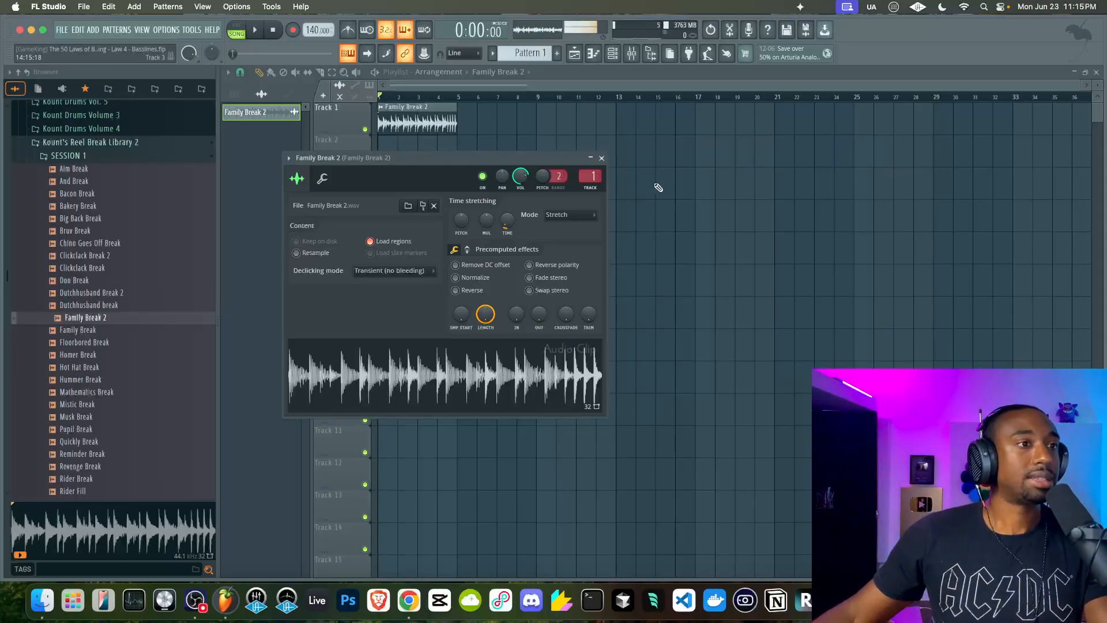
- Open the Samples folder within Friends Sounds in the sound browser
left_click(19, 72)
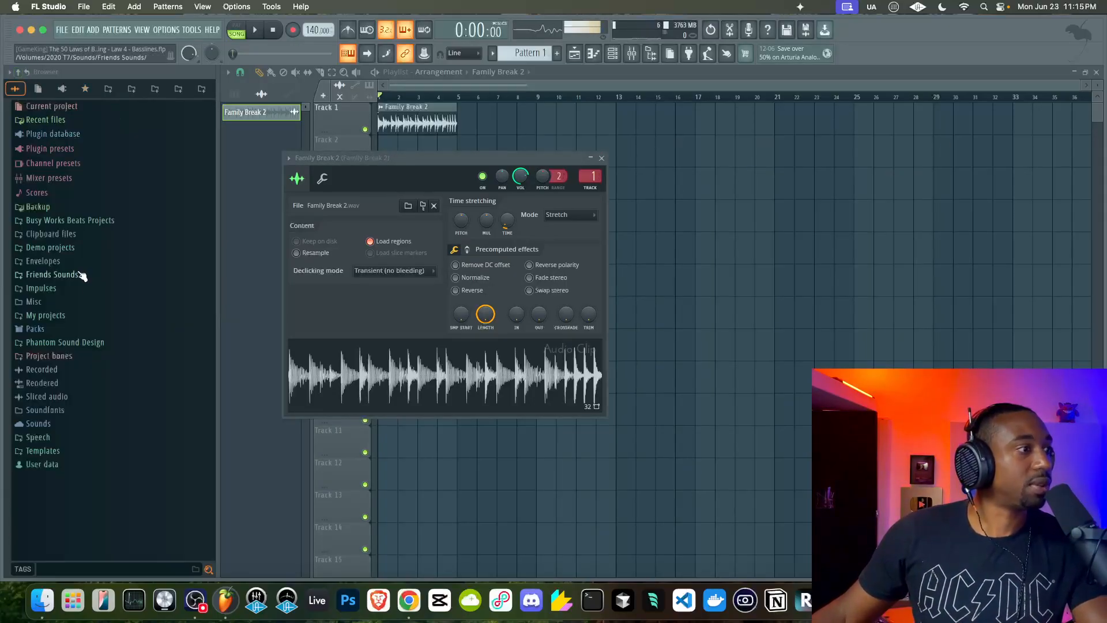
left_click(67, 279)
scroll(63, 311, "down", 10)
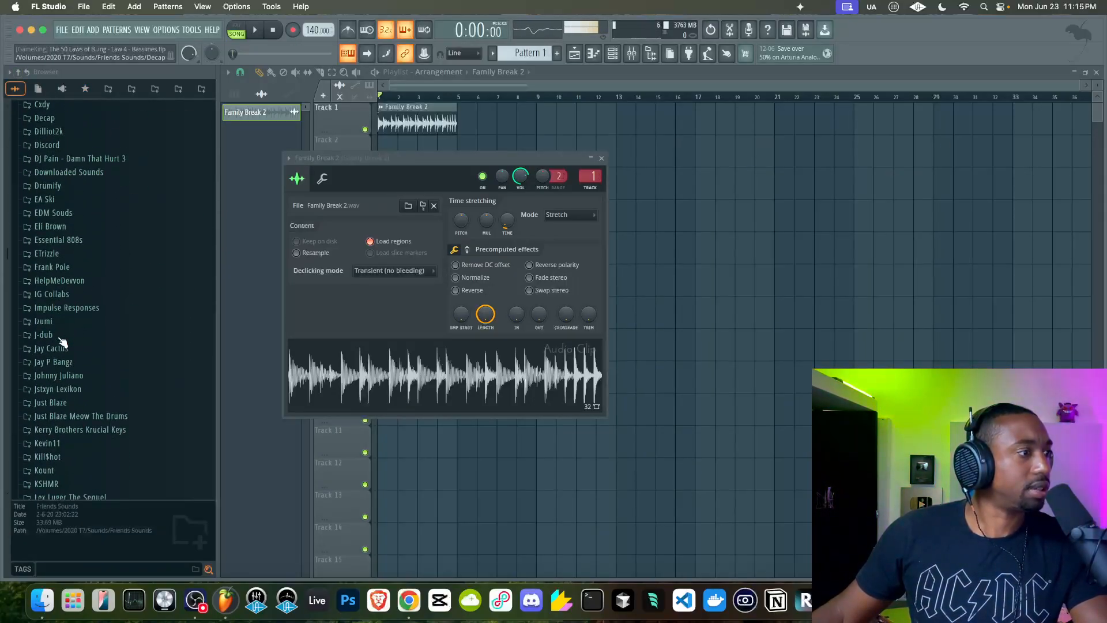
scroll(62, 322, "down", 10)
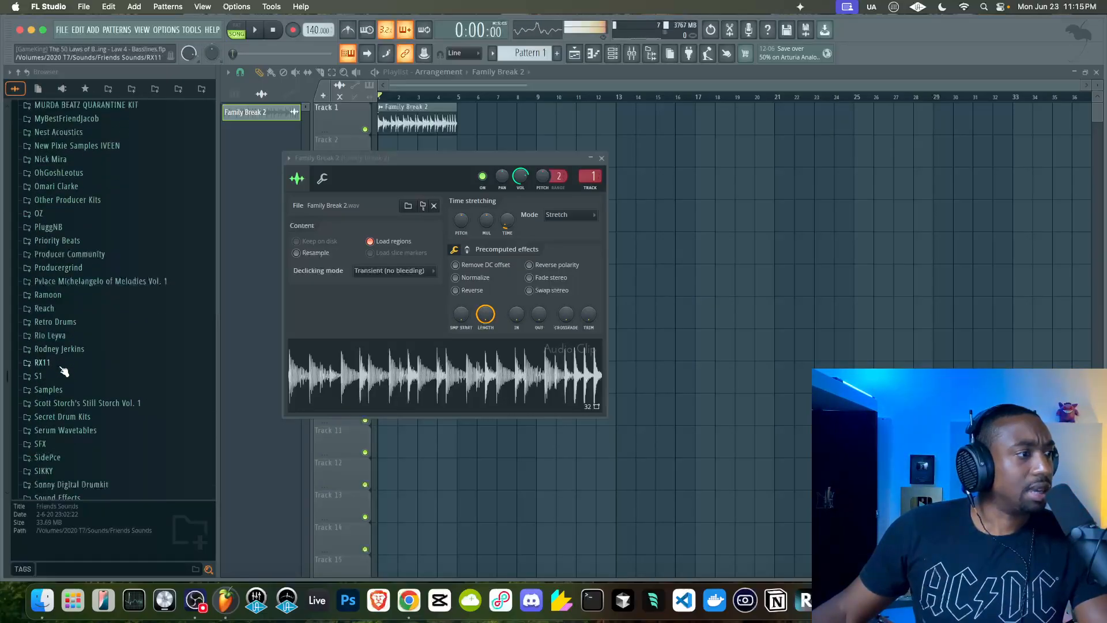
left_click(48, 390)
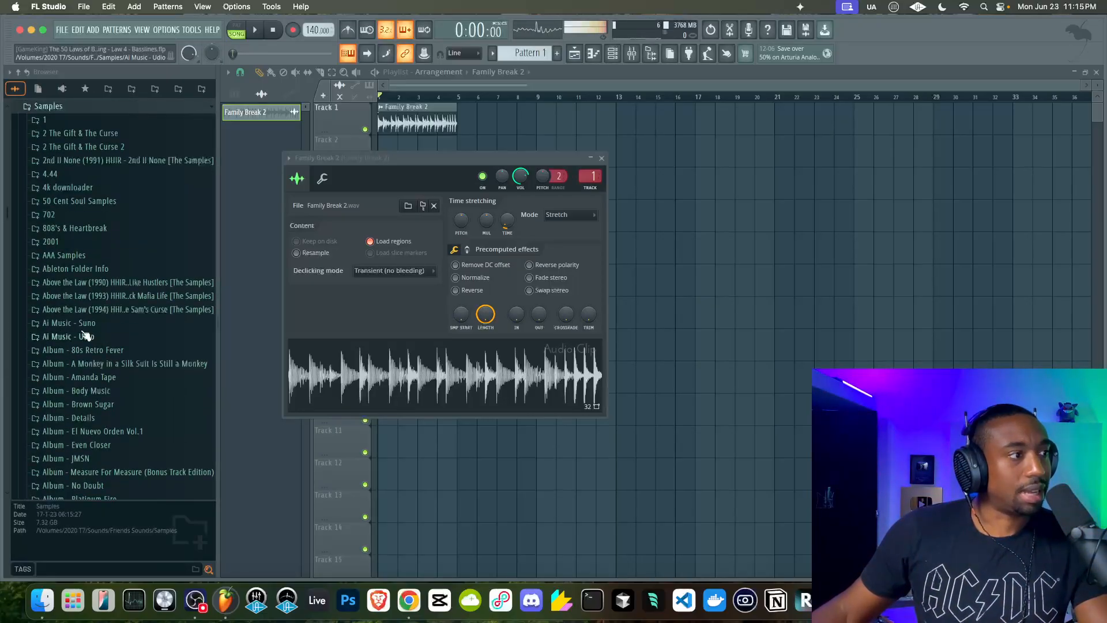
- Find and expand the Watch The Throne folder in the Samples collection
scroll(86, 336, "down", 15)
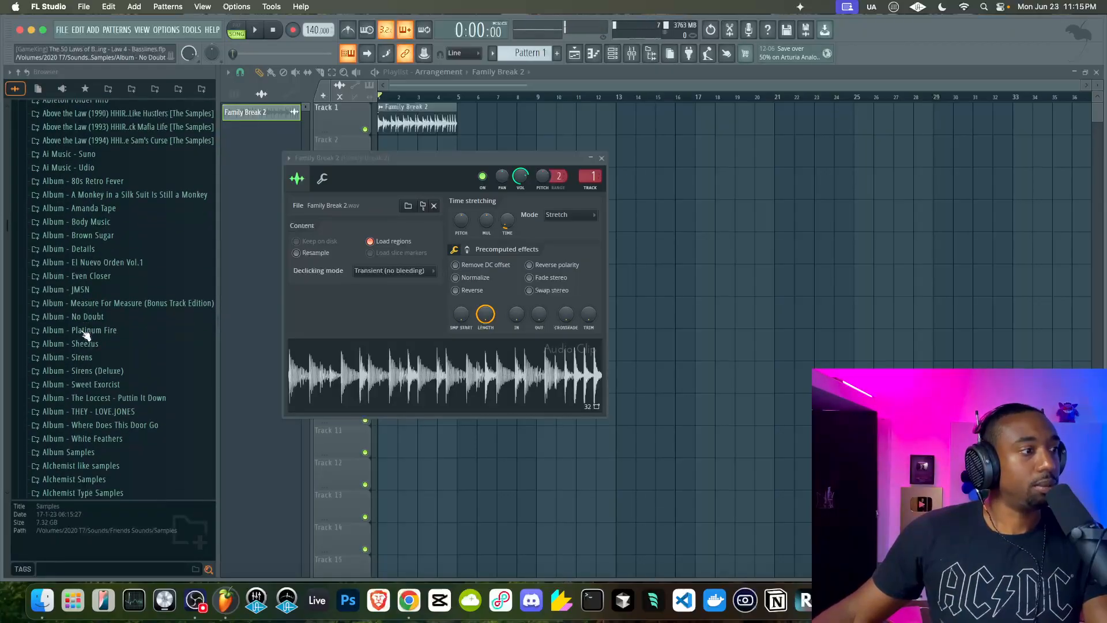
scroll(85, 335, "down", 20)
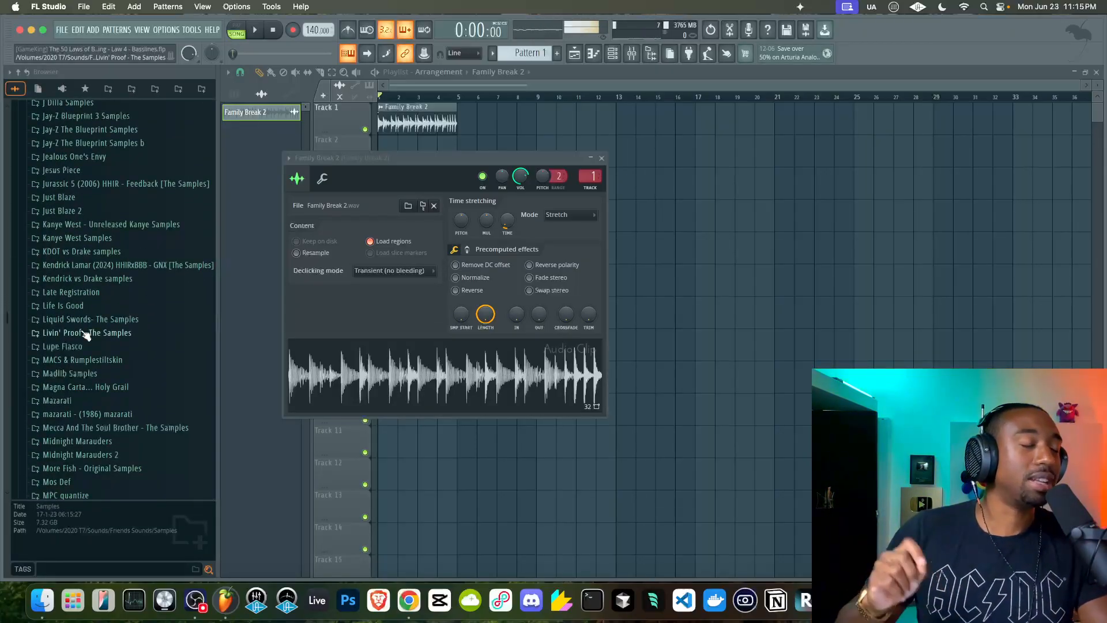
scroll(85, 336, "down", 20)
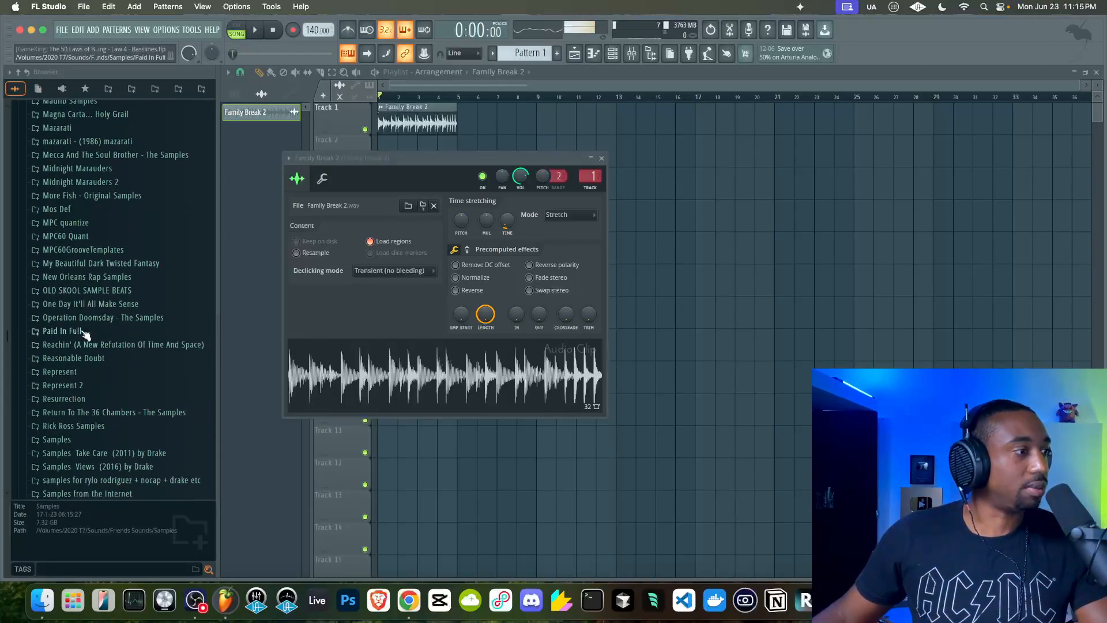
scroll(86, 335, "down", 2)
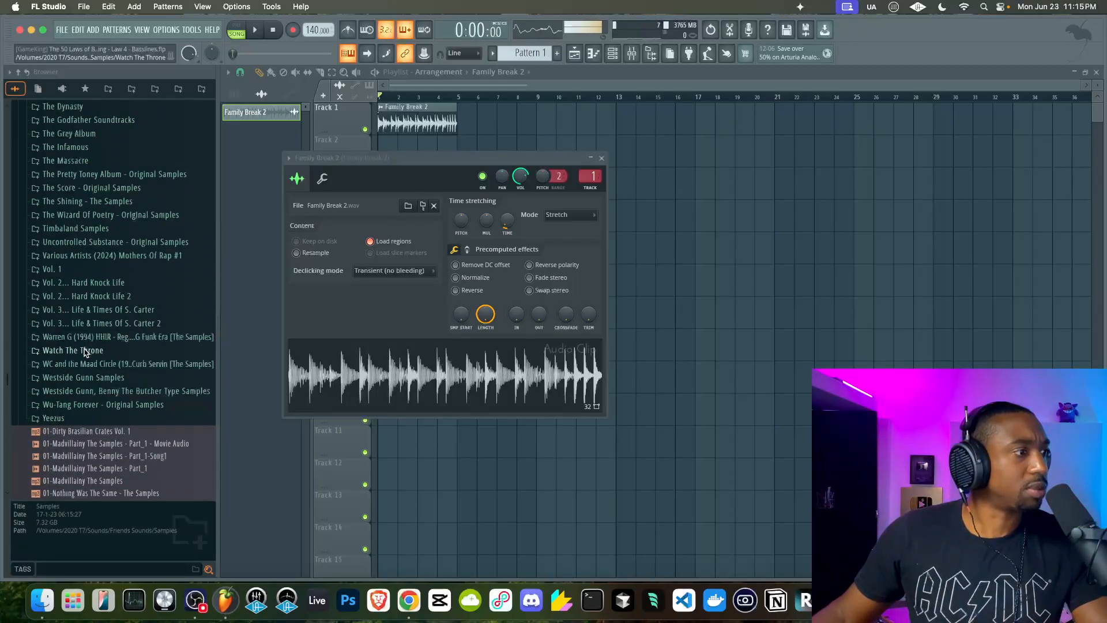
left_click(86, 353)
- Audition the sample 07-Nina Simone-Feeling Good (New Day) along with the drum break
key("space")
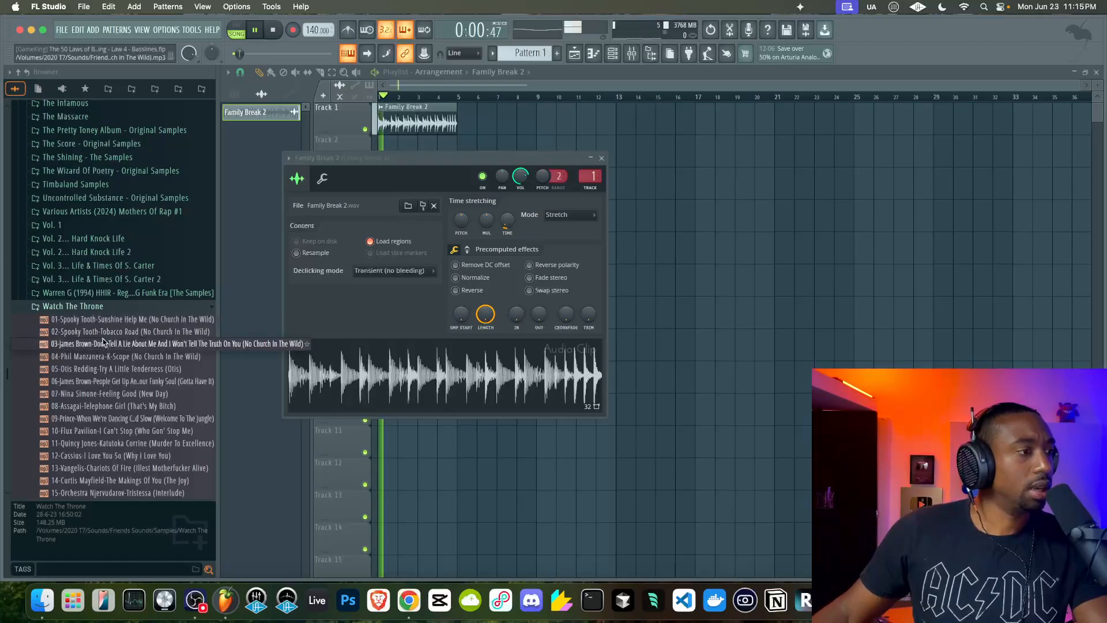
scroll(105, 334, "down", 4)
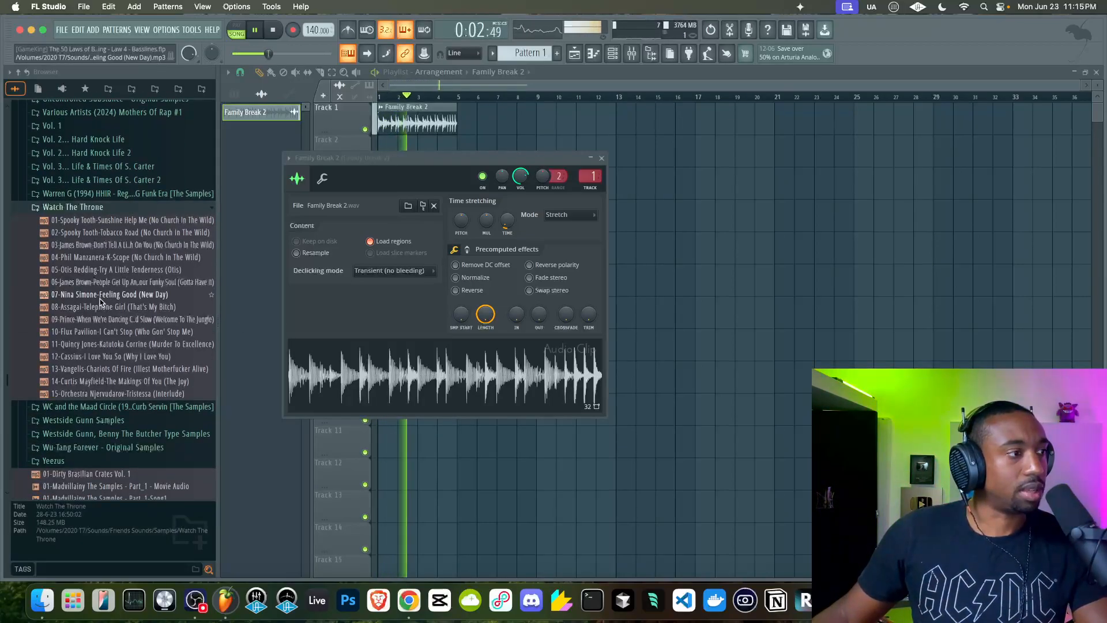
left_click(100, 295)
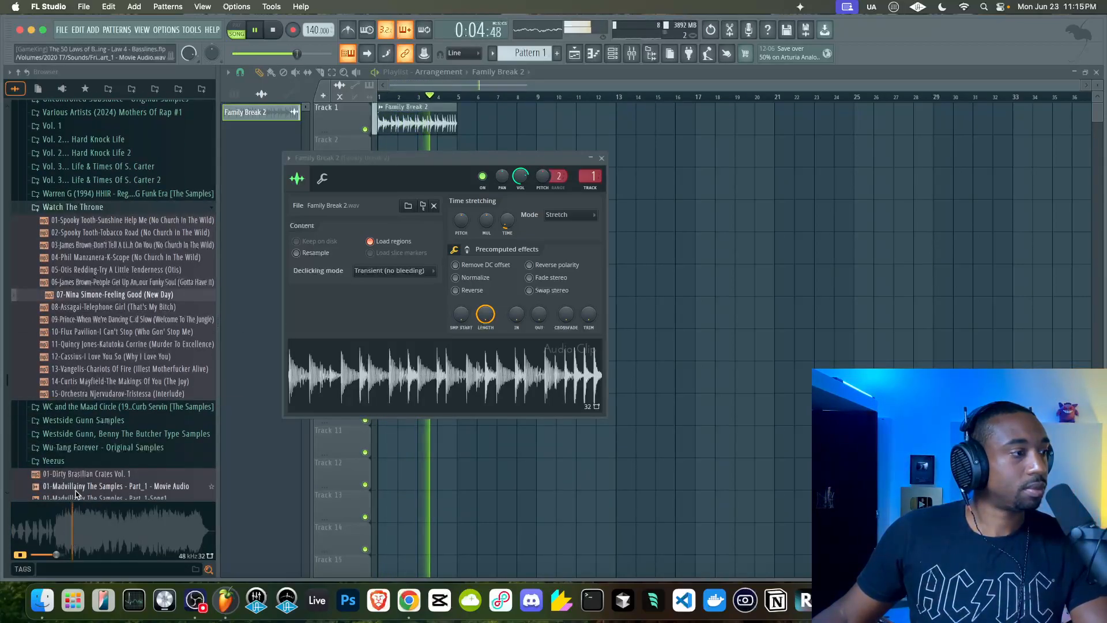
key("space")
- Add a Serato Sample instrument channel and load 07-Nina Simone-Feeling Good (New Day) into it
right_click(125, 296)
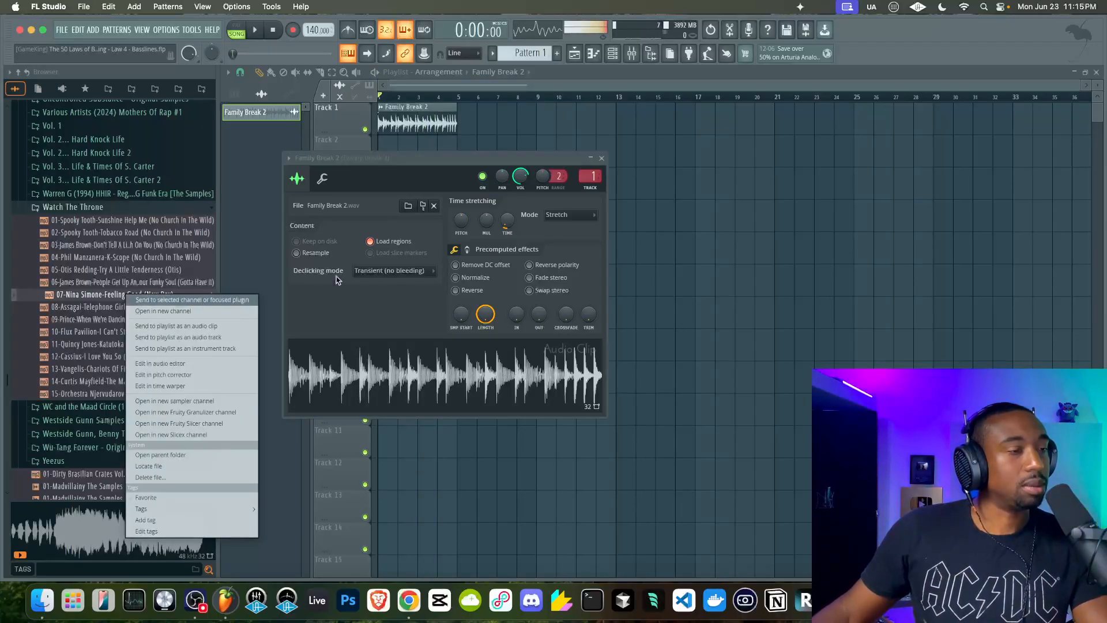
left_click(613, 53)
left_click(612, 54)
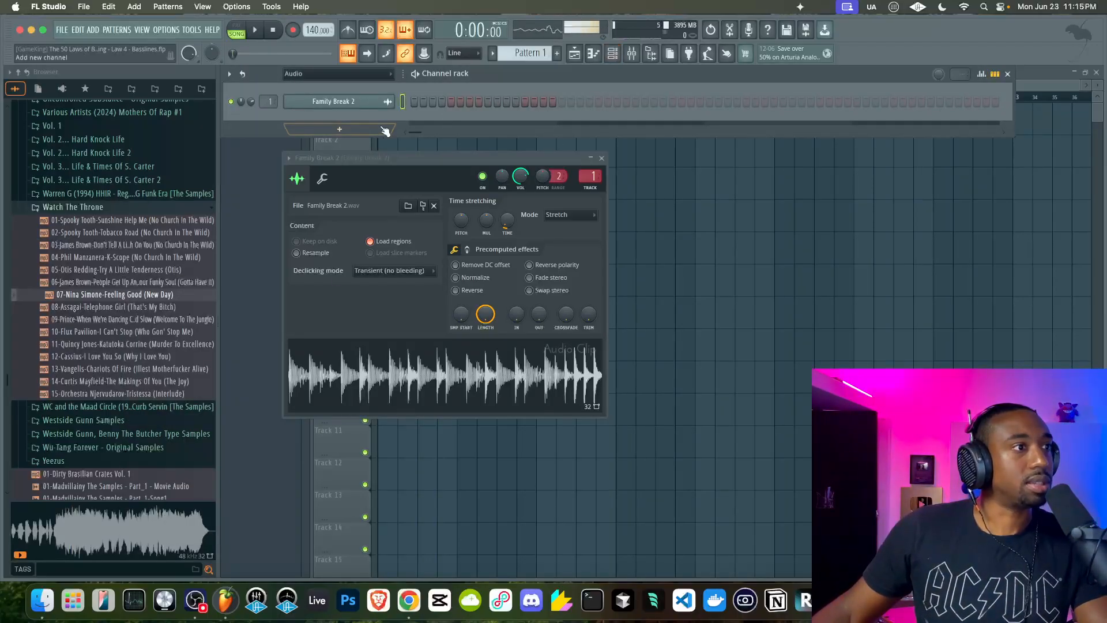
left_click(339, 129)
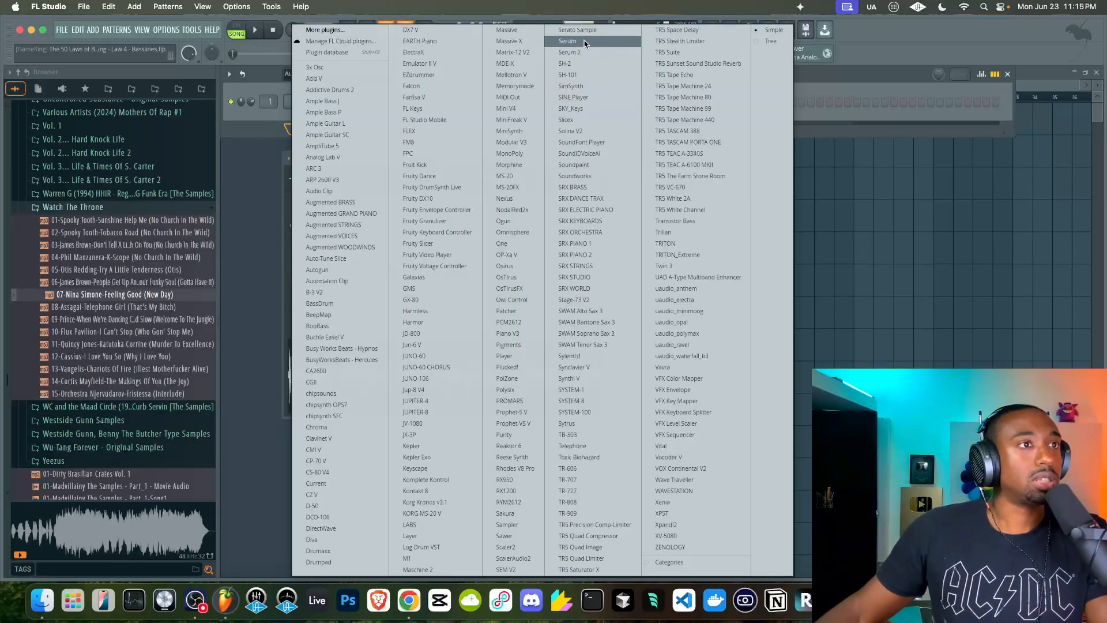
left_click(574, 29)
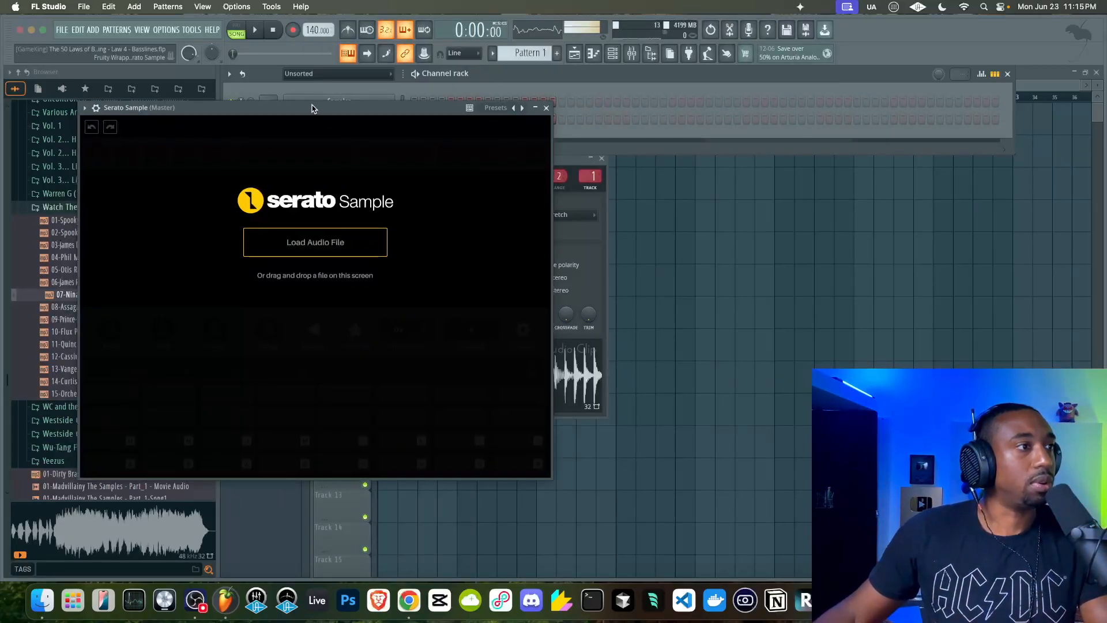
left_click_drag(311, 108, 521, 134)
left_click_drag(115, 296, 507, 292)
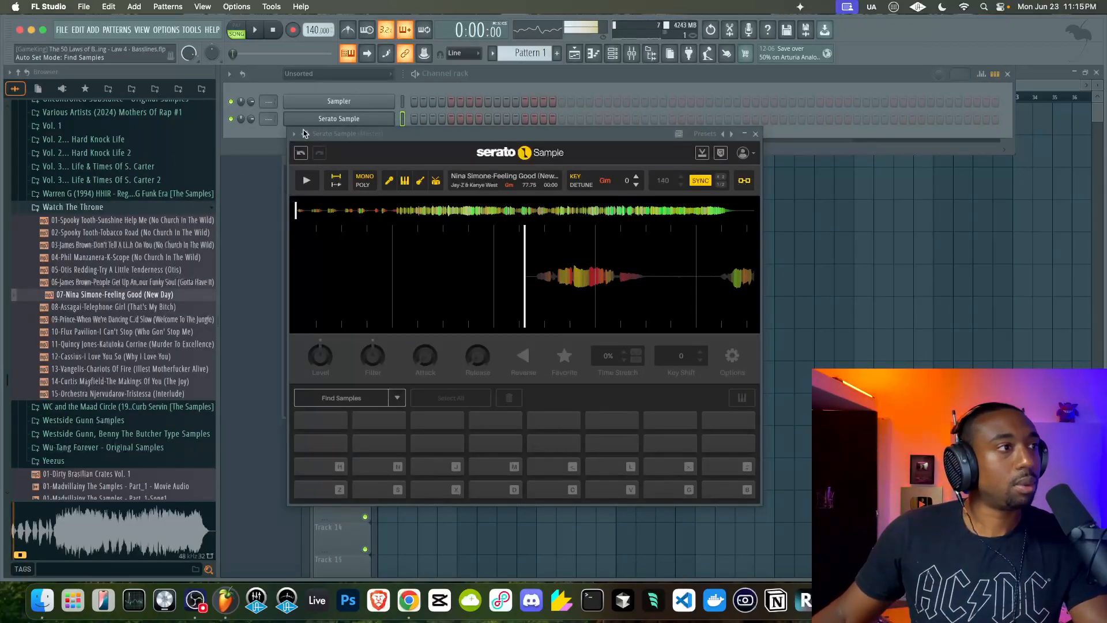
- Set the sample's key offset to -2 and fill the Serato Sample pads using Find Samples
double_click(636, 177)
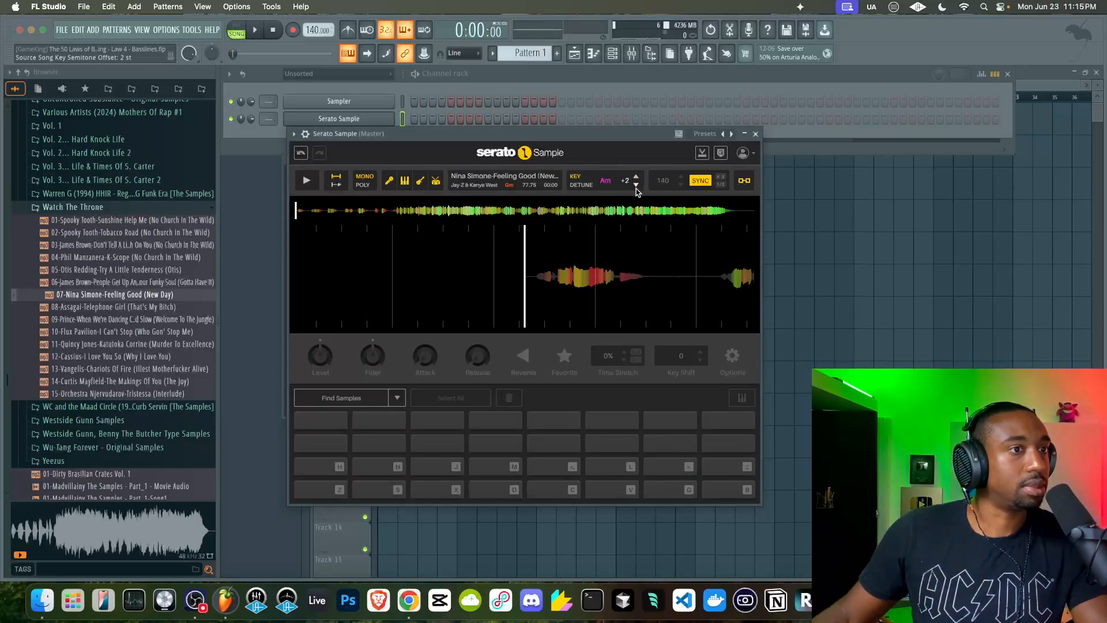
left_click(343, 398)
key("m")
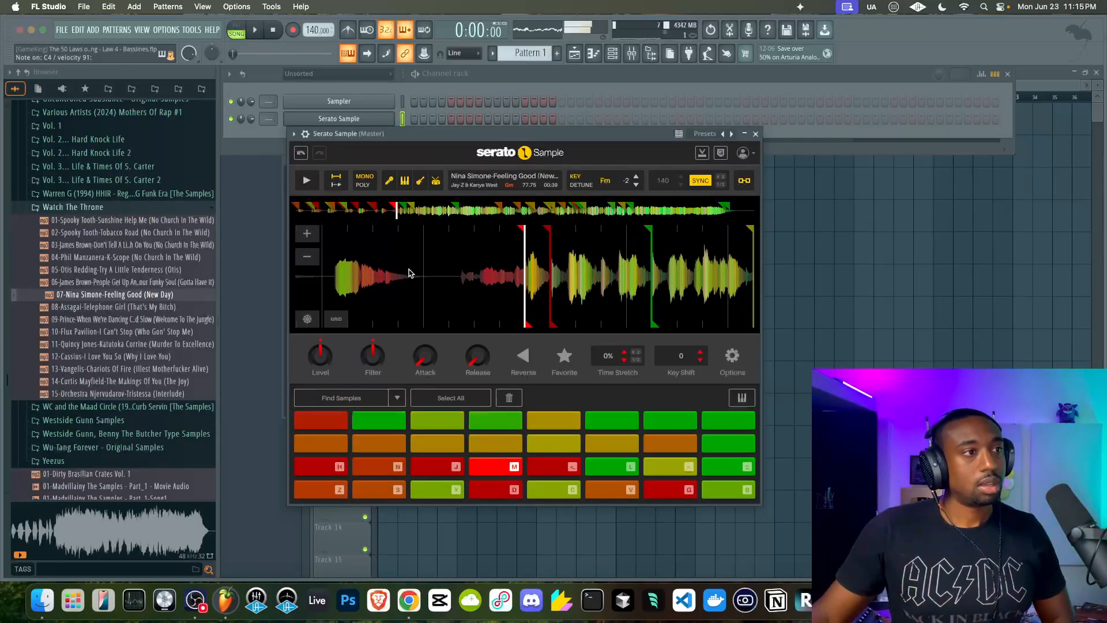
left_click(756, 133)
- Record a four-bar performance of the Serato Sample chops into Pattern 1 over the Family Break 2 loop
left_click(632, 53)
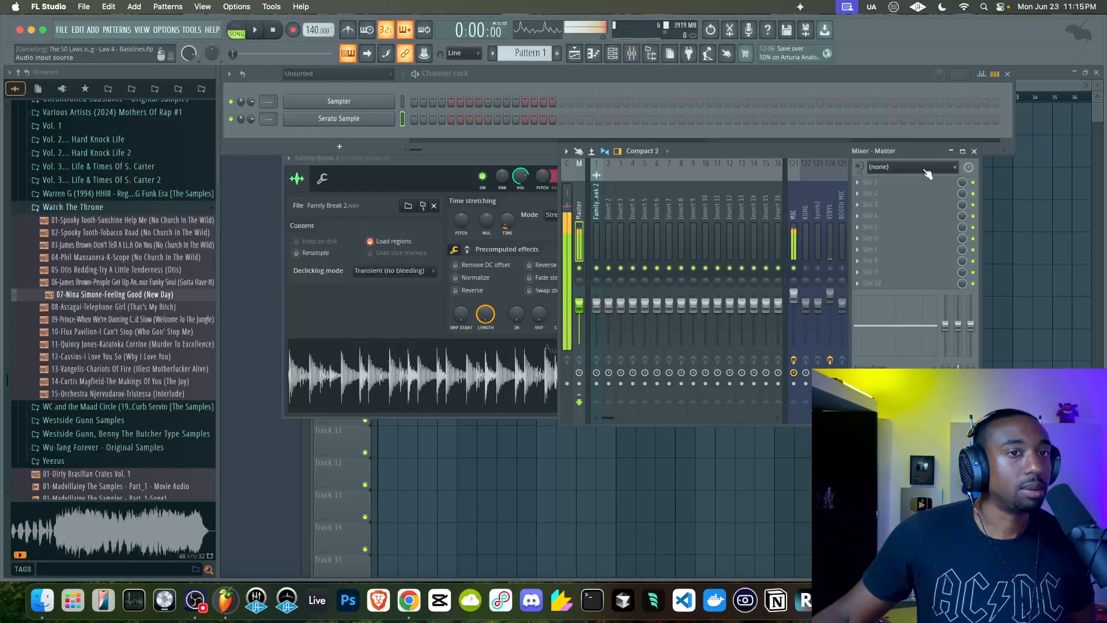
left_click(974, 151)
key("space")
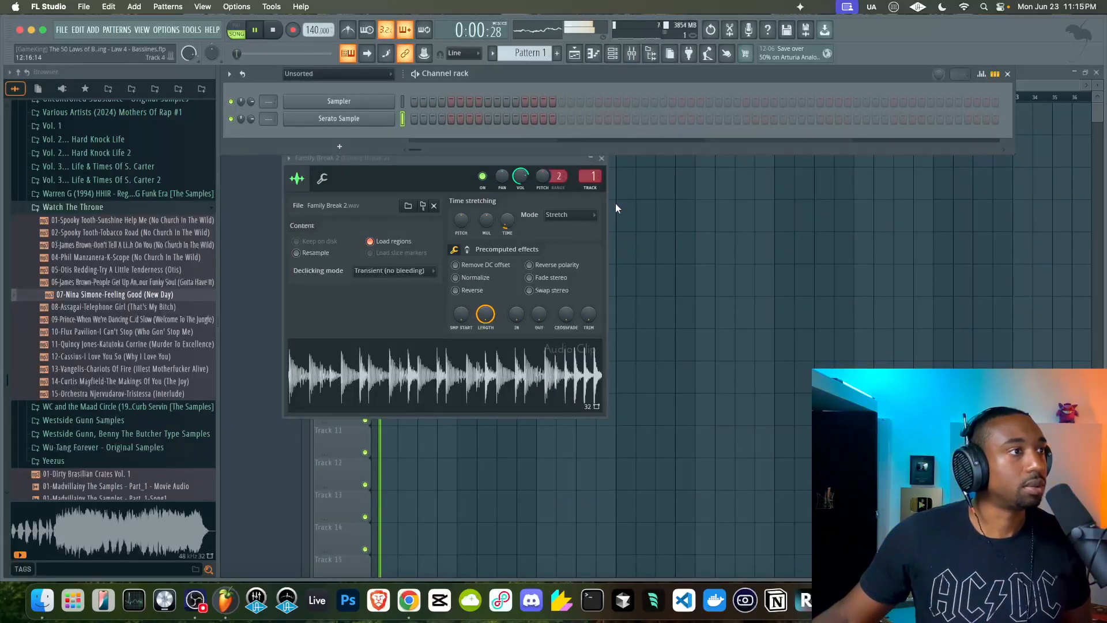
left_click(700, 240)
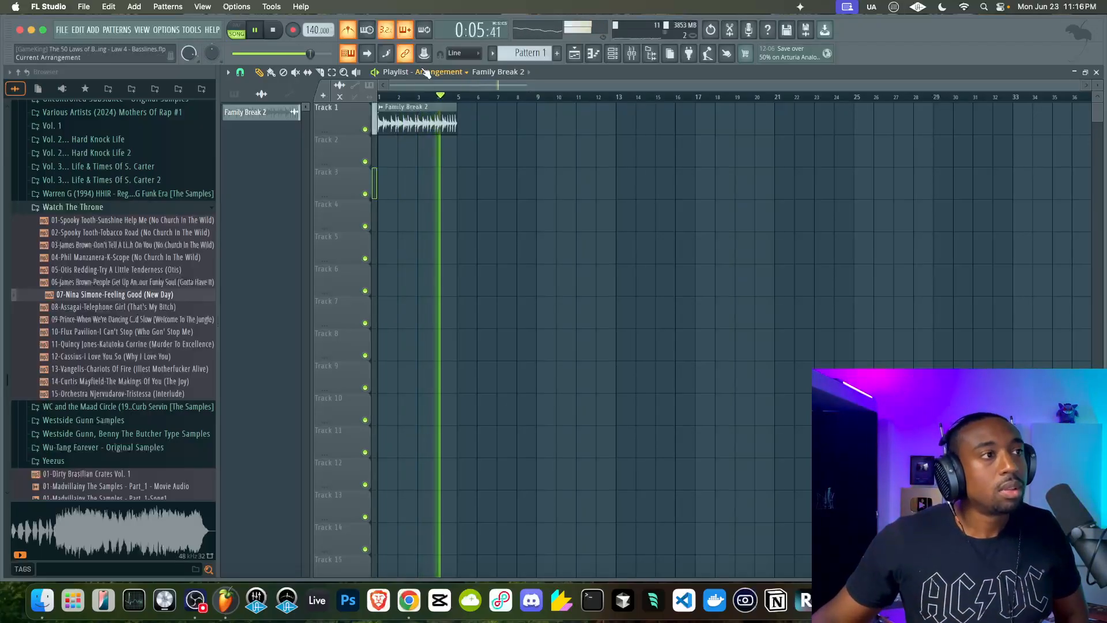
left_click(278, 32)
key("space")
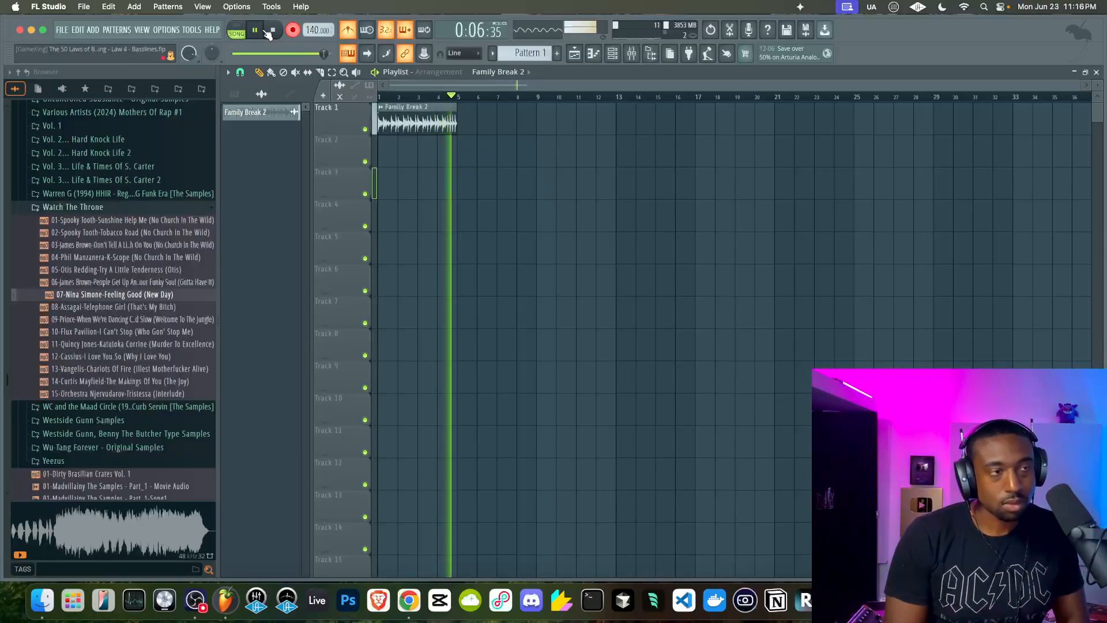
left_click(271, 31)
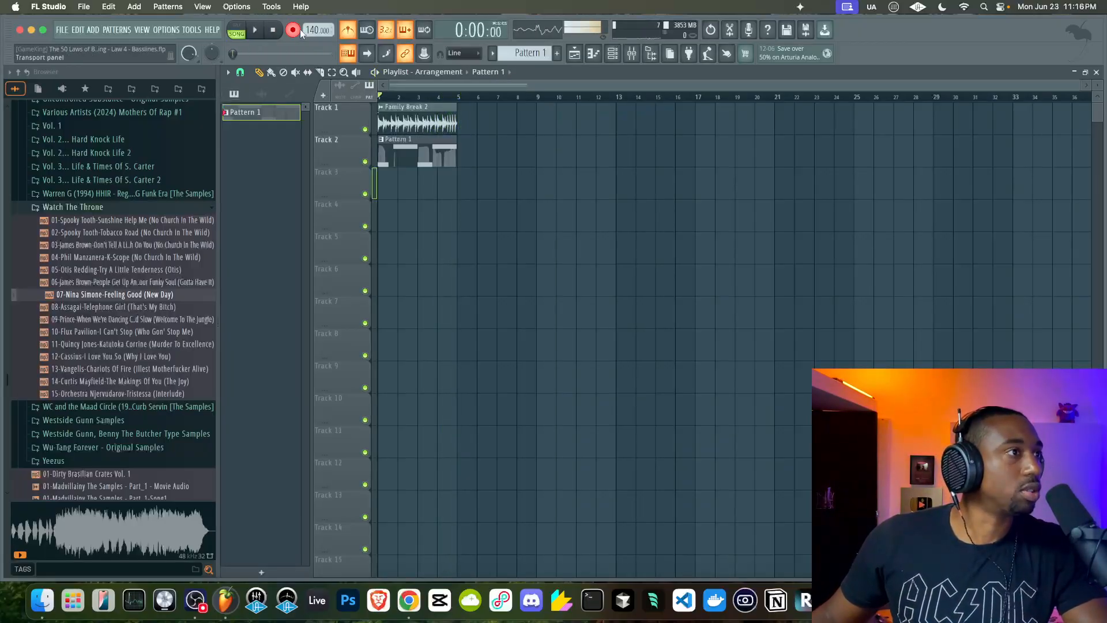
- Quantize the recorded Pattern 1 notes with the Default template and play them back with the drum break
double_click(410, 163)
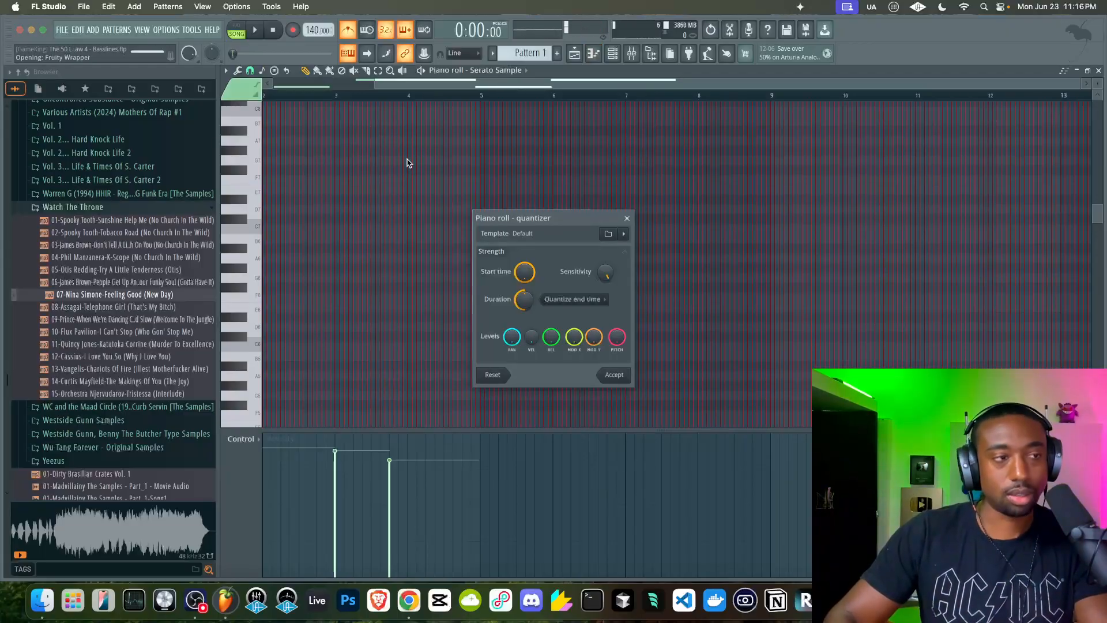
left_click(1099, 71)
key("space")
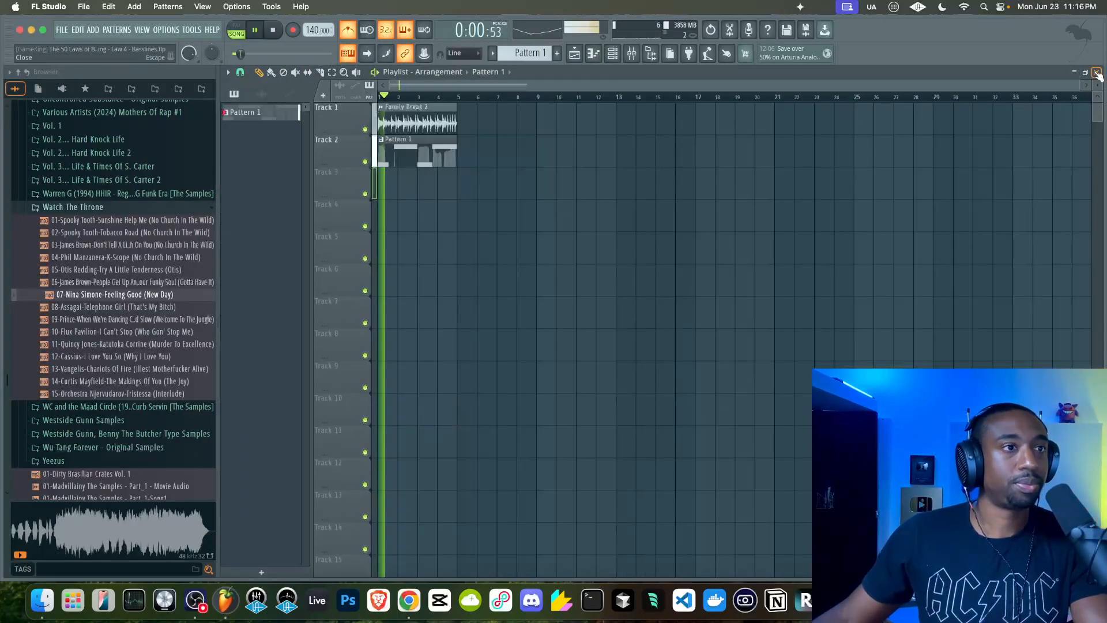
left_click(612, 54)
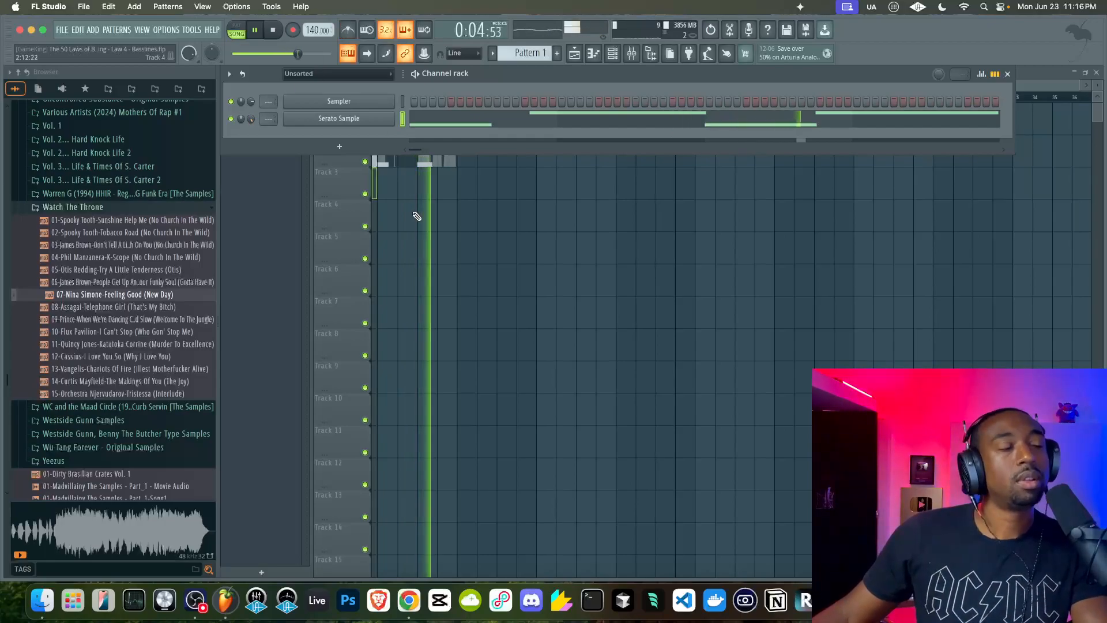
key("F6")
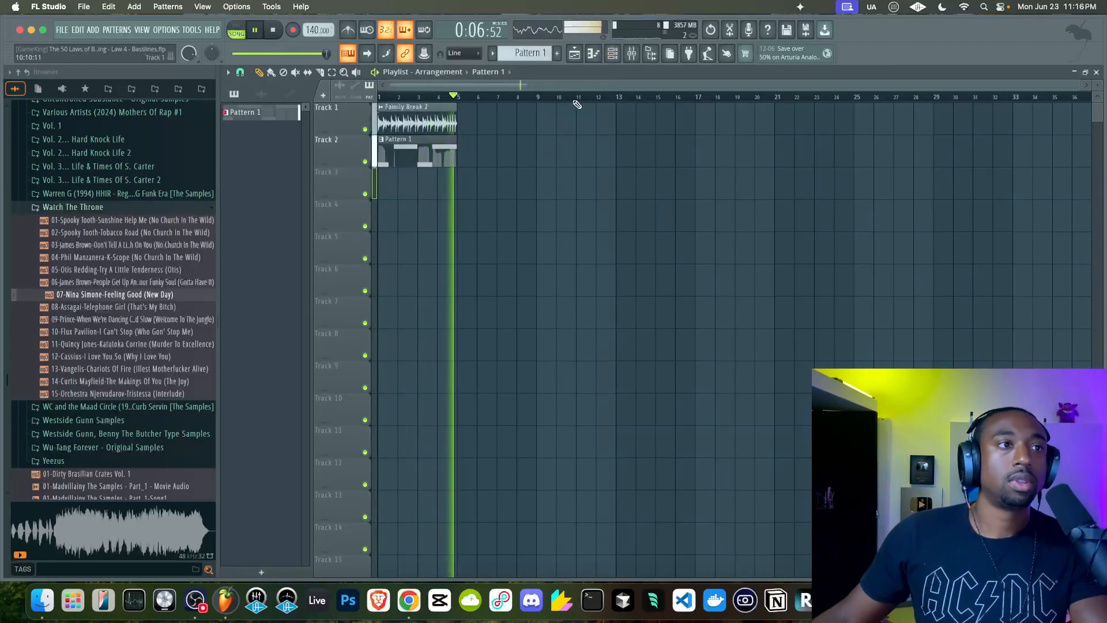
key("space")
- Remove the empty Sampler channel and add a uaudio_minimoog instrument channel
key("F6")
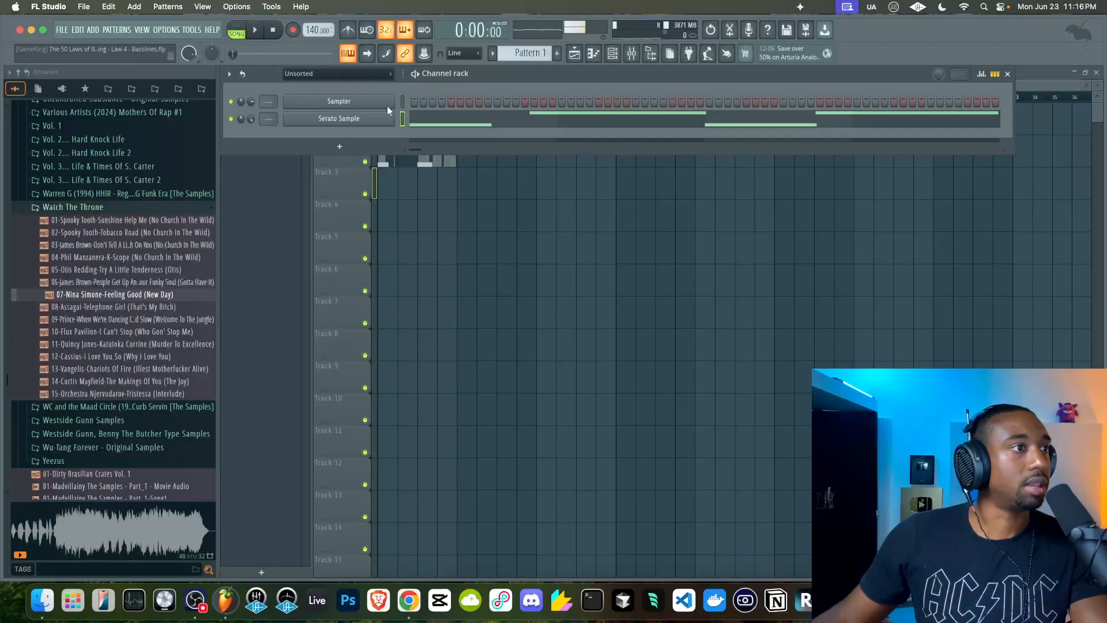
key("ctrl+z")
left_click(359, 132)
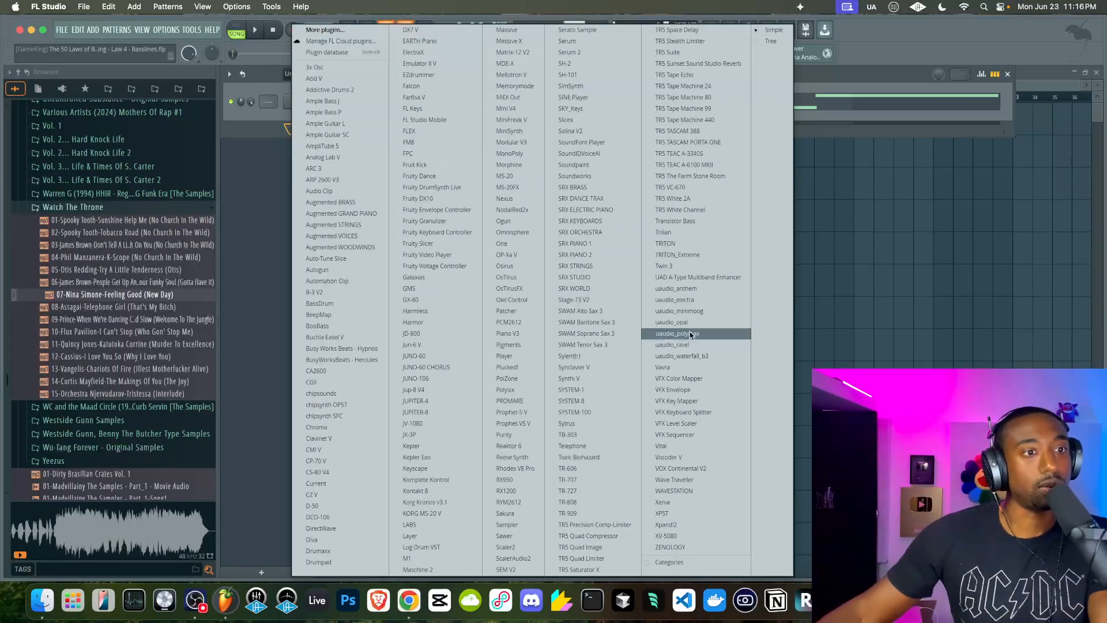
left_click(694, 311)
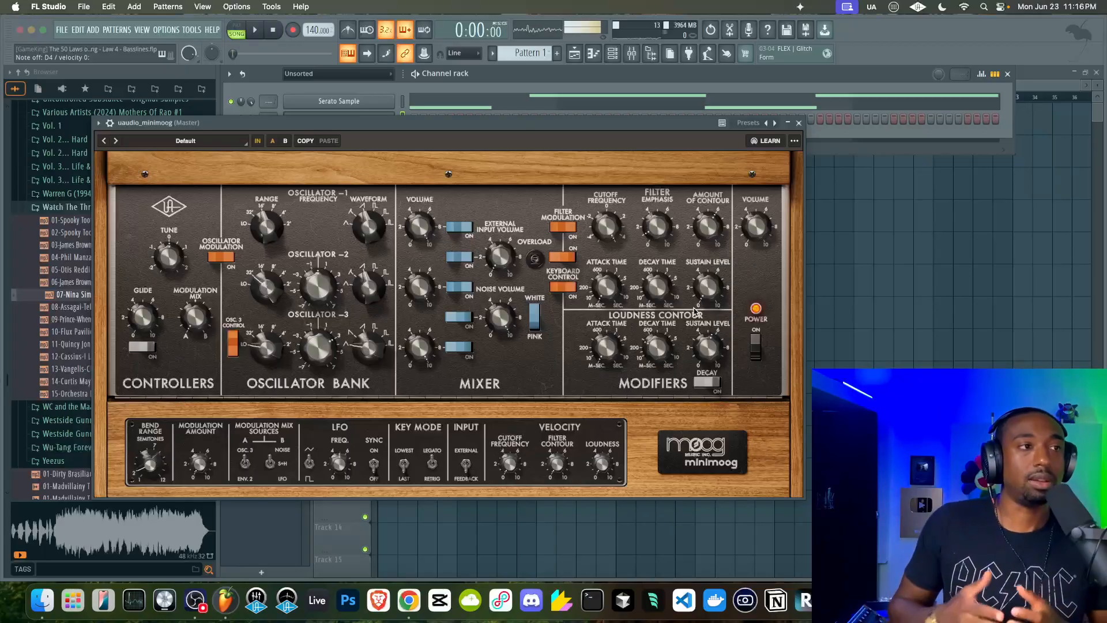
- Route Serato Sample to mixer track 2 and uaudio_minimoog to mixer track 3, and switch to Pattern 2
left_click(798, 123)
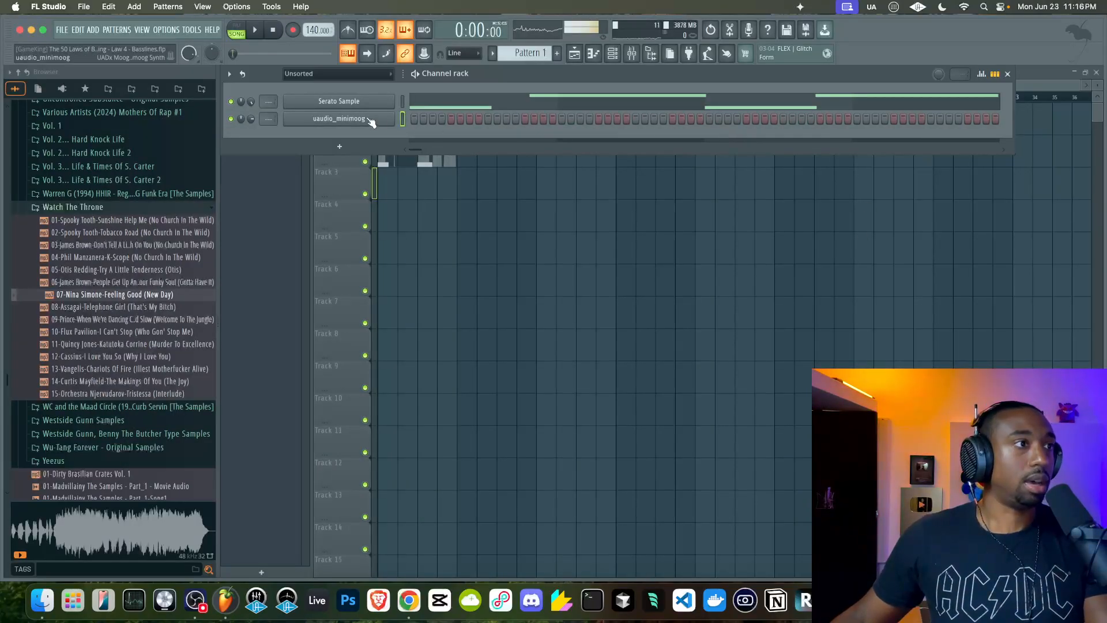
key("F9")
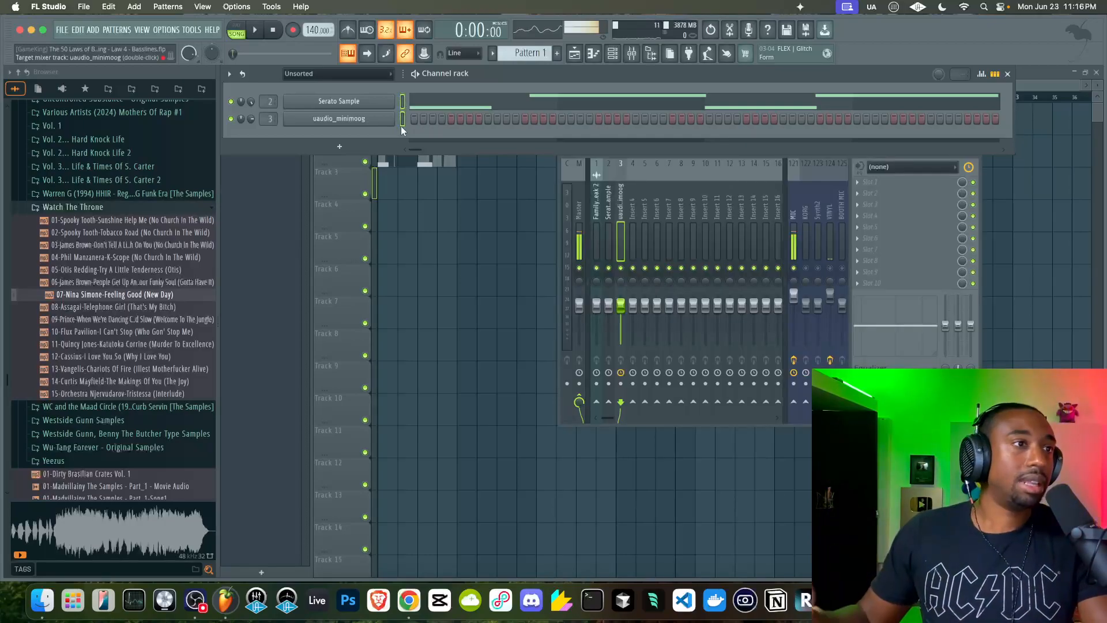
scroll(524, 47, "down", 1)
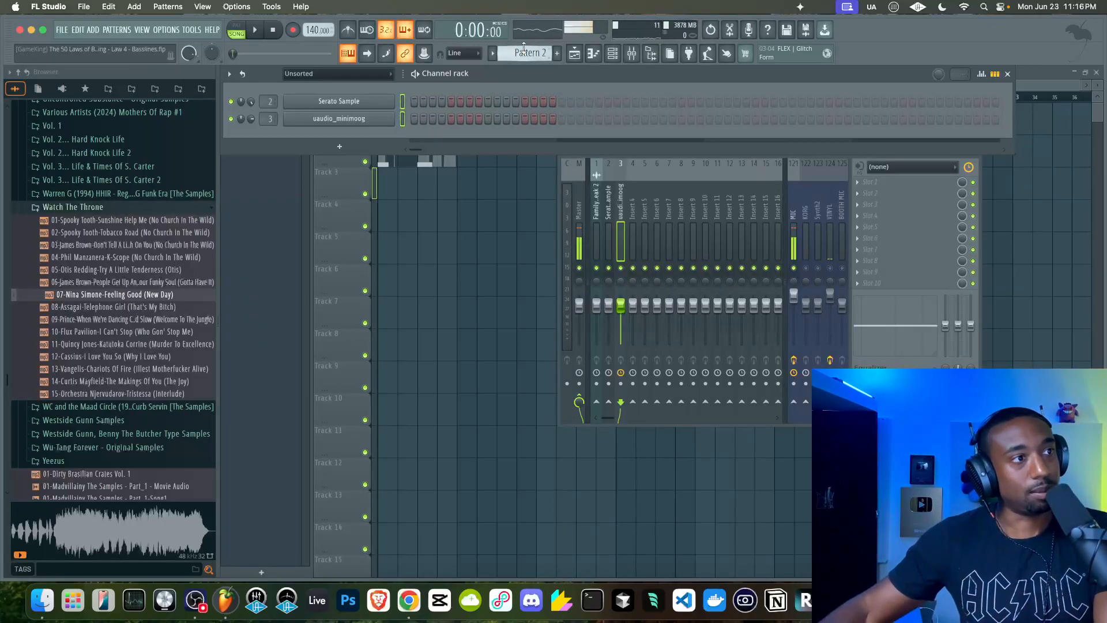
- Open the uaudio_minimoog preset browser with playback running and filter it to favorites in the Hip-Hop genre
left_click(379, 120)
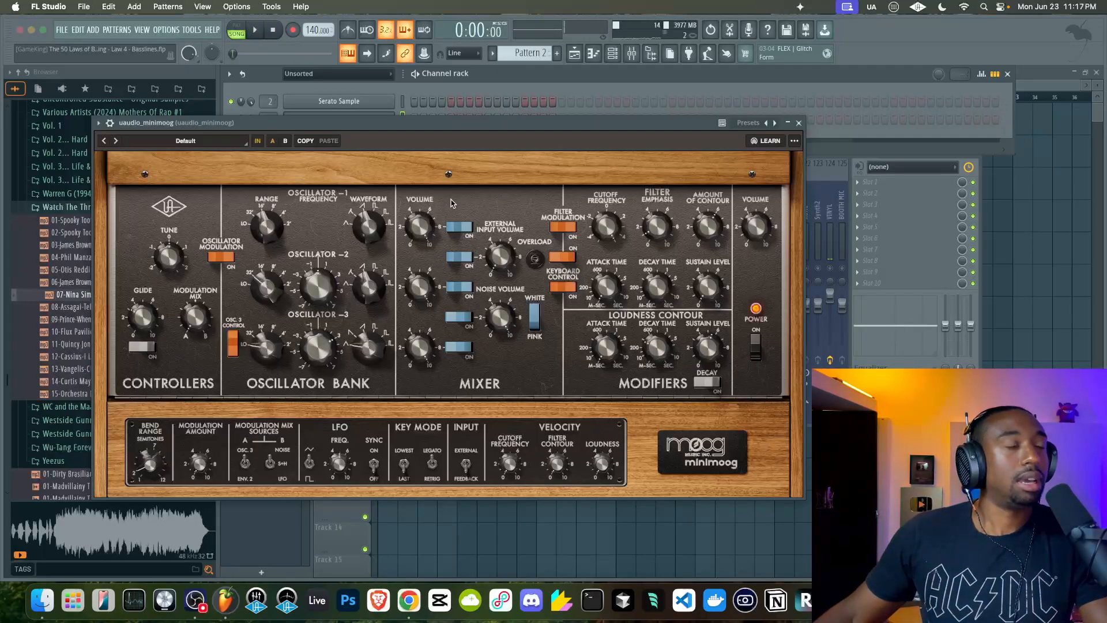
left_click_drag(432, 132, 429, 170)
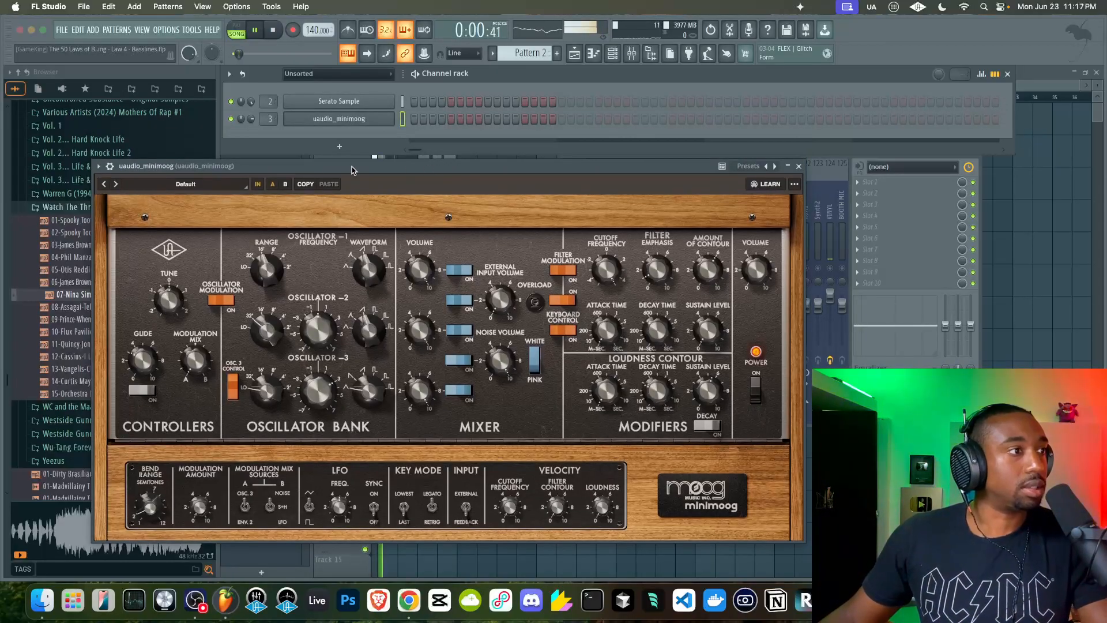
left_click(205, 182)
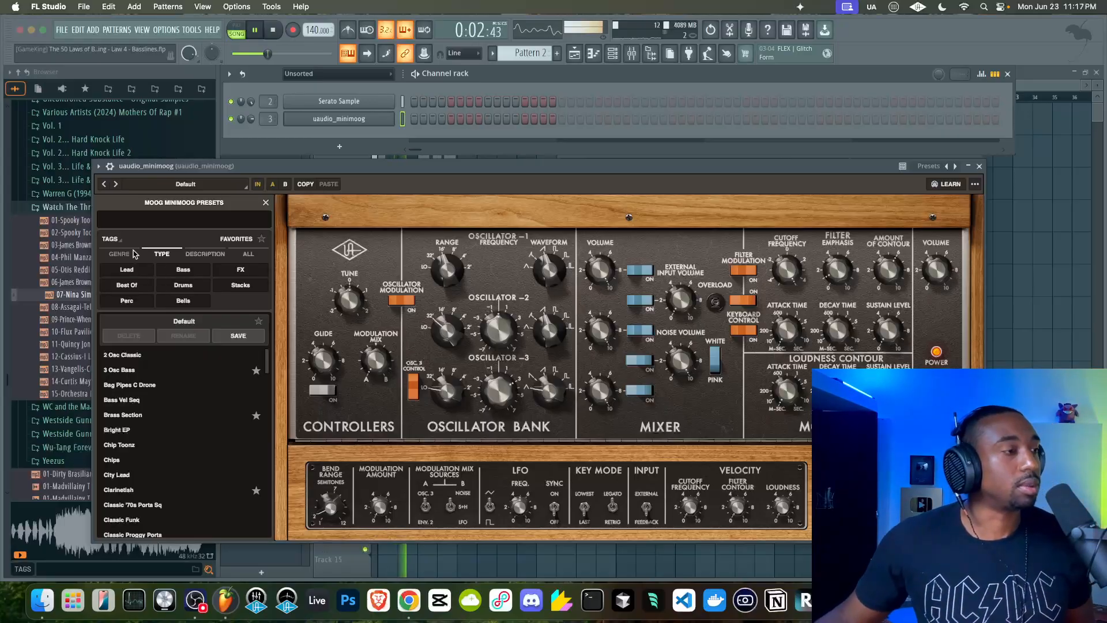
left_click(183, 285)
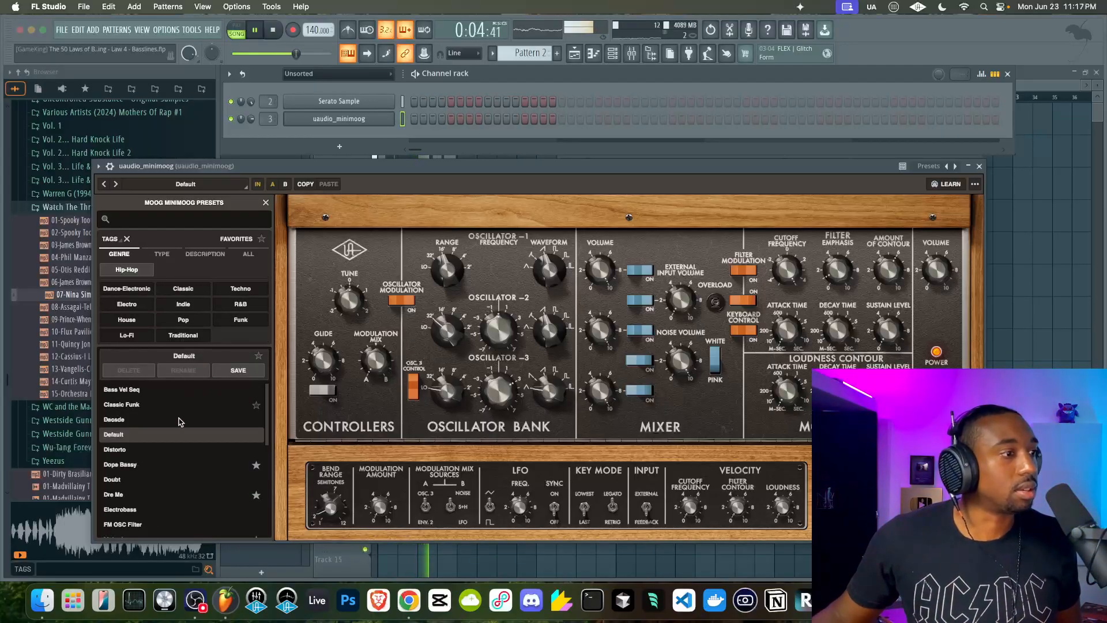
left_click(256, 357)
left_click(262, 239)
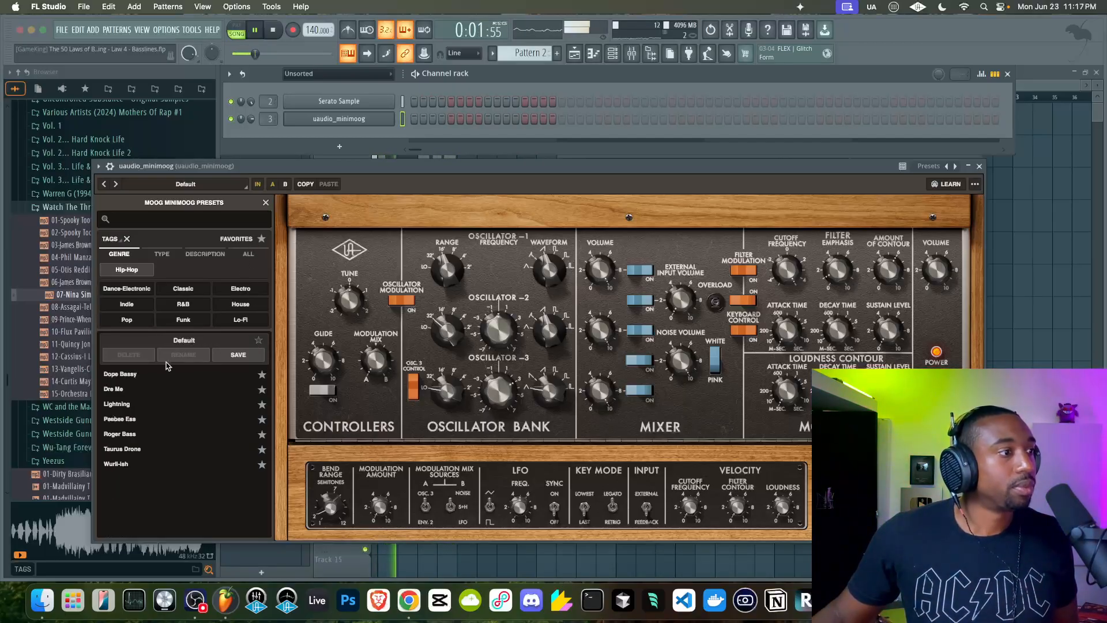
- Audition the Dre Me preset against the beat and load the Lightning preset on the Minimoog
left_click(157, 374)
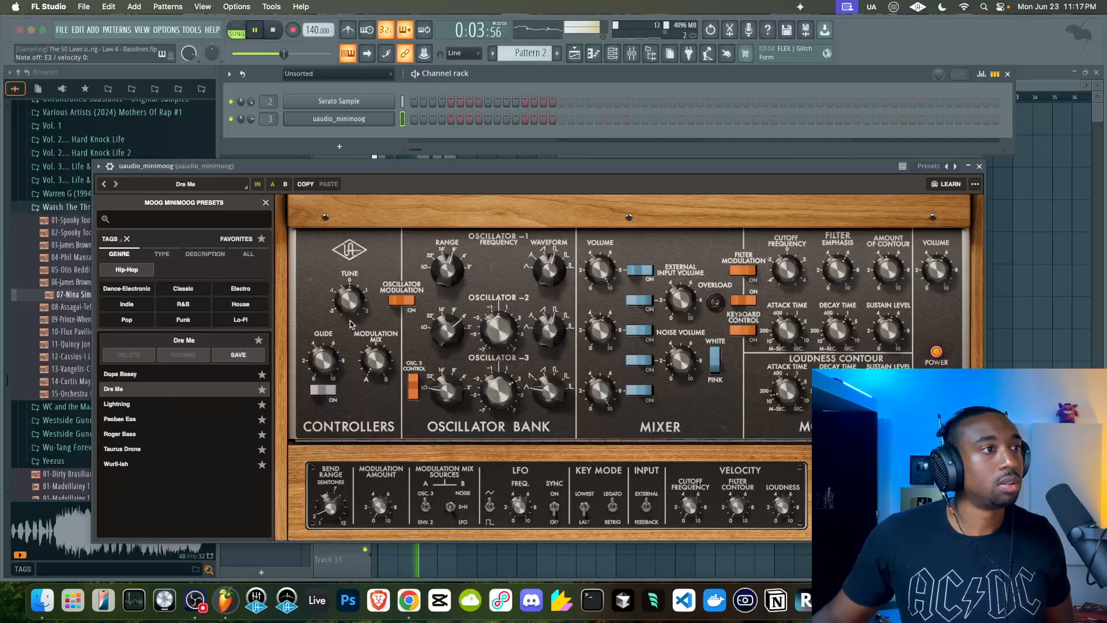
left_click(184, 407)
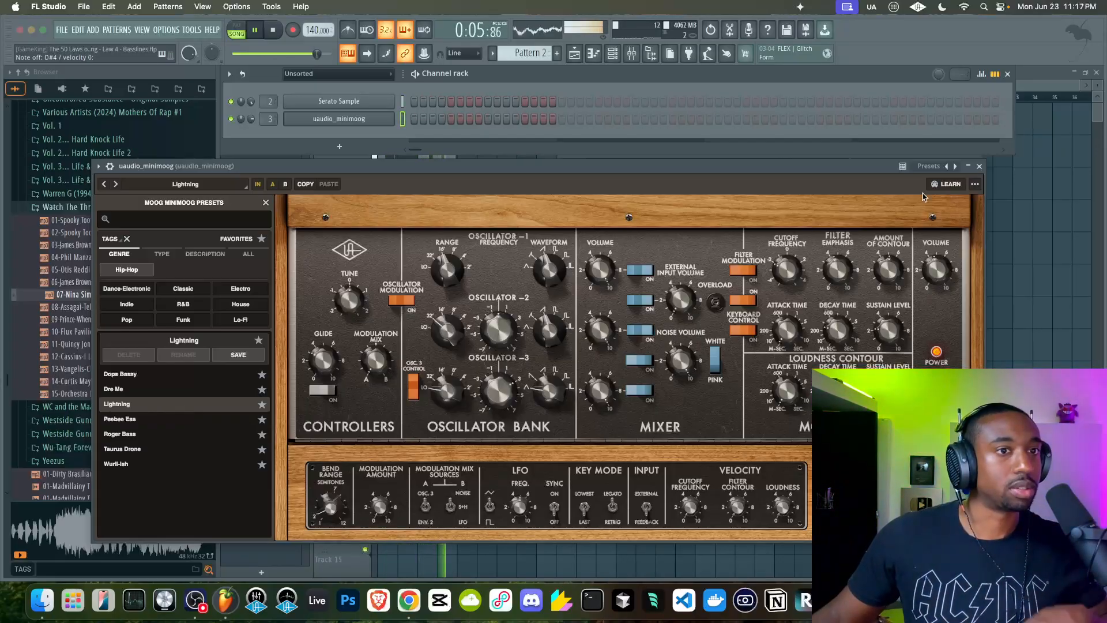
key("space")
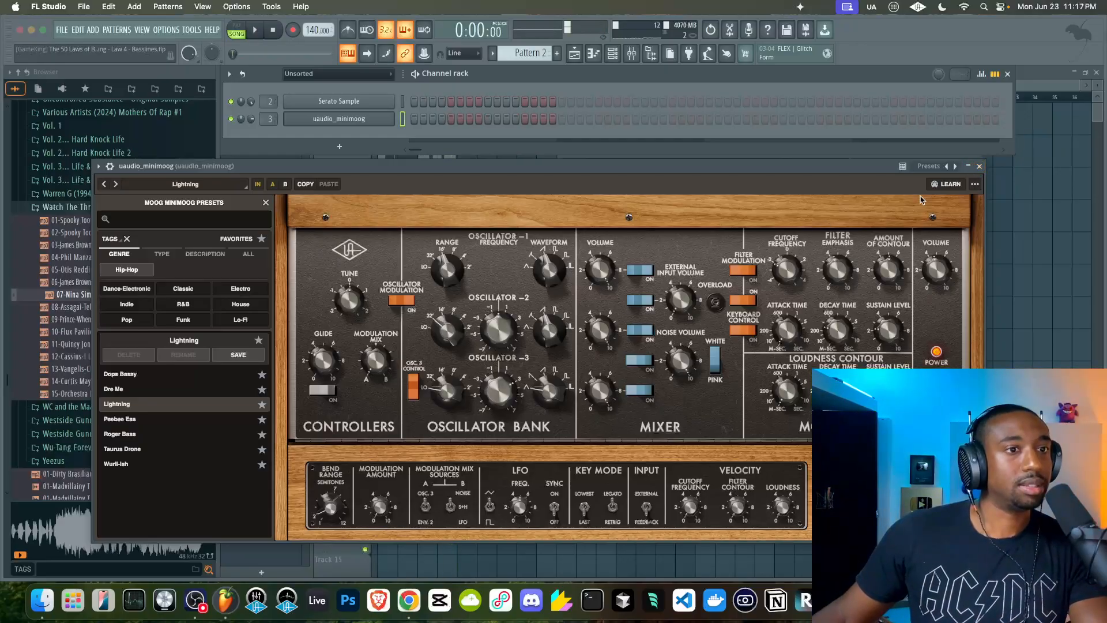
left_click(979, 166)
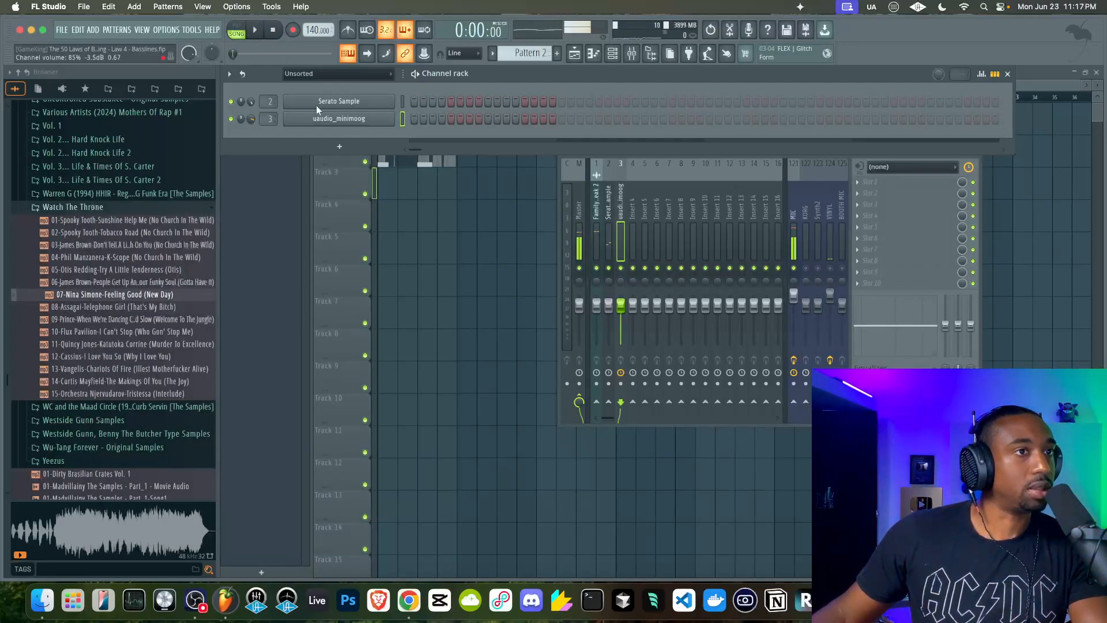
- Duplicate the Family Break 2 and Pattern 1 clips in the playlist to fill bars 5 to 8
left_click(651, 53)
right_click(836, 220)
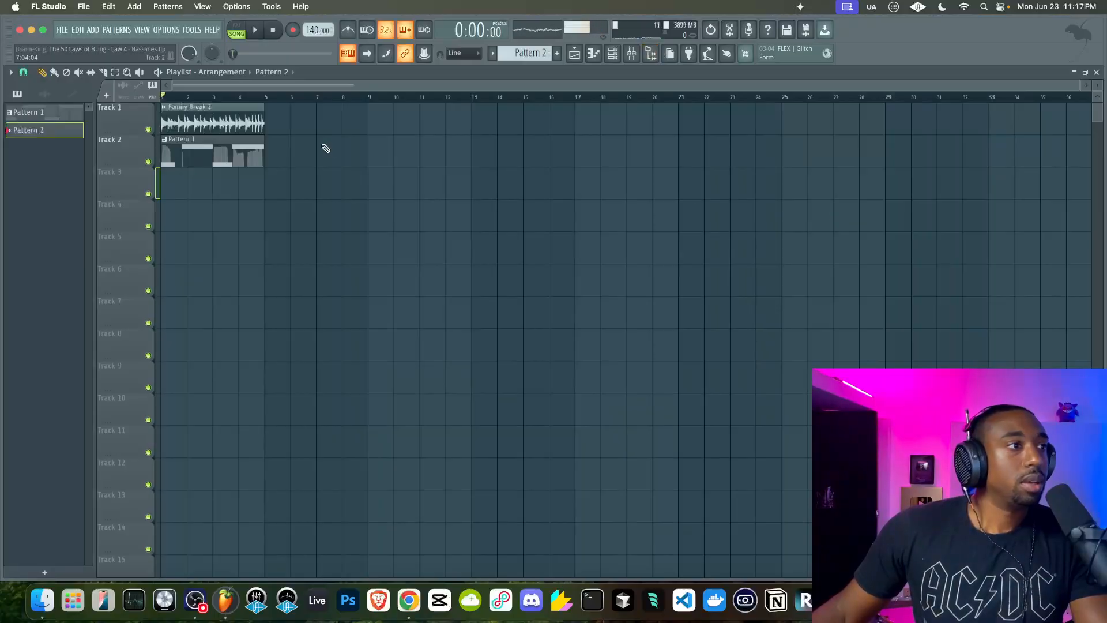
left_click_drag(326, 149, 154, 113)
key("ctrl+b")
key("ctrl+d")
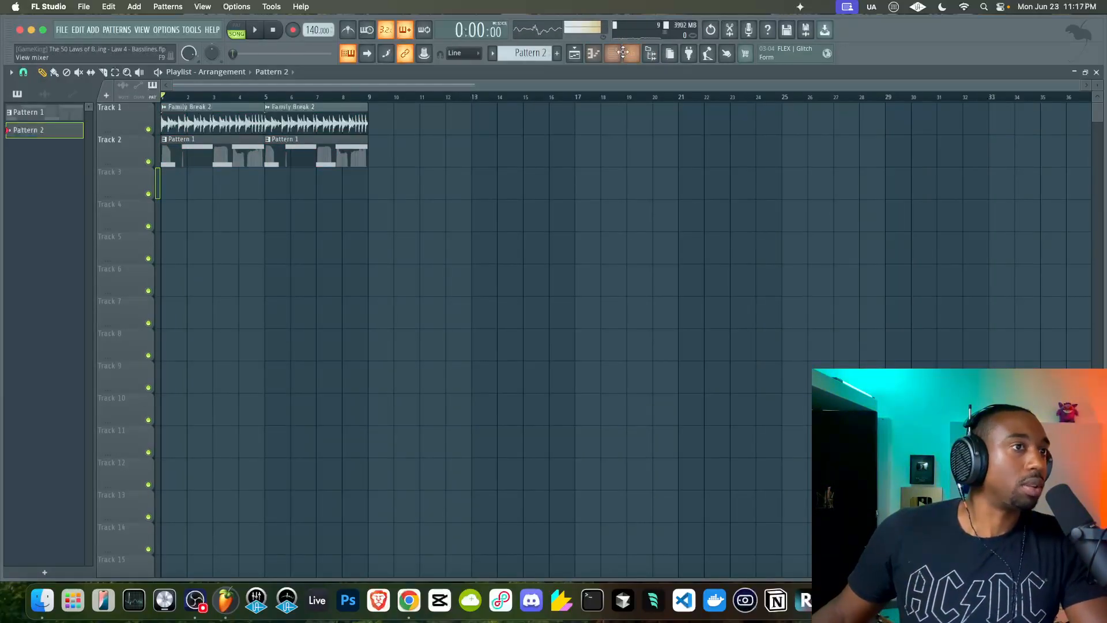
- Add a Scaler2 instrument channel to the channel rack
key("F6")
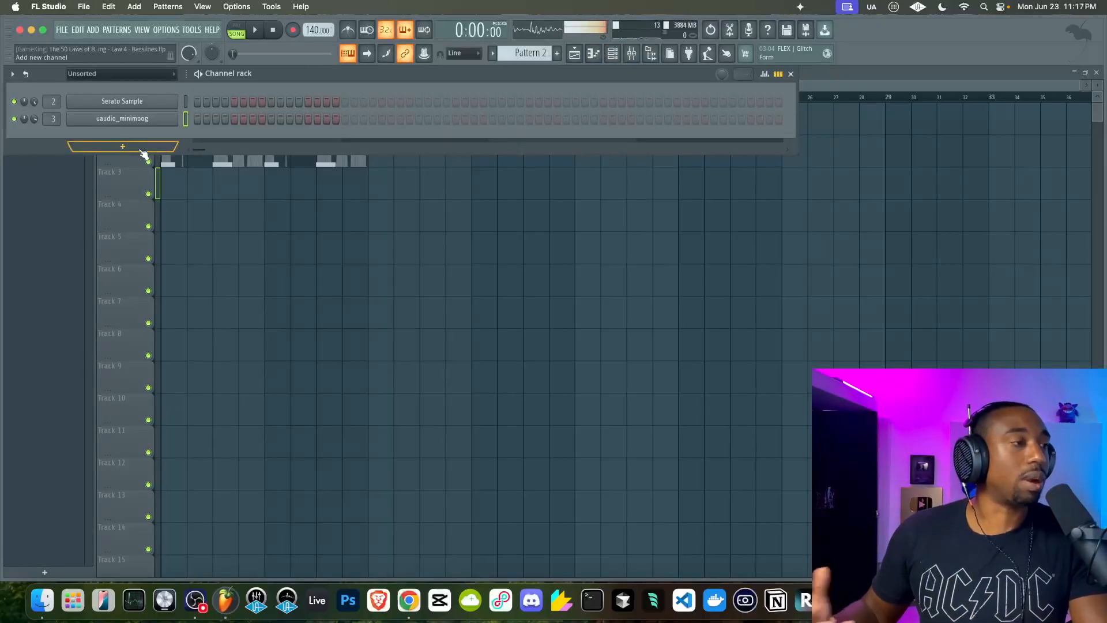
left_click(123, 147)
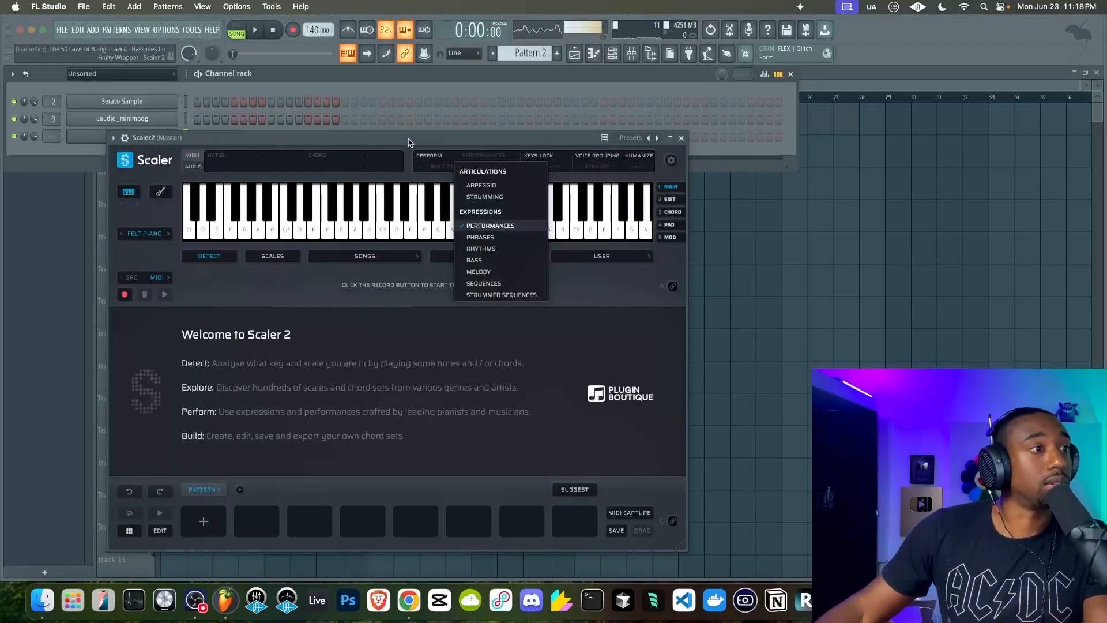
left_click_drag(398, 116, 421, 101)
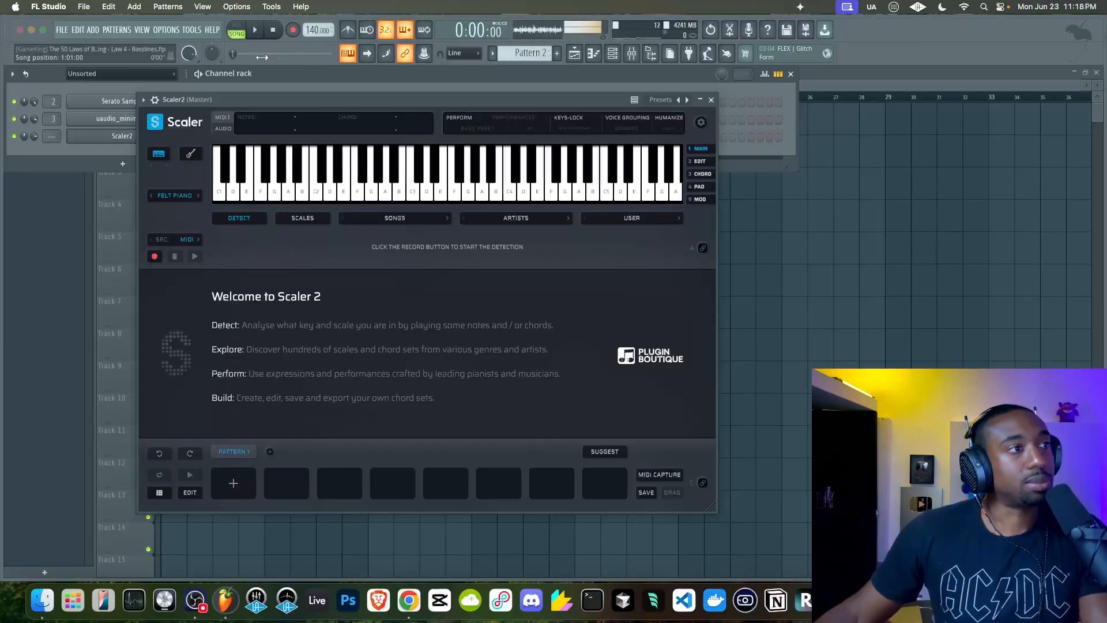
- Play notes along with the beat while Scaler2's MIDI detection records them to identify the sample's scale
key("space")
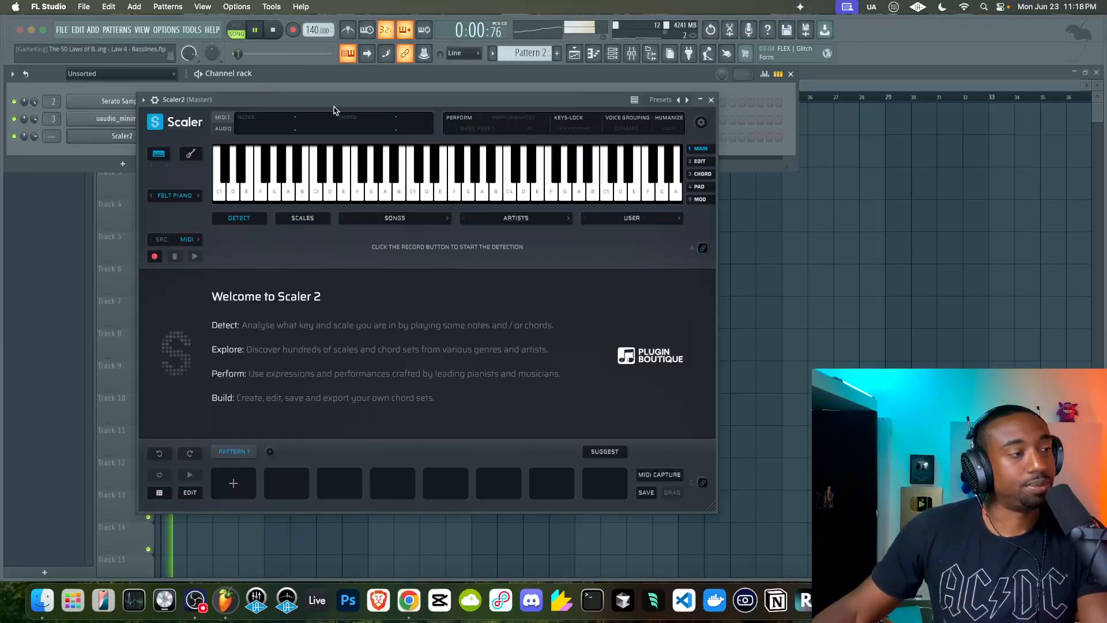
left_click(155, 256)
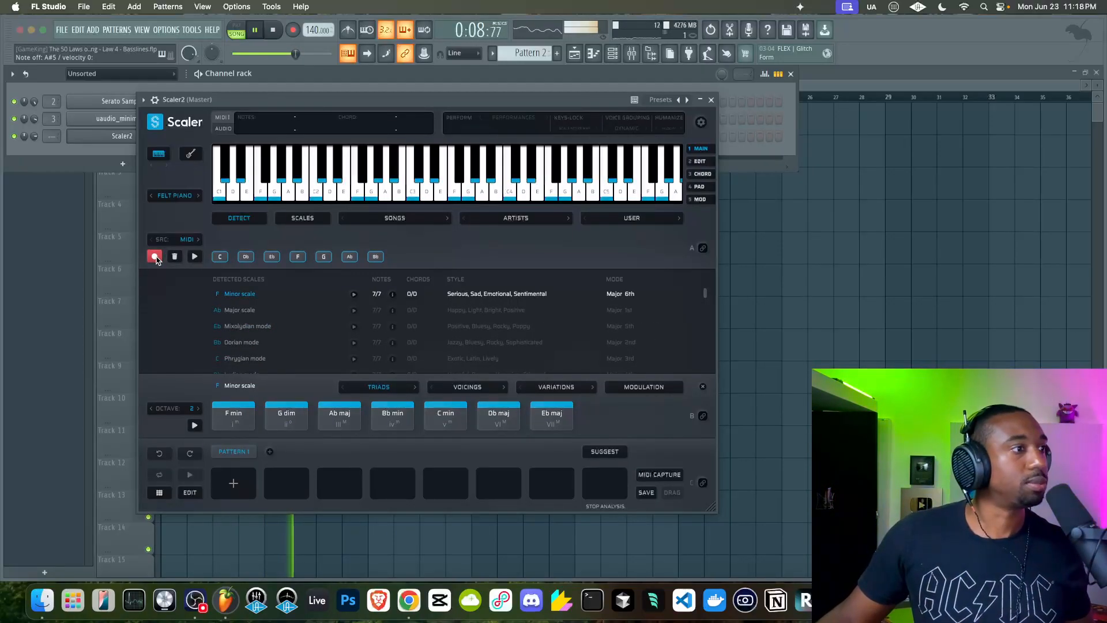
left_click(155, 257)
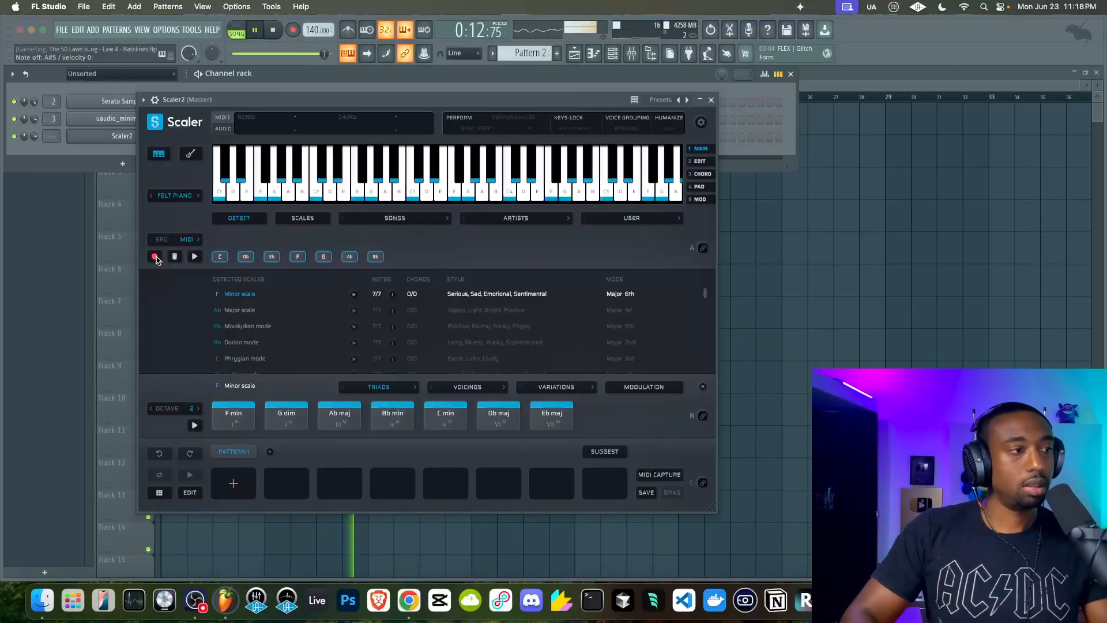
left_click(310, 74)
key("space")
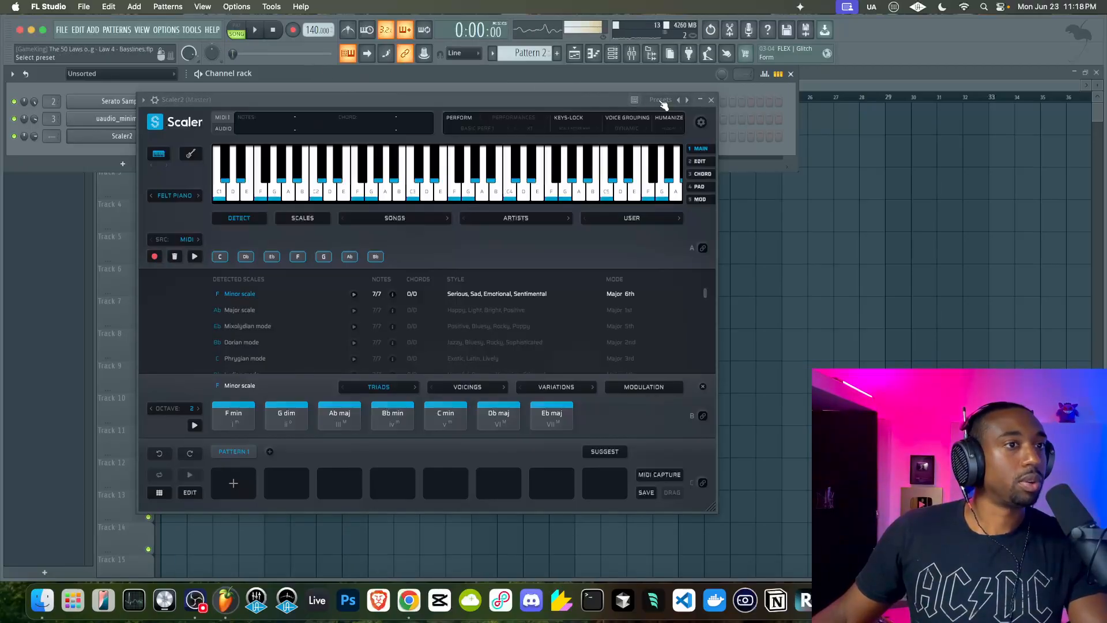
- Route the Scaler2 channel to mixer track 4 and recheck its detected scale
left_click(711, 101)
key("ctrl+l")
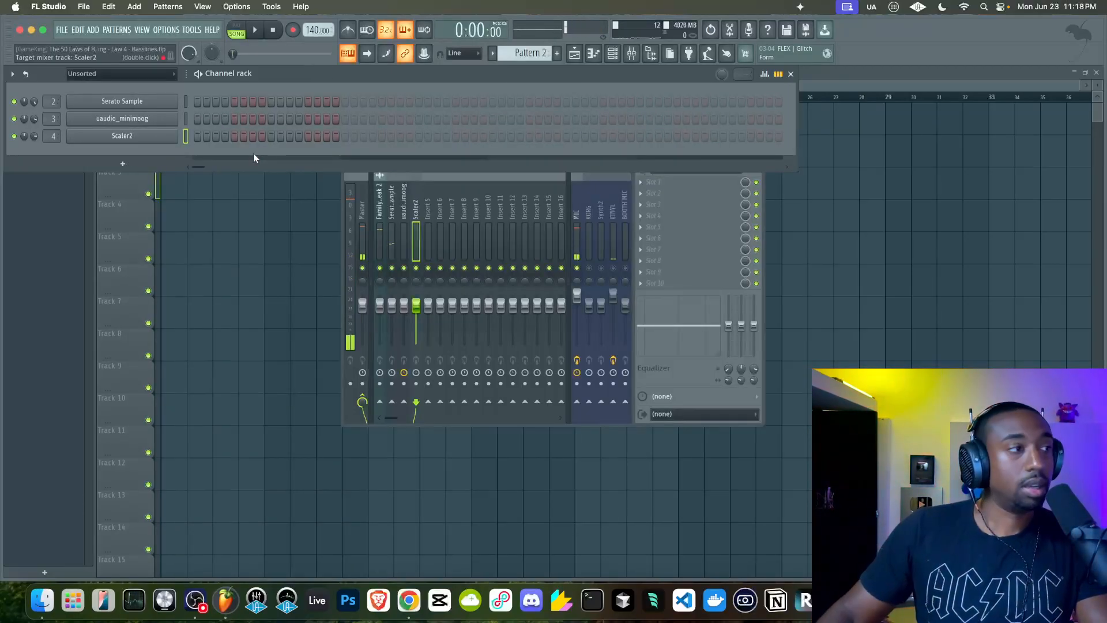
left_click(173, 136)
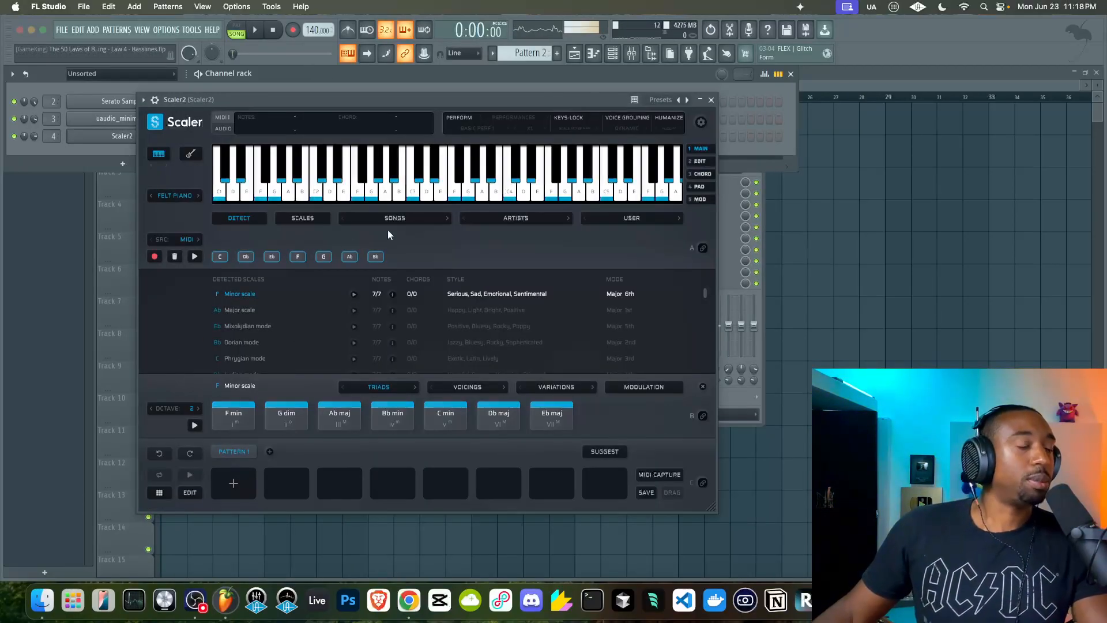
left_click(714, 100)
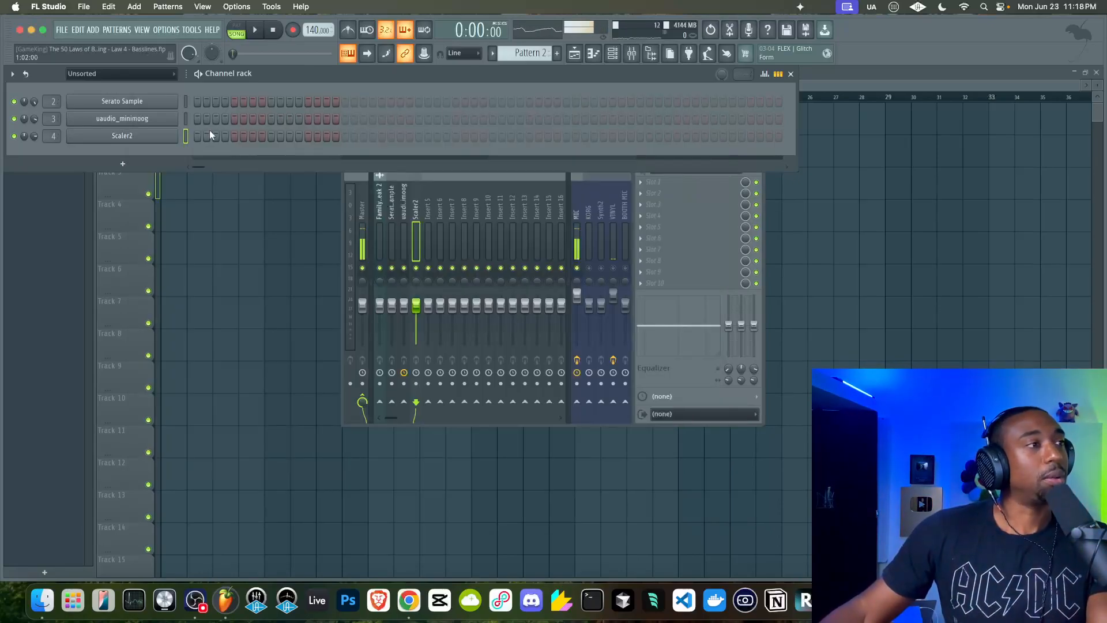
- Open the uaudio_minimoog piano roll in Pattern 2 and choose its grid snap setting
right_click(161, 120)
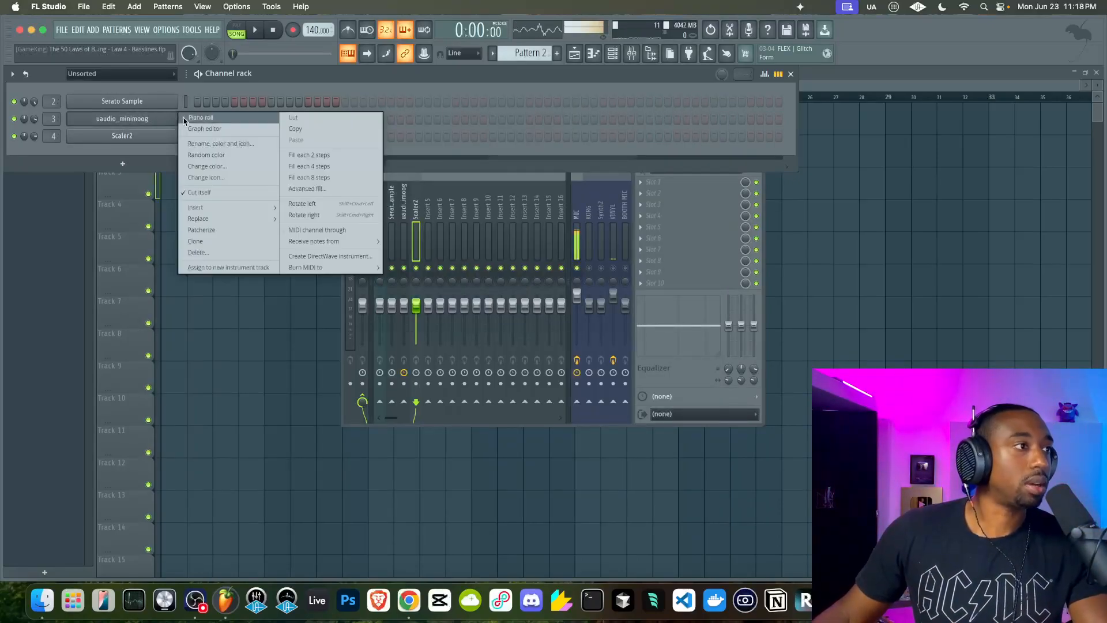
left_click(180, 118)
scroll(129, 179, "down", 4)
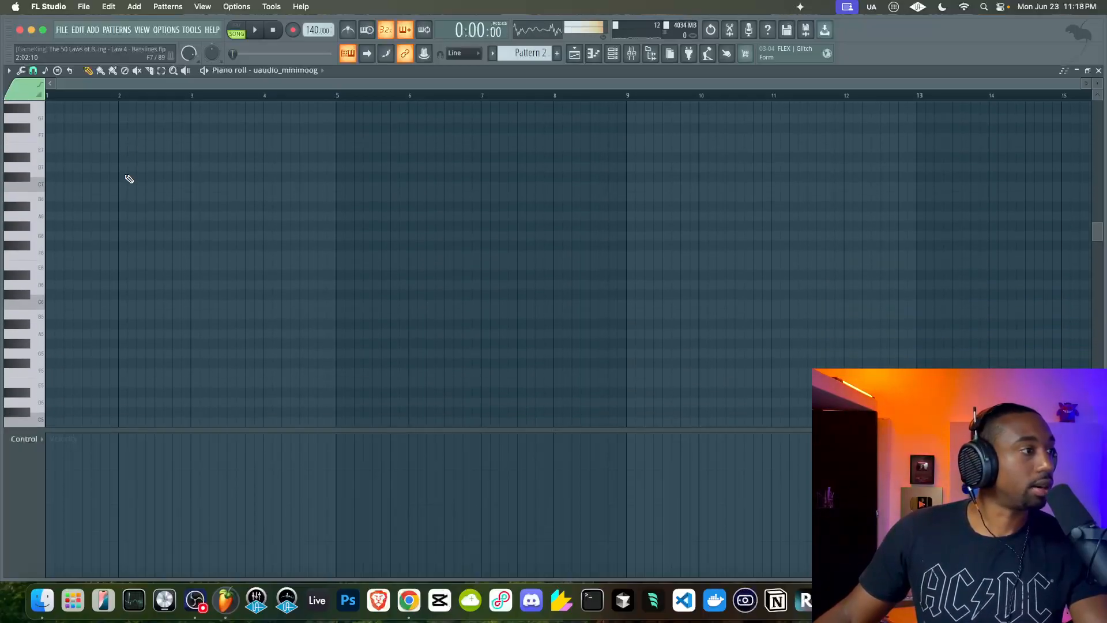
key("space")
key("space")
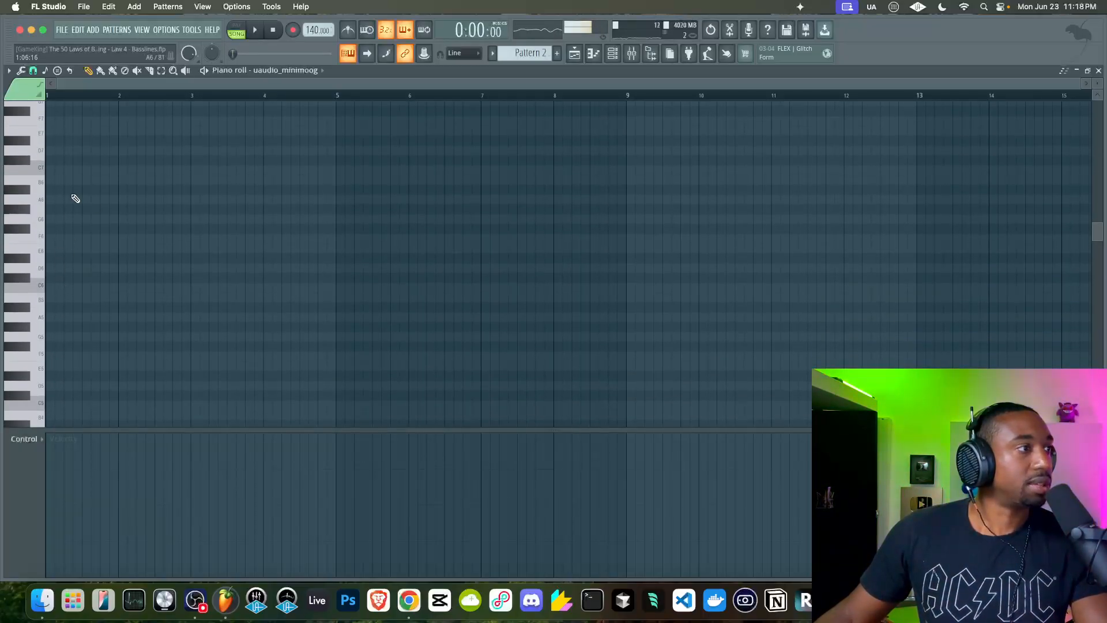
left_click(33, 70)
left_click(47, 225)
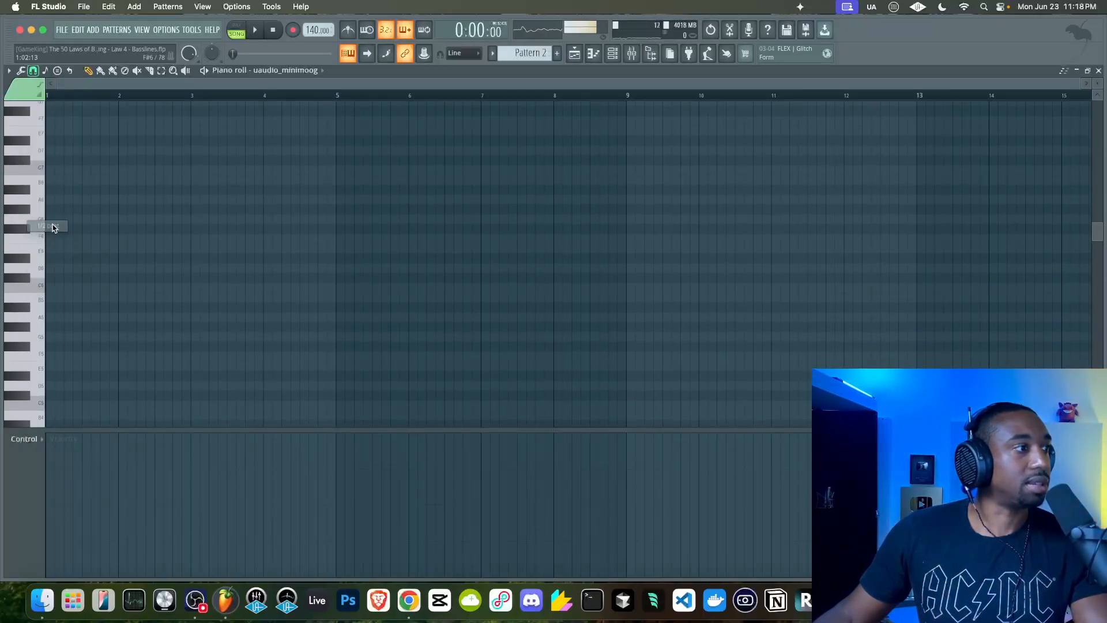
- Place a Pattern 2 clip at bar 1 of Track 3, extend it to four bars, and save the project
left_click(578, 61)
left_click(173, 185)
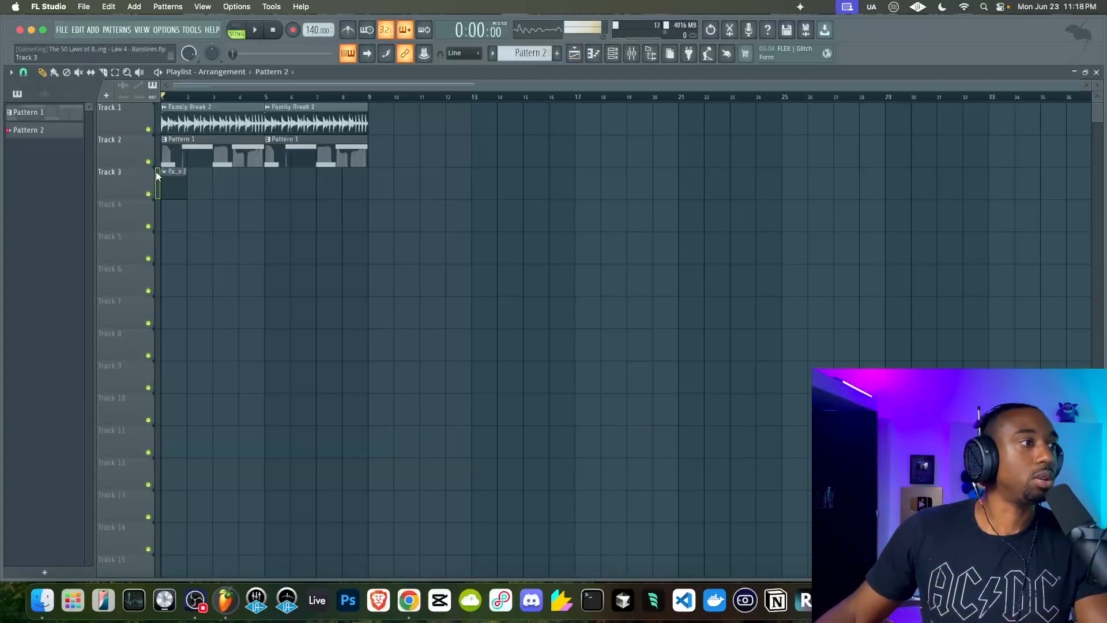
left_click_drag(194, 175, 259, 177)
key("super+s")
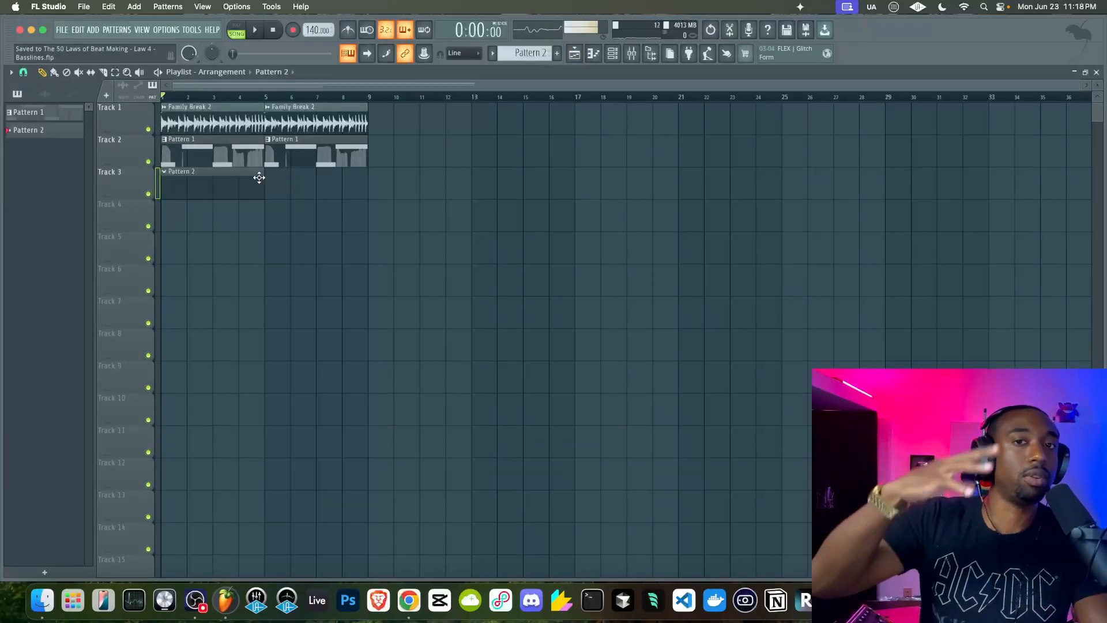
- Play the start of the arrangement briefly and reopen the uaudio_minimoog piano roll
key("space")
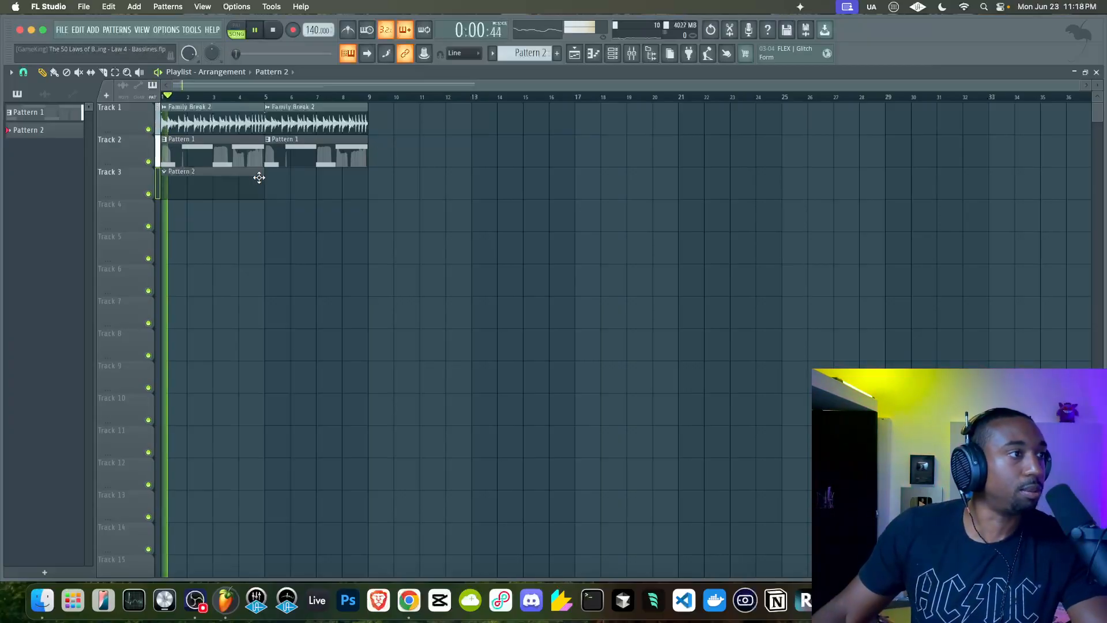
left_click(612, 53)
key("space")
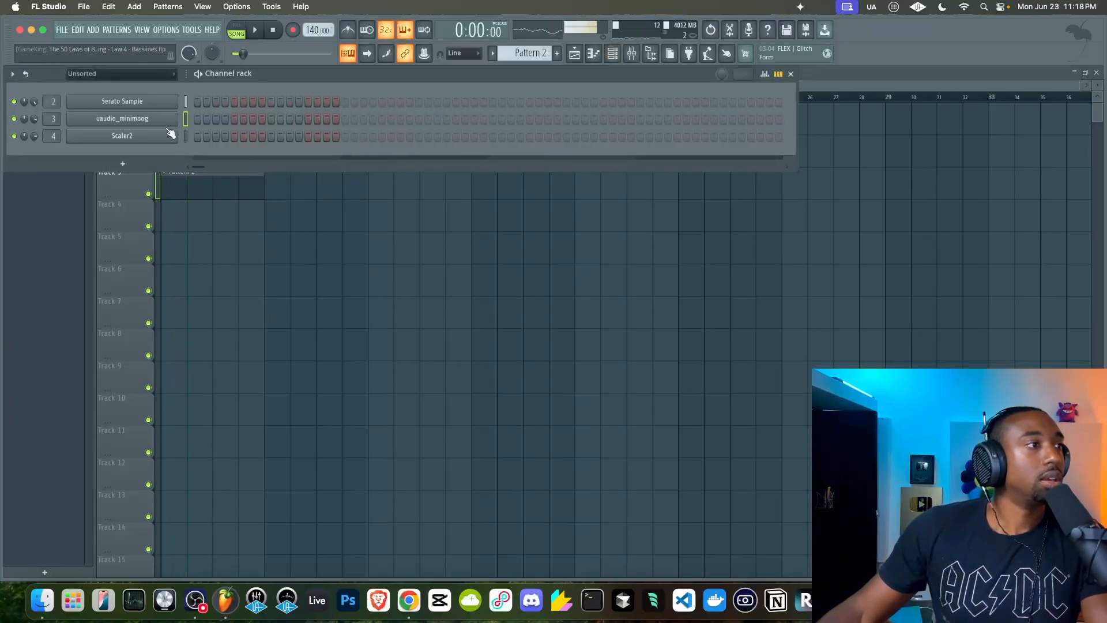
right_click(184, 117)
key("Escape")
right_click(185, 118)
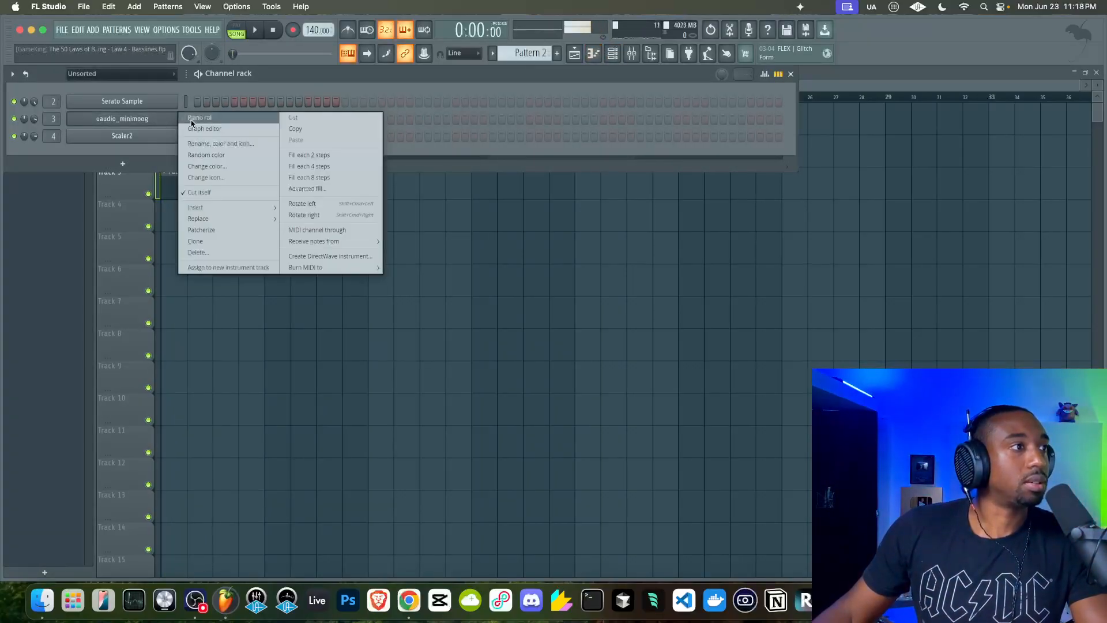
left_click(199, 120)
- Draw a one-bar F6 note at bar 1 and copy it up to A#6
left_click(54, 238)
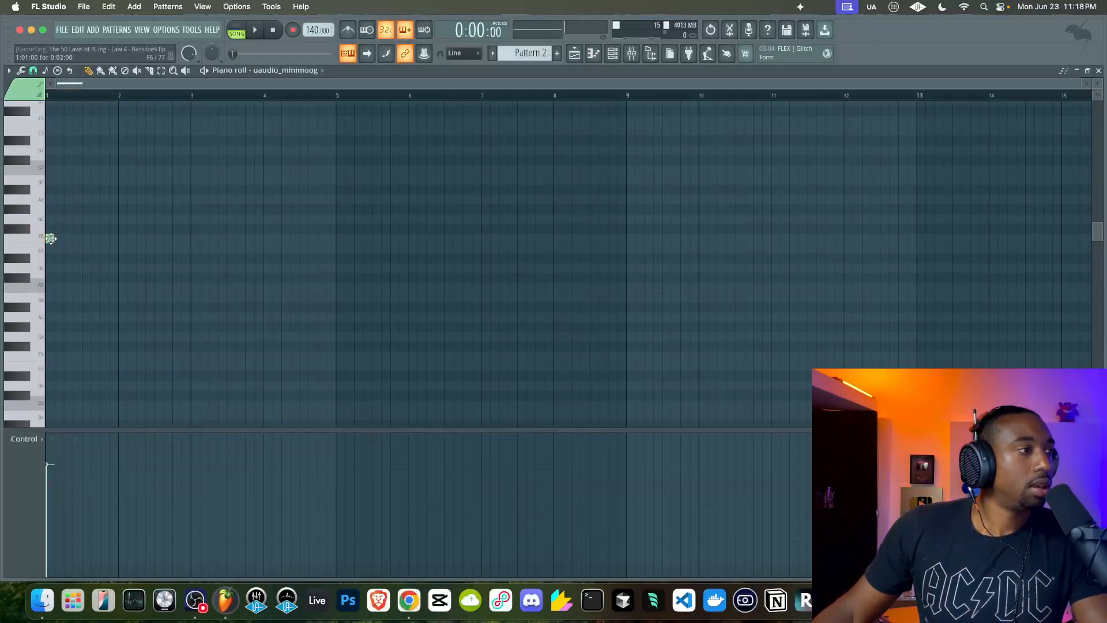
left_click_drag(55, 238, 134, 239)
left_click(71, 239)
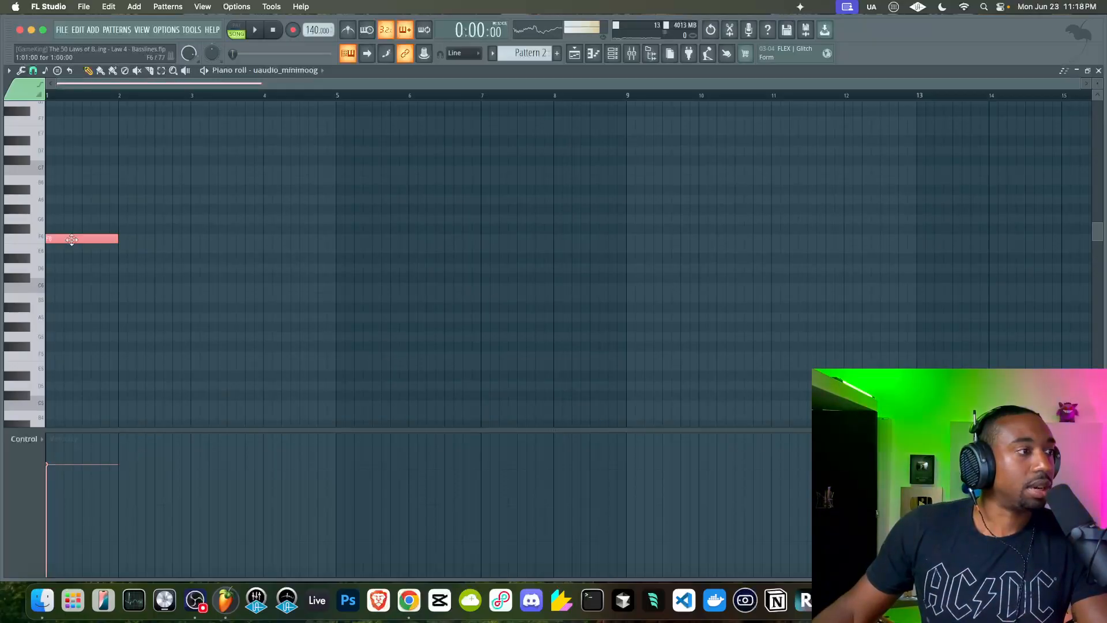
left_click_drag(71, 239, 70, 188)
- Copy the F6 note up to C7 in bar 1 and add a one-bar C#7 note in bar 2
left_click(64, 237)
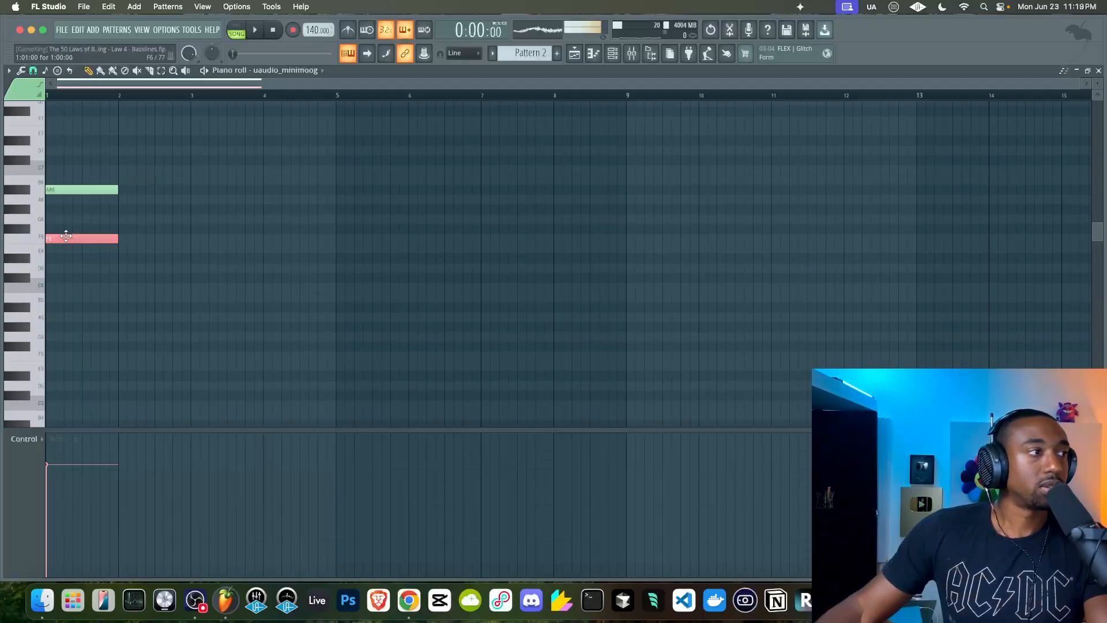
key("shift+Up")
key("shift+Up")
key("shift+Up")
key("shift+Up")
key("shift+Up")
key("shift+Up")
key("shift+Up")
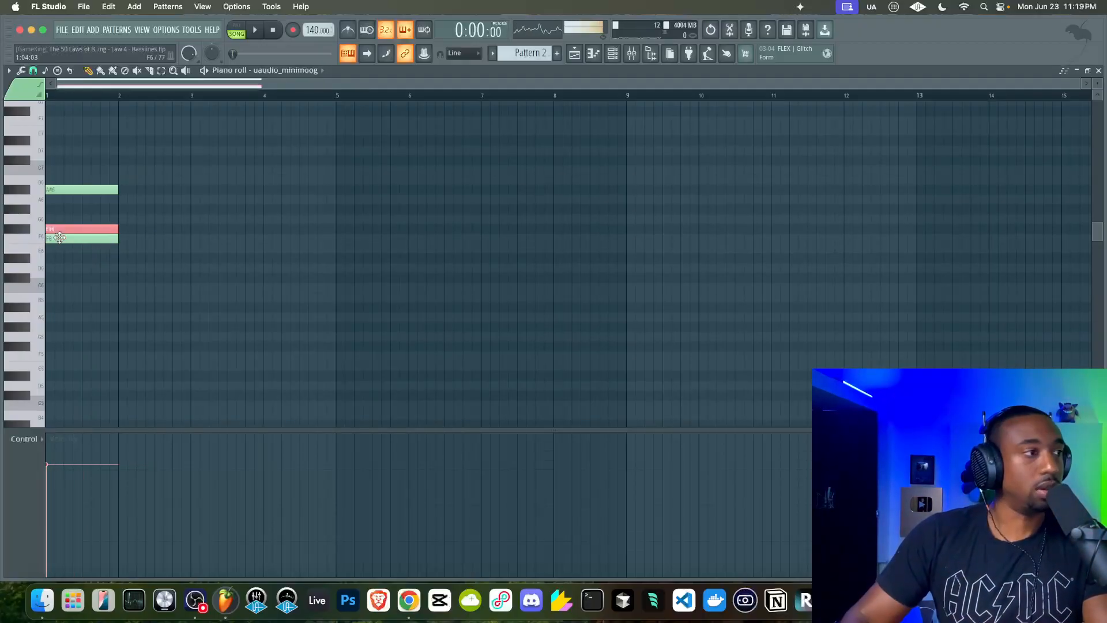
left_click(169, 208)
left_click_drag(82, 169, 154, 160)
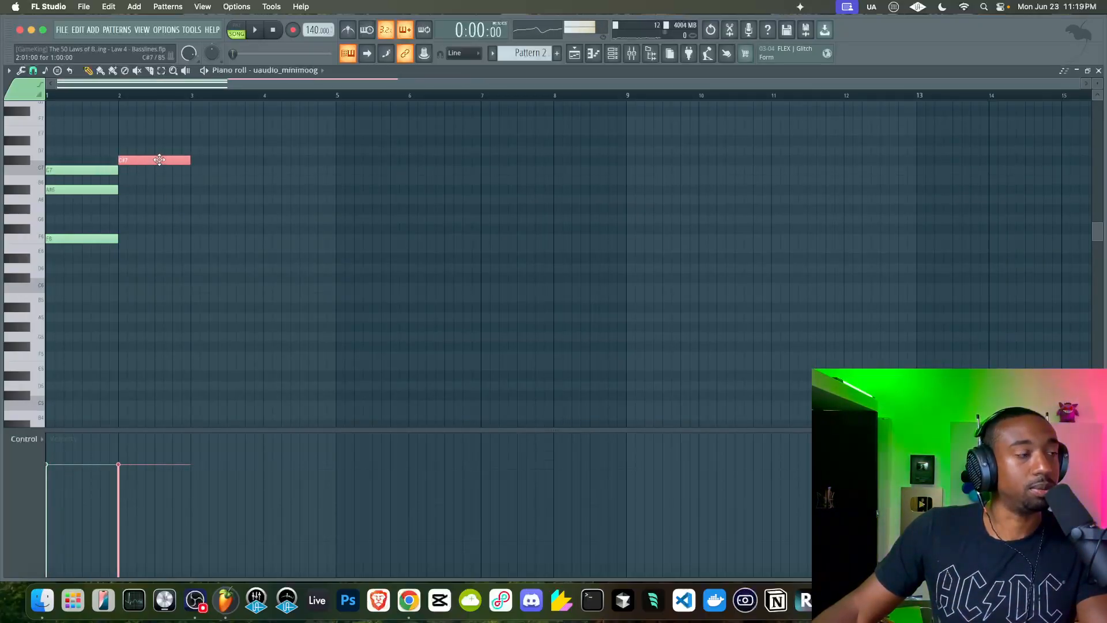
- Copy the F6 note to F#6 in bar 2 and move all five notes two bars over to bars 3 and 4
left_click(165, 193)
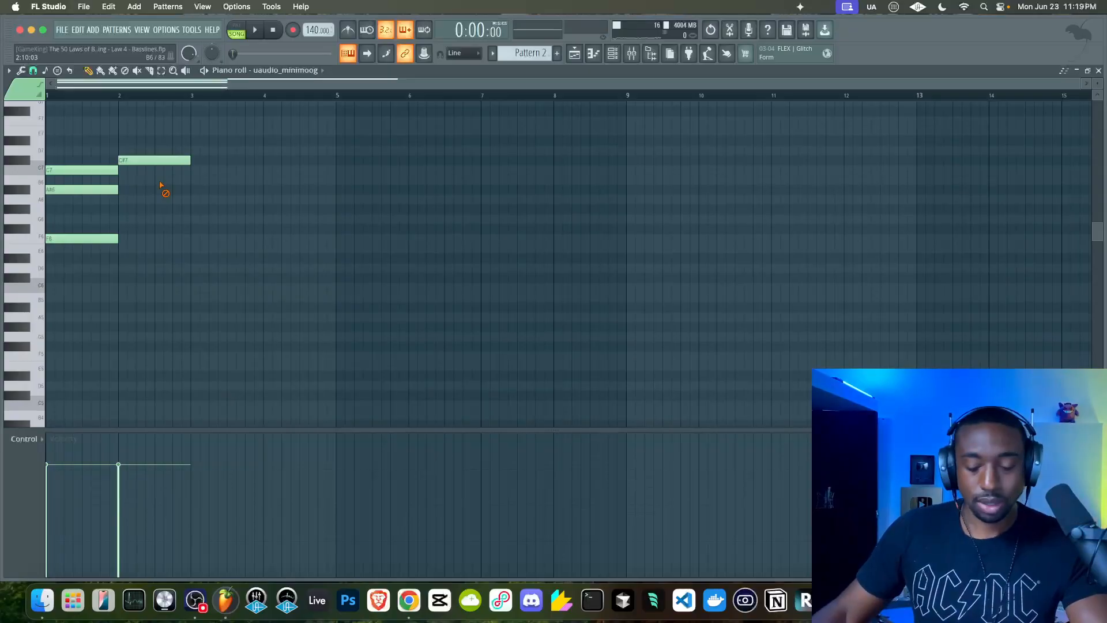
left_click_drag(77, 239, 147, 229)
left_click_drag(185, 272, 46, 103)
left_click_drag(155, 225, 102, 231)
left_click_drag(204, 259, 83, 155)
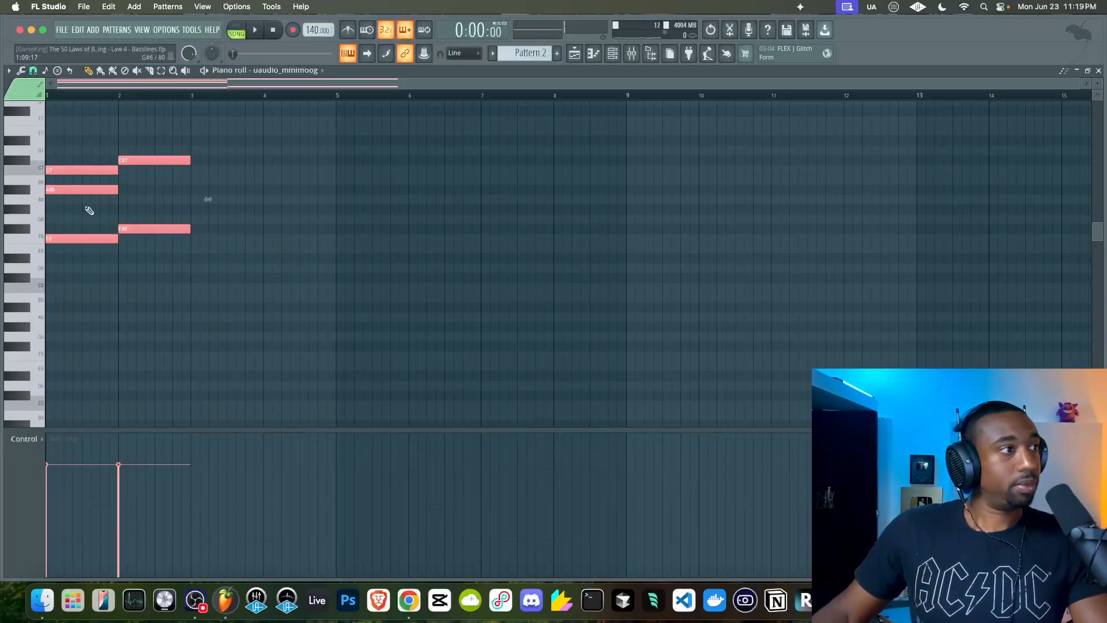
left_click_drag(92, 242, 236, 239)
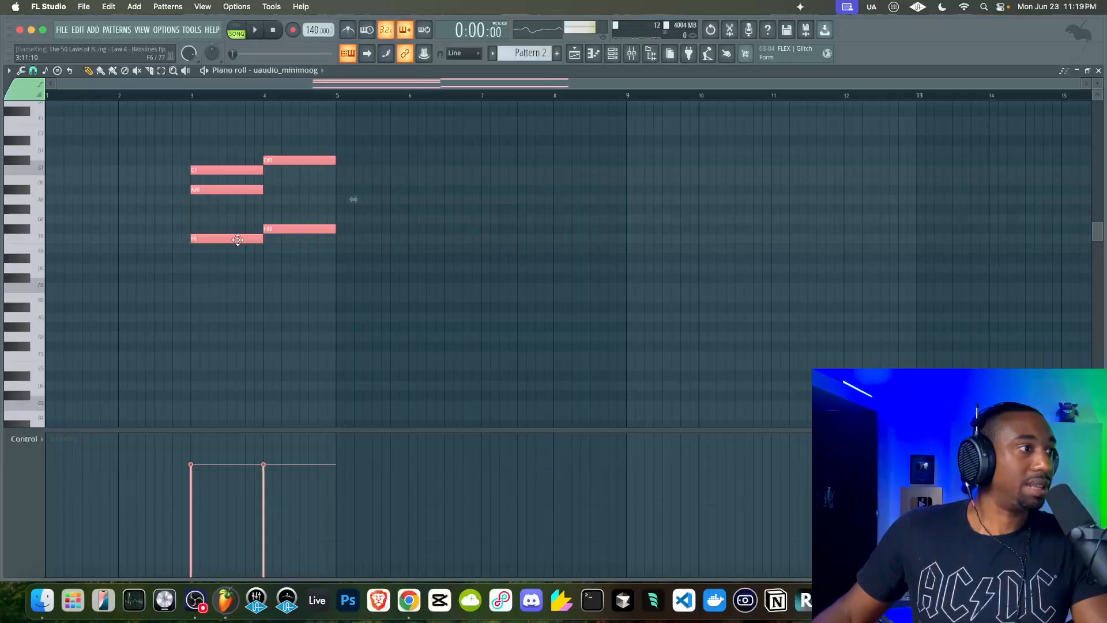
- Move the F#6 and C#7 notes from bar 4 into bar 3 so all five notes are stacked
left_click_drag(304, 229, 228, 228)
left_click(284, 171, "ctrl")
left_click_drag(274, 158, 204, 157)
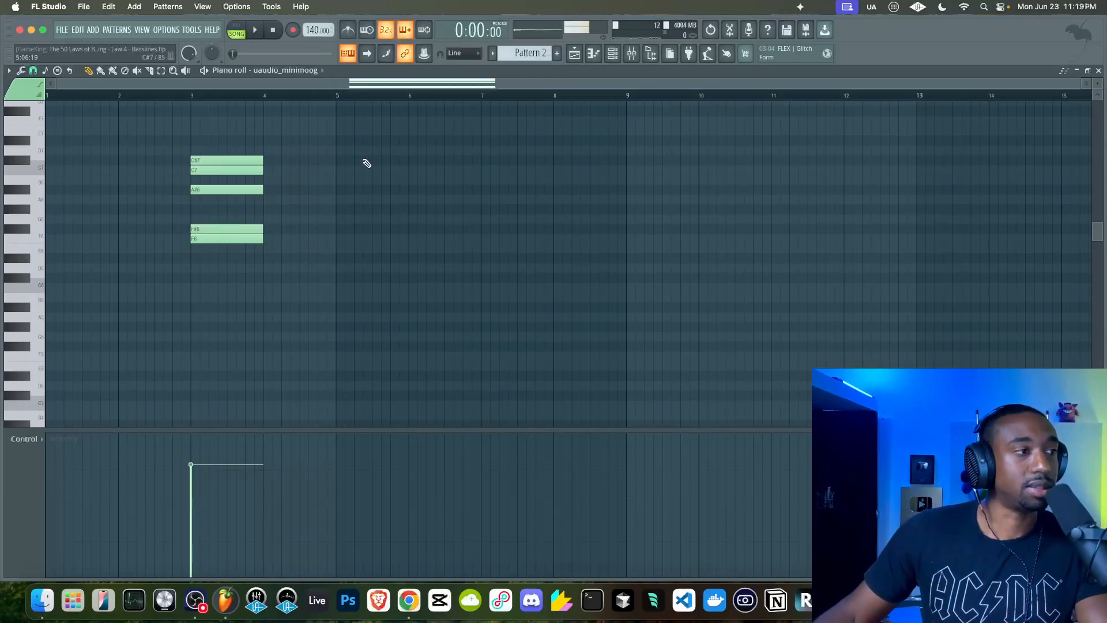
scroll(364, 163, "up", 3)
scroll(364, 164, "down", 4)
key("super+a")
scroll(252, 113, "up", 2)
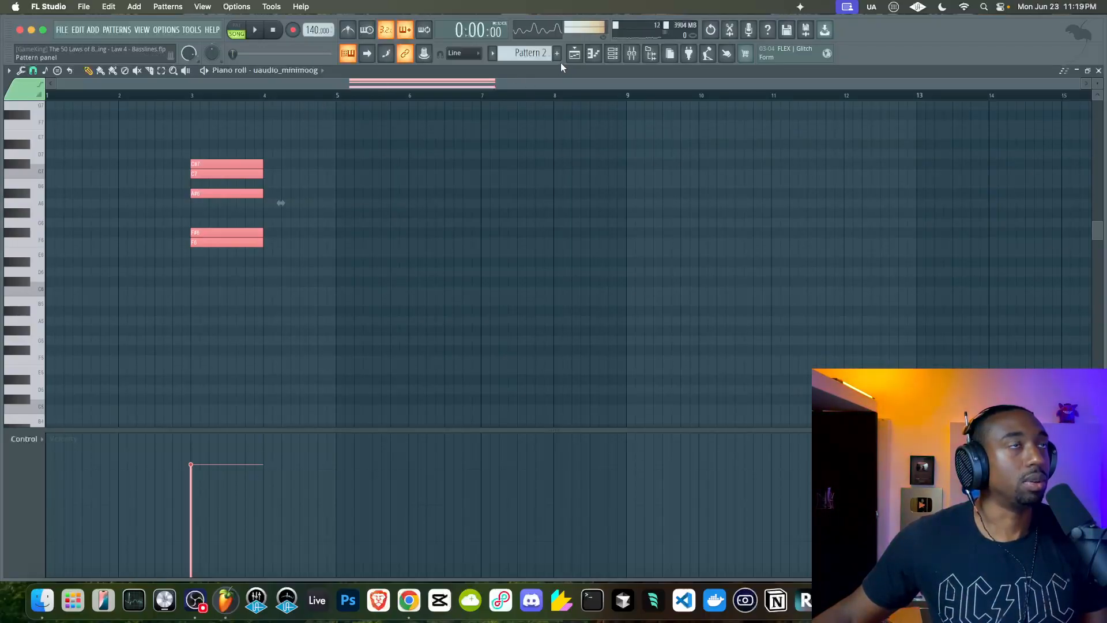
left_click(150, 230)
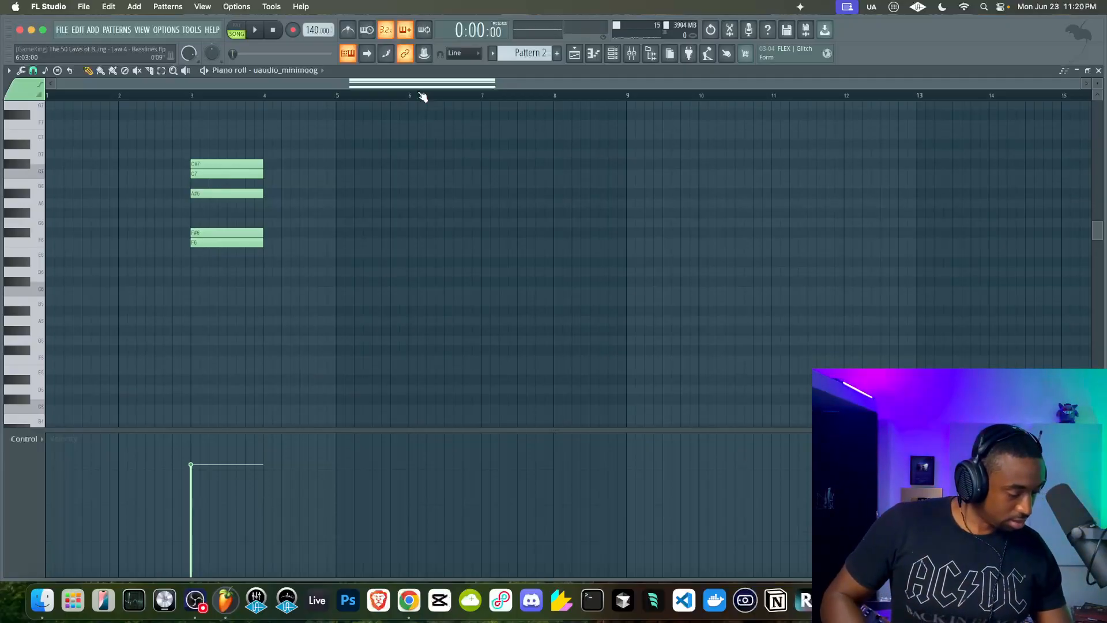
- Open the playlist and duplicate all Family Break 2 and Pattern 1 clips into bars 9 to 16
key("F5")
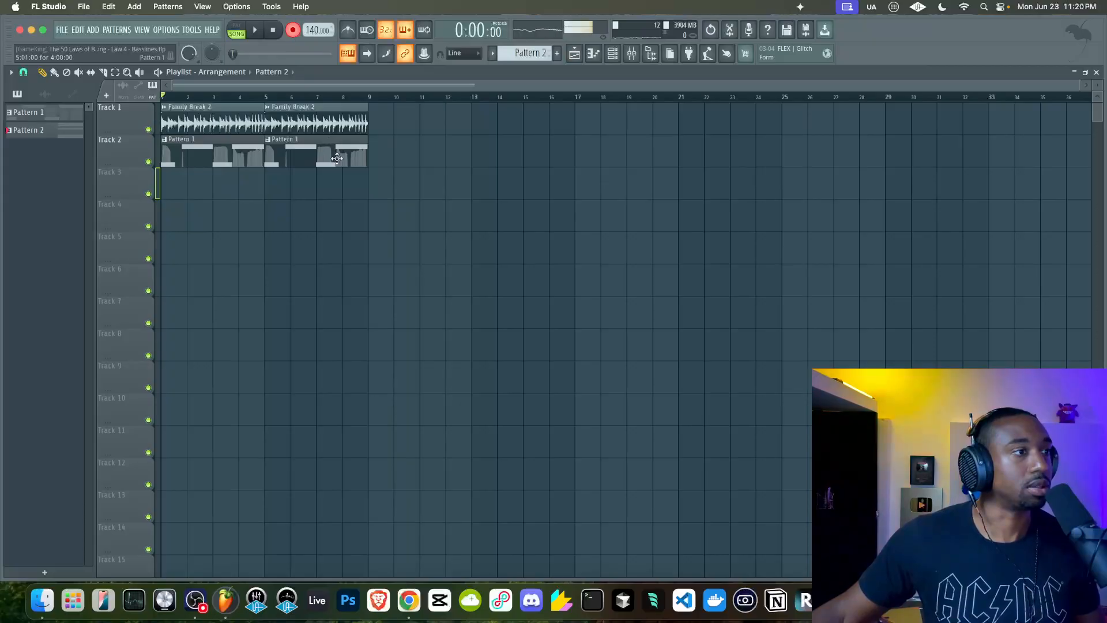
key("ctrl+a")
key("ctrl+b")
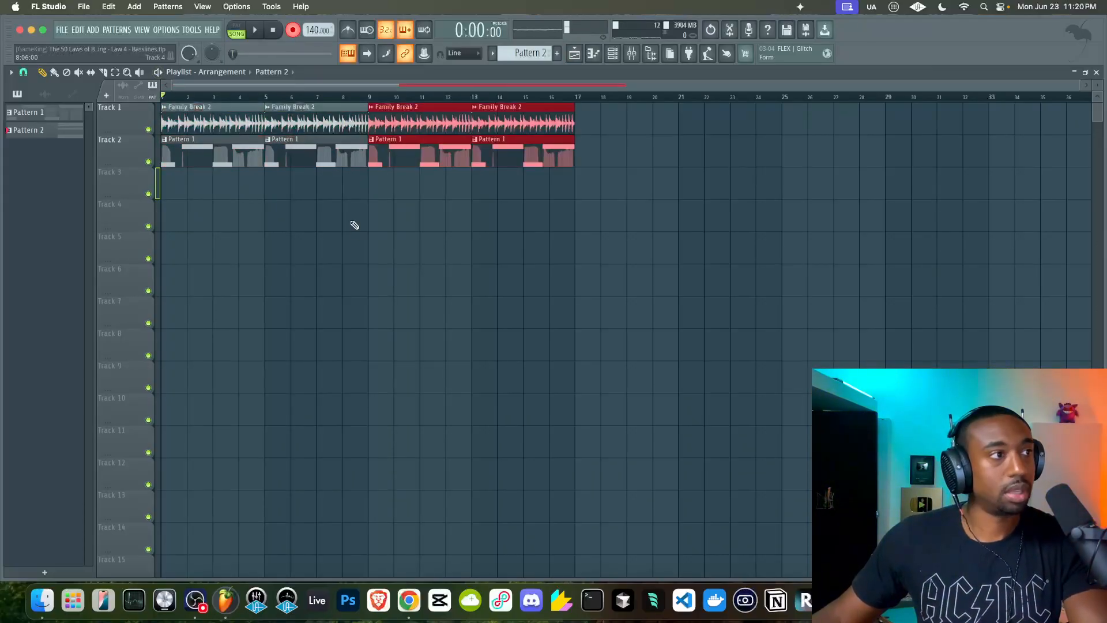
left_click(351, 224)
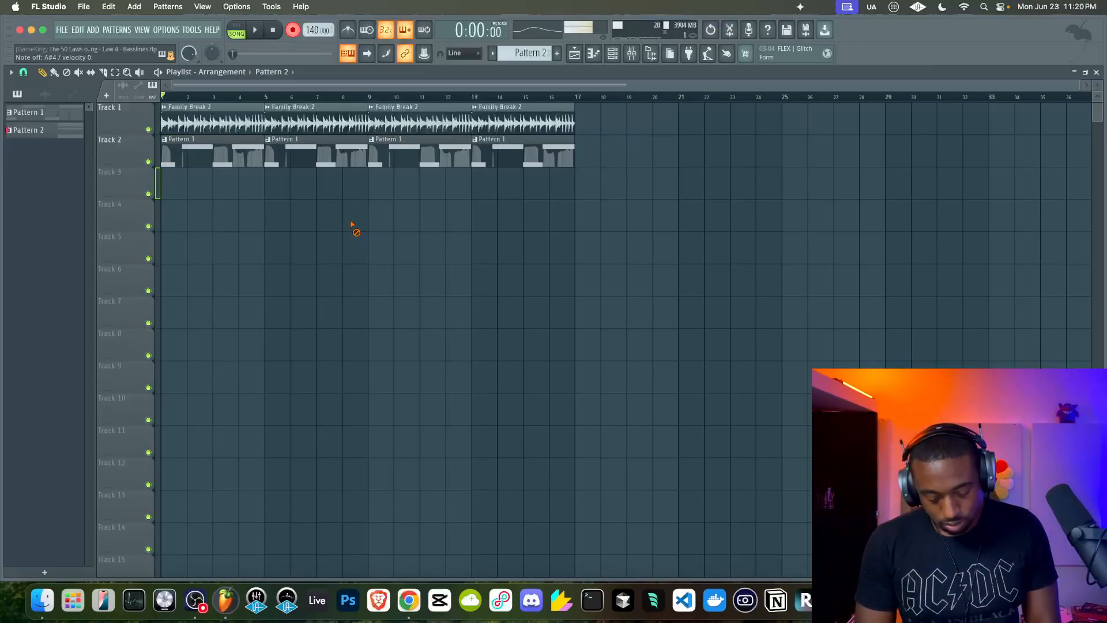
- Record a live Minimoog bassline into Pattern 2 over the sixteen-bar arrangement
key("space")
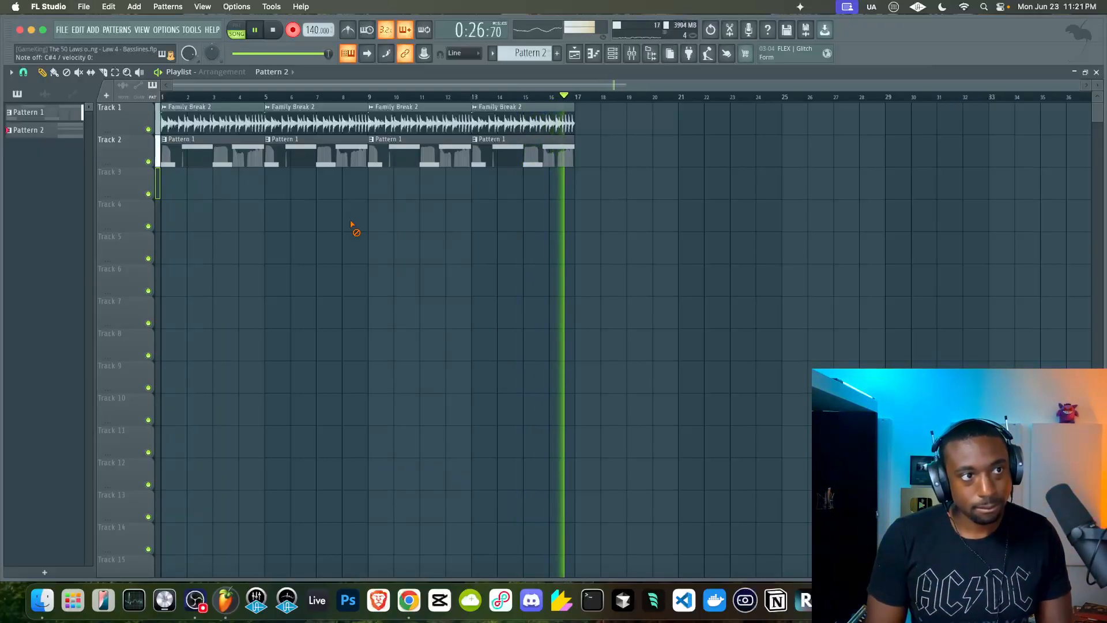
key("space")
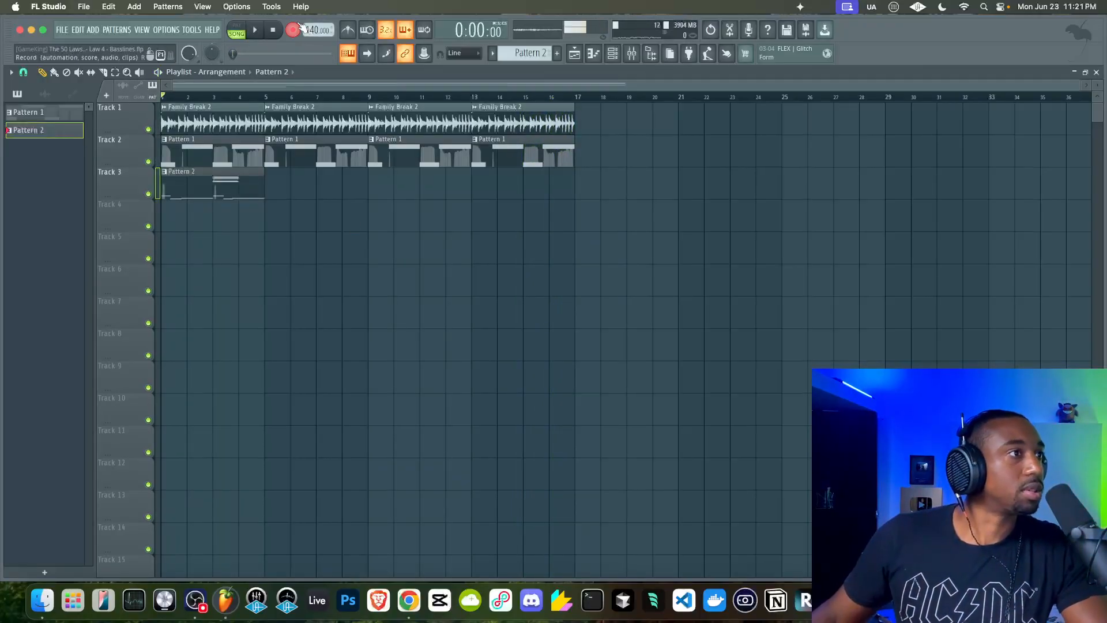
- Open the Pattern 2 piano roll, delete the five stacked notes in bar 3, and quantize the recorded bassline notes
double_click(185, 190)
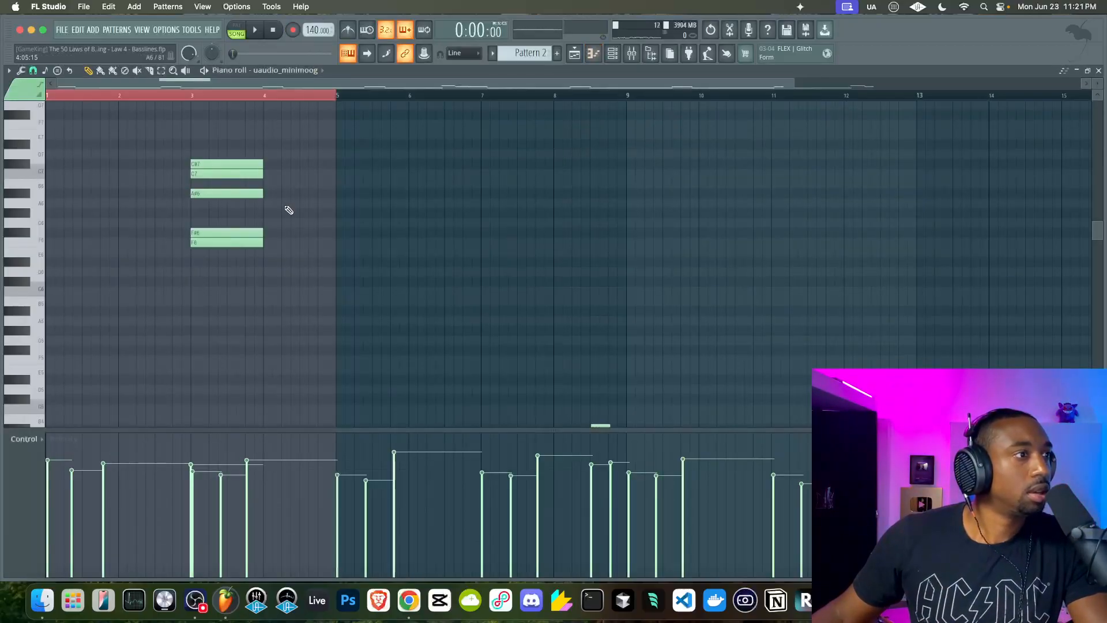
key("ctrl+a")
scroll(291, 255, "down", 3)
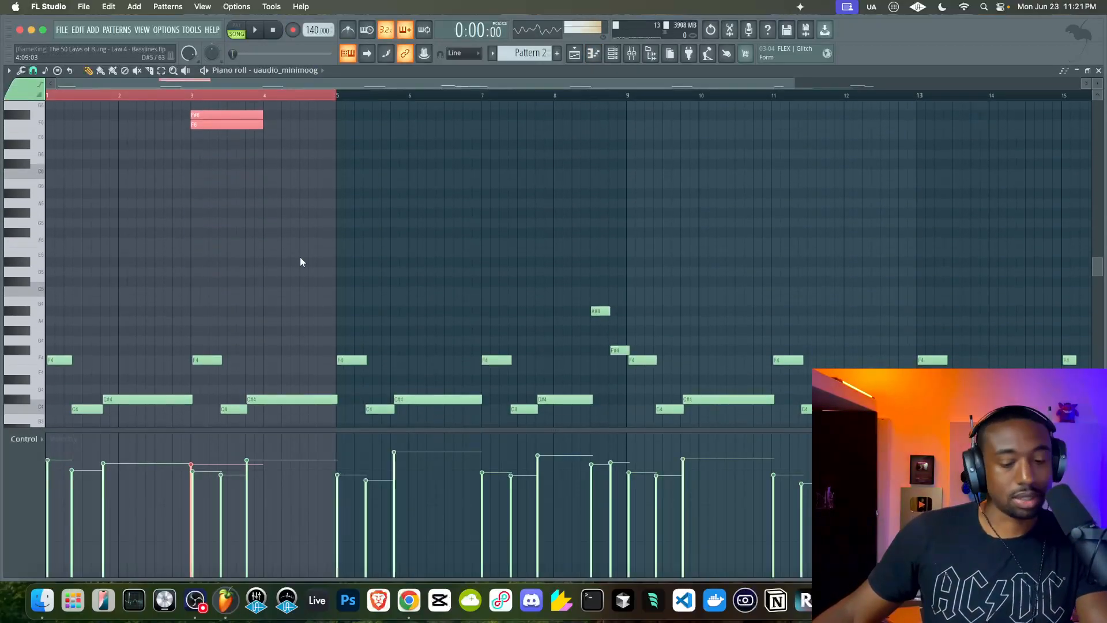
key("Delete")
scroll(300, 257, "down", 3)
- Play back the bassline, clear the selected time range, and extend the Track 3 Pattern 2 clip to sixteen bars
key("space")
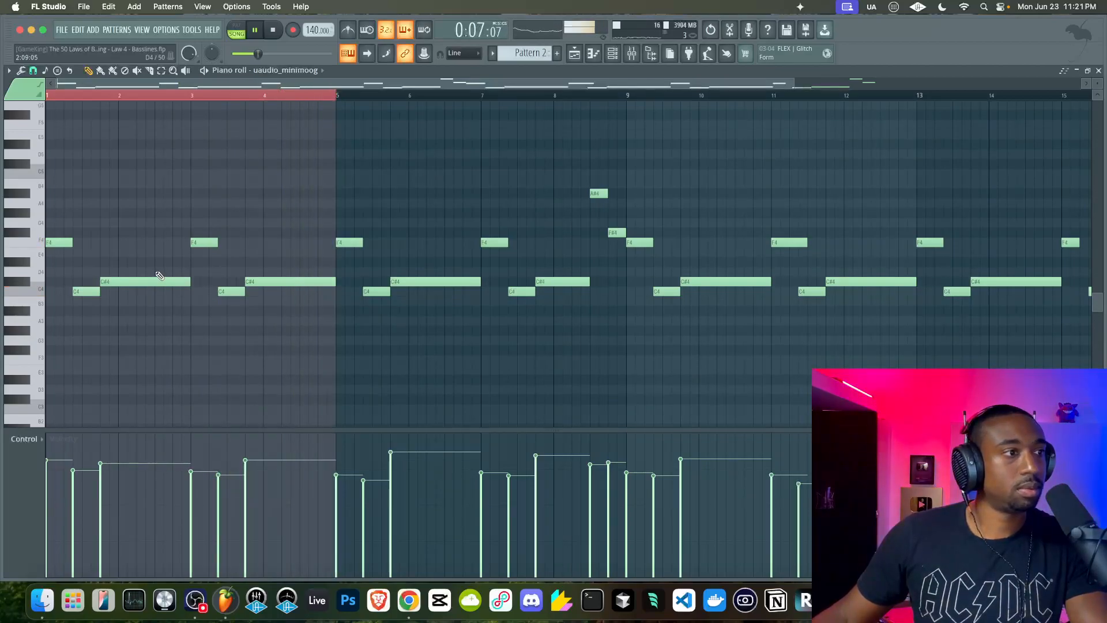
left_click(308, 99)
left_click(580, 53)
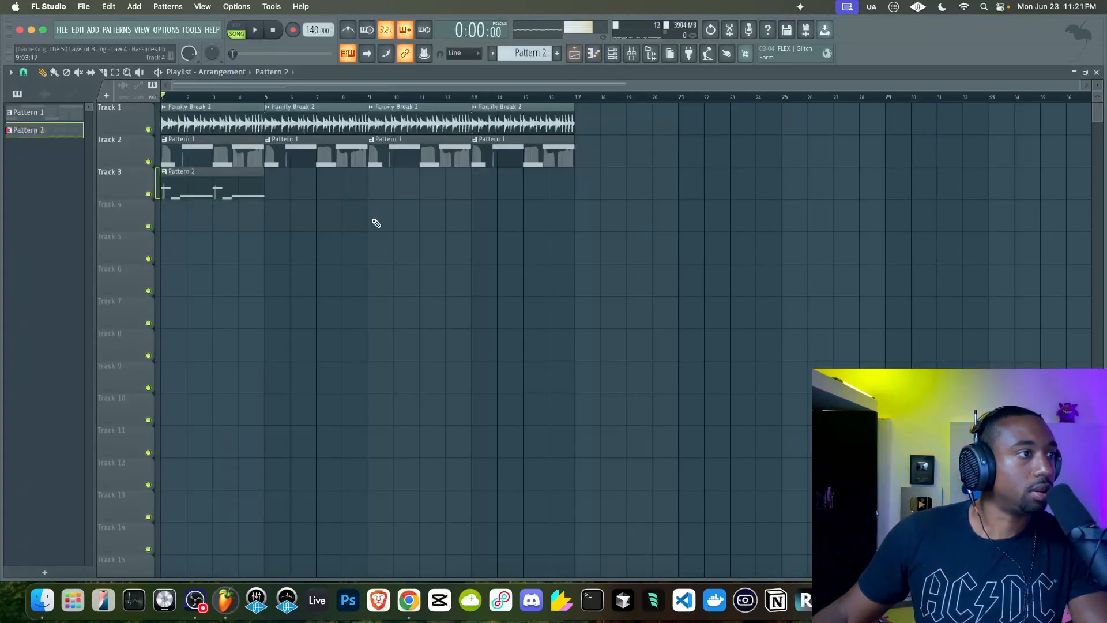
left_click_drag(261, 191, 575, 191)
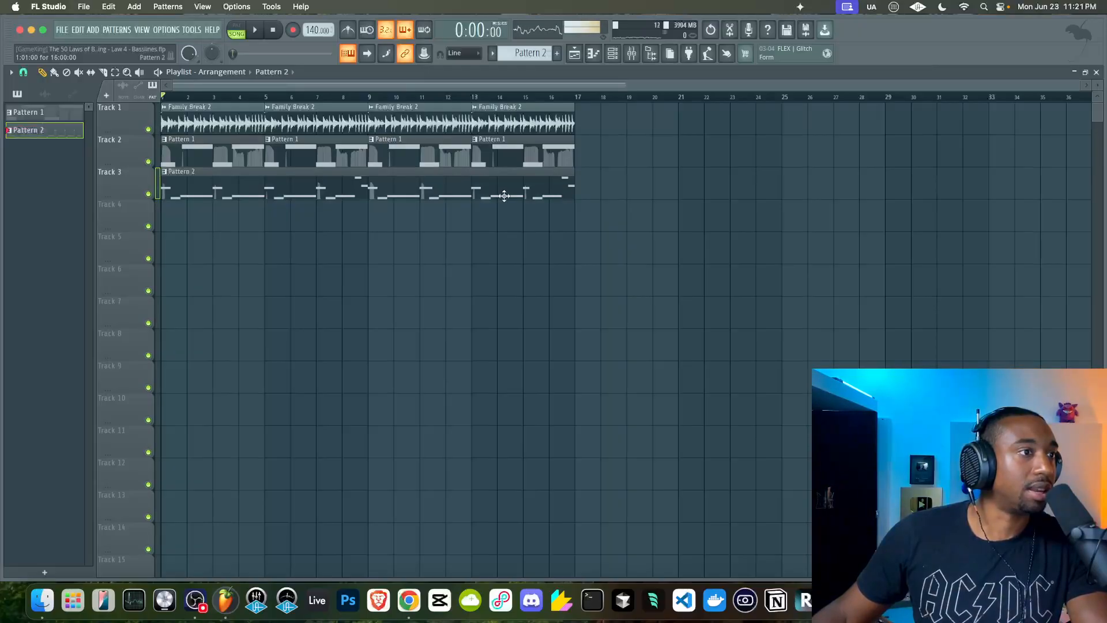
- Lengthen all bassline notes in Pattern 2 slightly so that each overlaps the start of the next
double_click(469, 191)
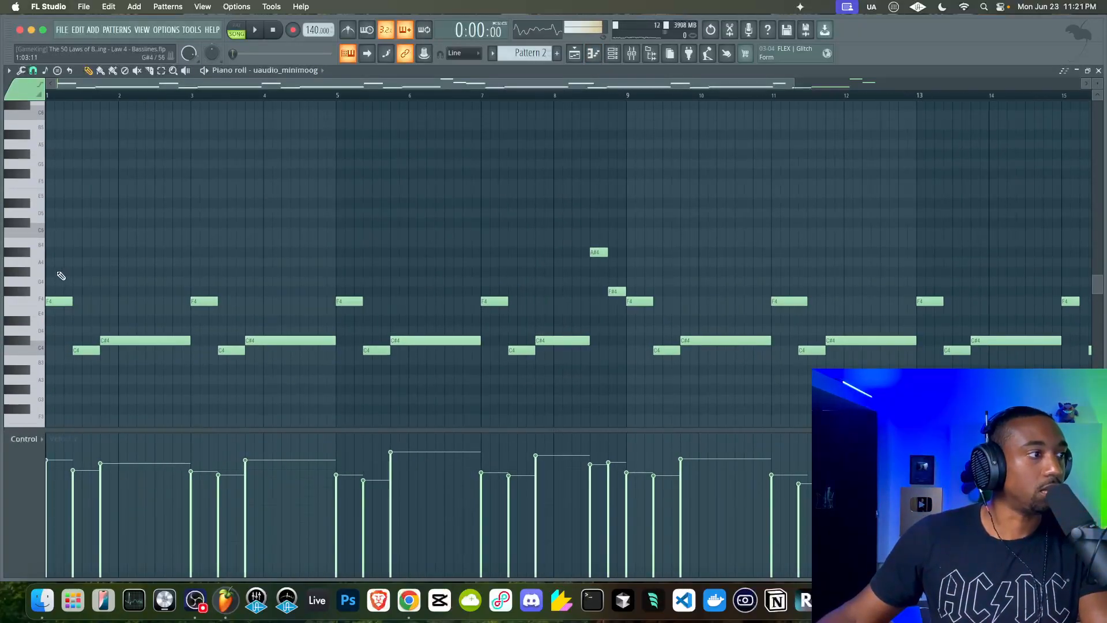
key("ctrl+a")
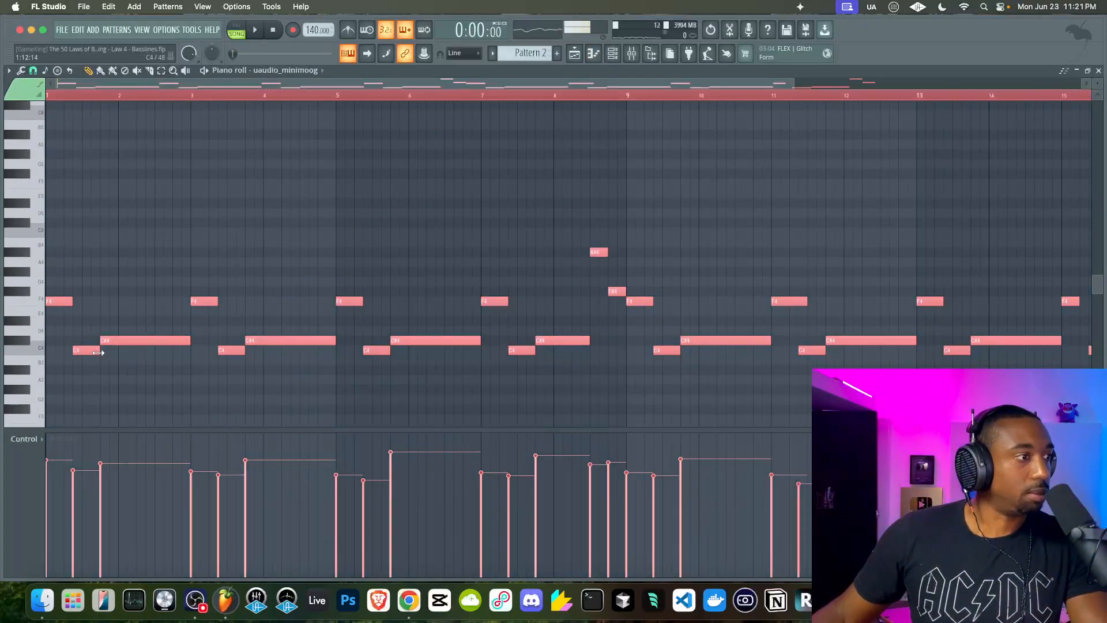
key("space")
left_click(136, 381)
- Examine the bassline's repeated F4, C4 and C#4 phrases and their variations across the sixteen bars
scroll(138, 382, "down", 1)
scroll(138, 382, "down", 1)
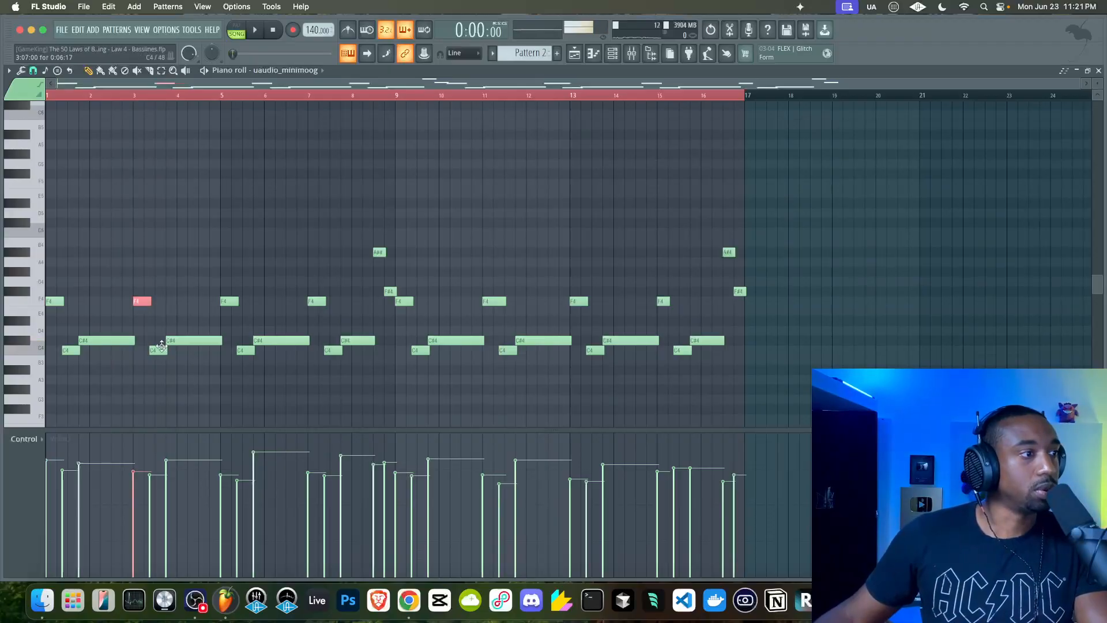
left_click(180, 341, "ctrl")
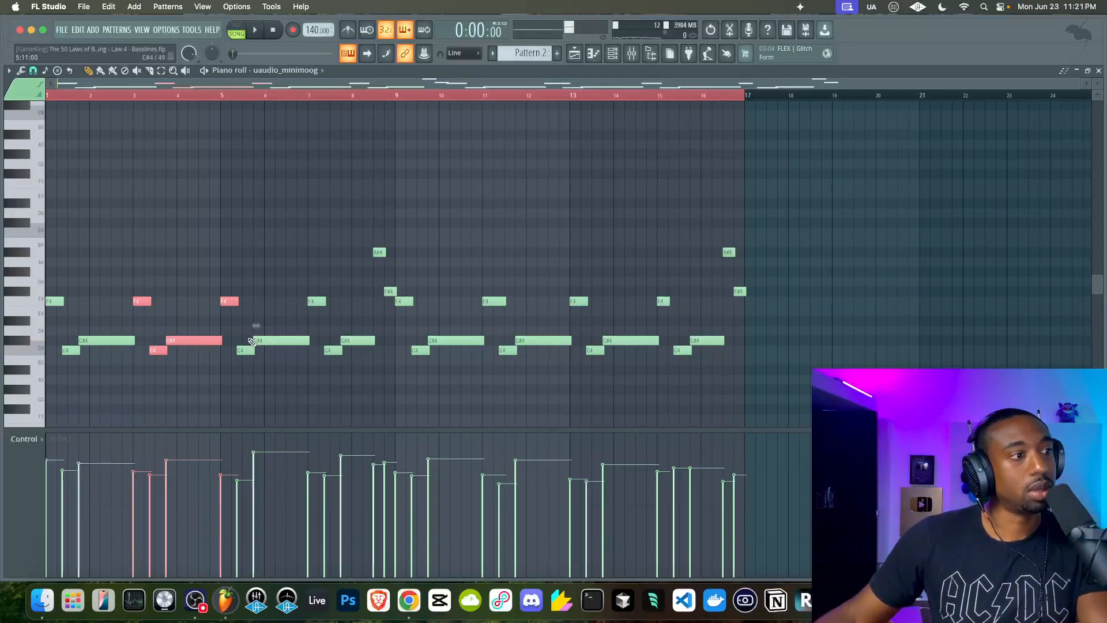
left_click(265, 339, "ctrl")
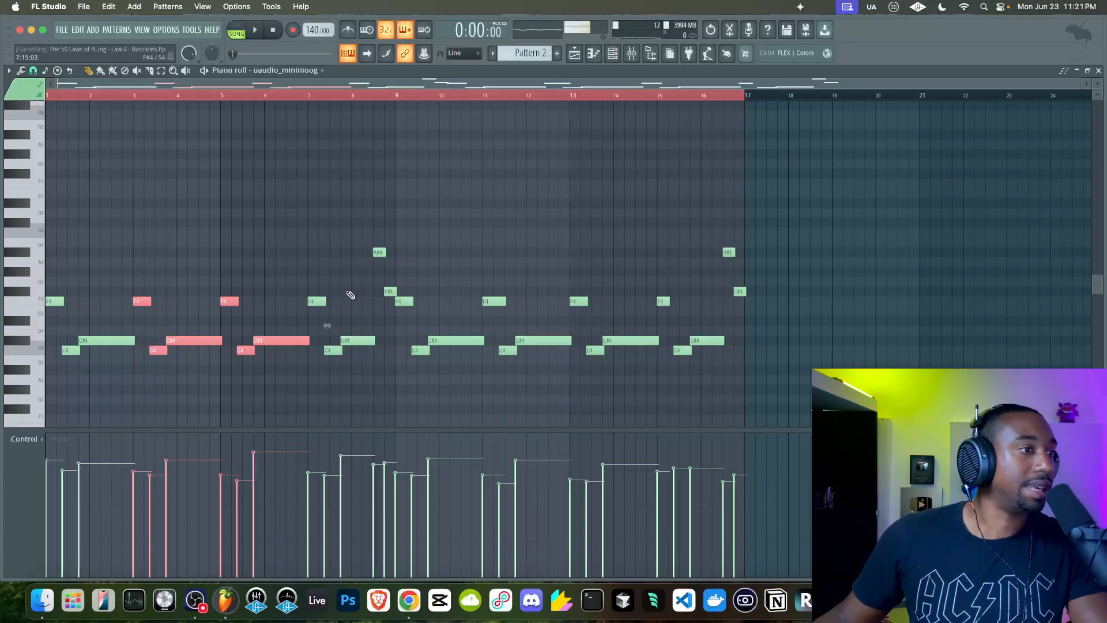
scroll(350, 295, "up", 3)
mouse_move(365, 291)
left_mouse_down()
mouse_move(407, 247)
mouse_move(376, 272)
left_mouse_up()
left_click(364, 282, "ctrl")
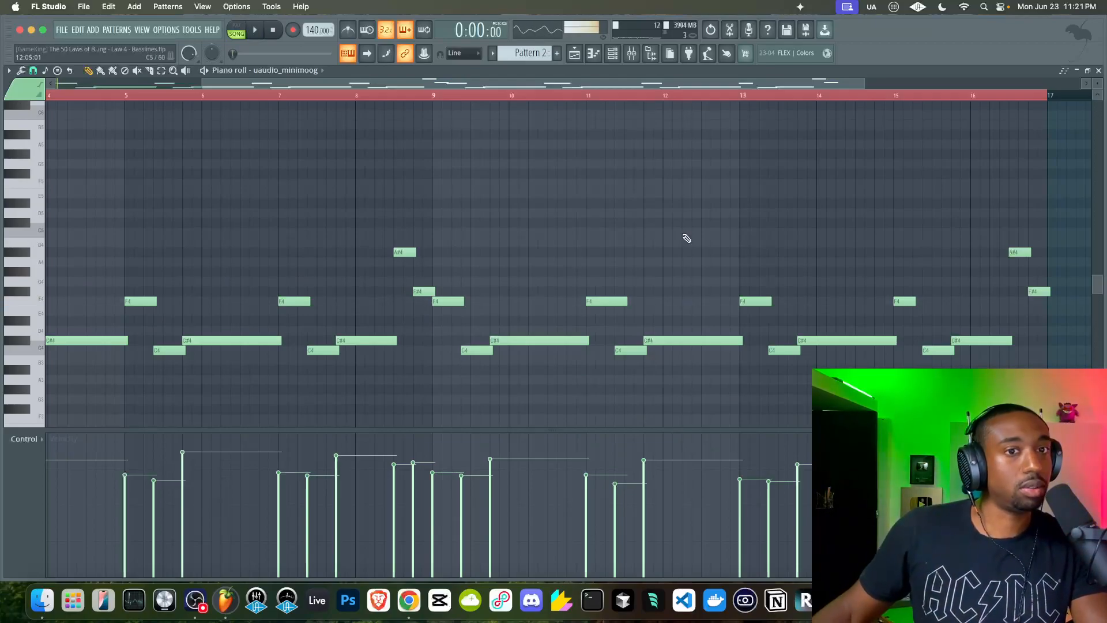
scroll(891, 265, "down", 3)
scroll(858, 296, "up", 3)
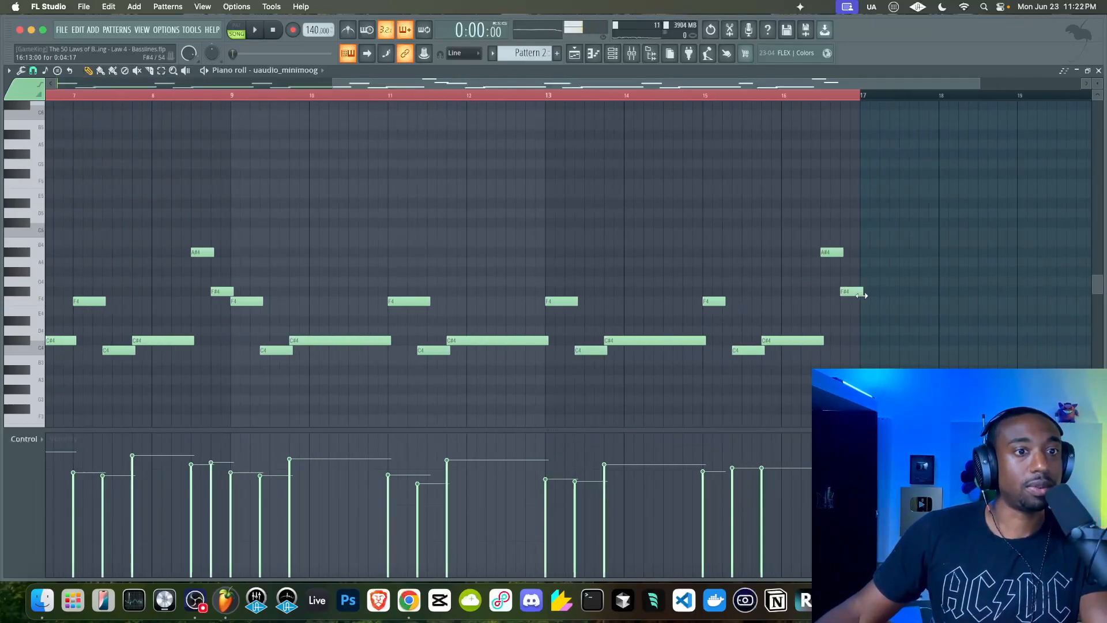
- Close the piano roll, play the arrangement, and open the uaudio_minimoog synth to tweak its cutoff frequency
left_click(1099, 70)
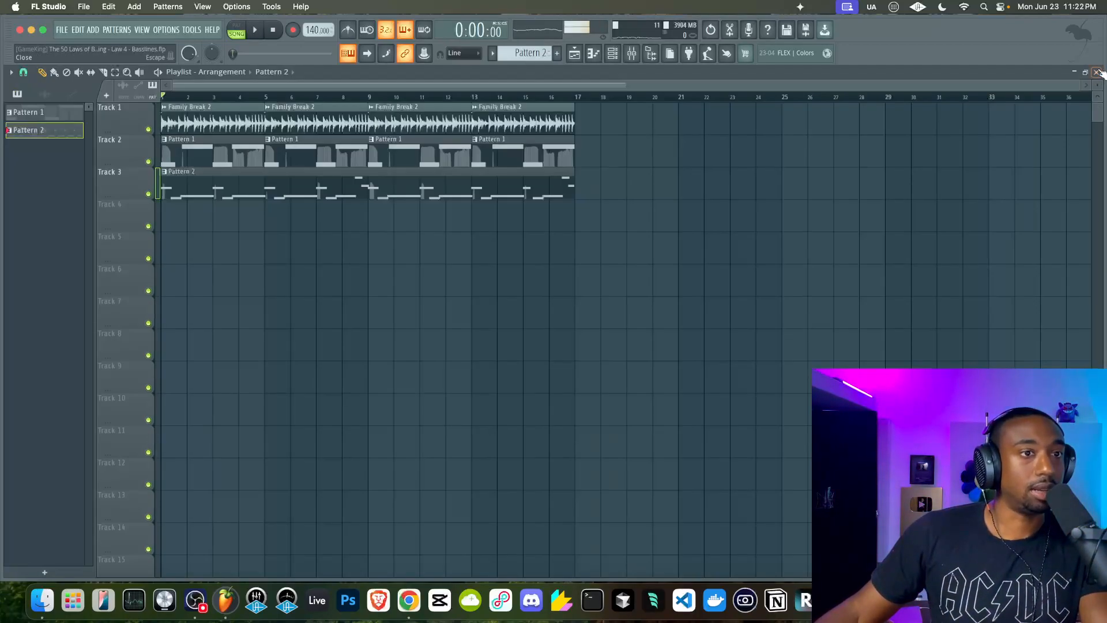
key("space")
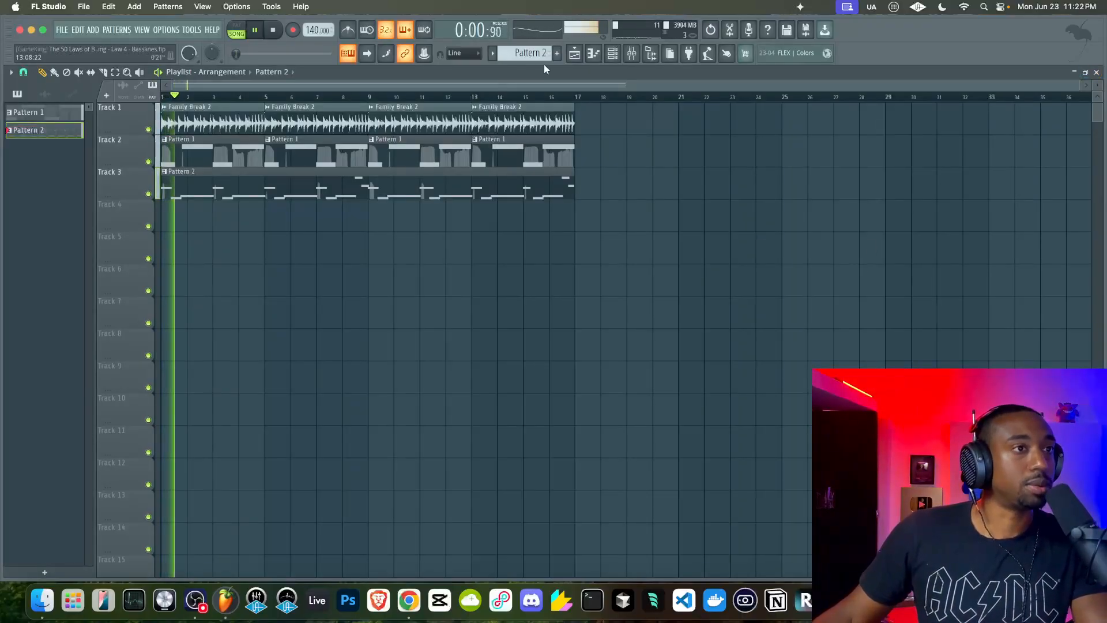
left_click(611, 54)
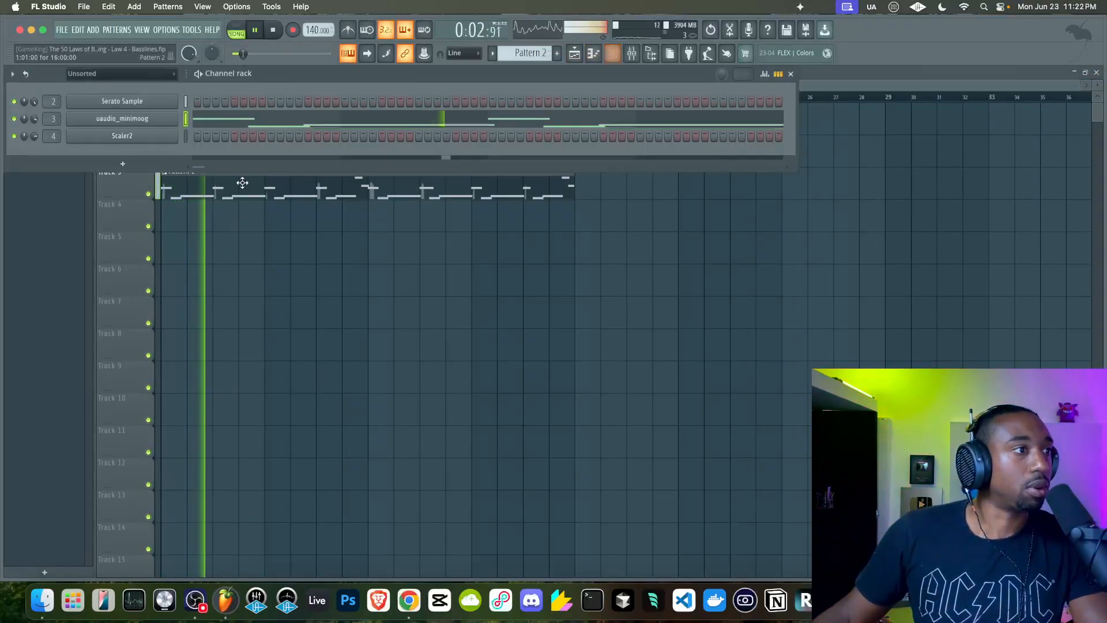
left_click(167, 119)
mouse_move(612, 269)
left_mouse_down()
mouse_move(614, 254)
mouse_move(609, 278)
left_mouse_up()
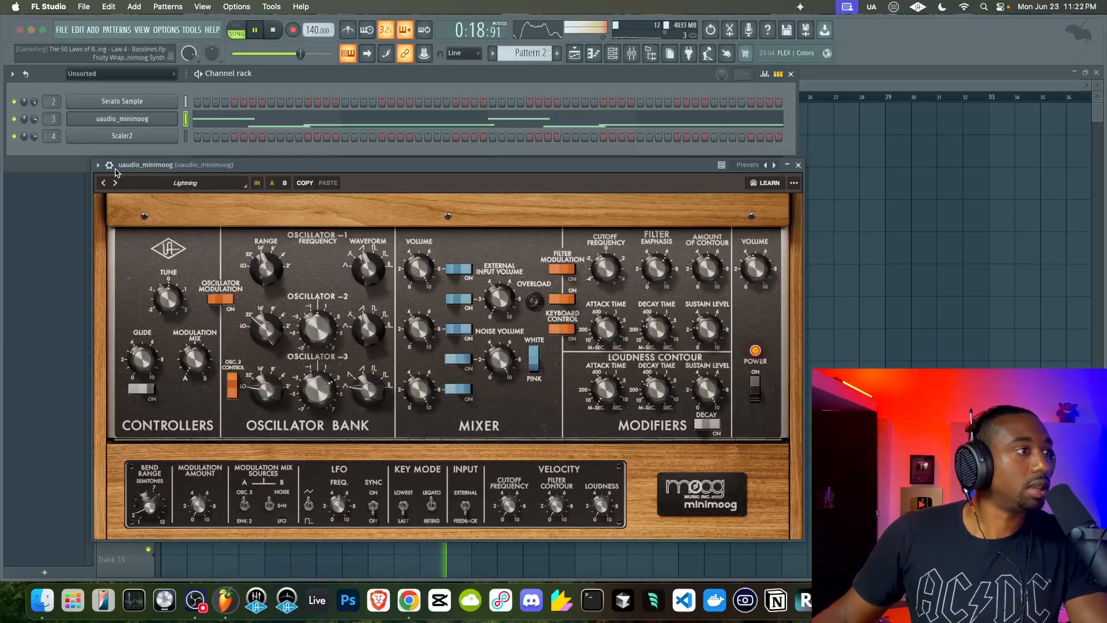
- Set the uaudio_minimoog channel's fine time shift to 0:03, checking it against the playing arrangement
left_click(110, 166)
left_click(153, 185)
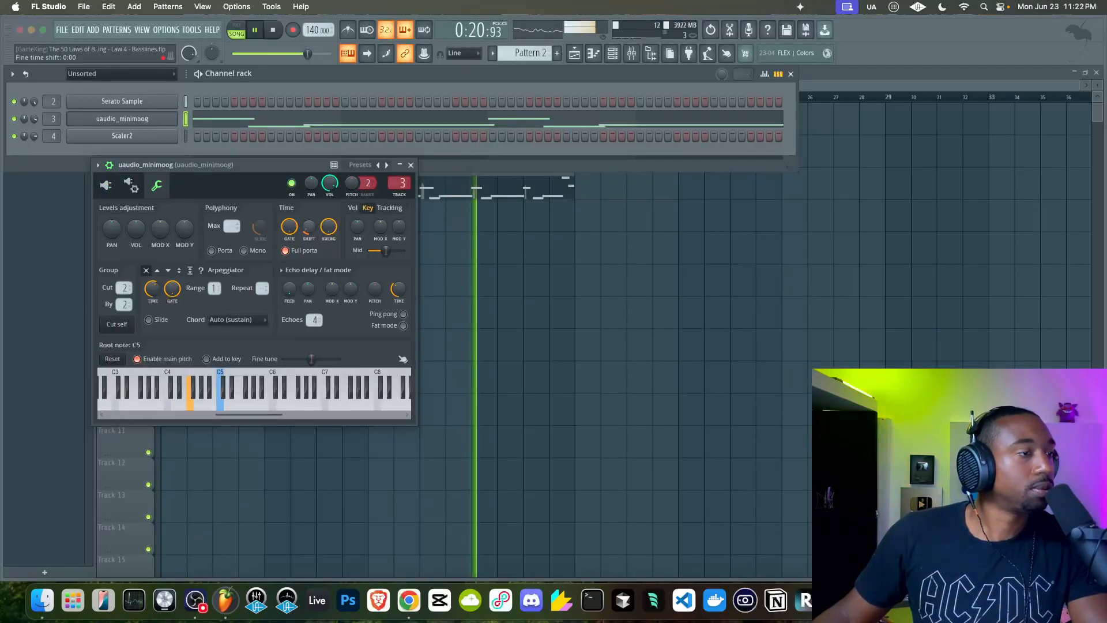
left_click_drag(308, 225, 306, 214)
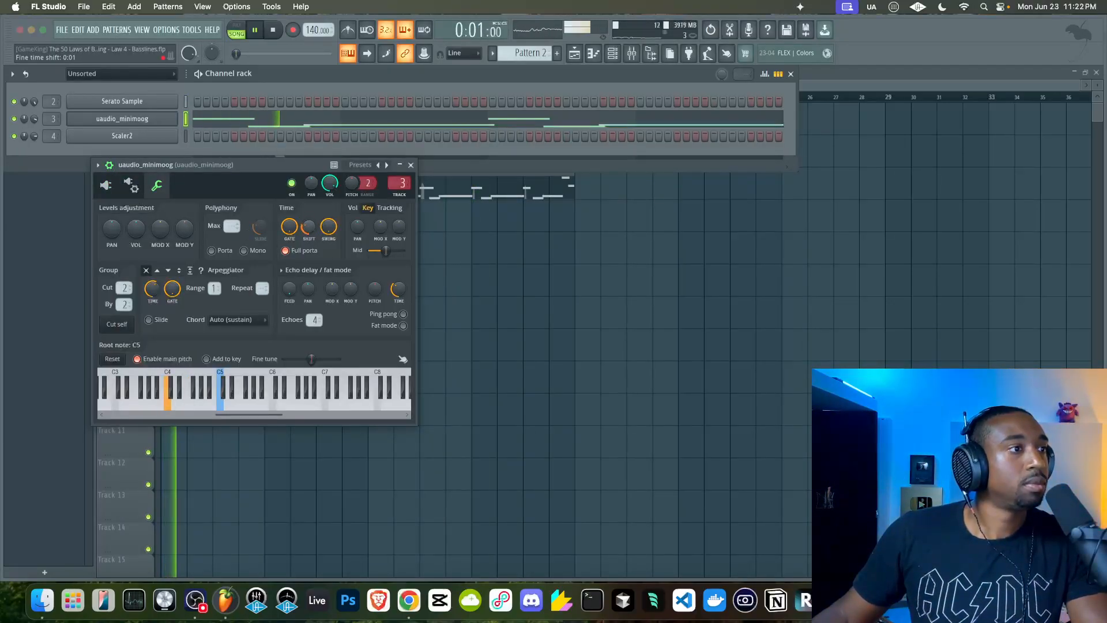
left_click(106, 184)
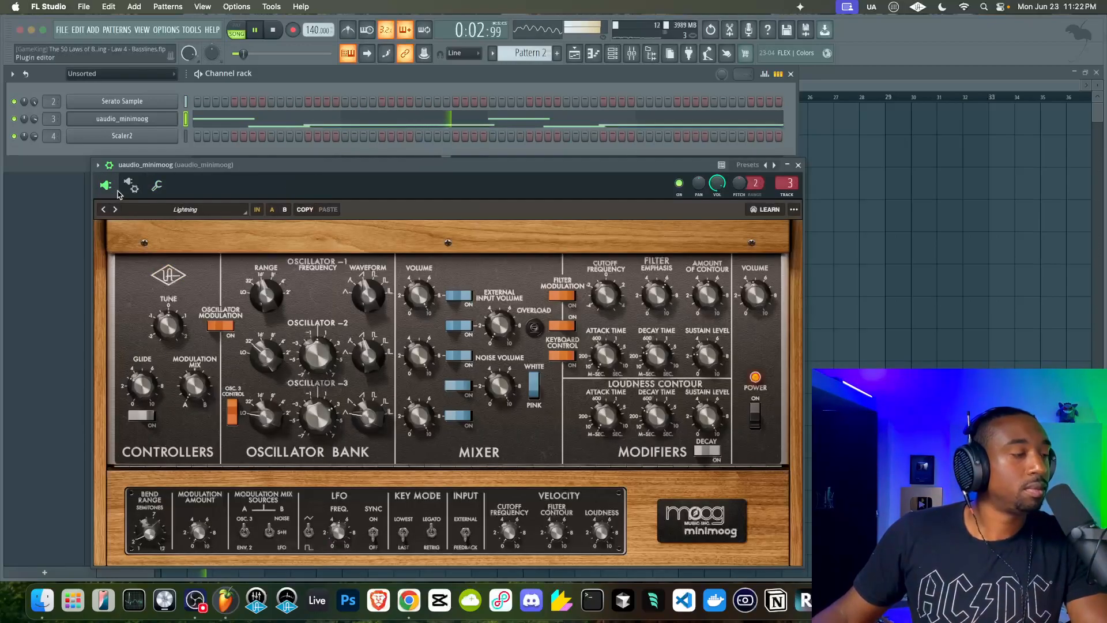
key("space")
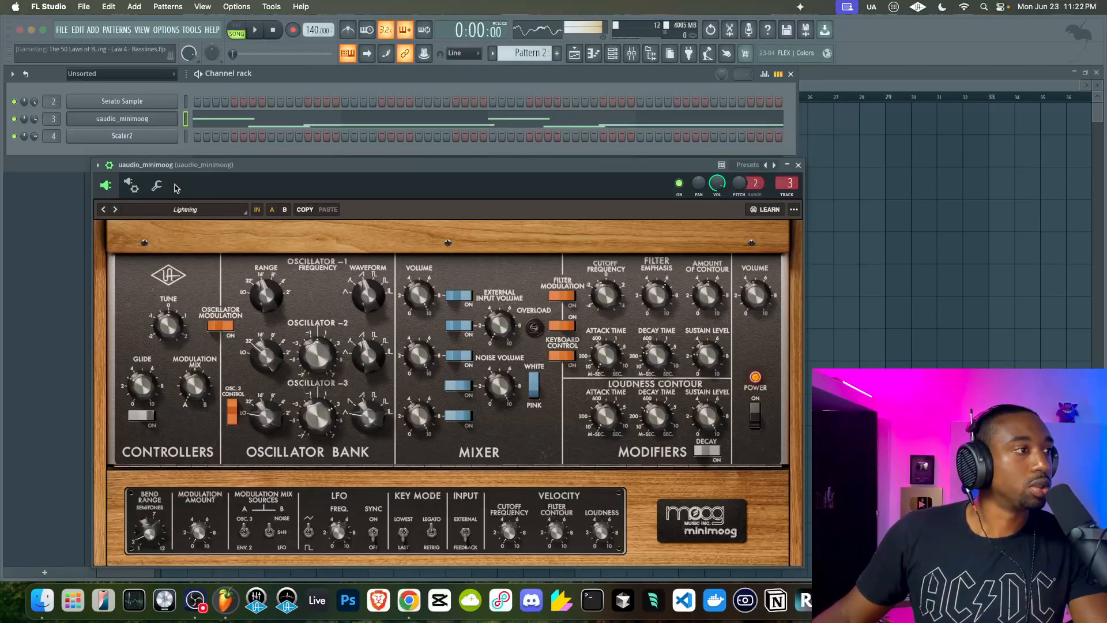
left_click(156, 185)
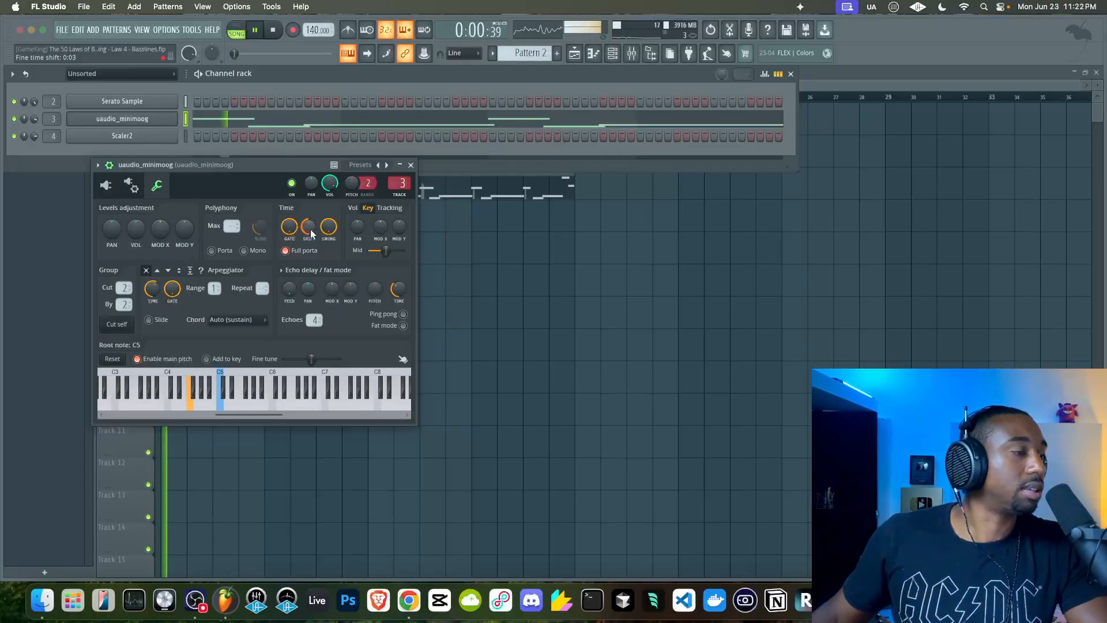
- Move the uaudio_minimoog window higher and recheck its channel settings before returning to the synth controls
left_click(105, 185)
left_click_drag(474, 200, 473, 160)
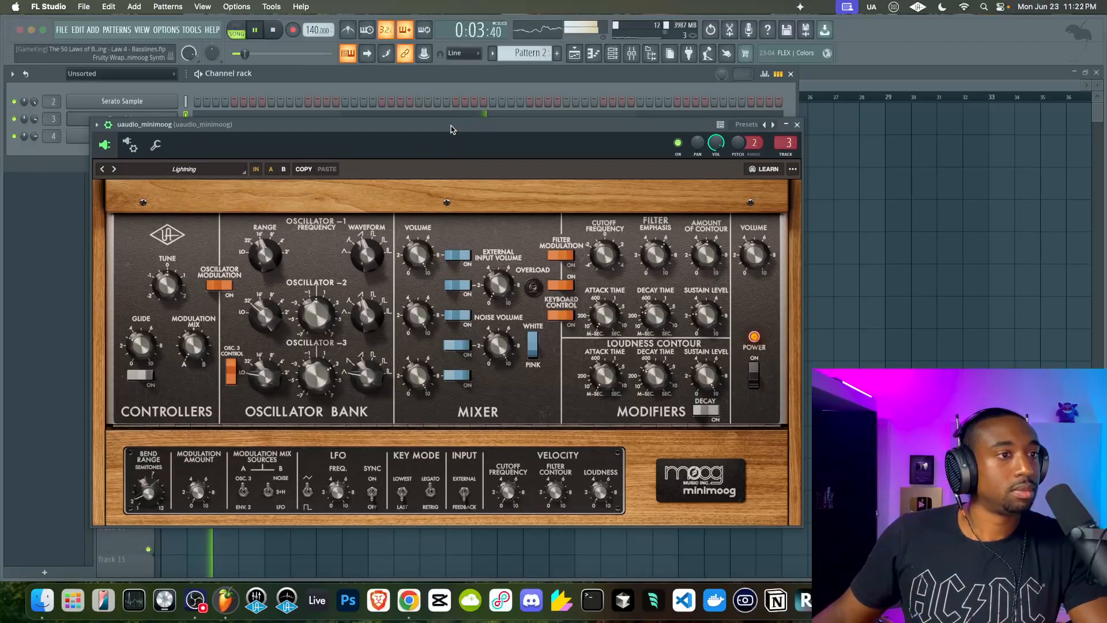
left_click(165, 141)
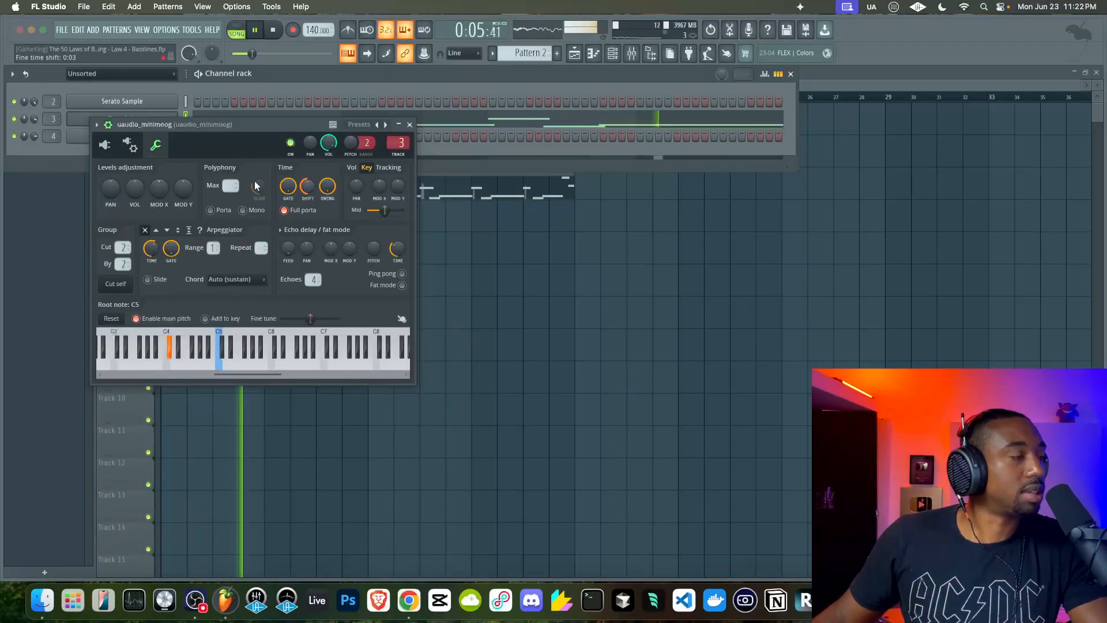
left_click(104, 144)
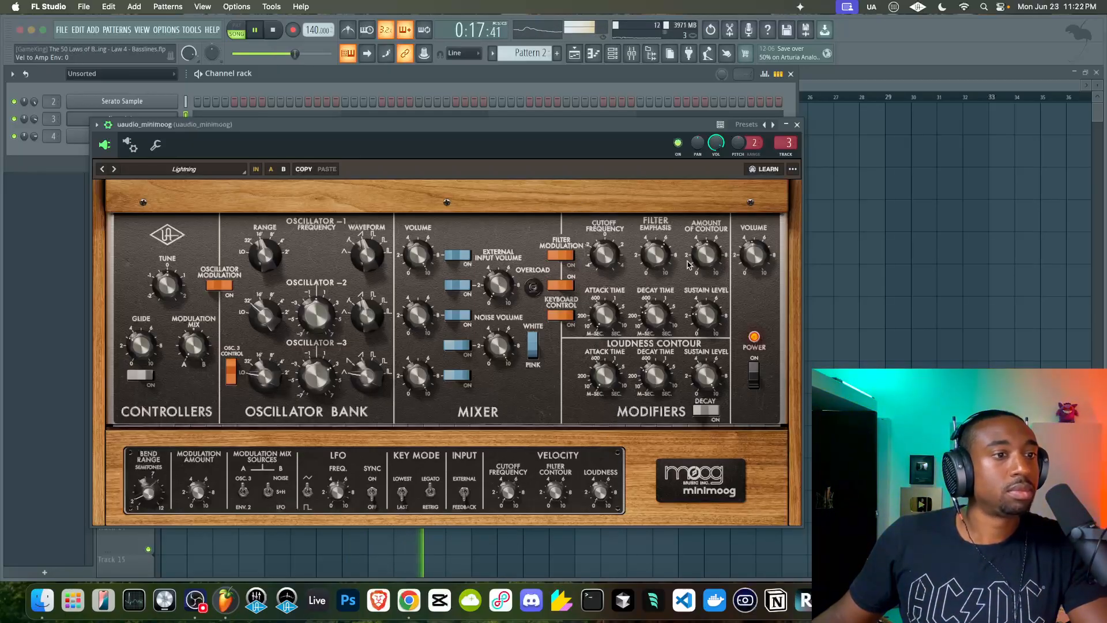
- Insert the uaudio_studio_d_chorus effect on the uaudio_minimoog mixer track, set its modulation mode to 3, and return to the playlist
left_click(797, 124)
key("F9")
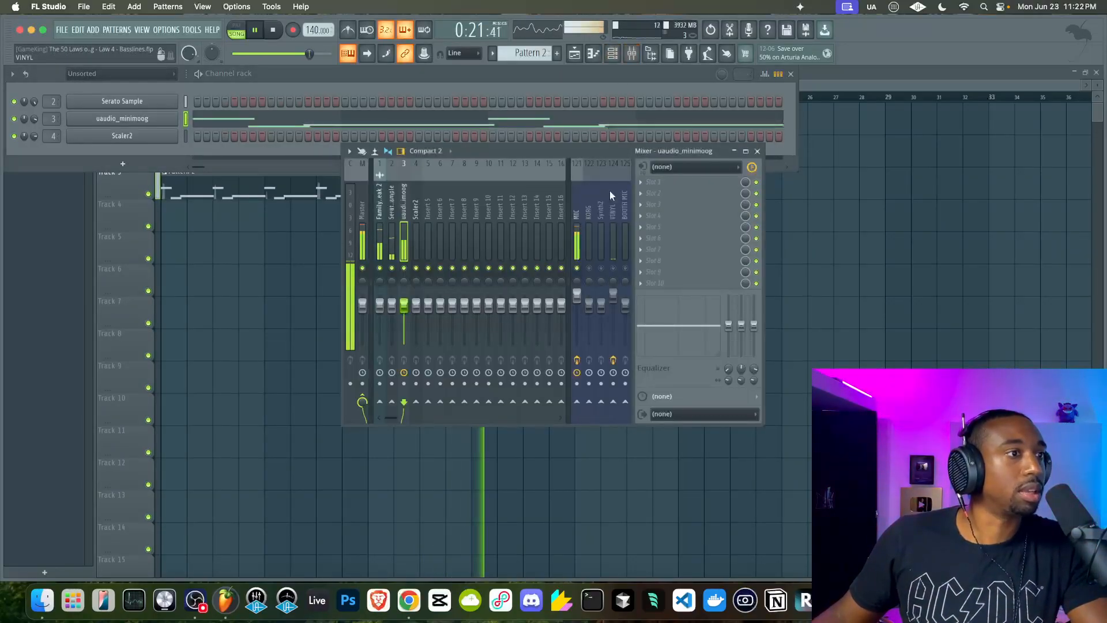
left_click(663, 183)
mouse_move(658, 193)
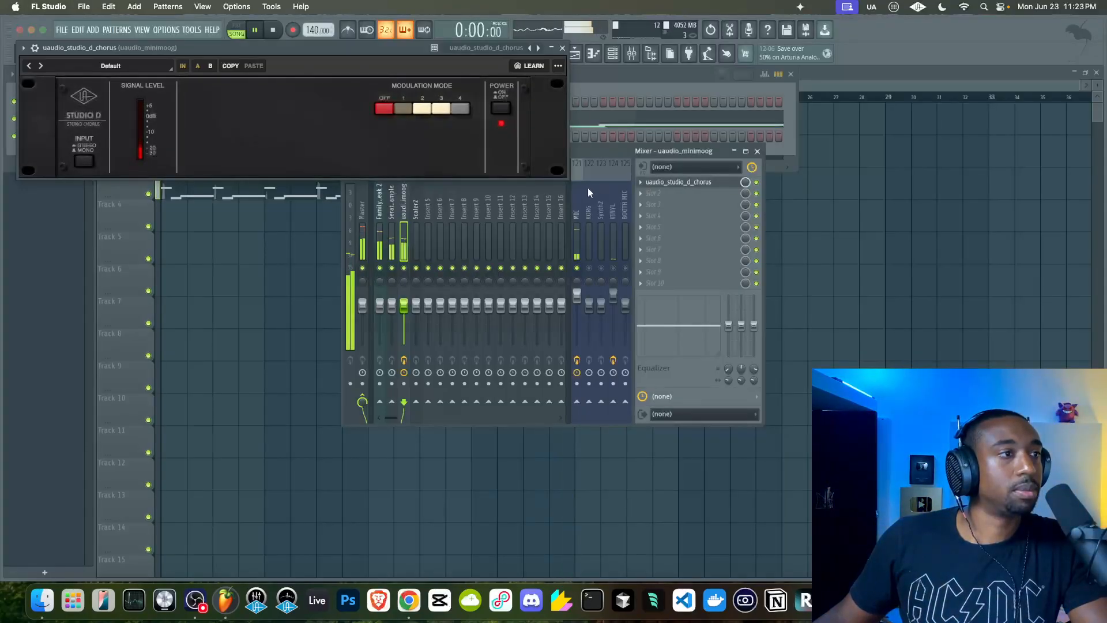
left_click(422, 109)
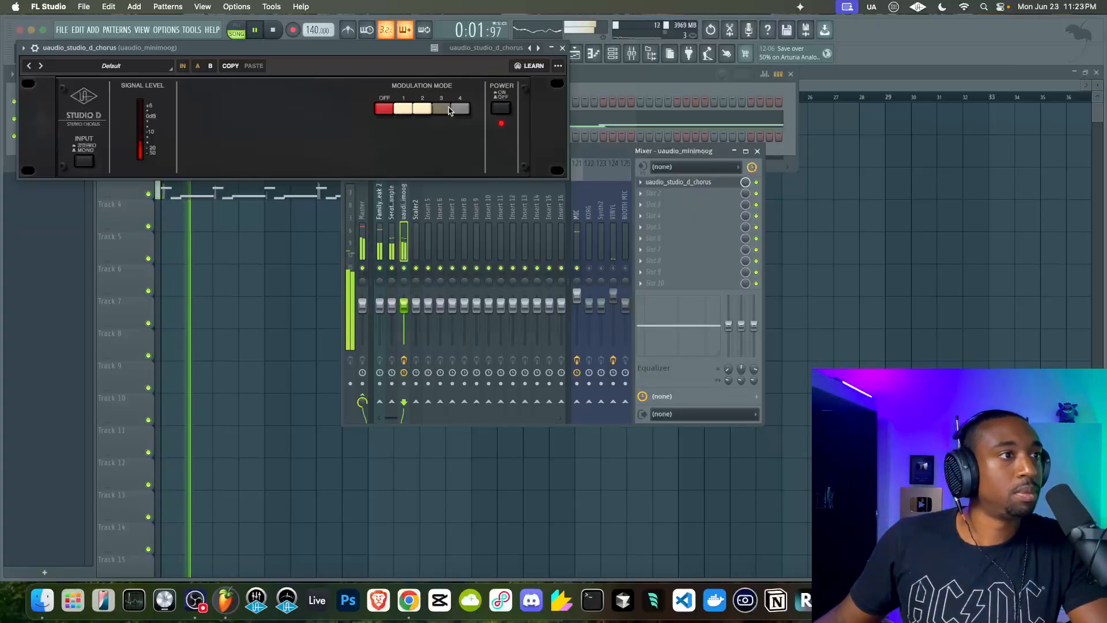
left_click(562, 48)
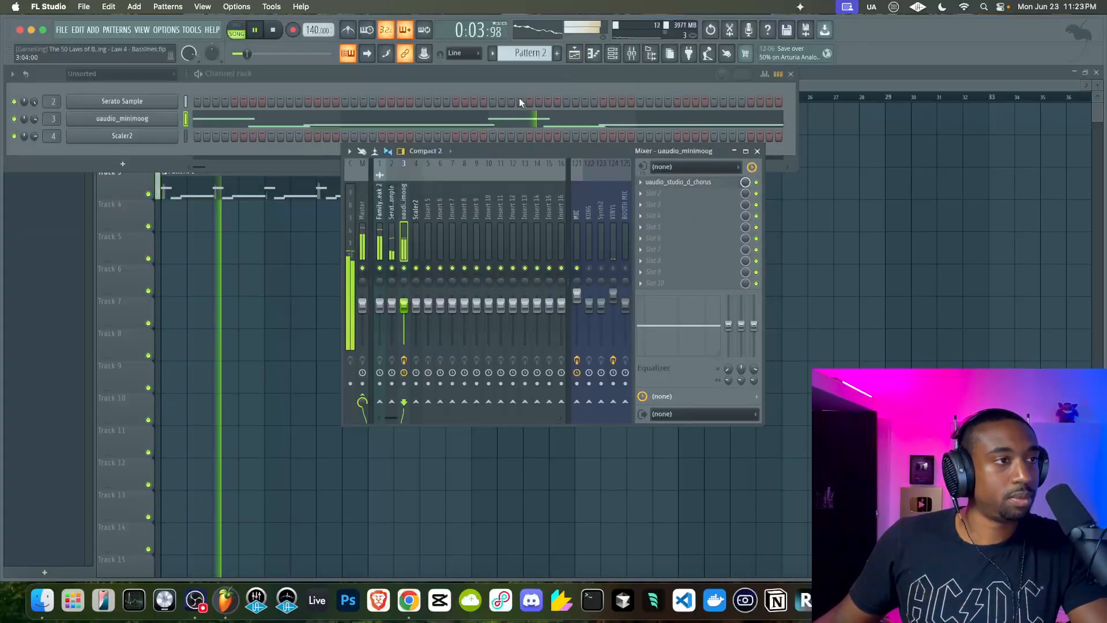
left_click(514, 79)
left_click(267, 267)
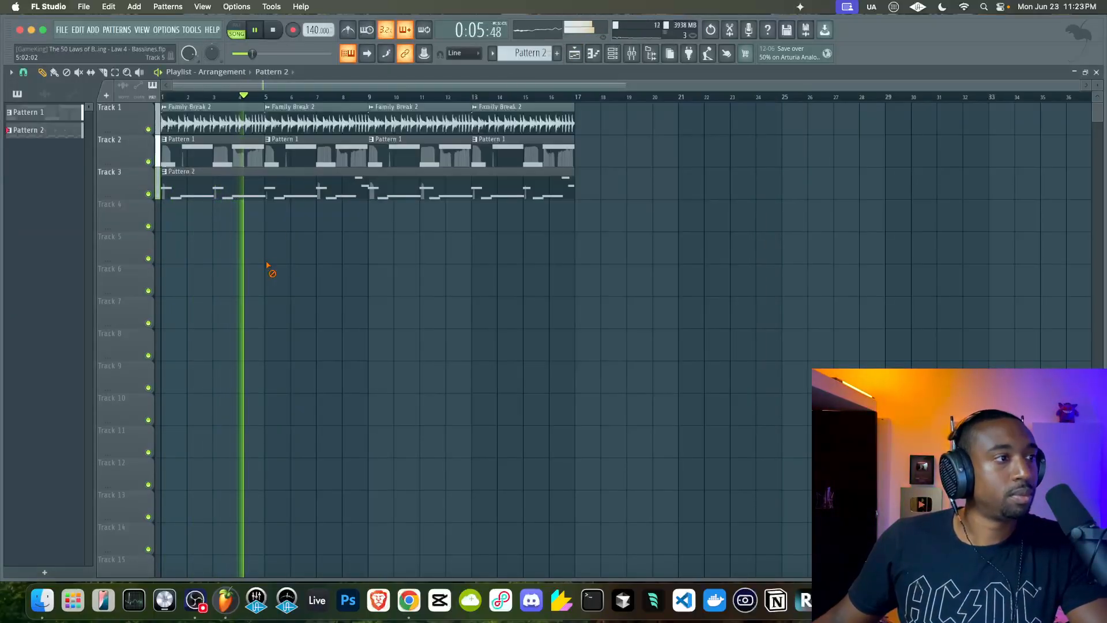
- Open the bassline of Pattern 2 in the piano roll and lengthen the F4 note at bar 15
double_click(354, 176)
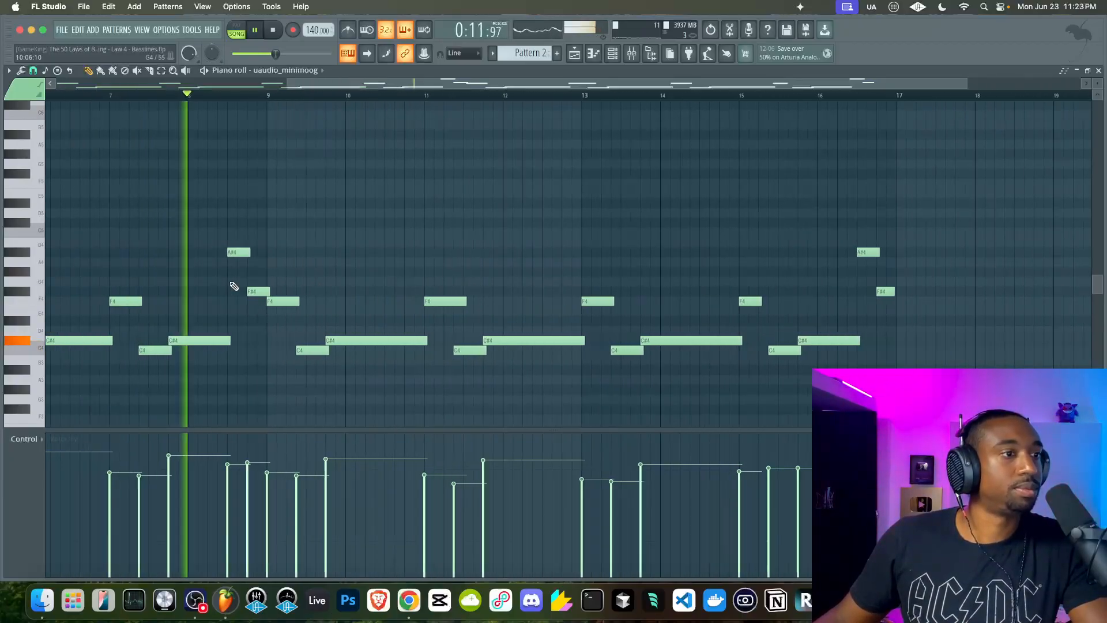
scroll(309, 290, "down", 2)
scroll(386, 278, "up", 2)
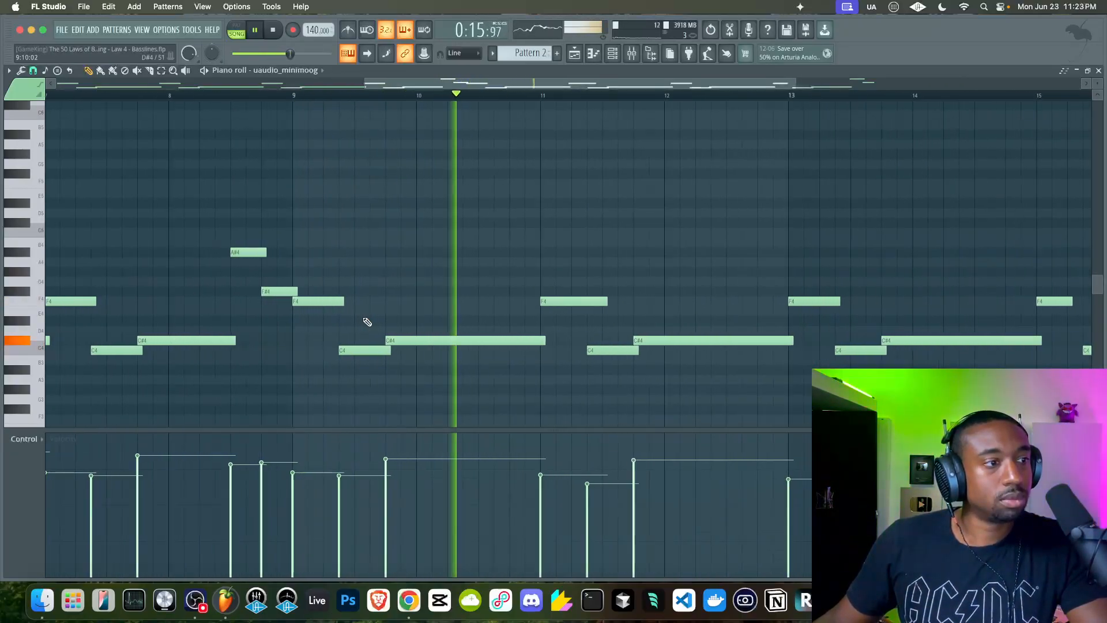
scroll(542, 300, "up", 1)
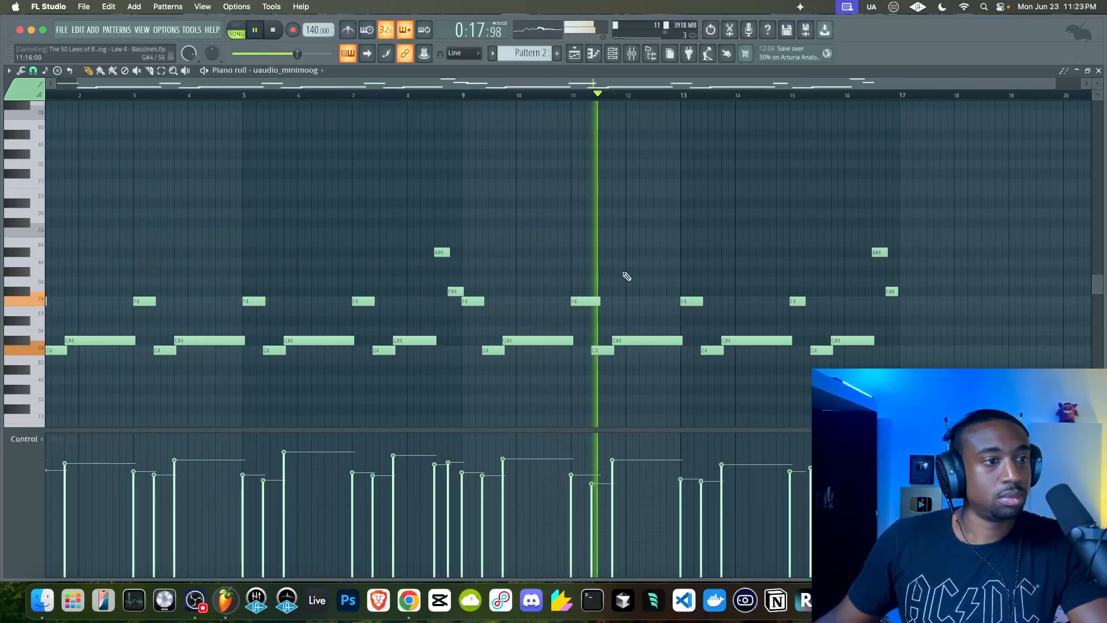
scroll(623, 280, "down", 2)
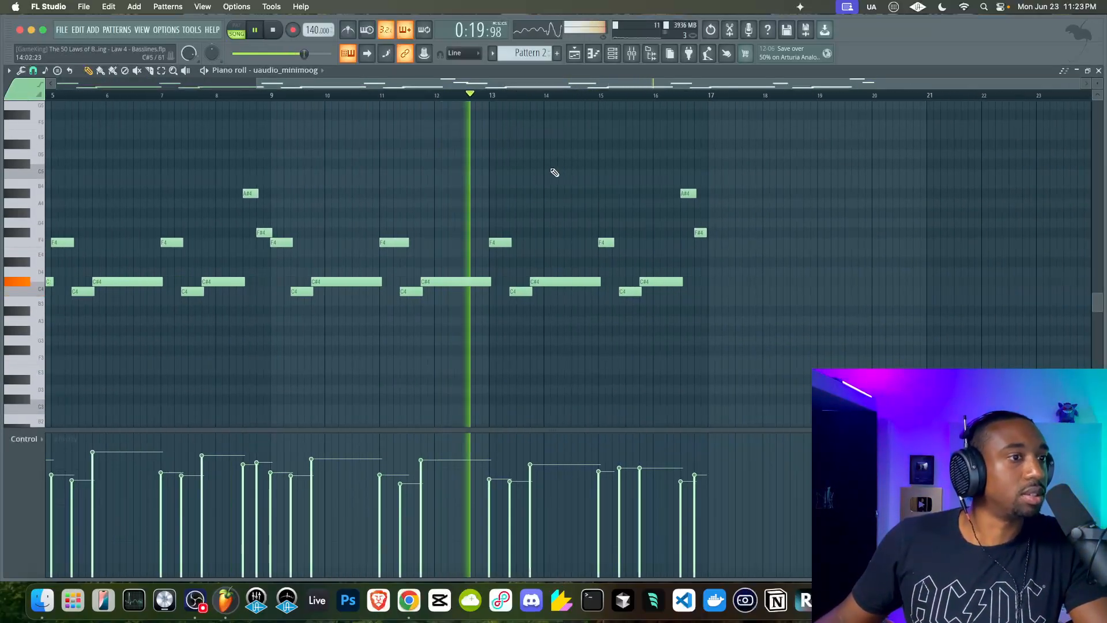
scroll(554, 216, "up", 2)
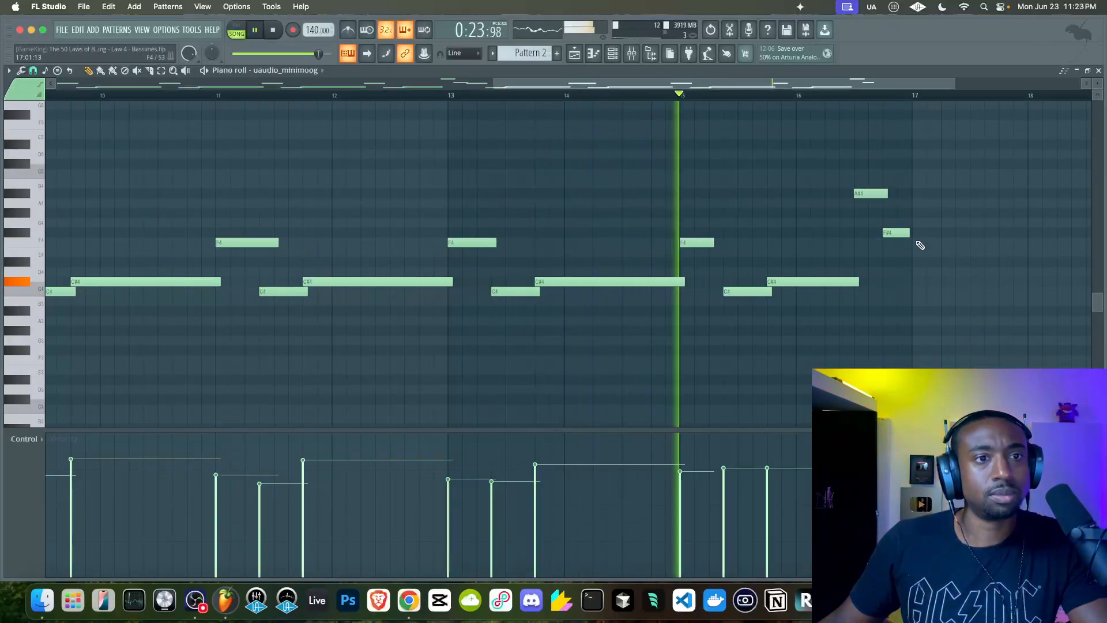
left_click_drag(714, 242, 728, 242)
- Inspect the uaudio_minimoog channel's volume multiplier and fine time shift, then return to the piano roll
left_click(614, 53)
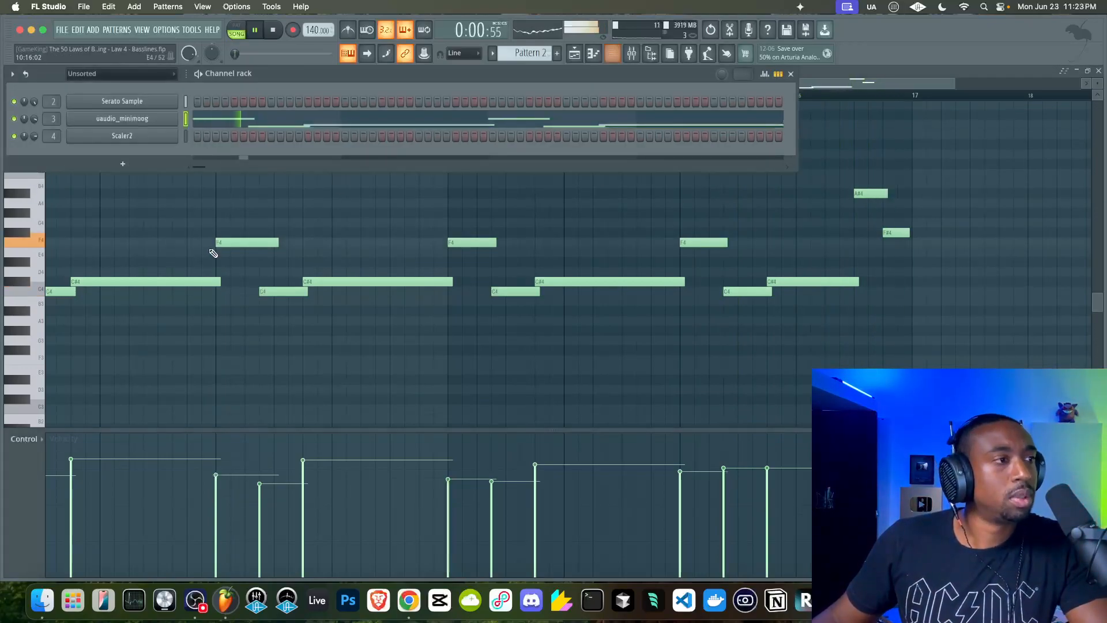
left_click(153, 120)
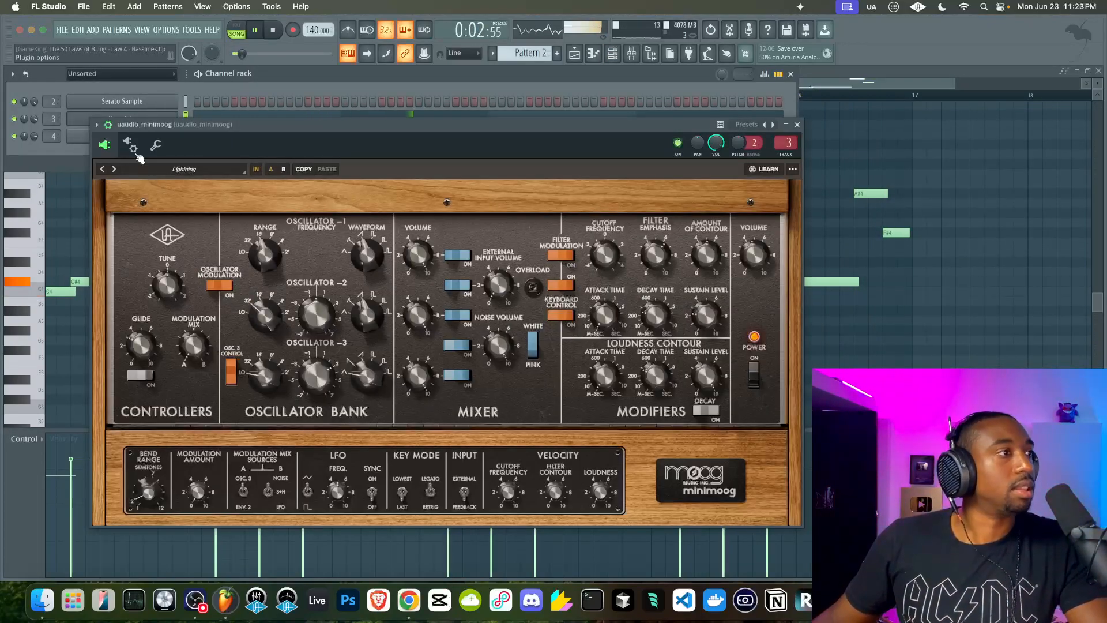
left_click(156, 145)
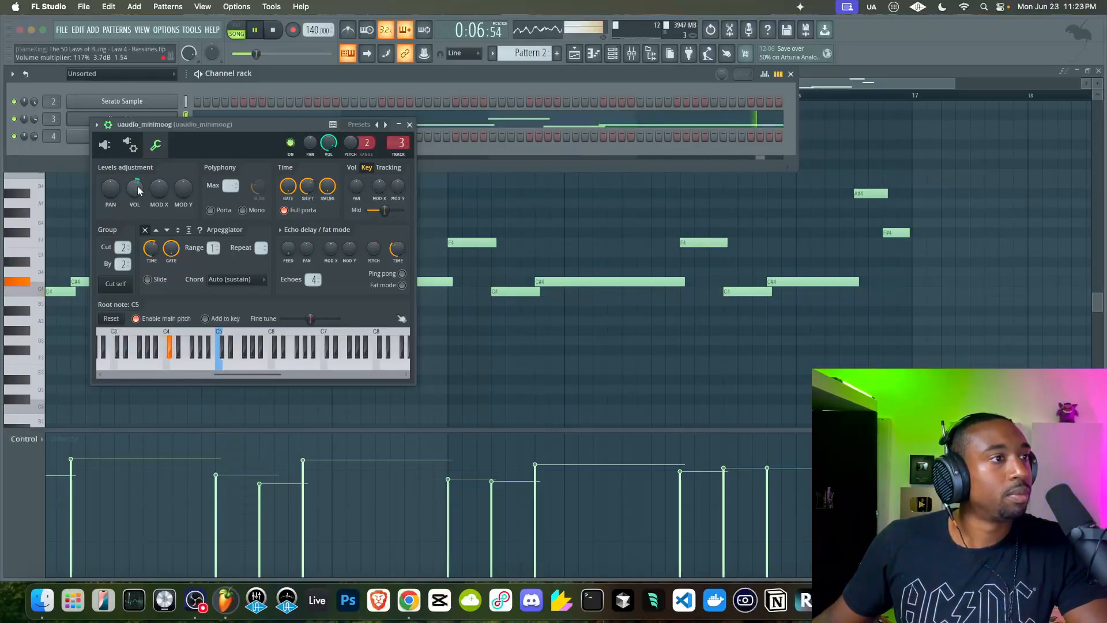
left_click(409, 125)
left_click(122, 118)
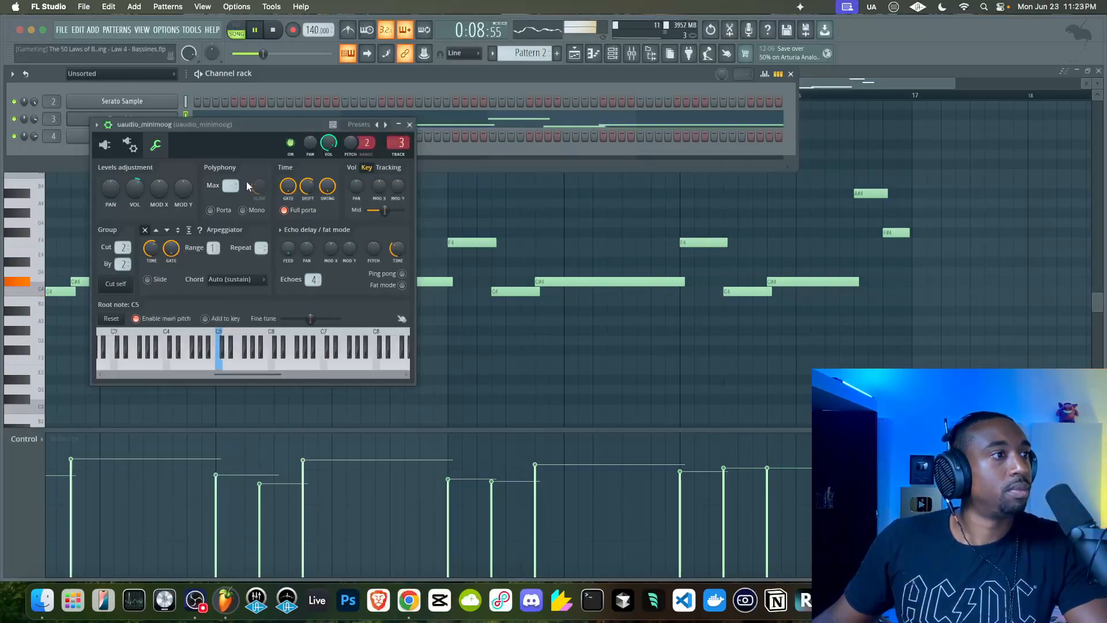
right_click(309, 191)
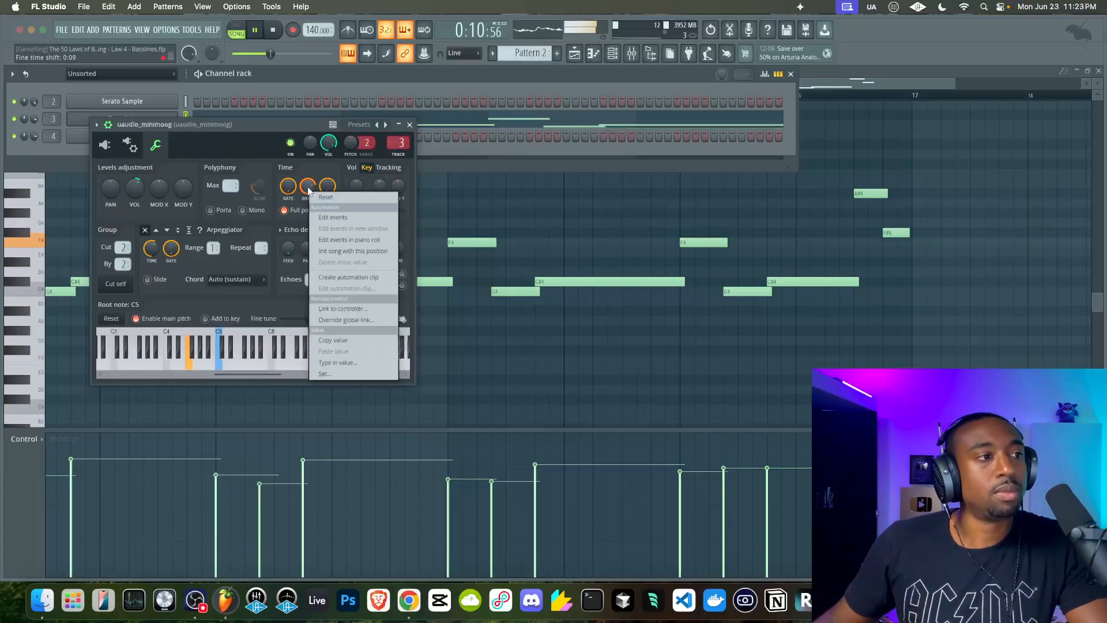
left_click(275, 130)
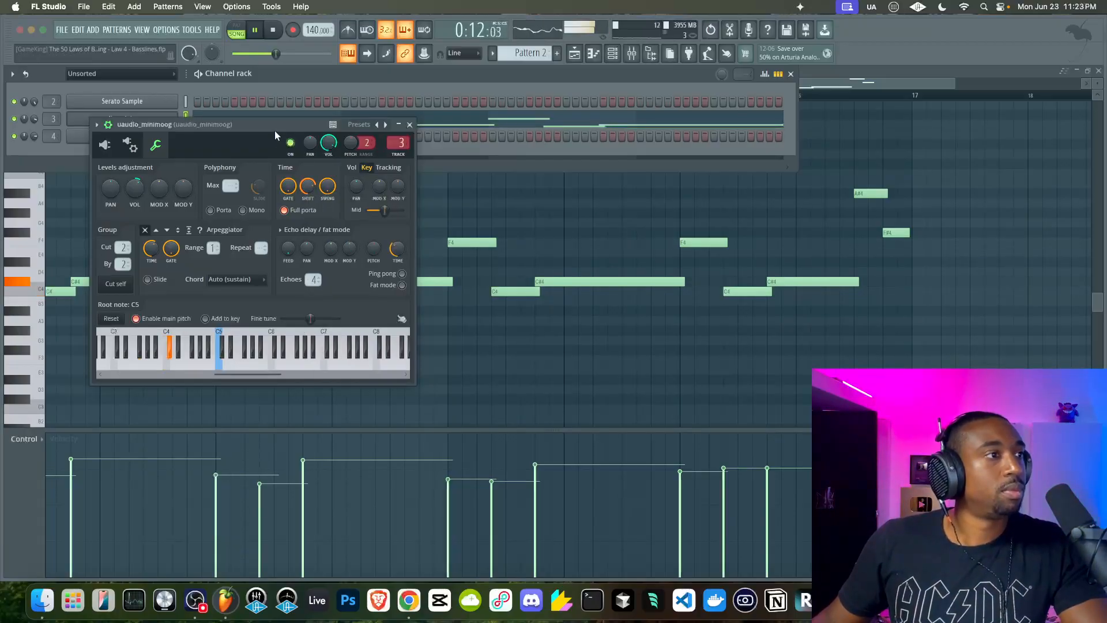
left_click(410, 125)
left_click(536, 221)
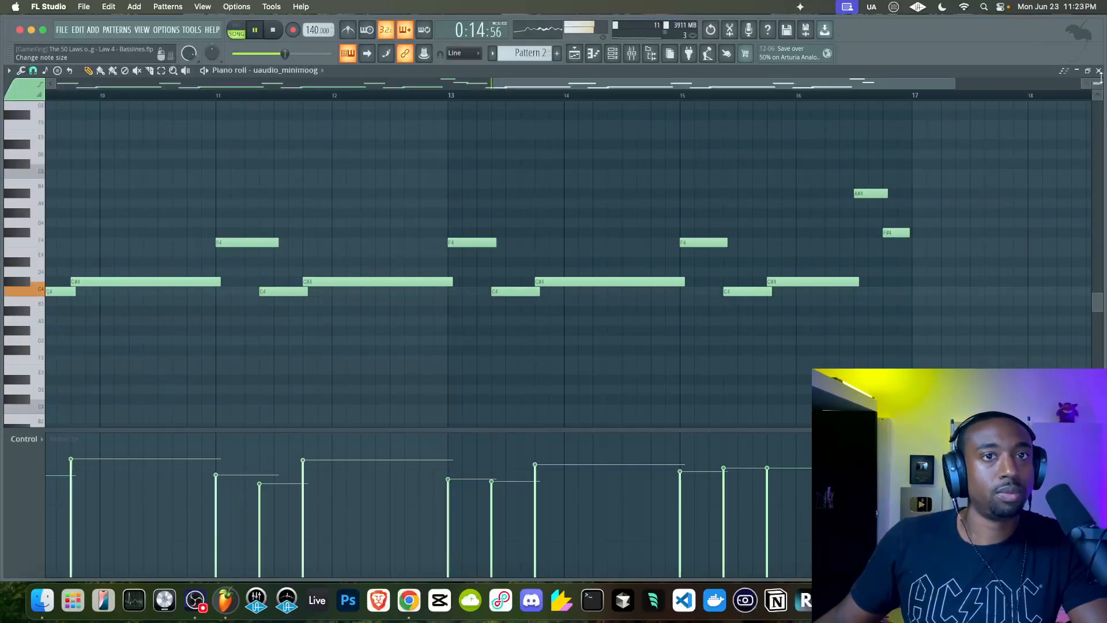
- Close the piano roll and replay the arrangement from the start with the channel rack open
key("space")
key("F7")
key("F6")
key("space")
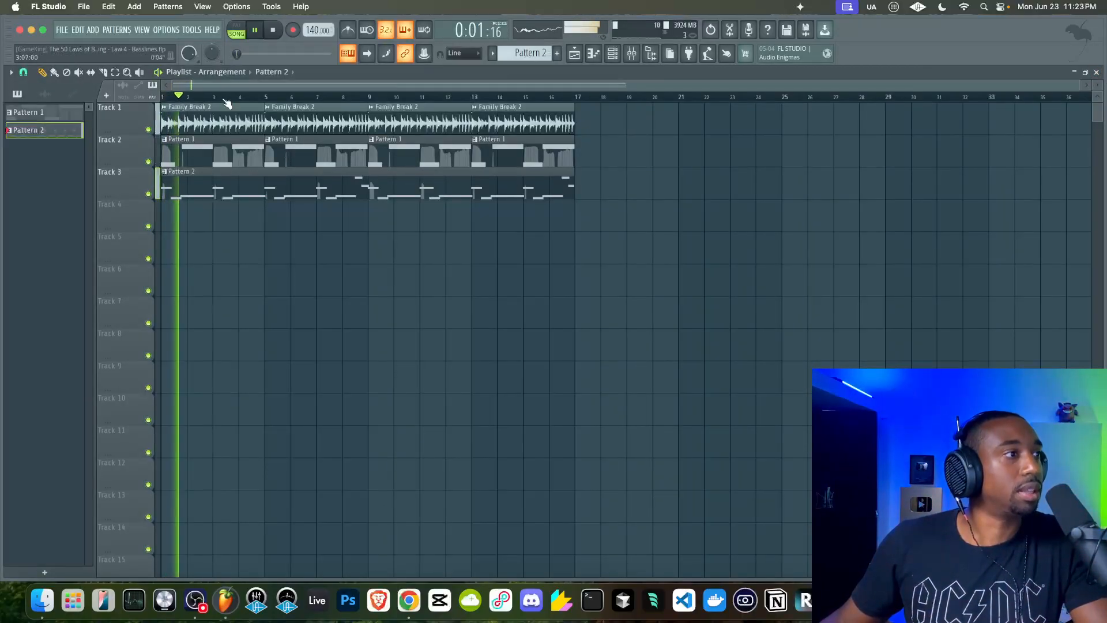
scroll(213, 148, "up", 3)
scroll(213, 148, "down", 4)
key("space")
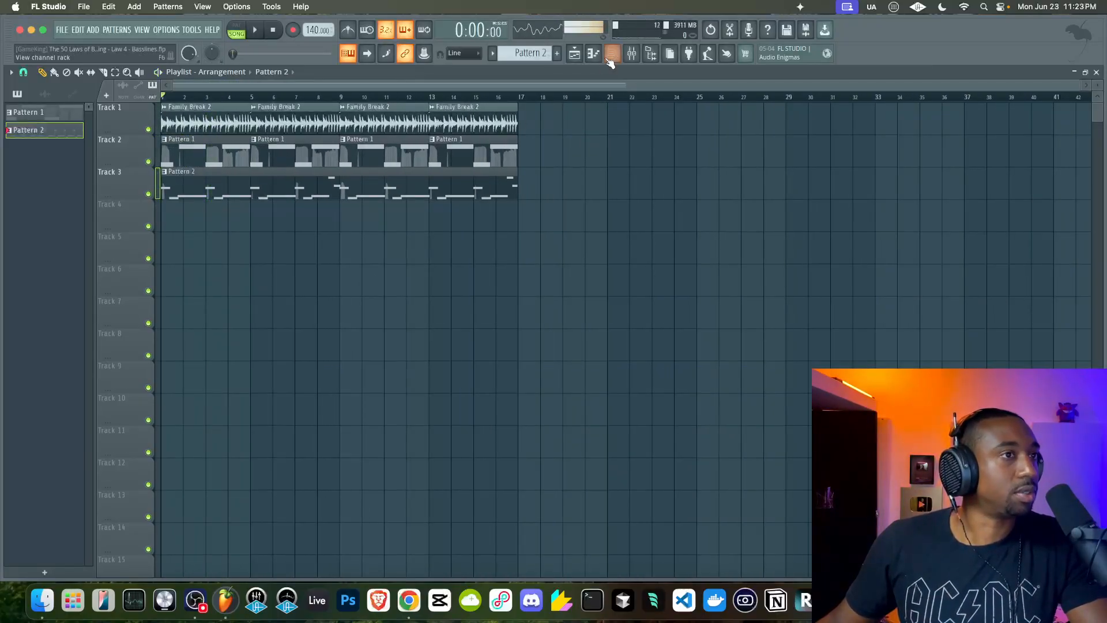
left_click(612, 55)
key("space")
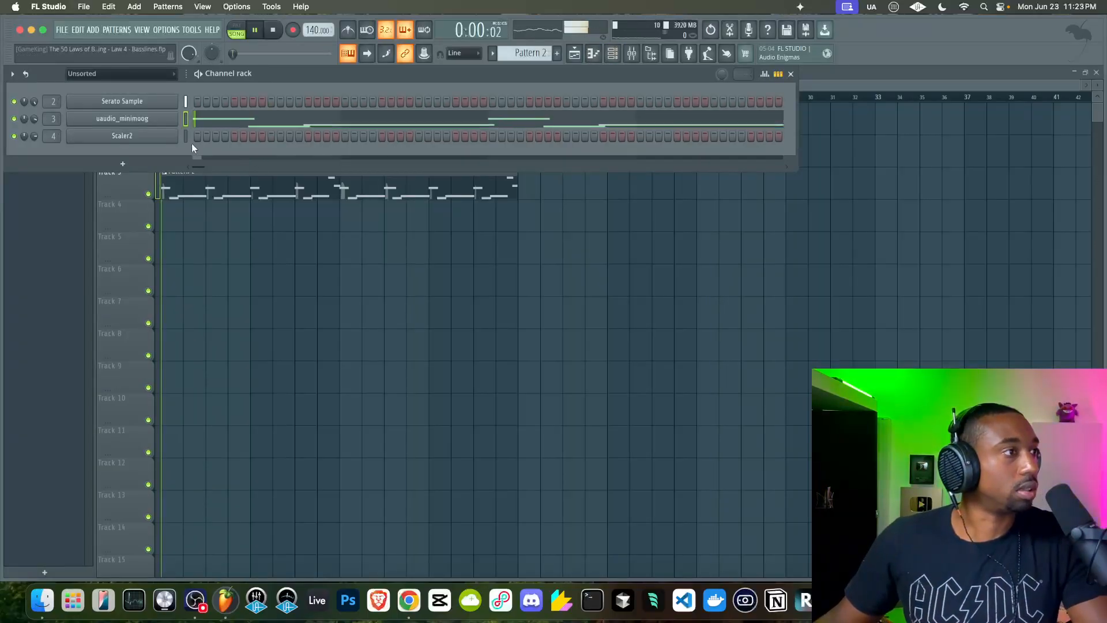
- Adjust the uaudio_minimoog's external input volume to 1.95, tweak its output volume, and set the filter emphasis to 5.15
left_click(138, 118)
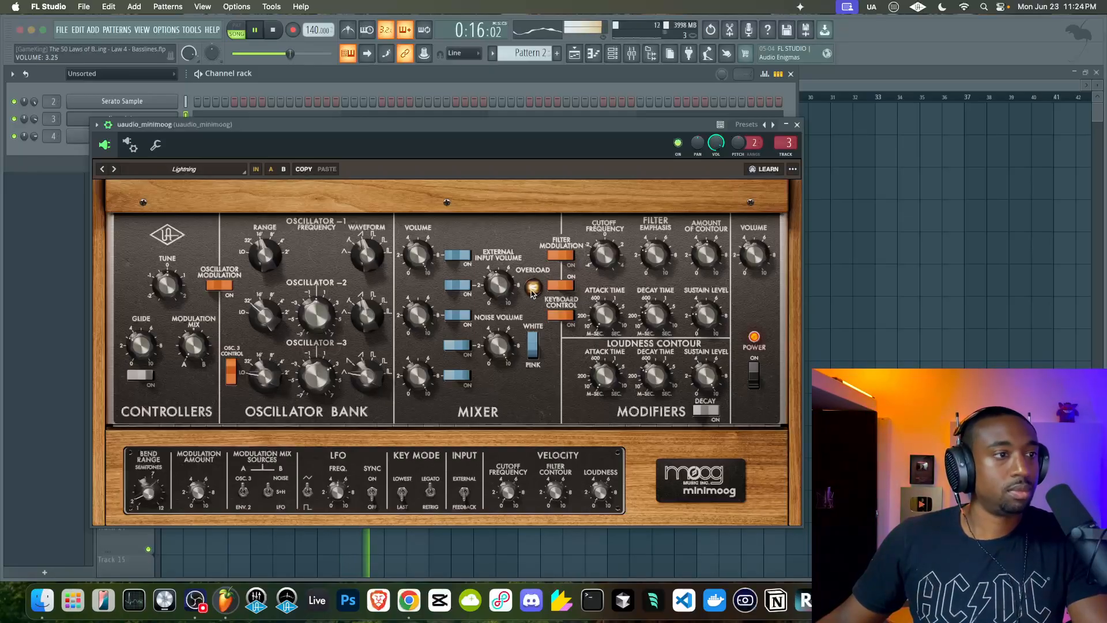
left_click_drag(509, 252, 494, 322)
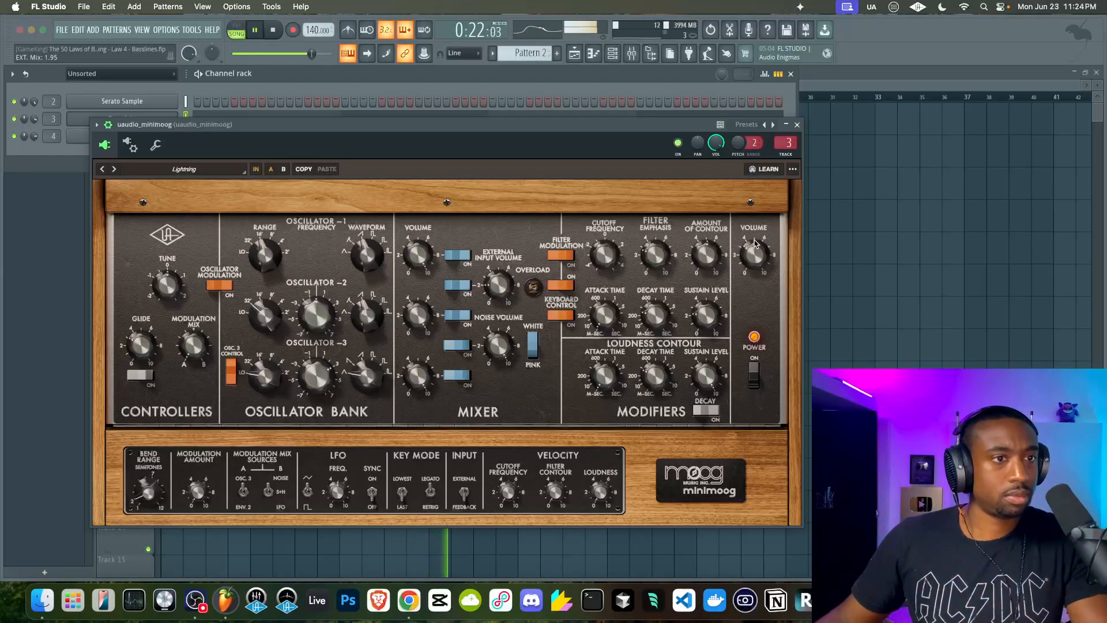
left_click_drag(753, 254, 729, 250)
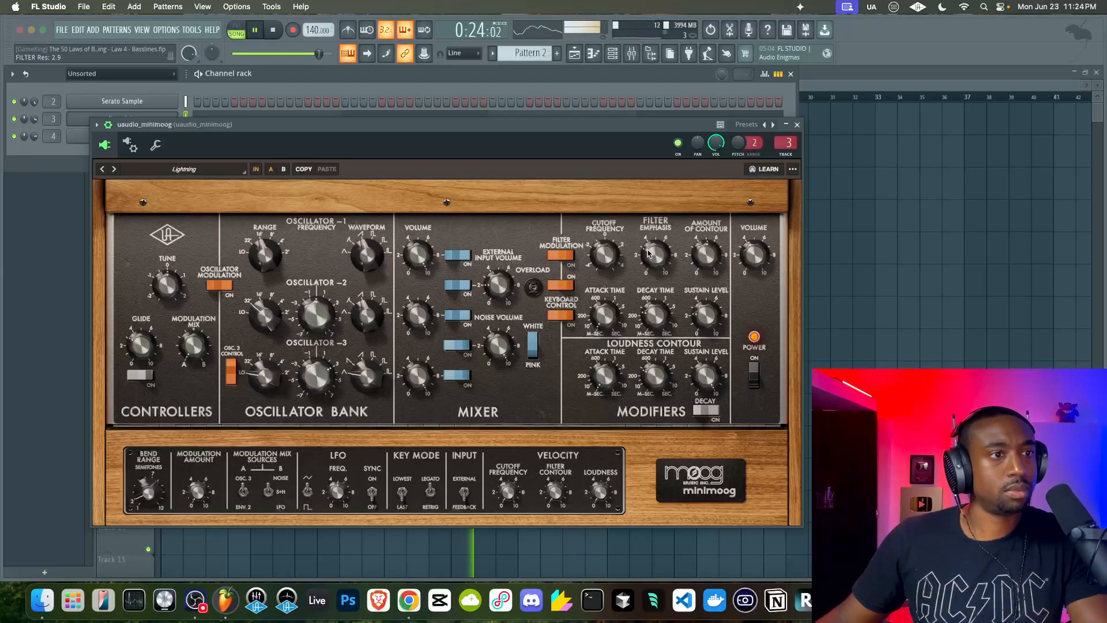
mouse_move(656, 253)
left_mouse_down()
mouse_move(656, 232)
mouse_move(647, 272)
mouse_move(654, 242)
mouse_move(706, 238)
mouse_move(656, 252)
left_mouse_up()
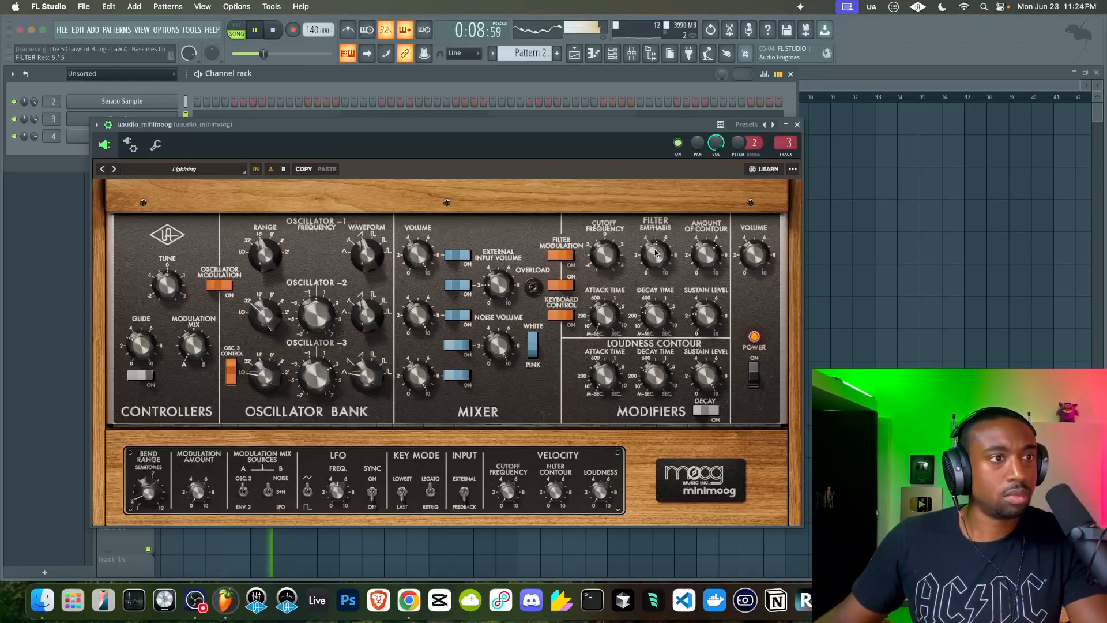
left_click(797, 125)
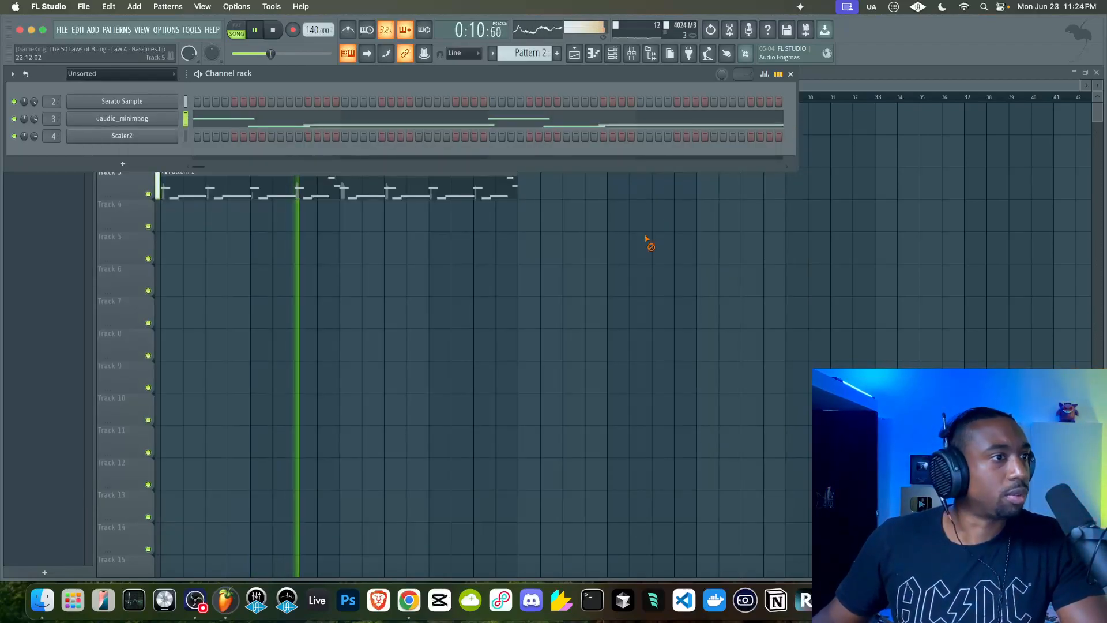
- Set a channel's volume to 68% in the channel rack against the playing arrangement, then stop playback
key("F6")
left_click(616, 56)
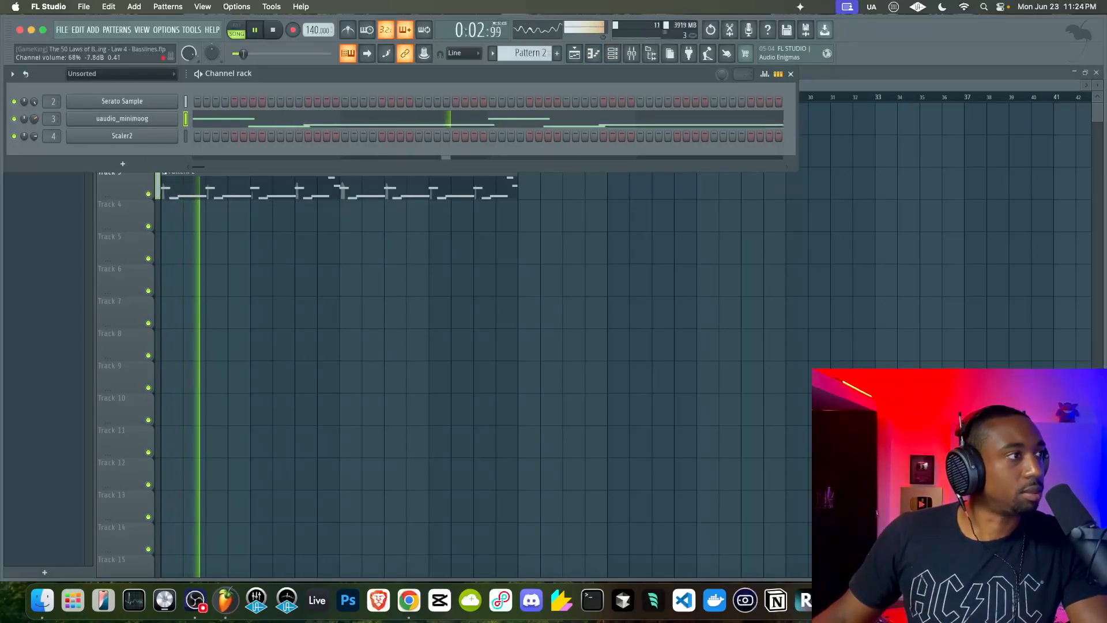
key("F6")
key("F6")
key("F6")
key("space")
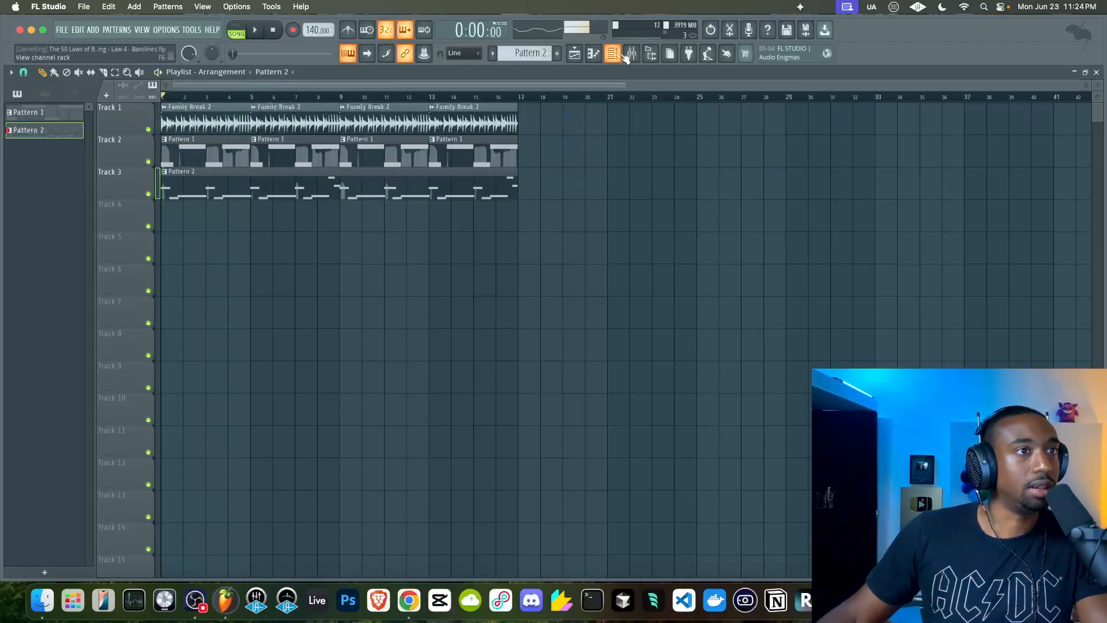
- Add an Ample Bass P instrument channel and copy the Minimoog bassline into it in a new Pattern 3
key("F6")
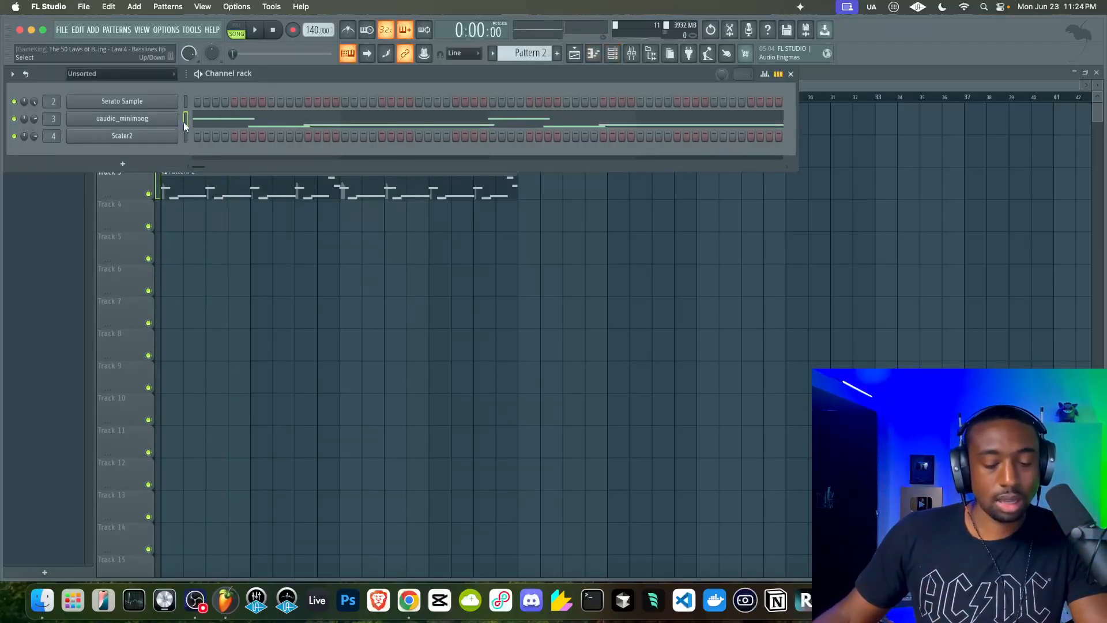
left_click(161, 164)
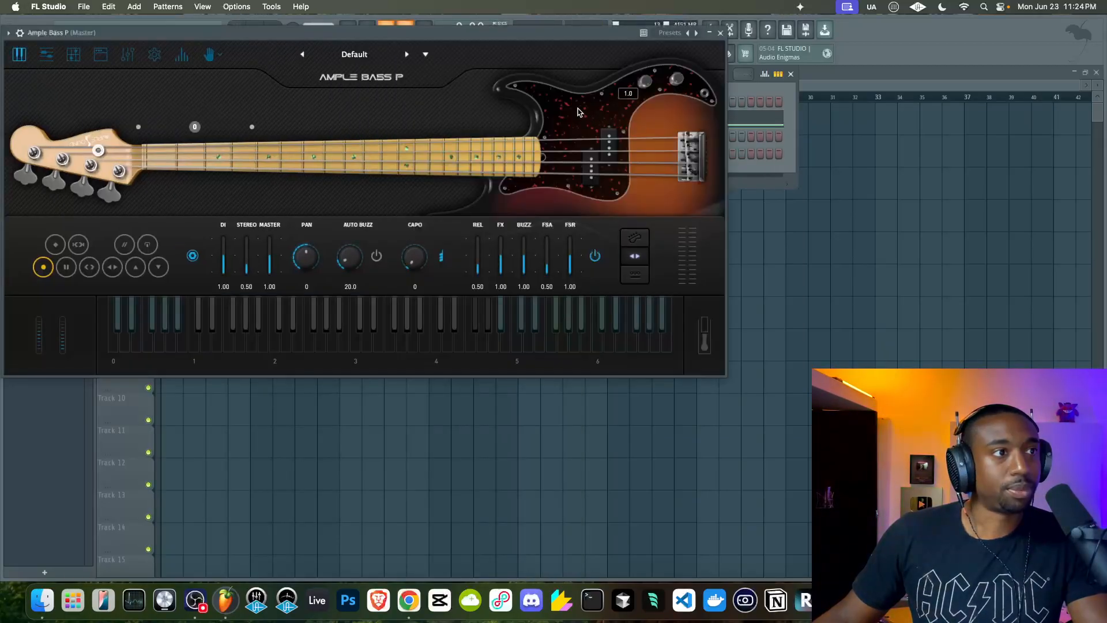
left_click(721, 33)
left_click(557, 53)
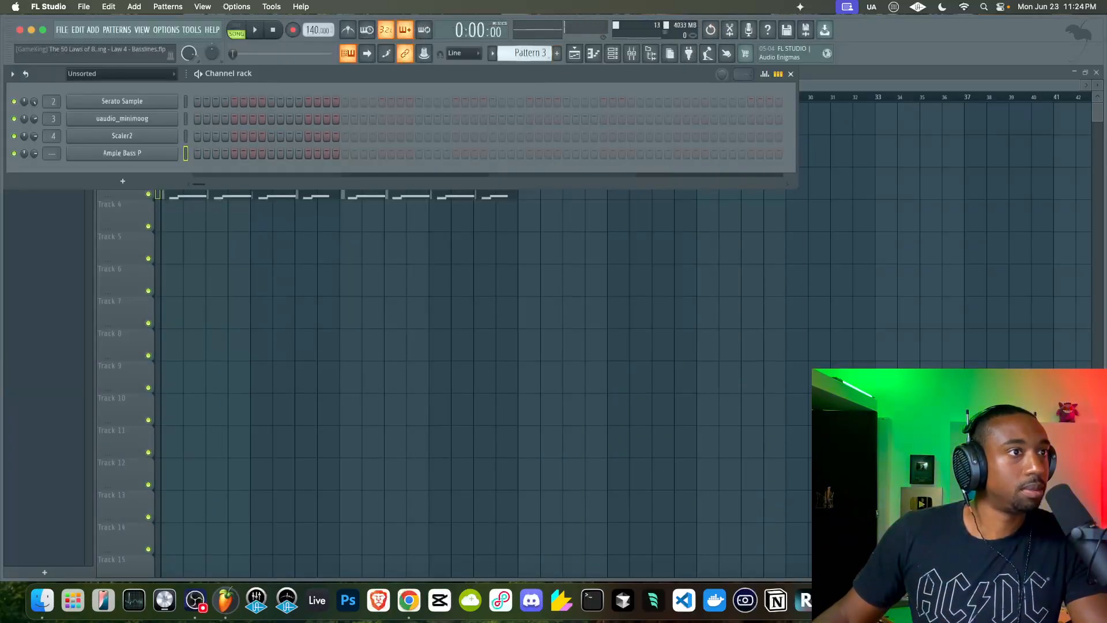
- Check the time settings in the uaudio_minimoog channel's options and close its window
left_click(121, 119)
left_click(155, 145)
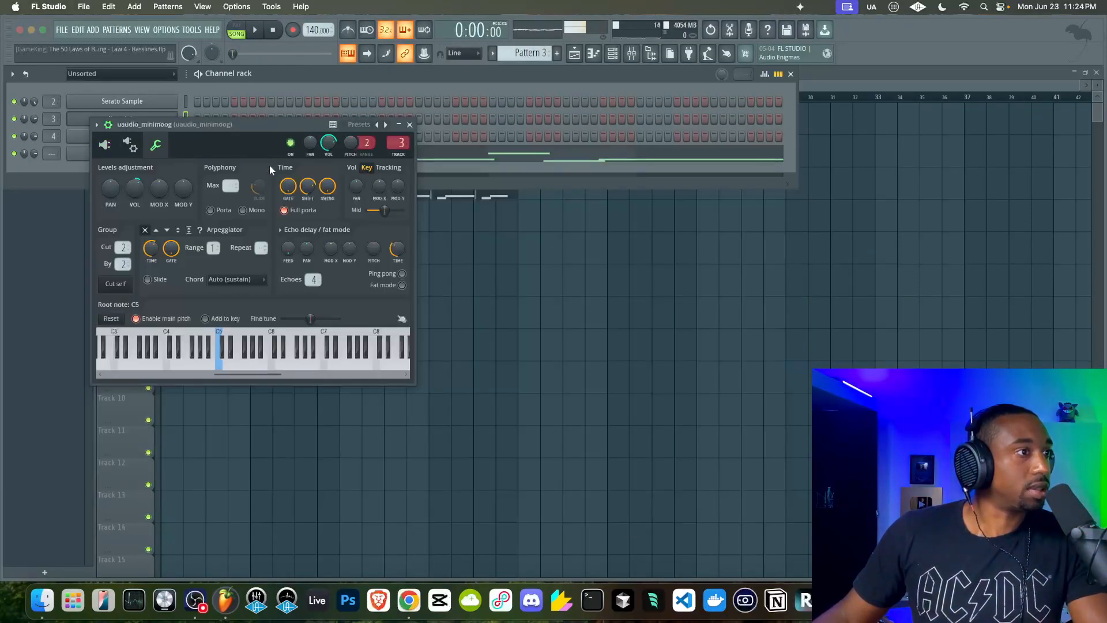
right_click(407, 144)
key("Escape")
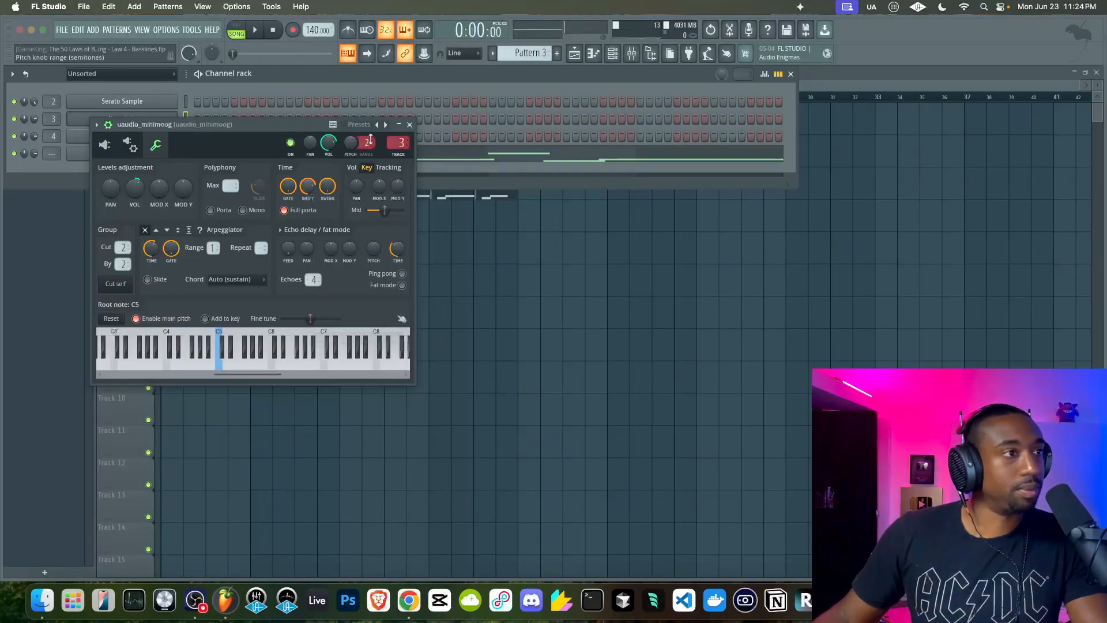
left_click(410, 125)
- Route Ample Bass P to its own mixer track and match its time shift to the Minimoog channel's setting
key("ctrl+l")
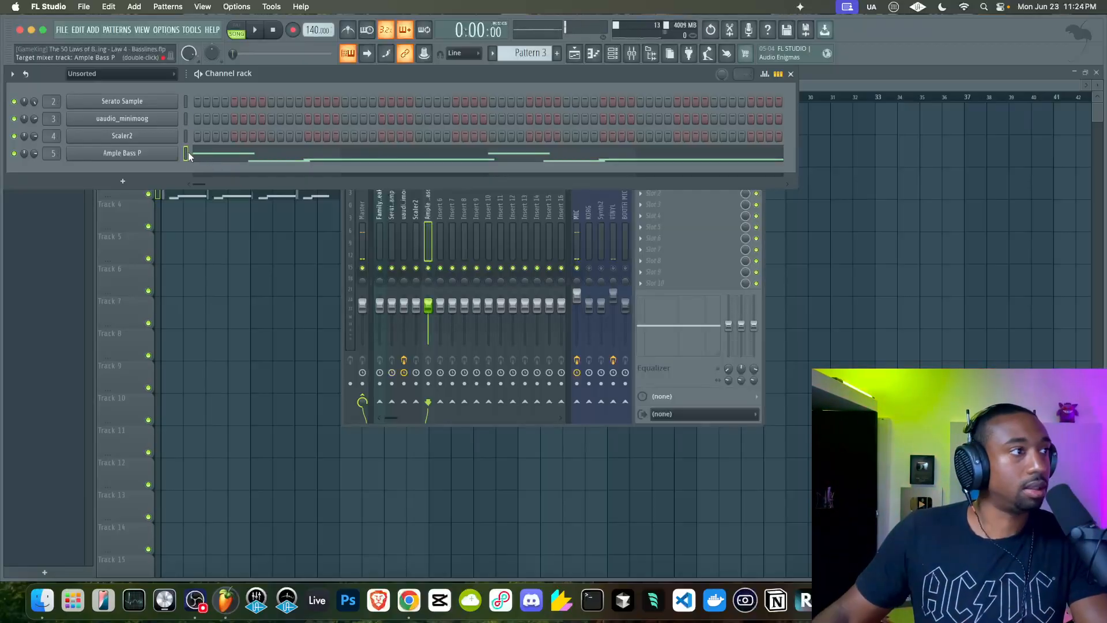
left_click(157, 154)
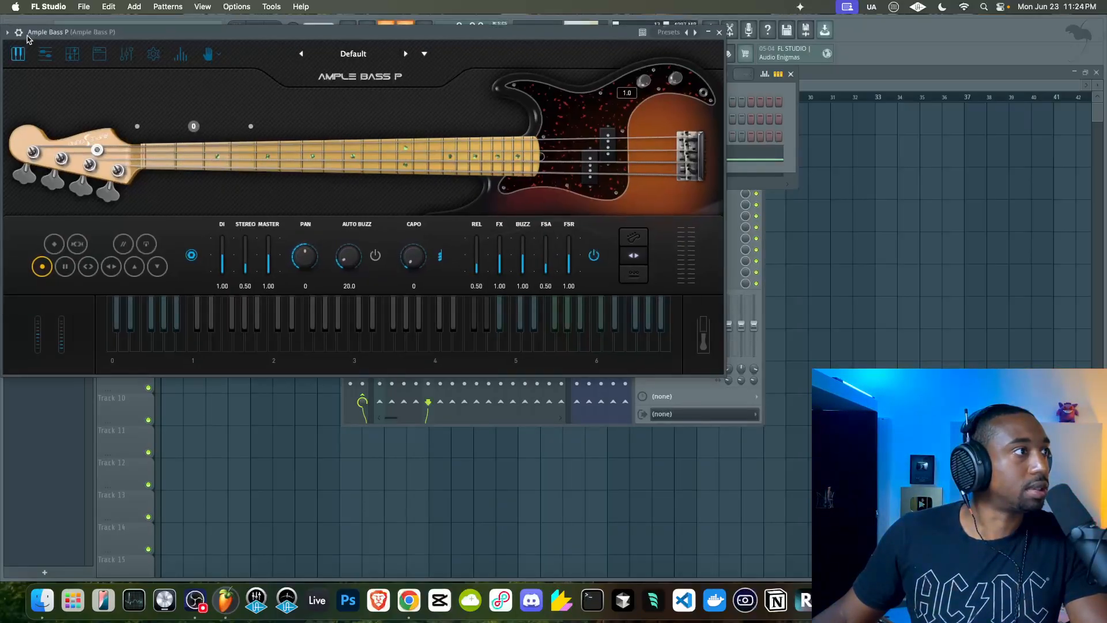
left_click(75, 35)
left_click(66, 53)
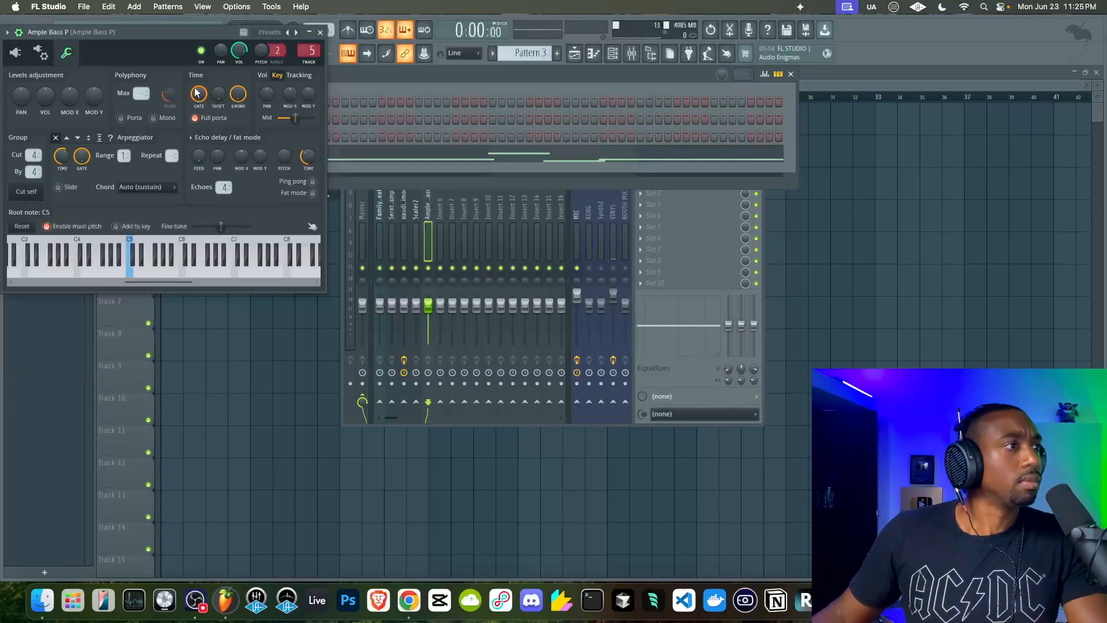
right_click(222, 97)
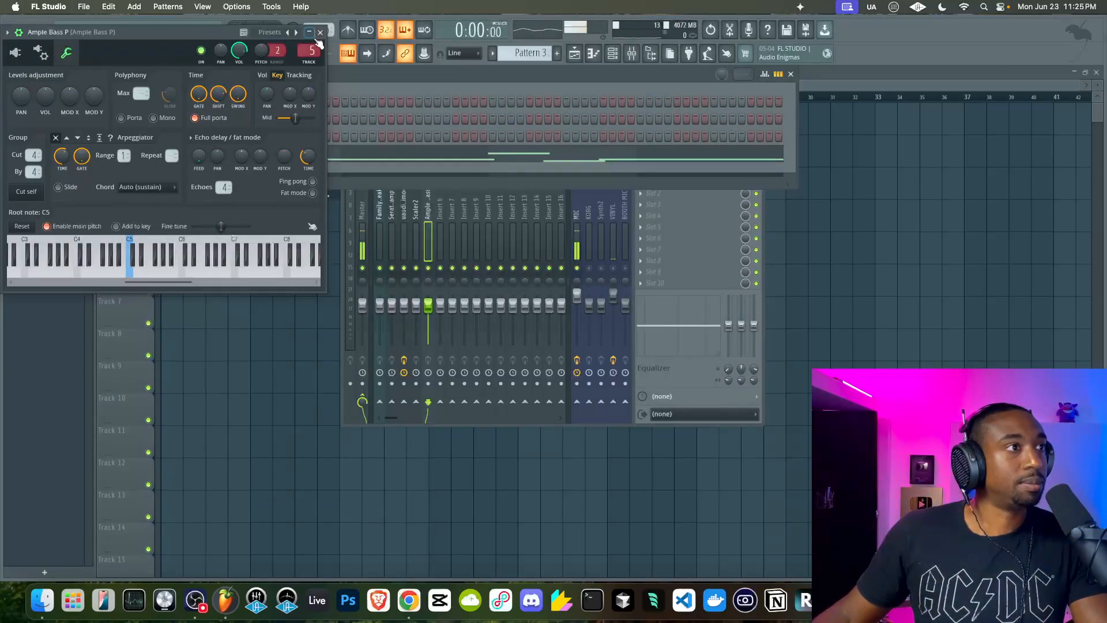
left_click(320, 32)
- Stop playback and place a Pattern 3 clip on Track 3 at bar 17, directly after the Pattern 2 clip
key("F12")
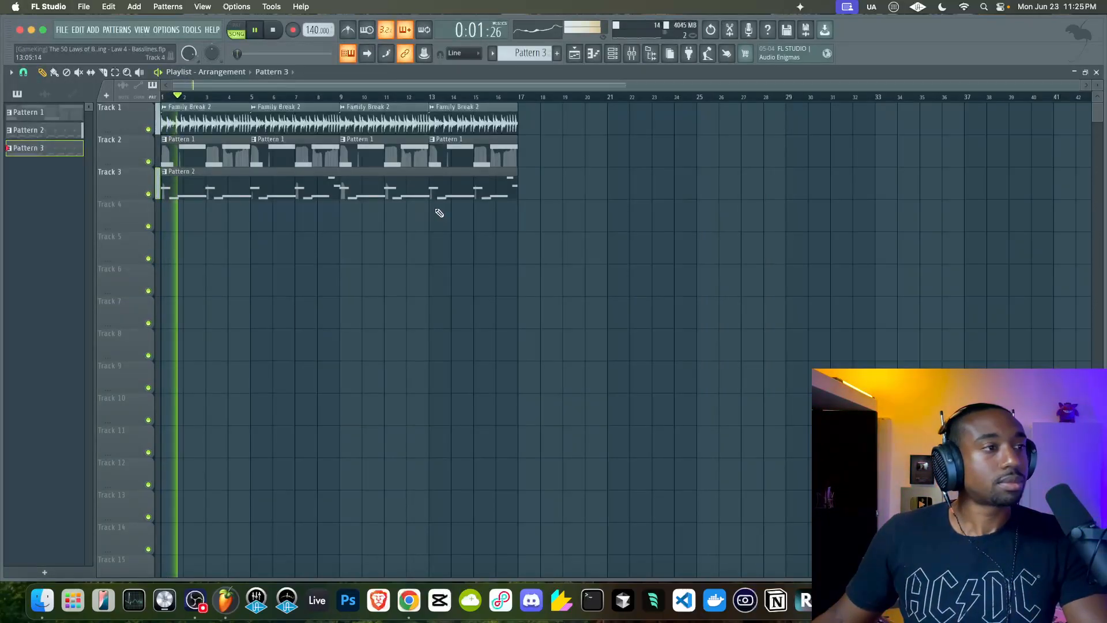
key("space")
scroll(327, 190, "down", 2)
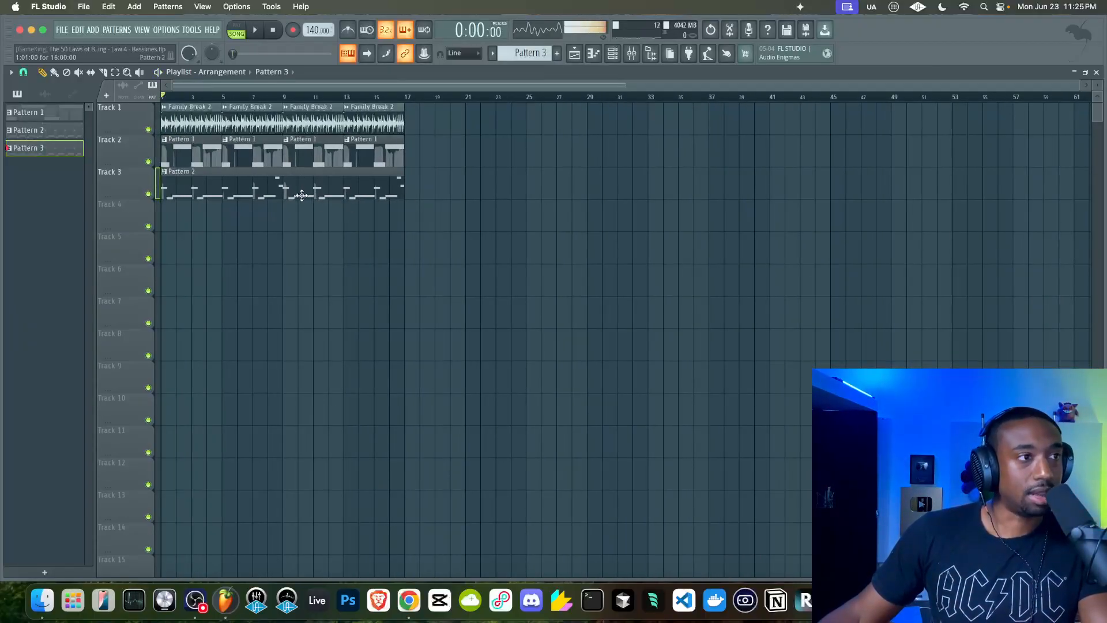
left_click(411, 211)
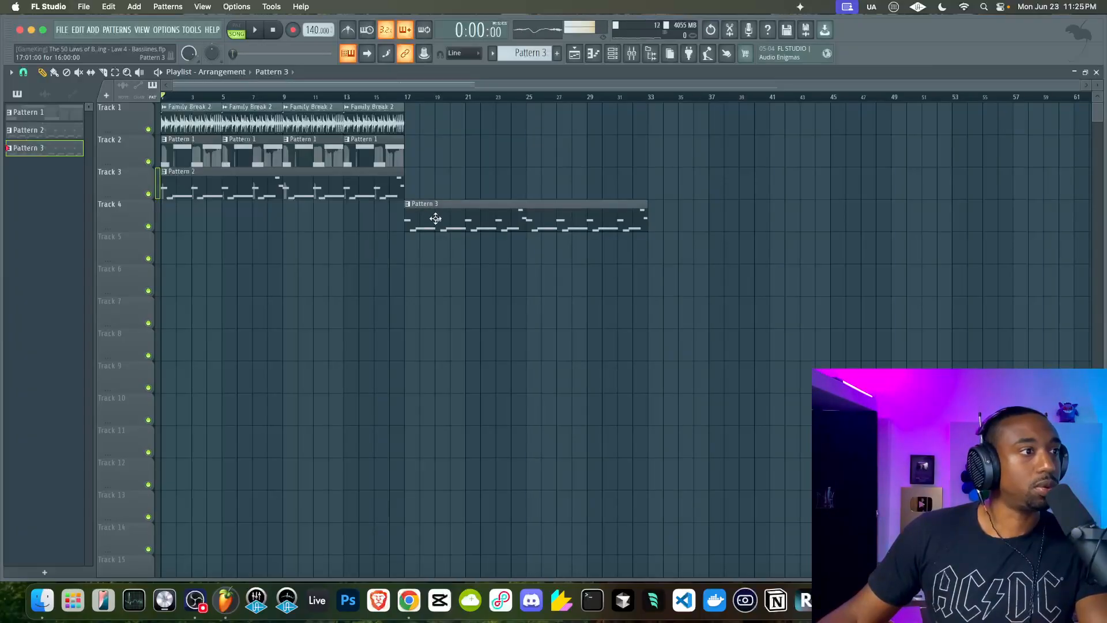
left_click_drag(434, 217, 436, 173)
- Duplicate the Family Break 2 and Pattern 1 clips on Tracks 1 and 2 three times to extend them to bar 65
left_click(277, 188)
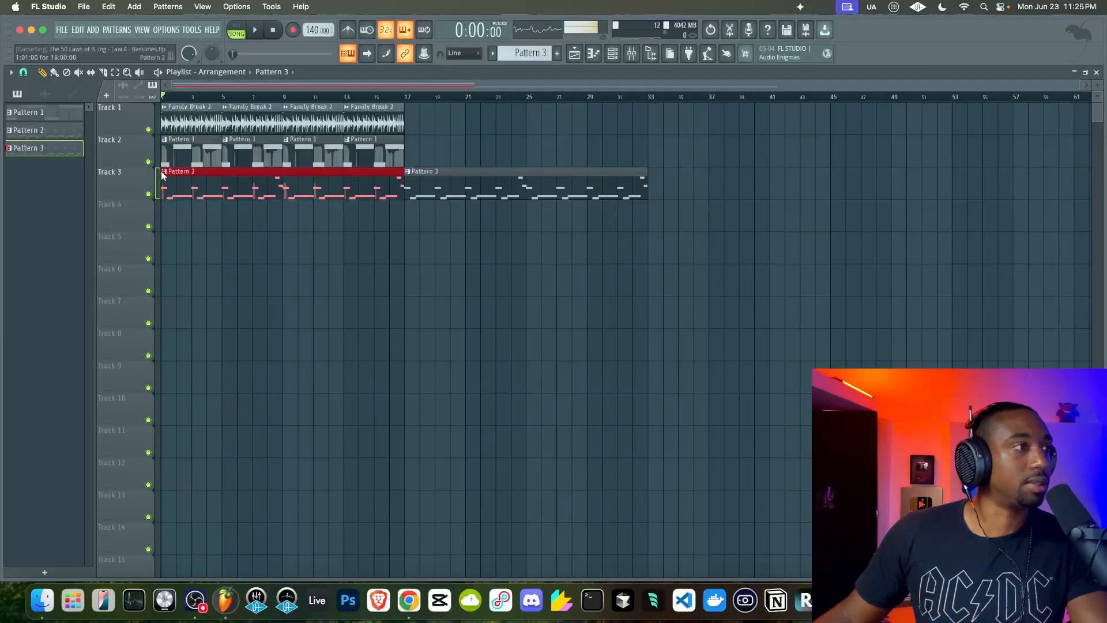
left_click_drag(399, 149, 163, 105)
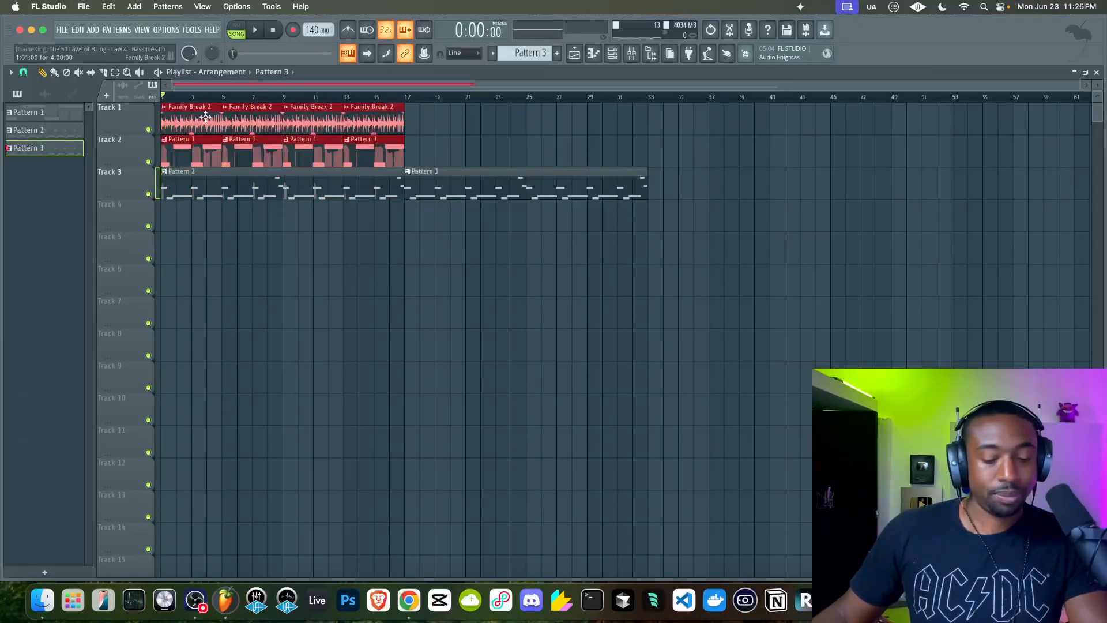
key("ctrl+b")
key("ctrl+b")
key("ctrl+b")
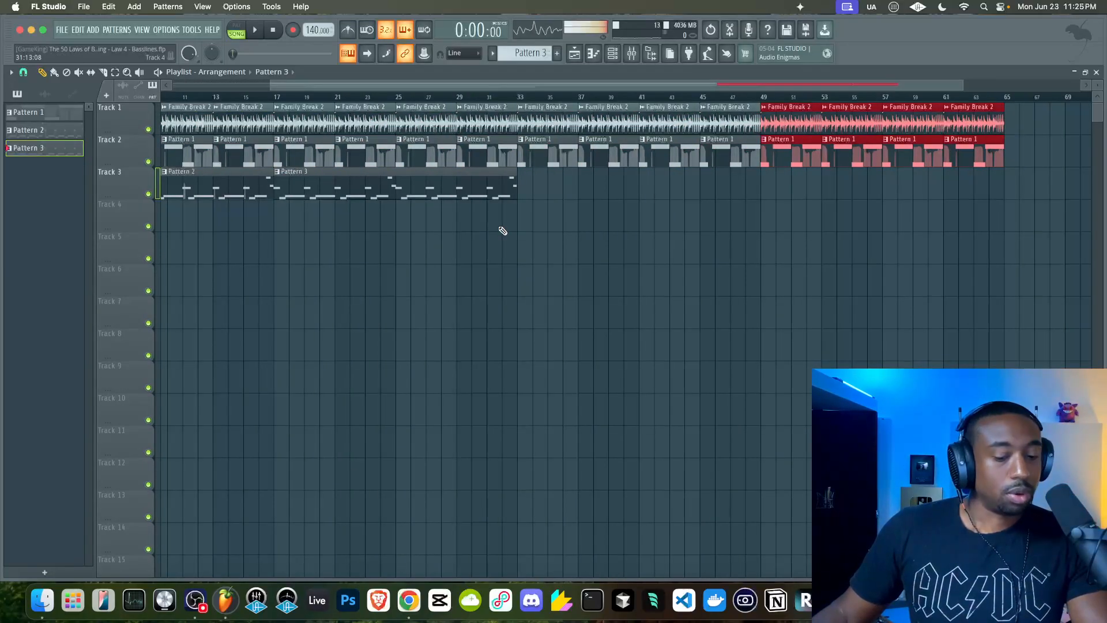
- Play the arrangement from the start and add a Trilian instrument channel to the channel rack
key("space")
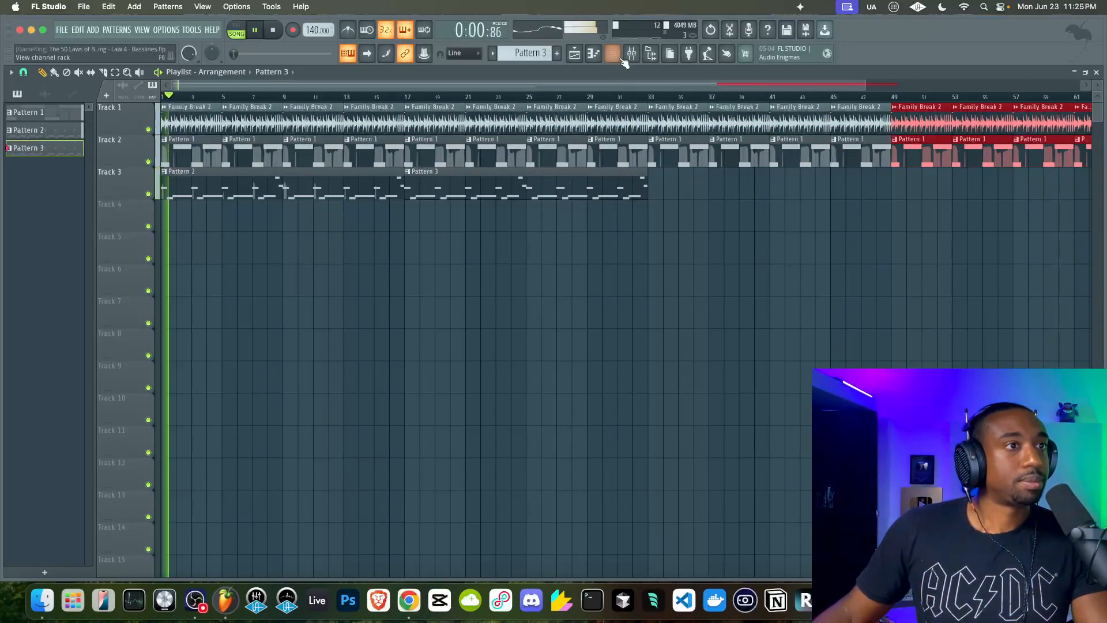
left_click(613, 53)
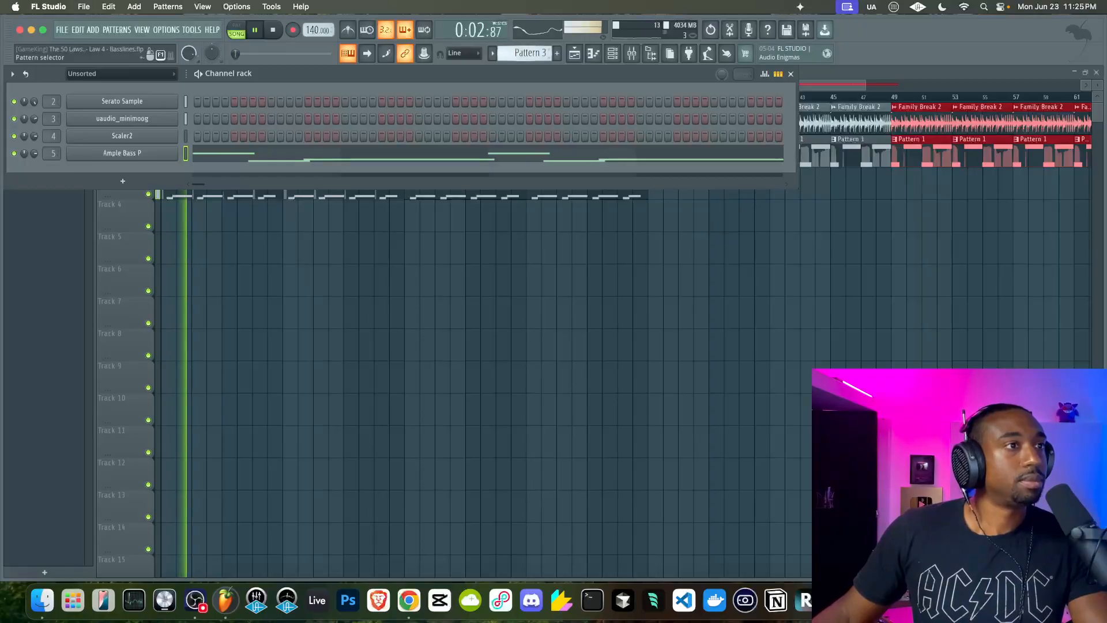
scroll(512, 53, "down", 1)
left_click(123, 181)
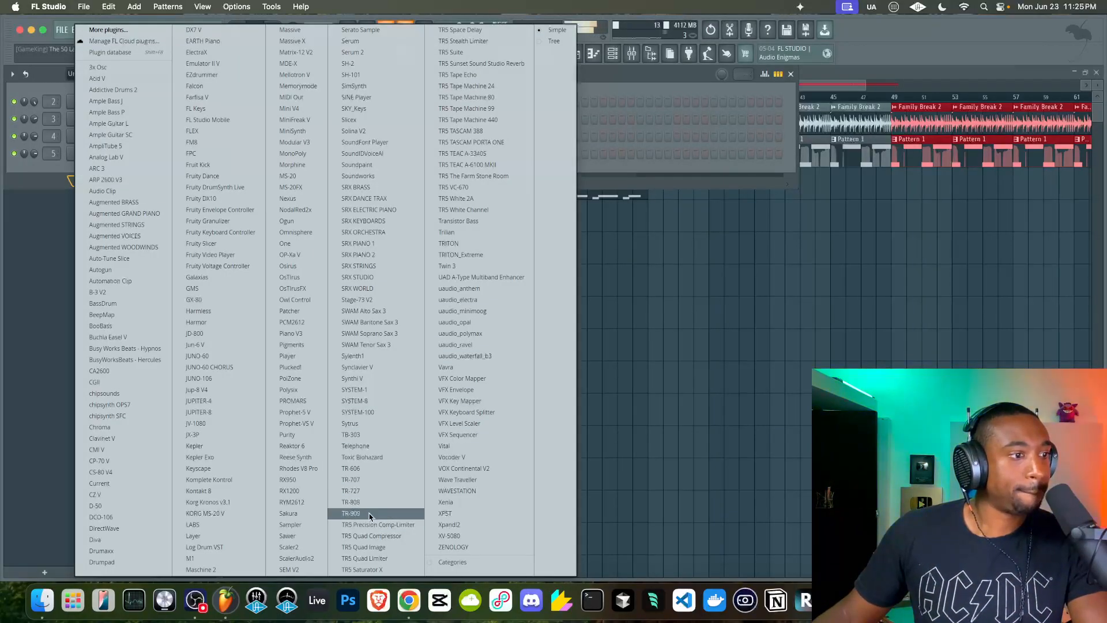
left_click(472, 236)
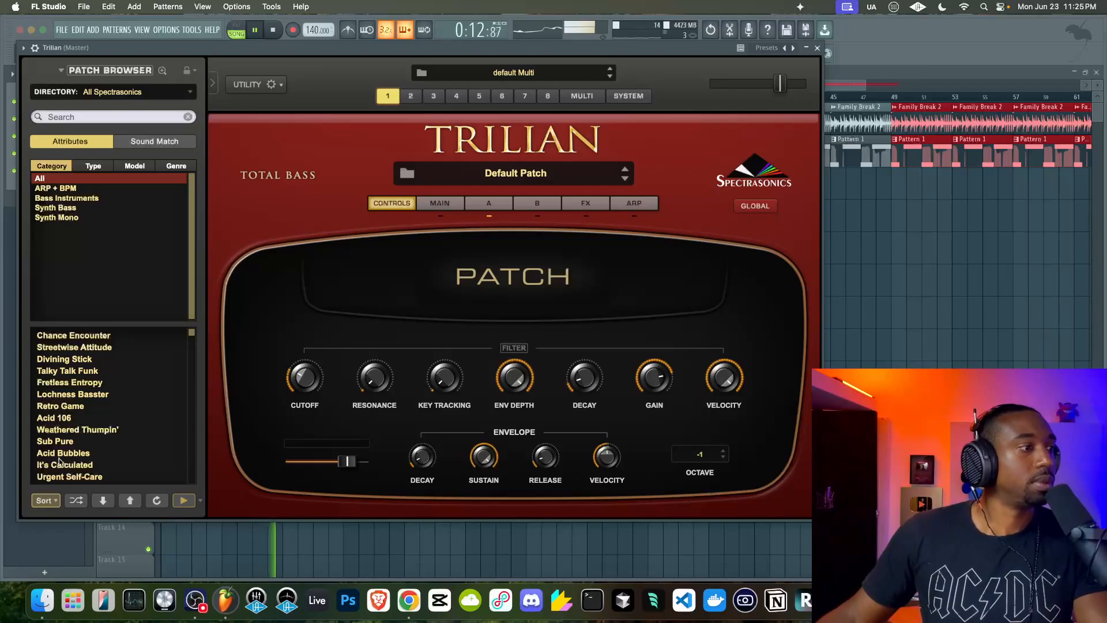
- Sort Trilian's patches by rating, load the Fingered - Trilogy Old School patch, and close the plugin window
left_click(46, 501)
left_click(52, 511)
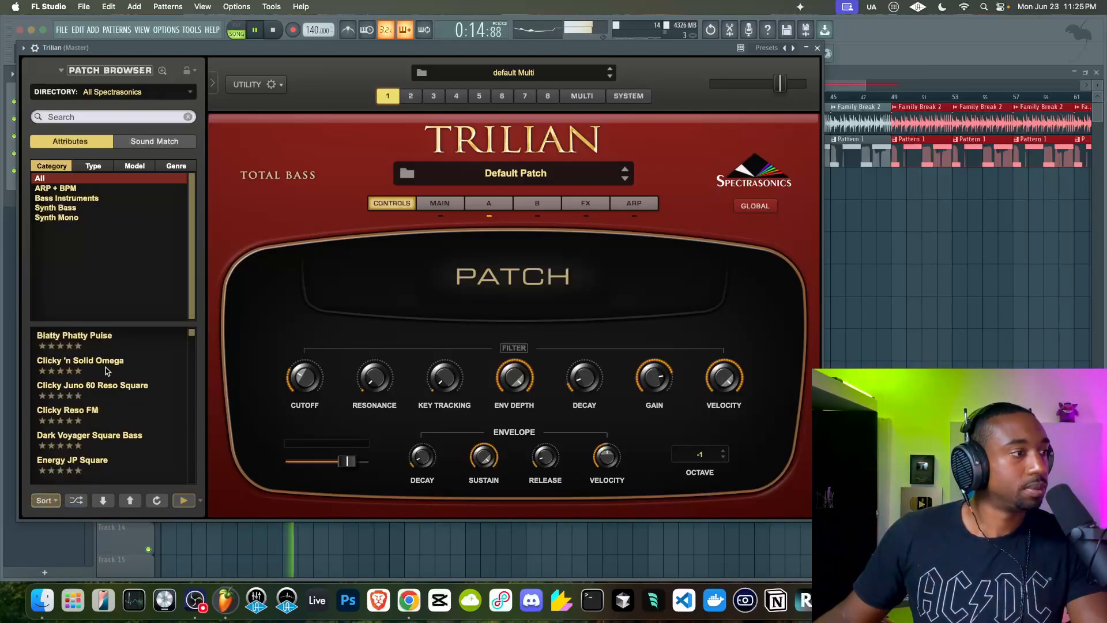
scroll(127, 370, "down", 2)
left_click(116, 435)
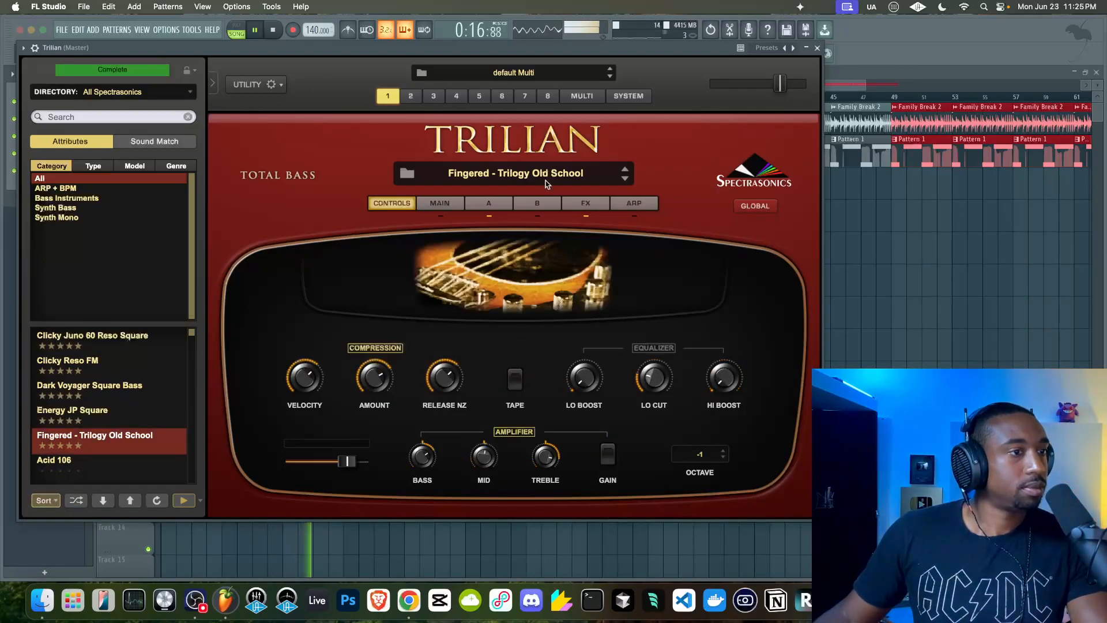
left_click(817, 48)
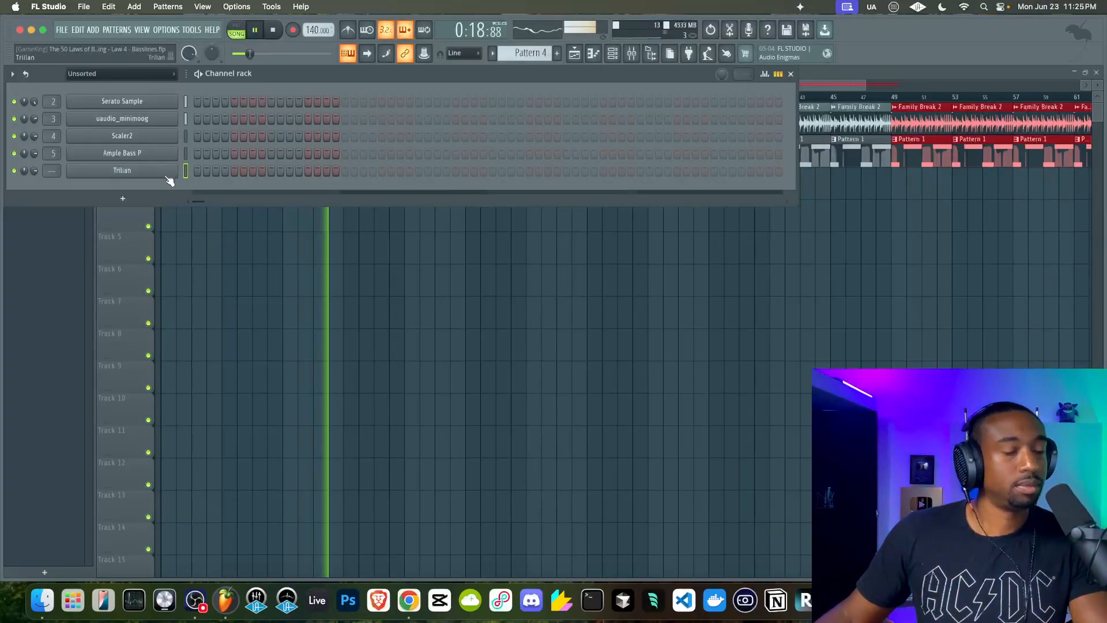
- Route Trilian to mixer track 6 and copy the Ample Bass P bassline from Pattern 3 into it in Pattern 4
key("F9")
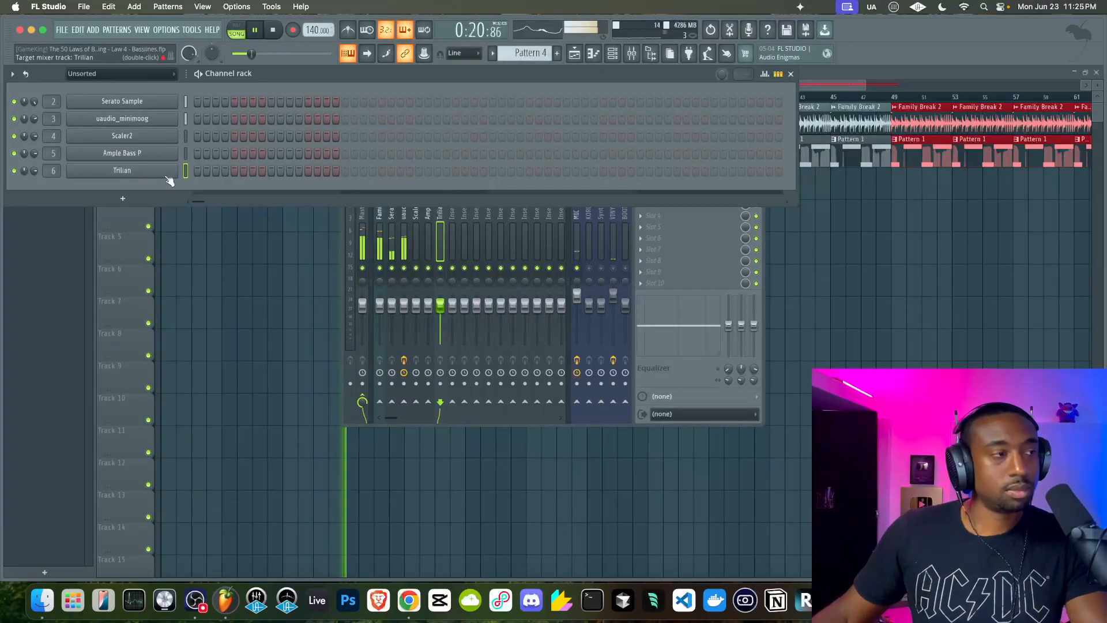
key("Up")
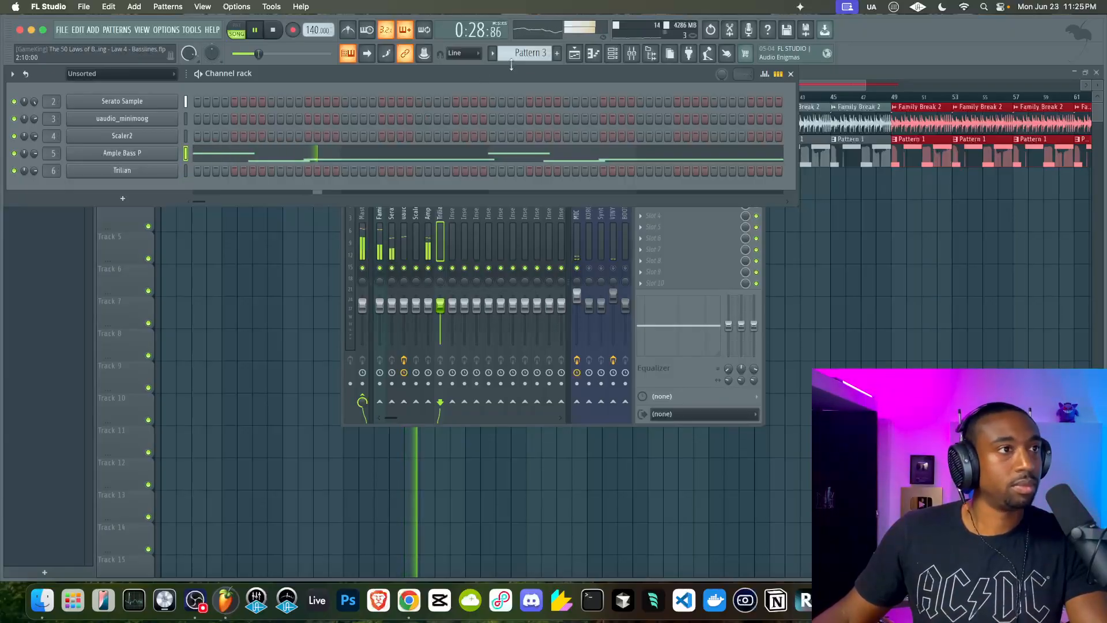
scroll(527, 52, "down", 1)
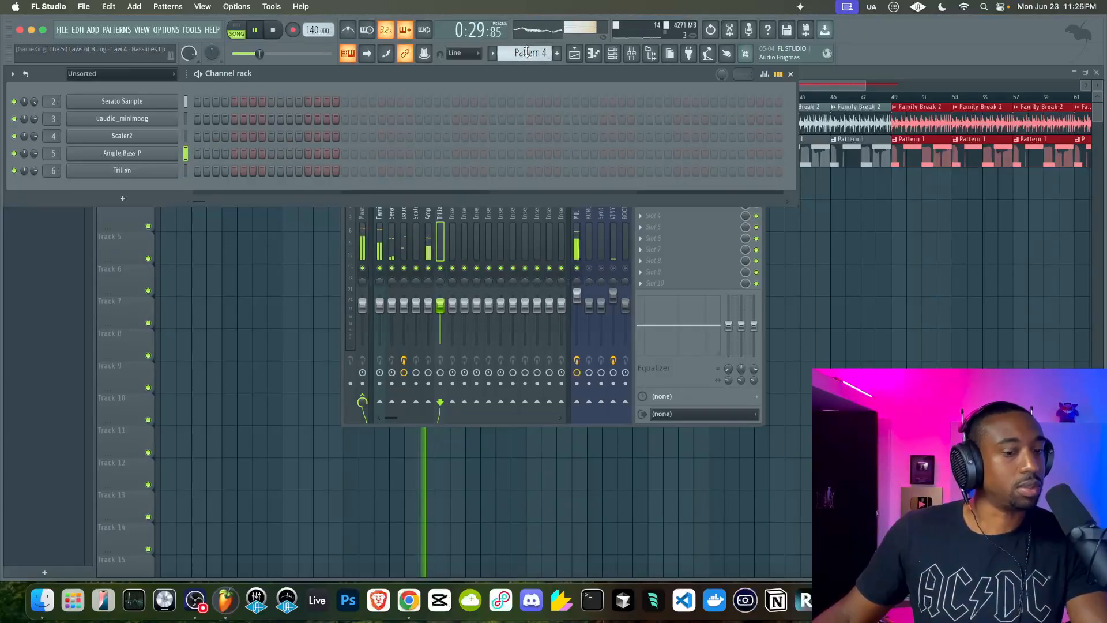
left_click(185, 171)
key("ctrl+v")
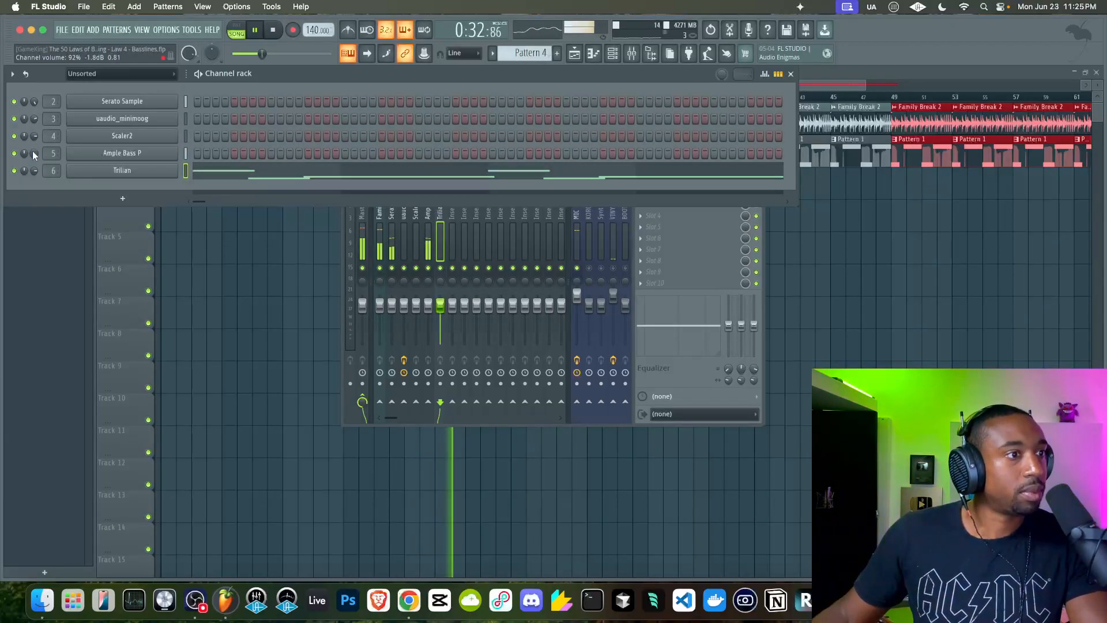
- Place a Pattern 4 clip on Track 3 at bar 33, directly after the Pattern 3 clip
left_click(239, 234)
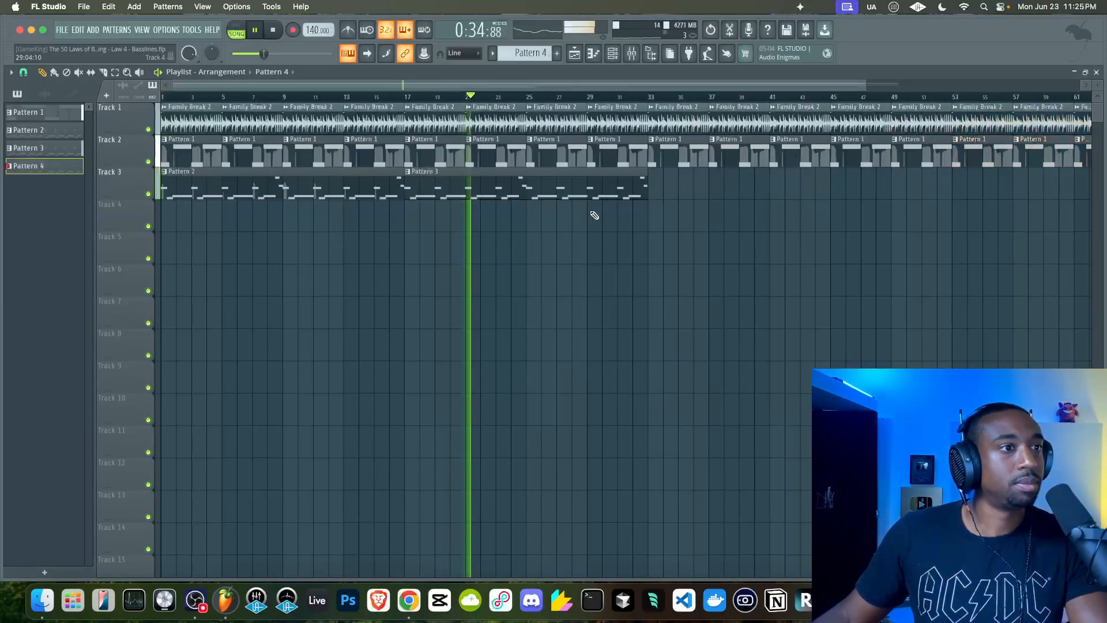
left_click(652, 210)
left_click_drag(680, 210, 683, 184)
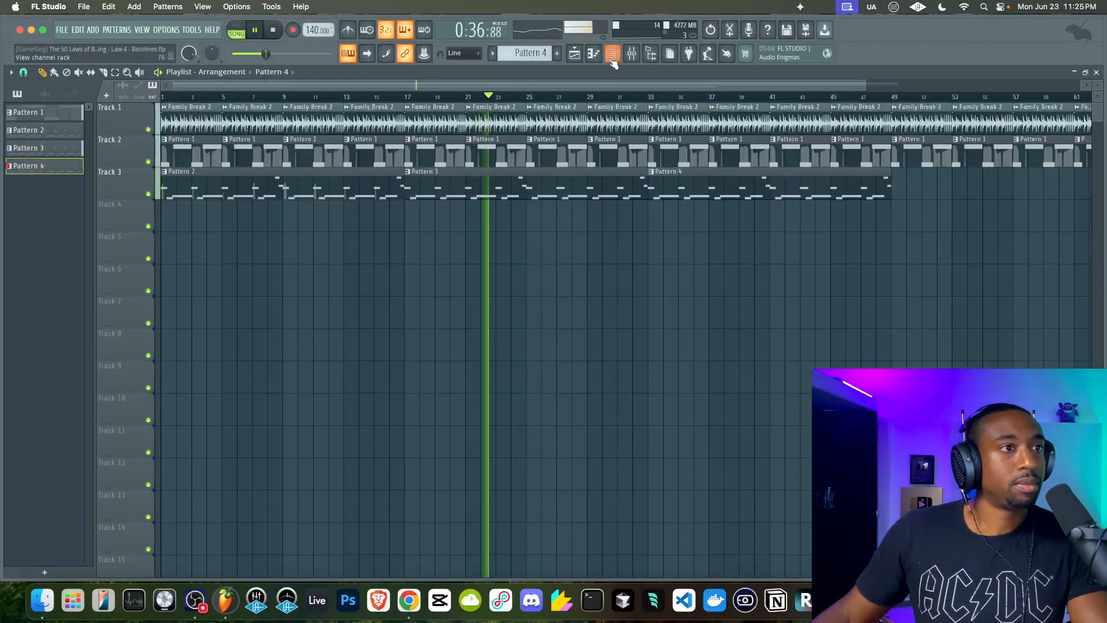
- Search Trilian's patches for "acoustic" within Bass Instruments and load the Acoustic - Trilian Main patch
key("F6")
left_click(168, 169)
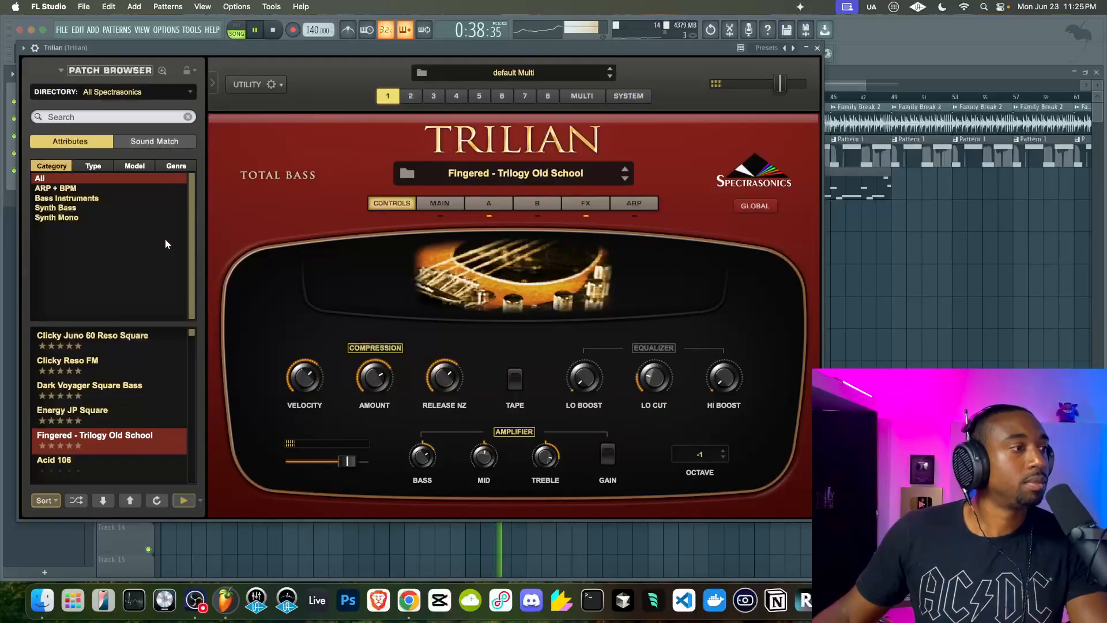
left_click(98, 117)
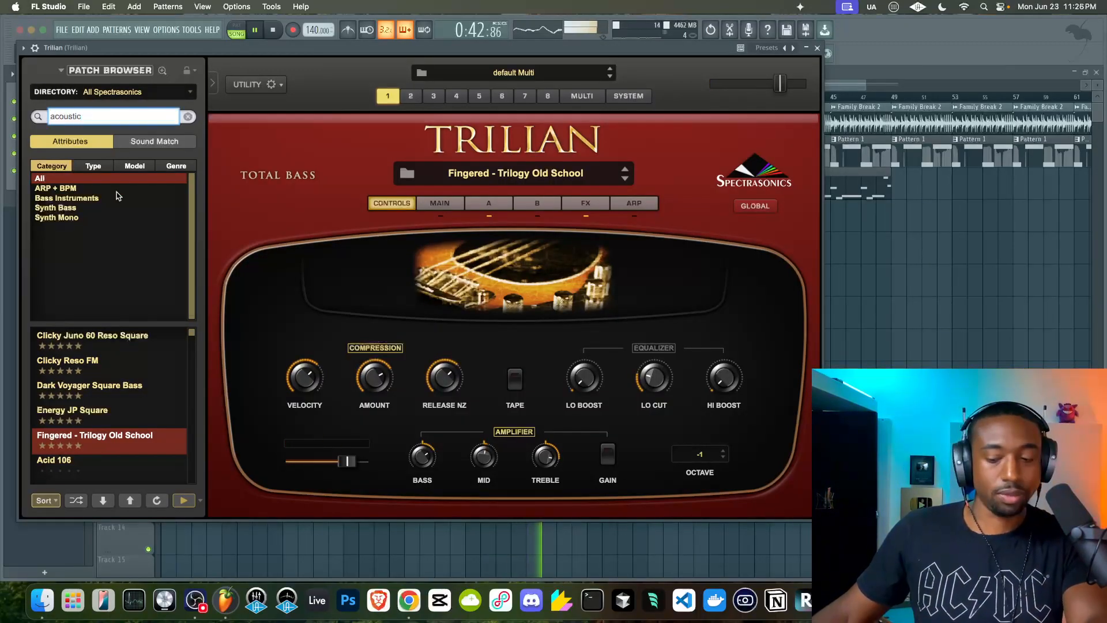
key("Return")
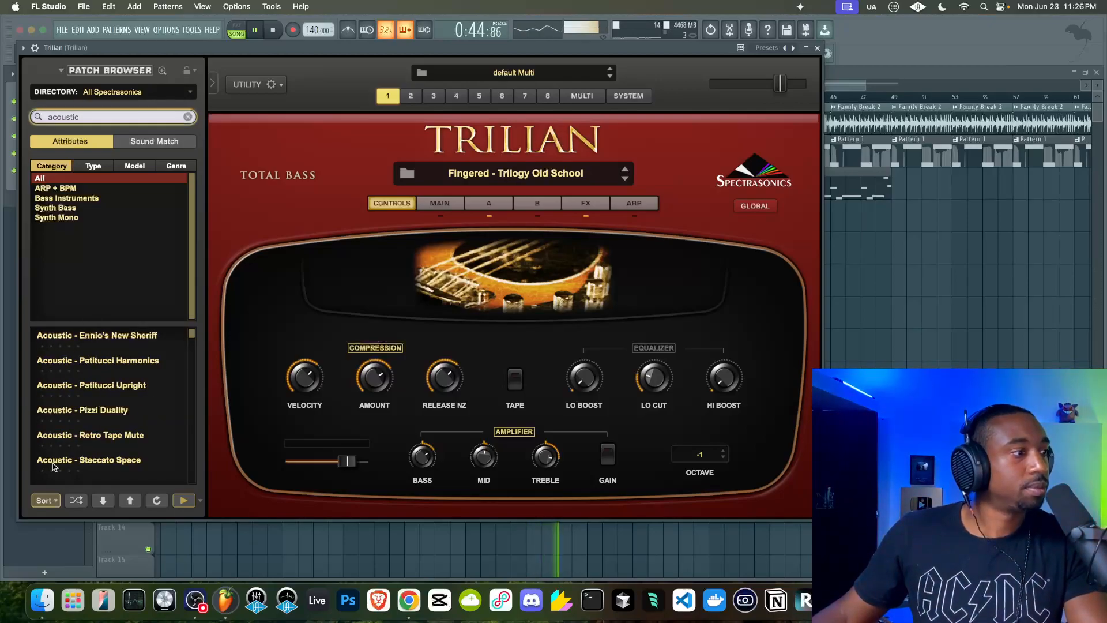
left_click(46, 501)
left_click(51, 486)
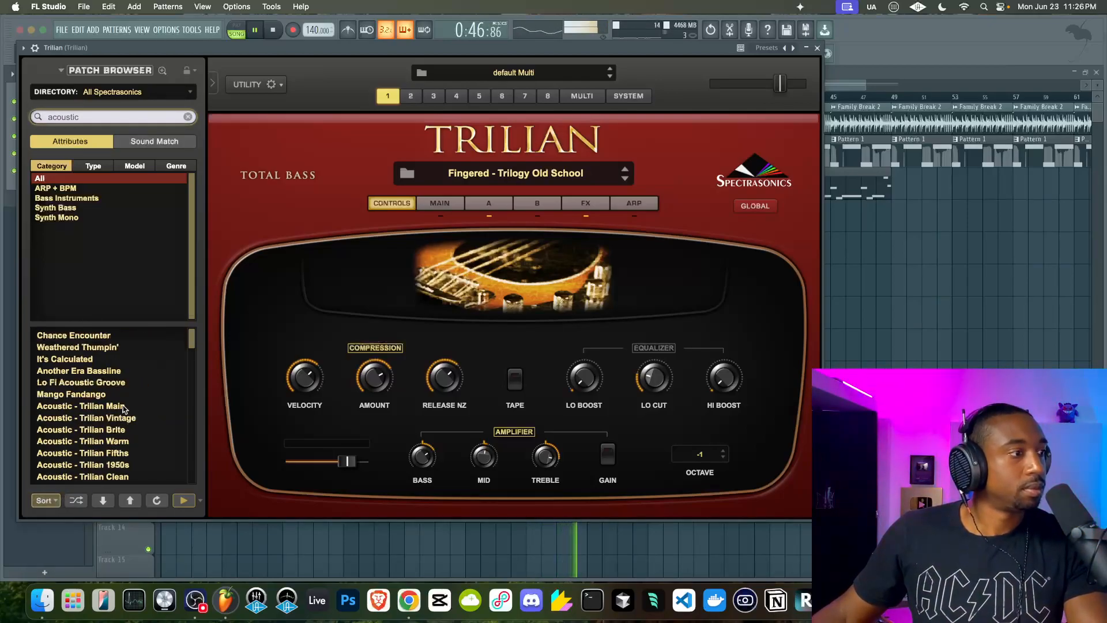
left_click(65, 198)
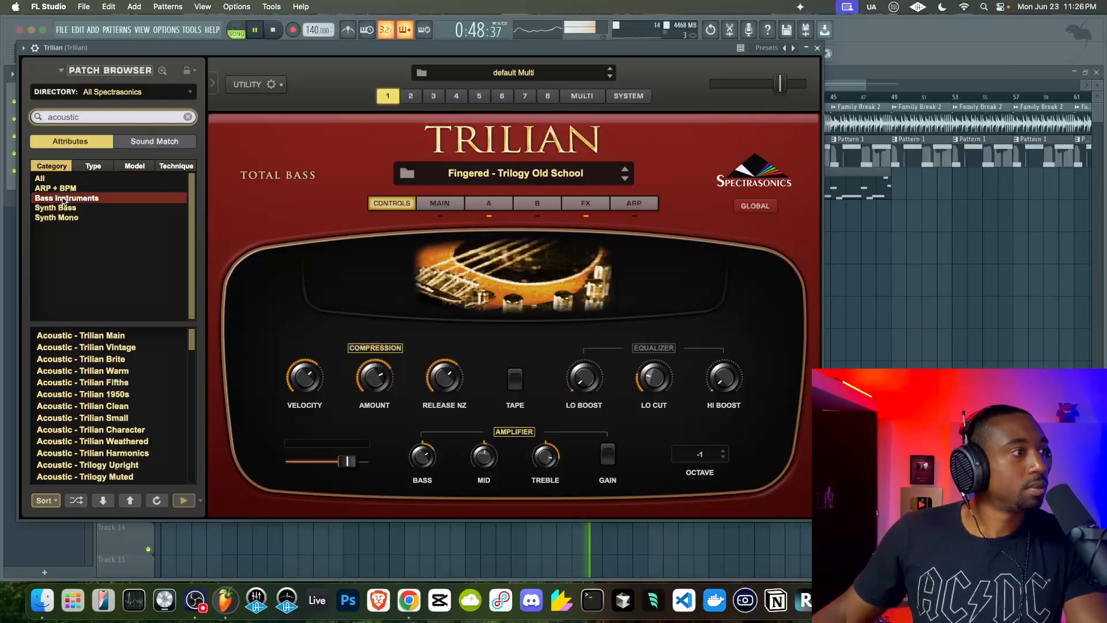
left_click(89, 337)
left_click(818, 48)
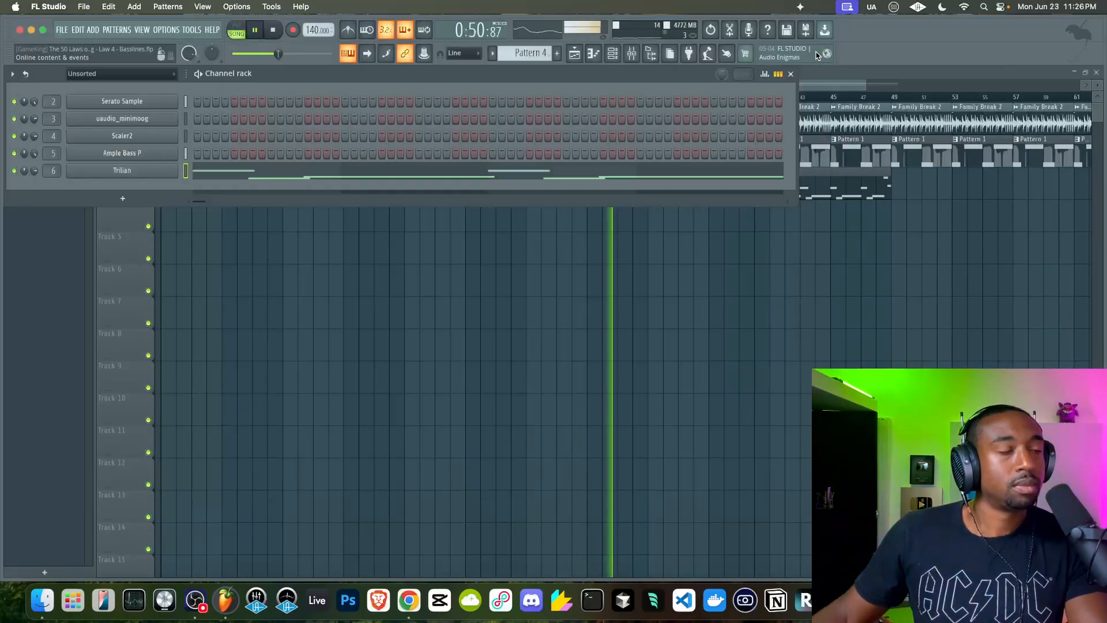
- Review the extended arrangement and start a new empty Pattern 5 in the channel rack
key("F6")
scroll(665, 217, "down", 1)
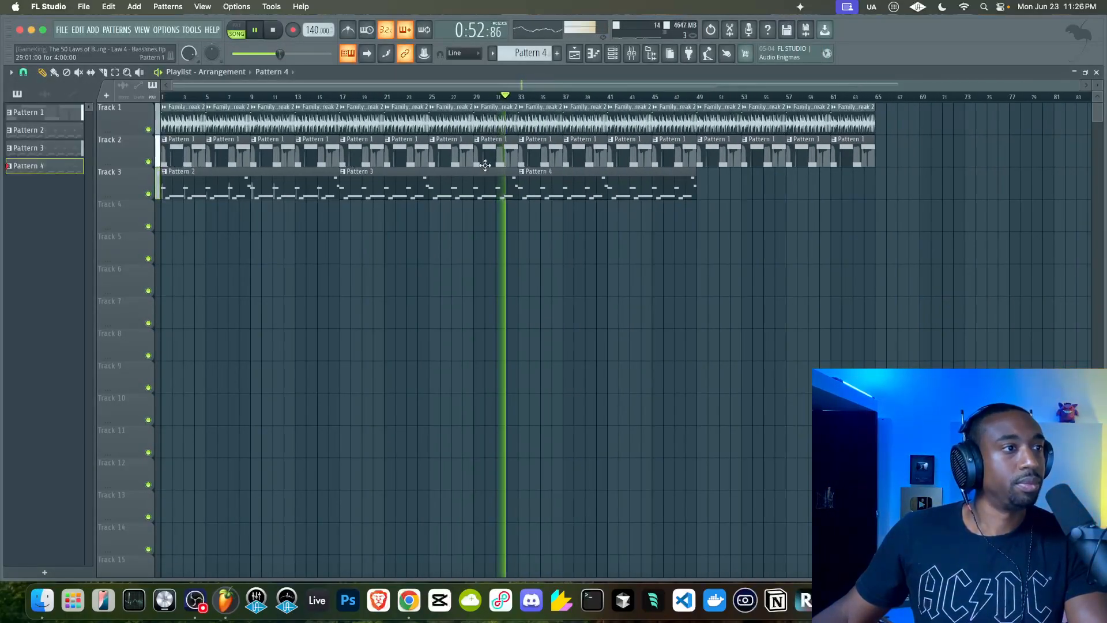
left_click(612, 53)
left_click(557, 53)
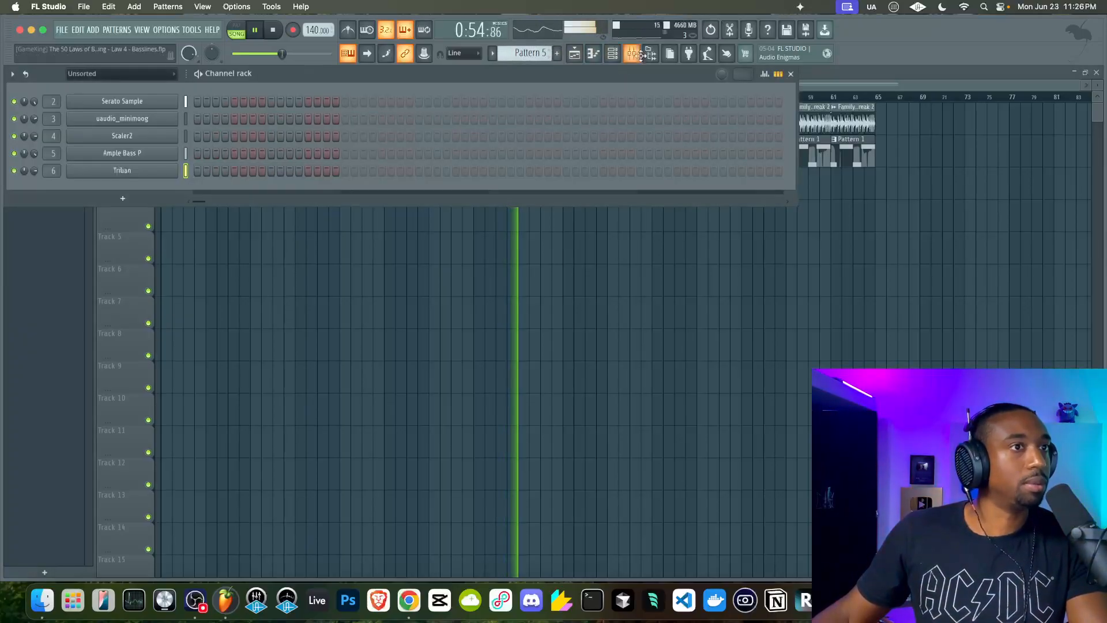
- Collapse the browser's folder structure and check Ample Bass P's channel timing settings, restarting song playback from the beginning
key("alt+F8")
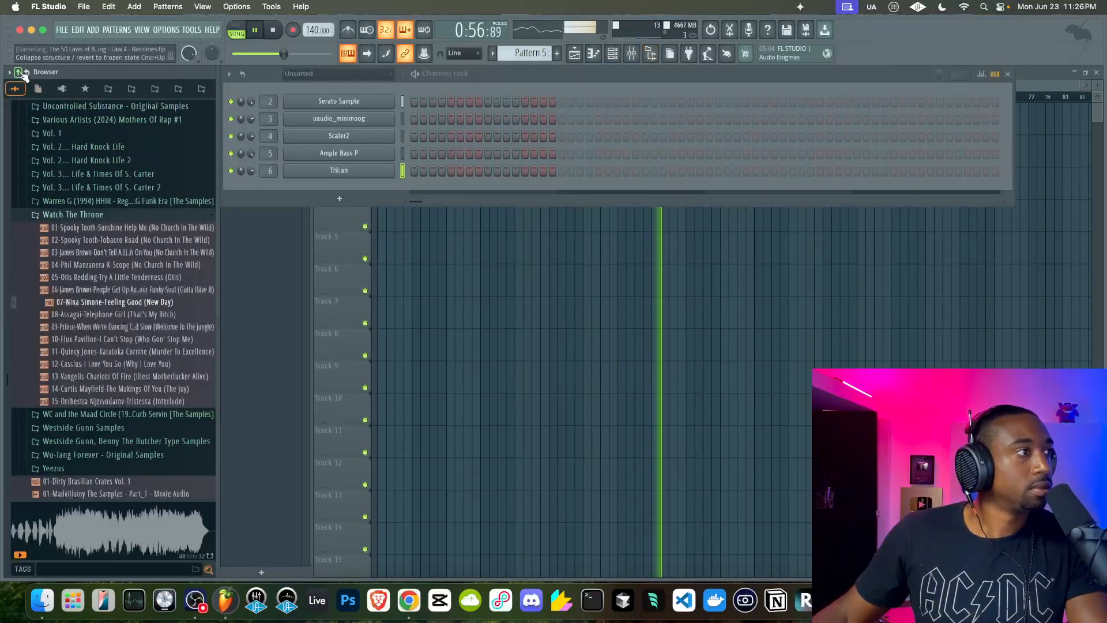
right_click(45, 124)
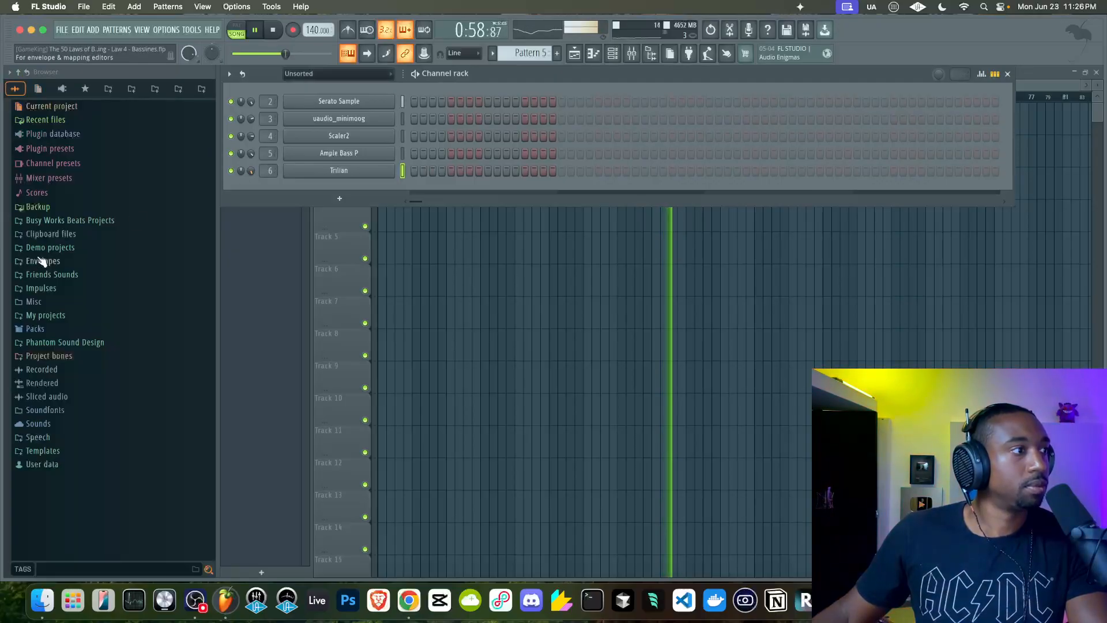
left_click(332, 171)
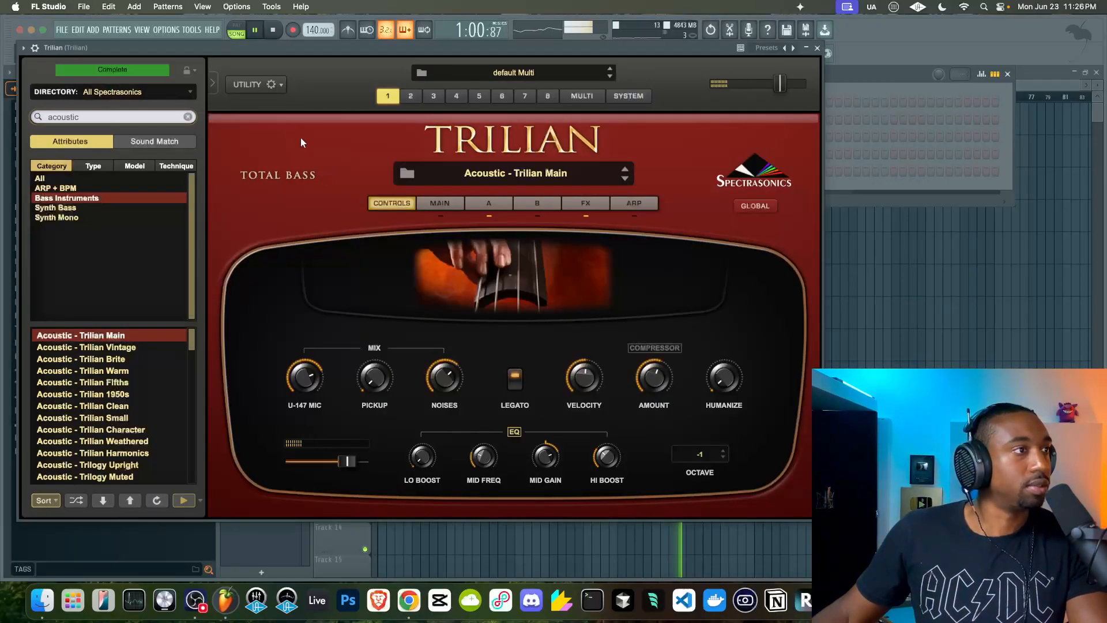
left_click(24, 47)
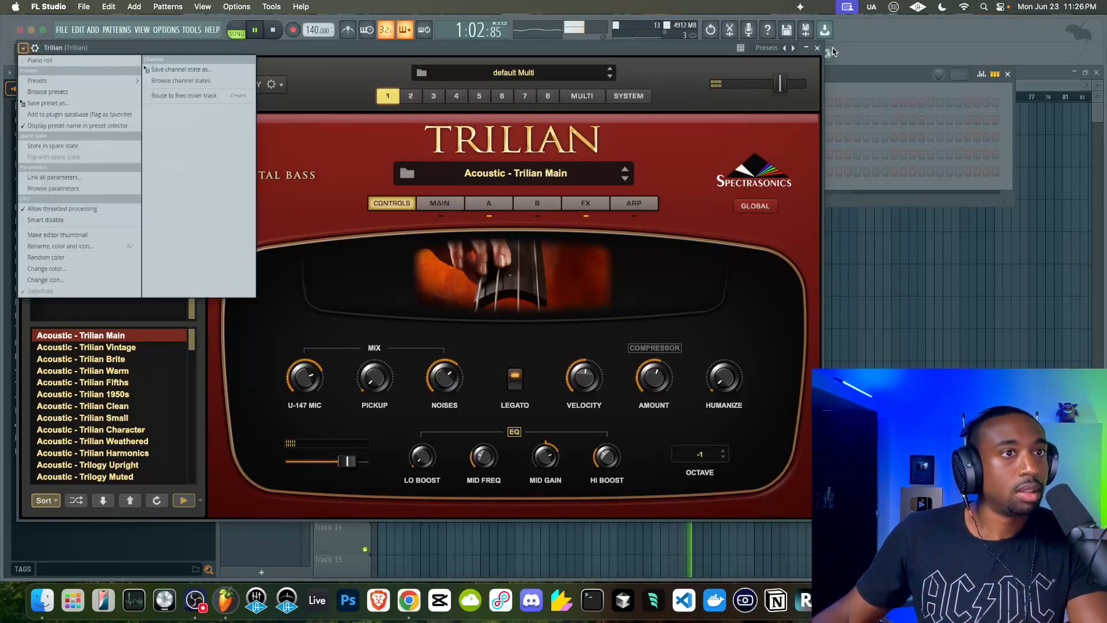
left_click(818, 48)
left_click(346, 153)
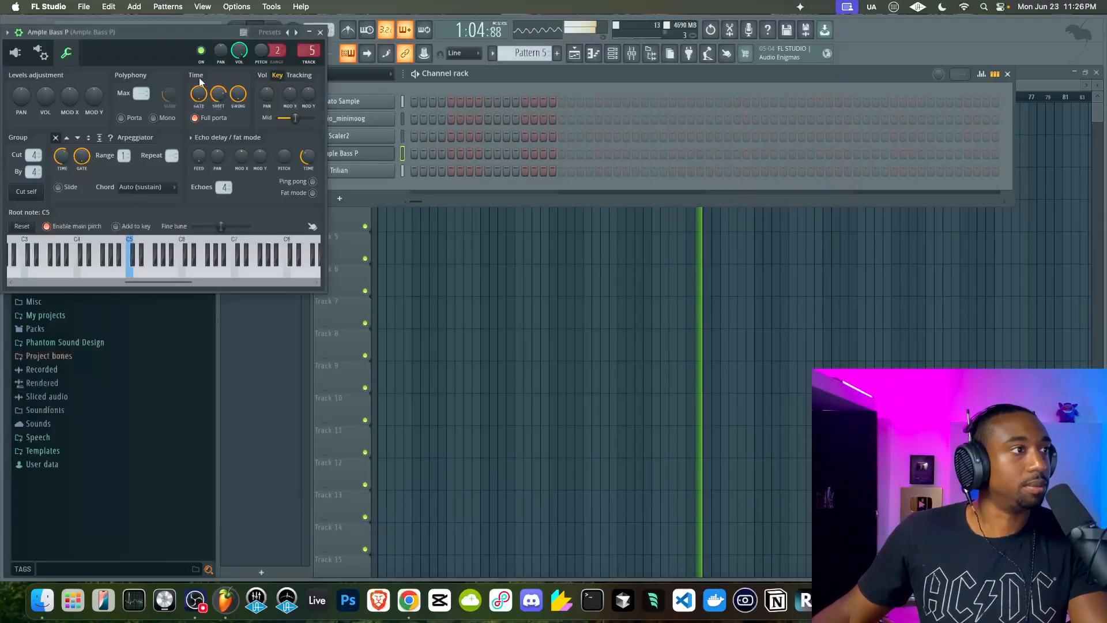
left_click(320, 31)
key("space")
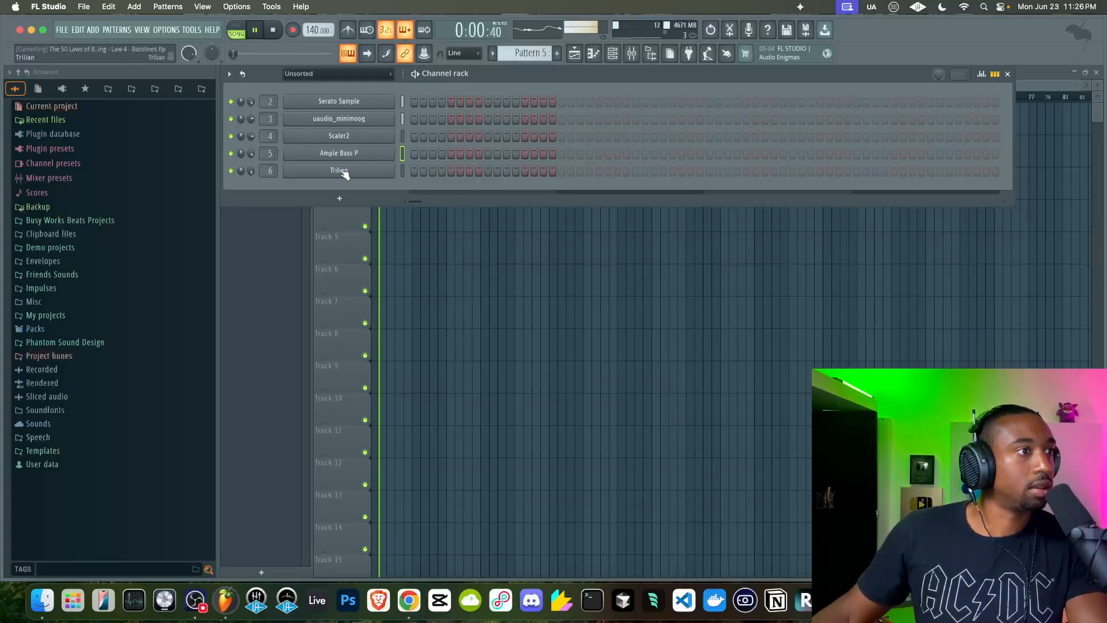
- Open Trilian's miscellaneous channel settings and compare them with those of Ample Bass P
left_click(344, 172)
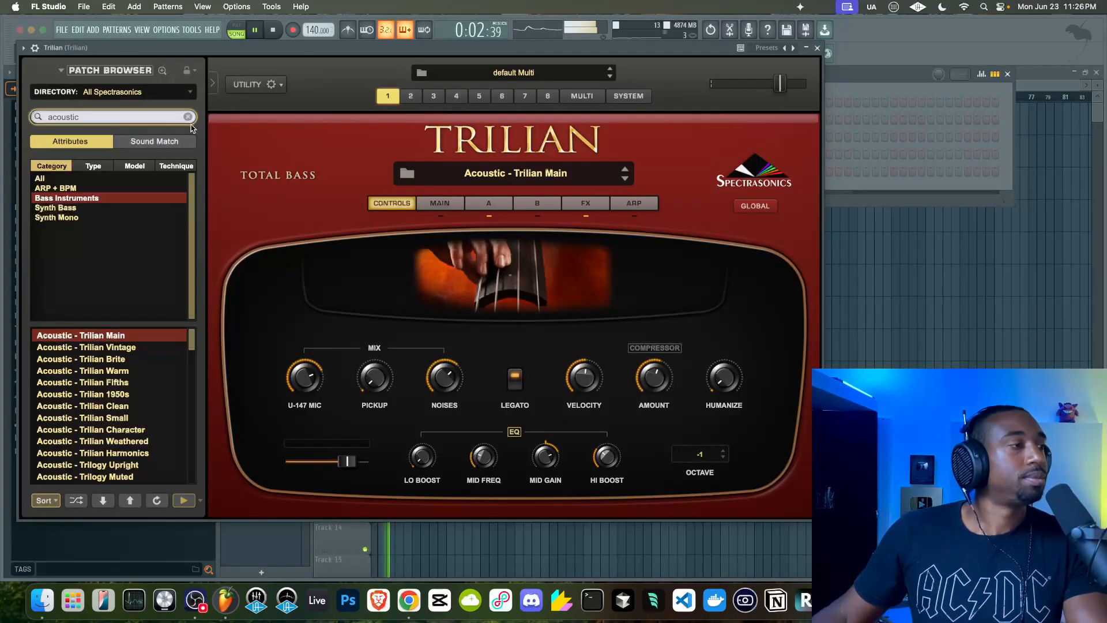
left_click(35, 48)
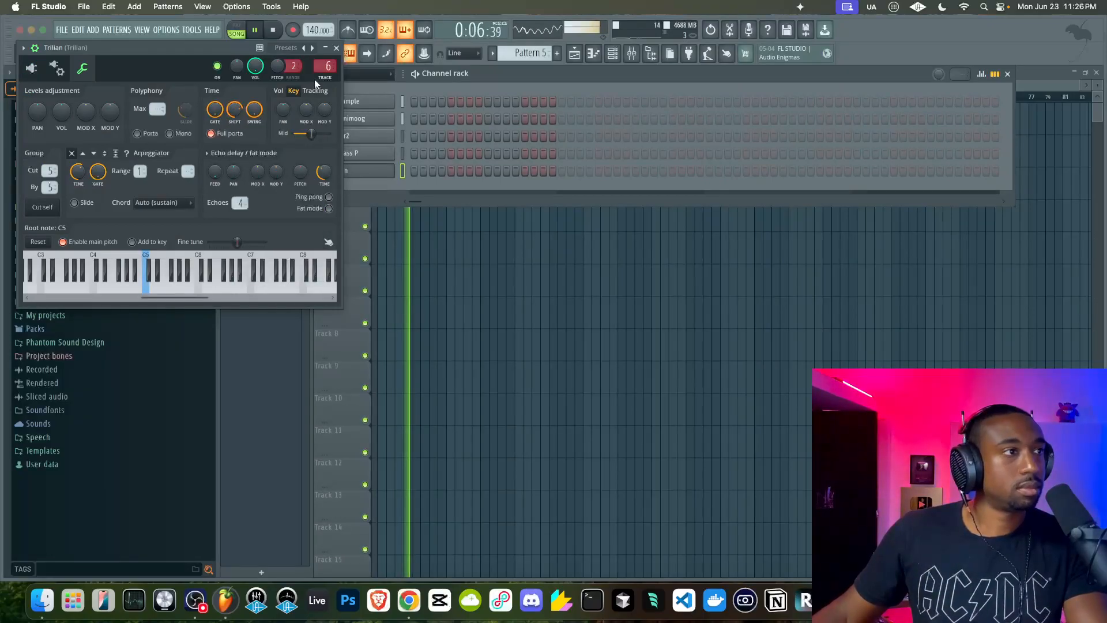
left_click(357, 167)
left_click(356, 155)
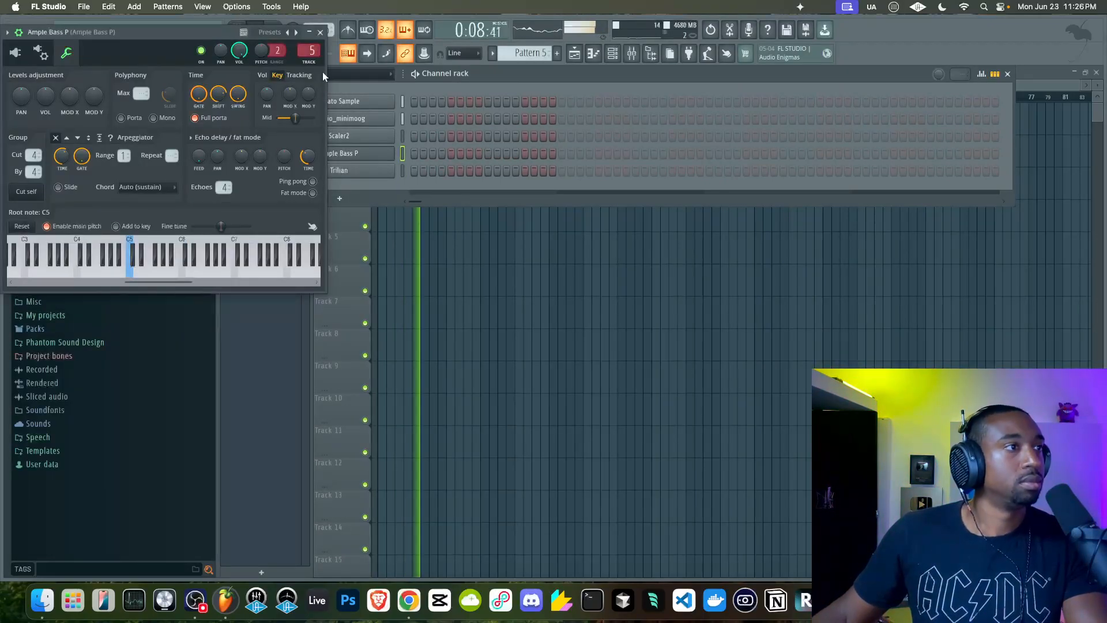
left_click(322, 33)
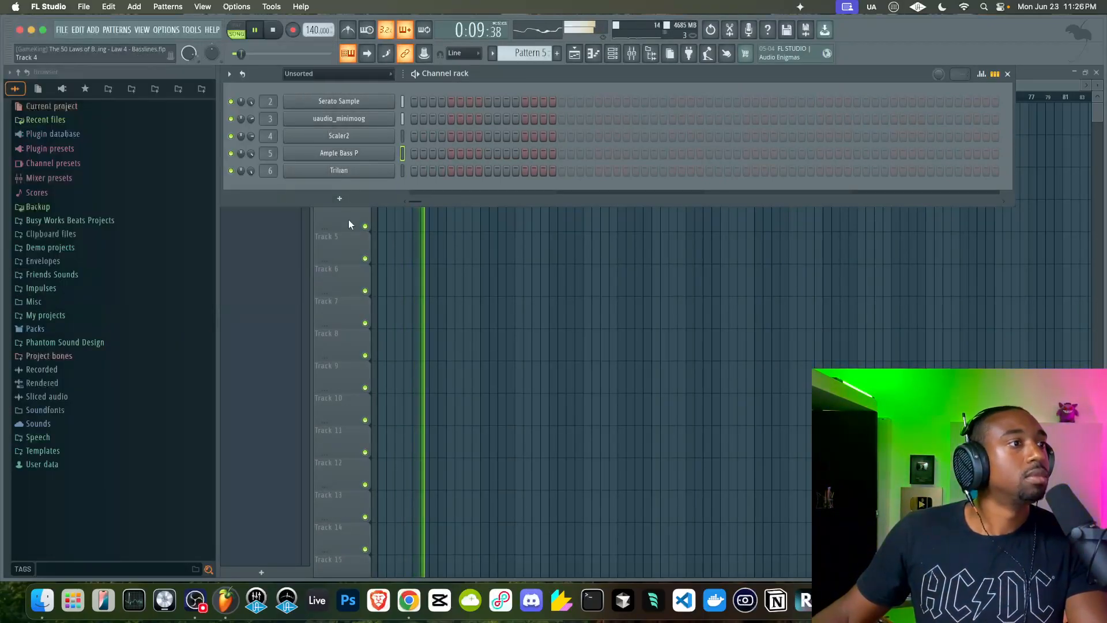
- Load 808 - DJ Spanz 3 from Busy Works Beats Projects > Phantom Sound Design > Drum Kits > 808s into a new sampler channel
left_click(71, 221)
left_click(76, 234)
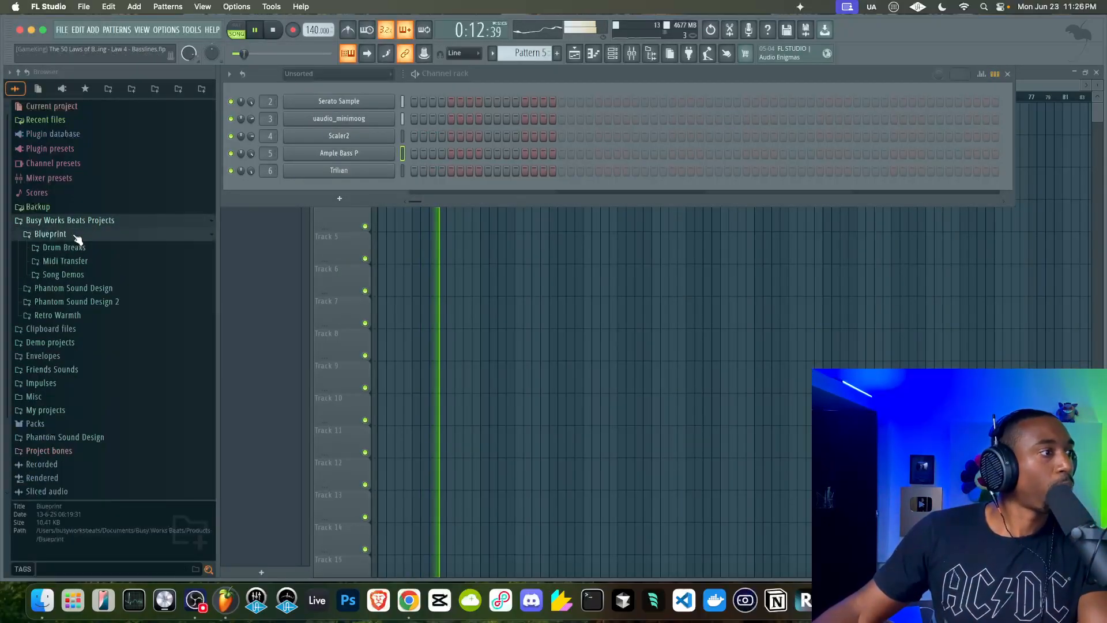
left_click(75, 235)
left_click(78, 247)
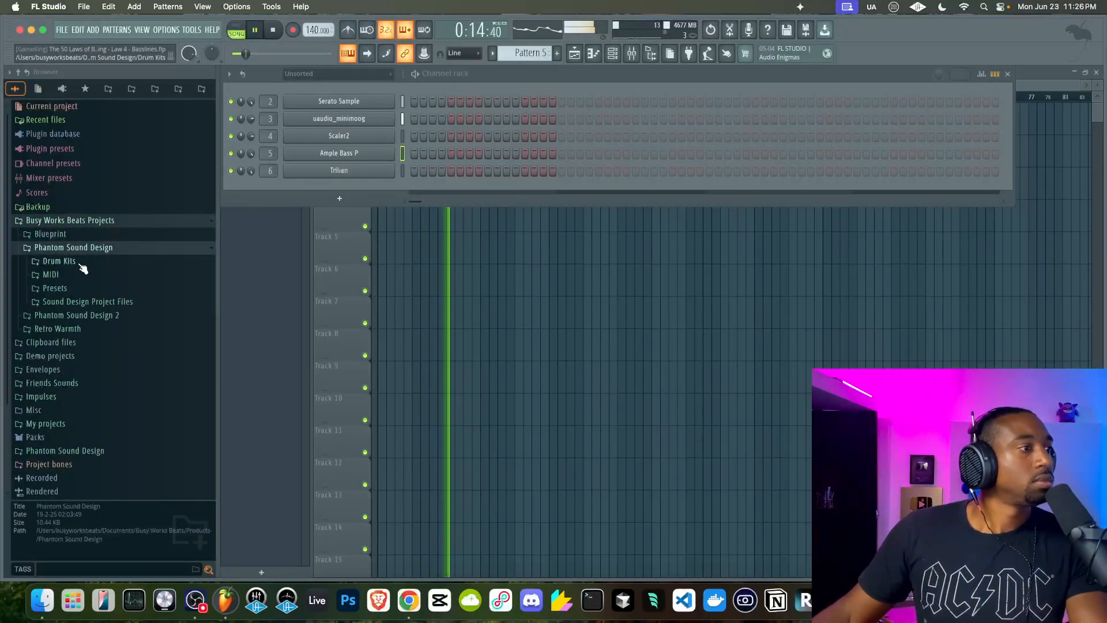
left_click(84, 261)
left_click(70, 276)
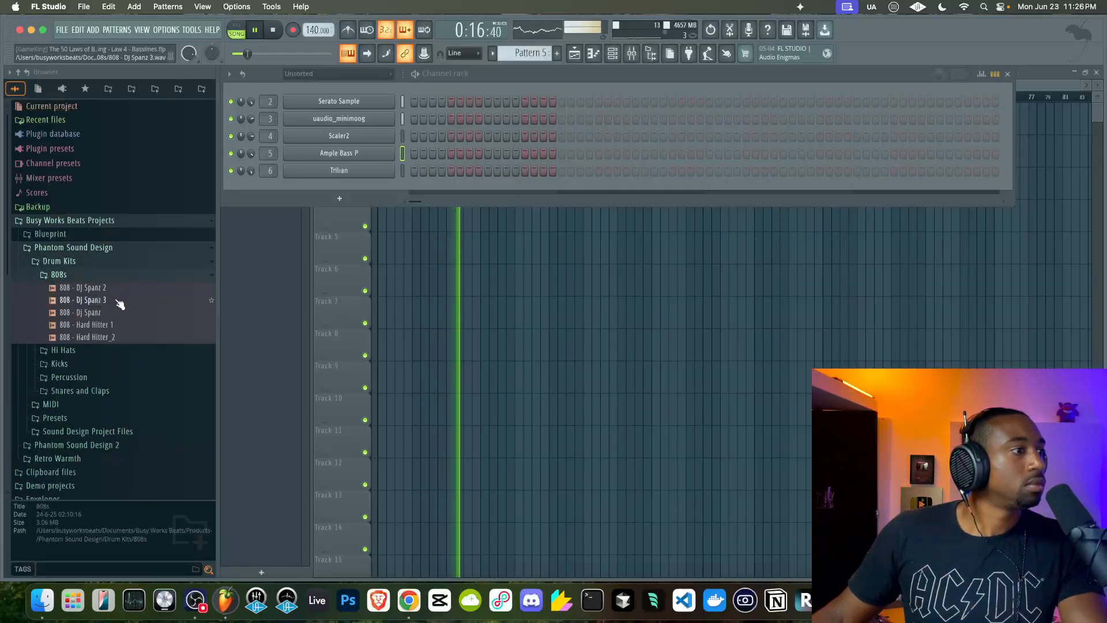
right_click(111, 299)
left_click(144, 310)
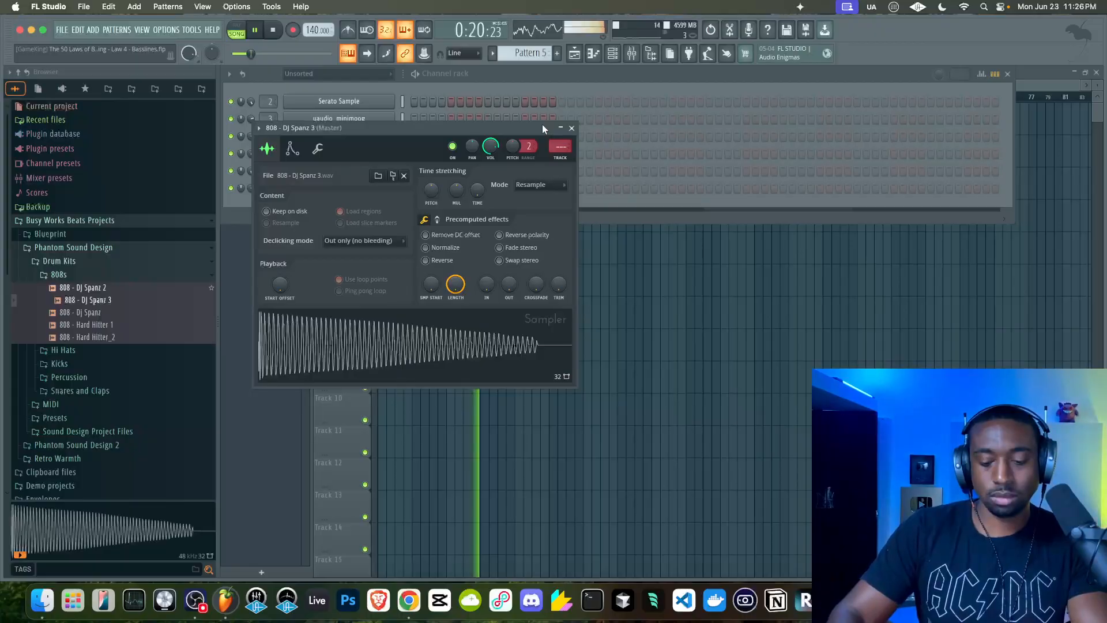
- Route the 808 - DJ Spanz 3 channel to mixer track 7 and adjust its time shift
key("ctrl+l")
left_click(572, 127)
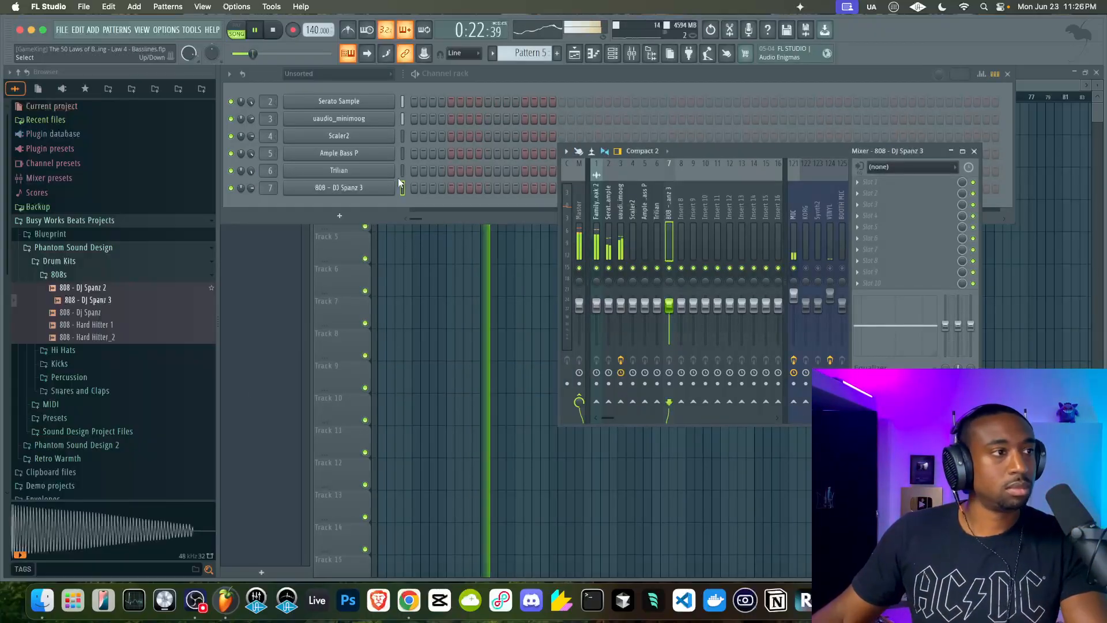
left_click(339, 187)
left_click(317, 149)
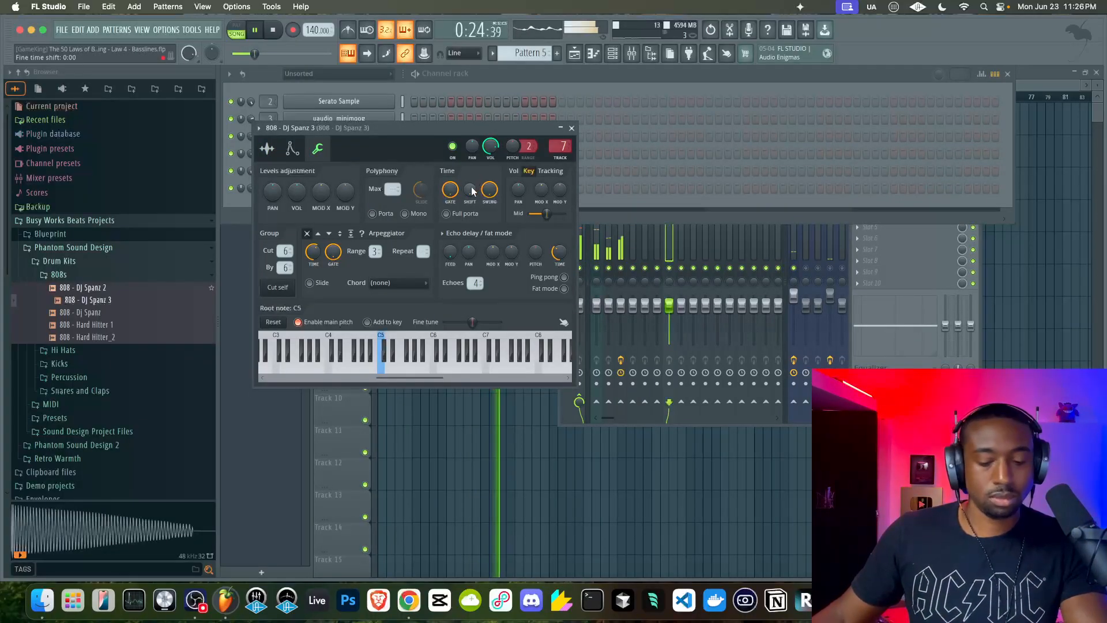
left_click(571, 127)
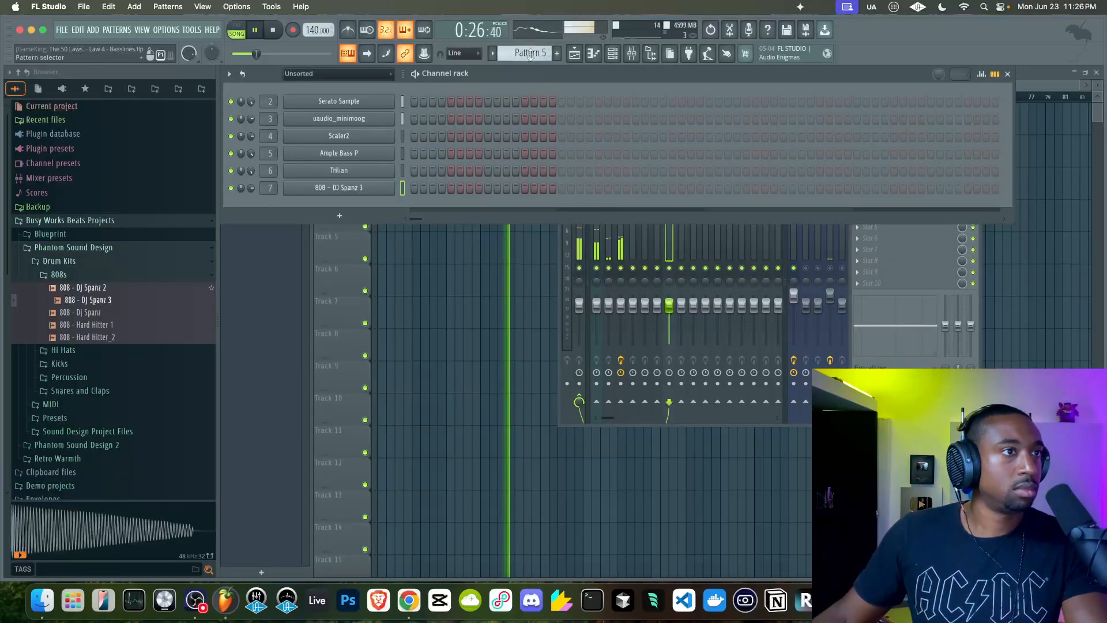
- Copy the Trilian bassline from Pattern 4 into the 808 - DJ Spanz 3 channel in Pattern 5
scroll(530, 55, "up", 1)
left_click(402, 171)
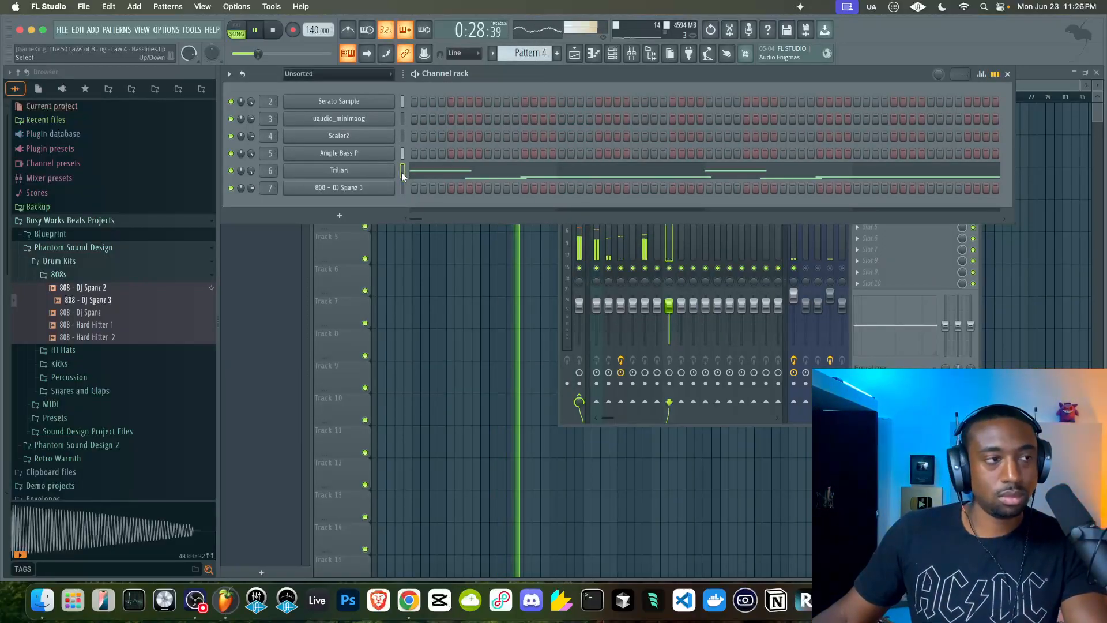
key("KP_Add")
left_click(403, 188)
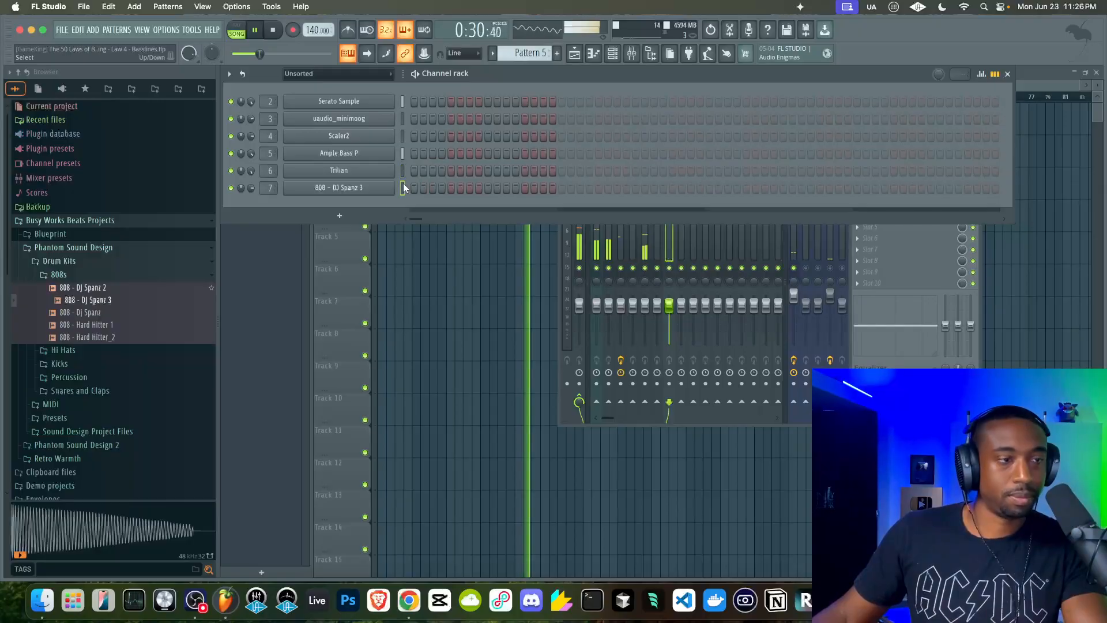
- Rename Pattern 2 as Synth Bass and Pattern 3 as Electric Bass from their playlist clips
key("F5")
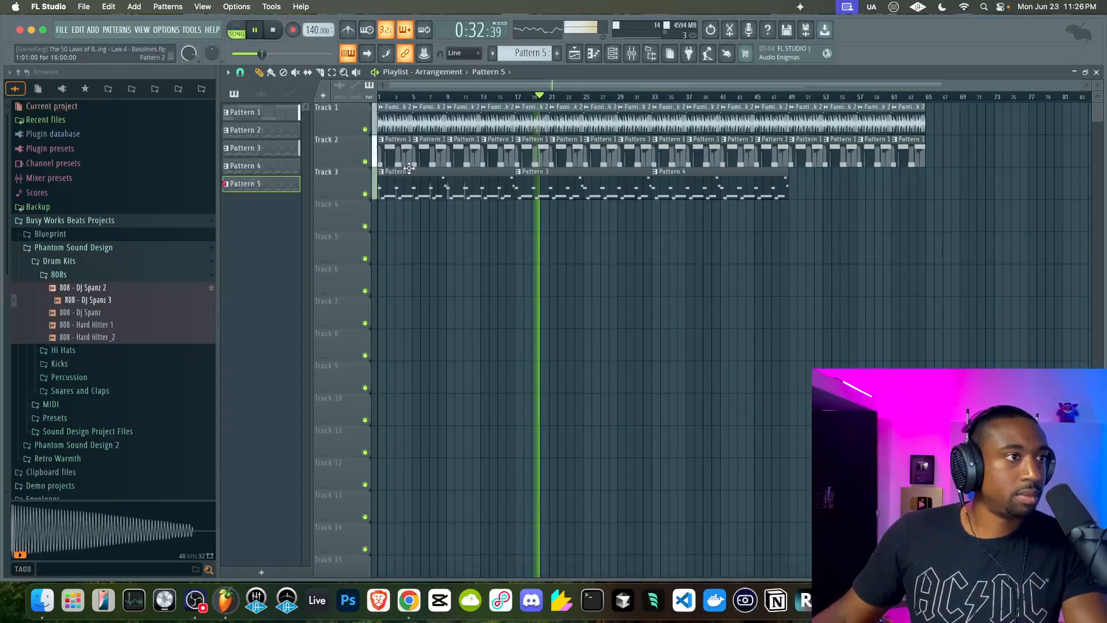
key("F2")
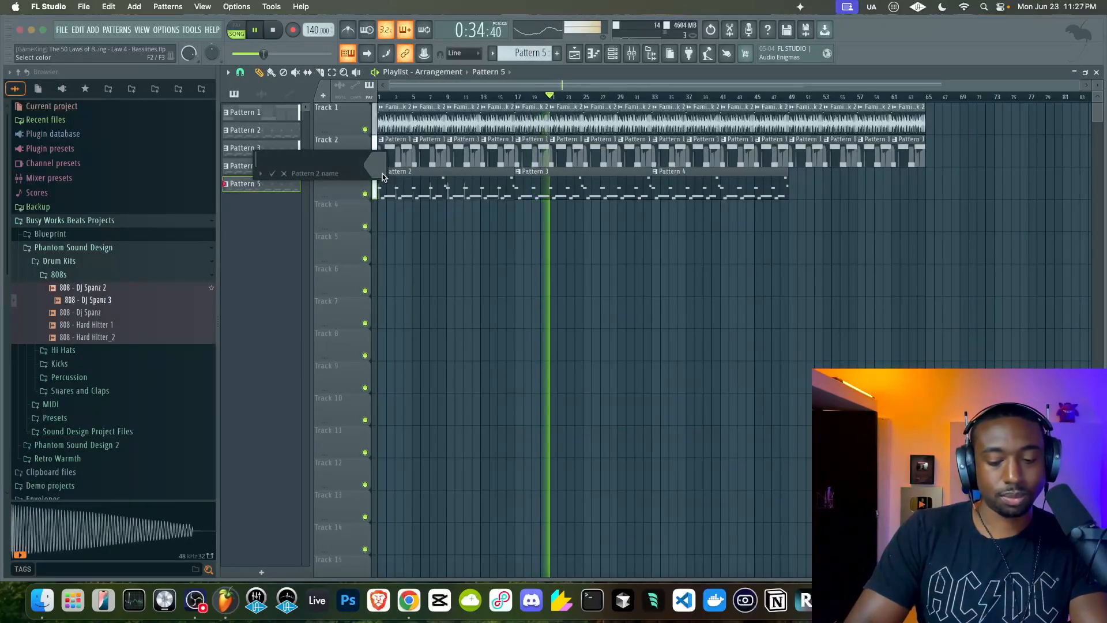
type("Synth Bass")
key("Return")
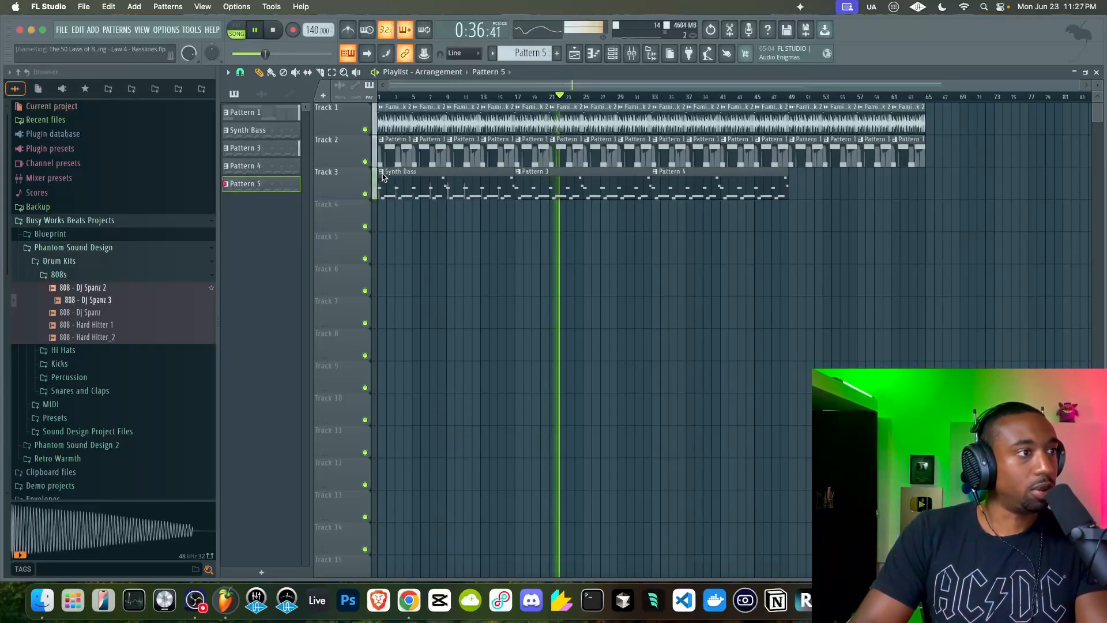
key("F2")
type("Electr")
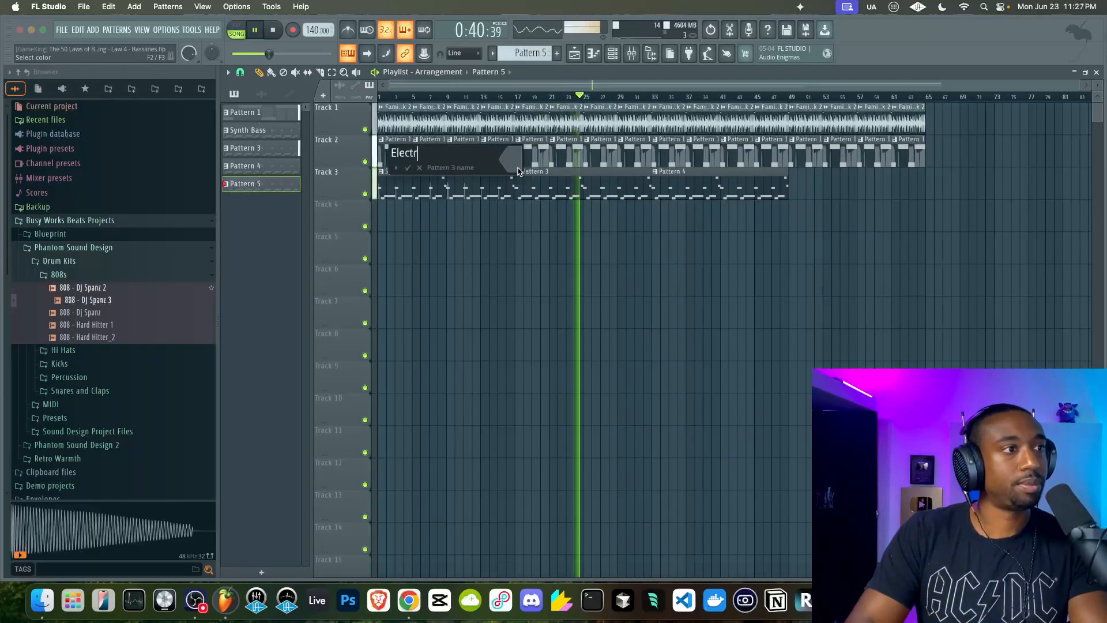
type("ic Bass")
key("Return")
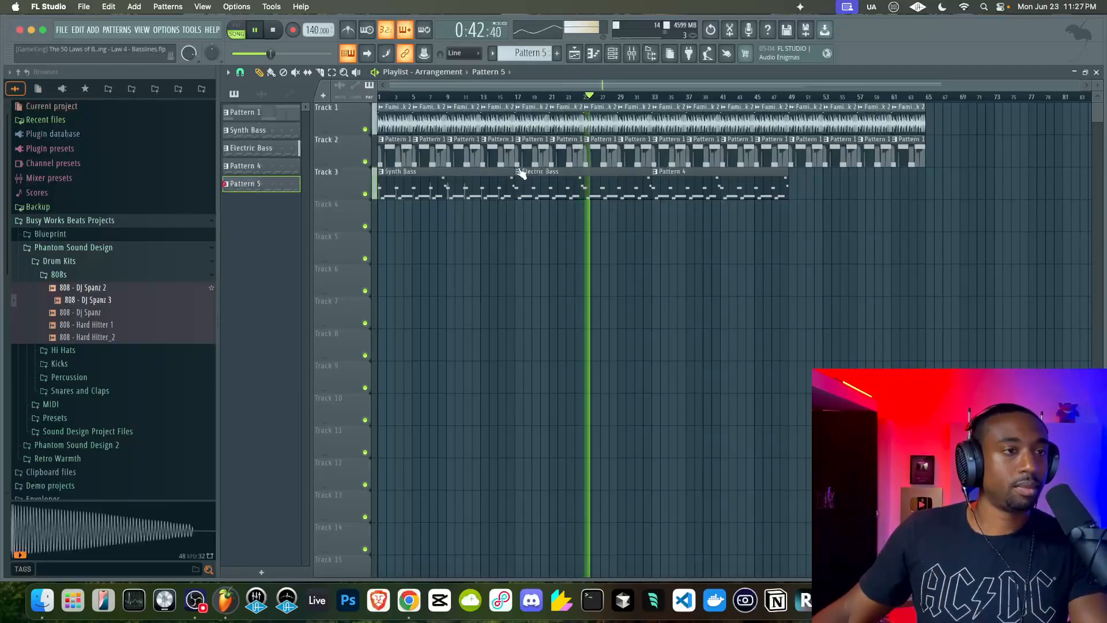
- Rename Pattern 4 as Acoustic Bass from its clip on Track 3
left_click(655, 172)
left_click(660, 184)
type("Acoustic Bass")
key("Return")
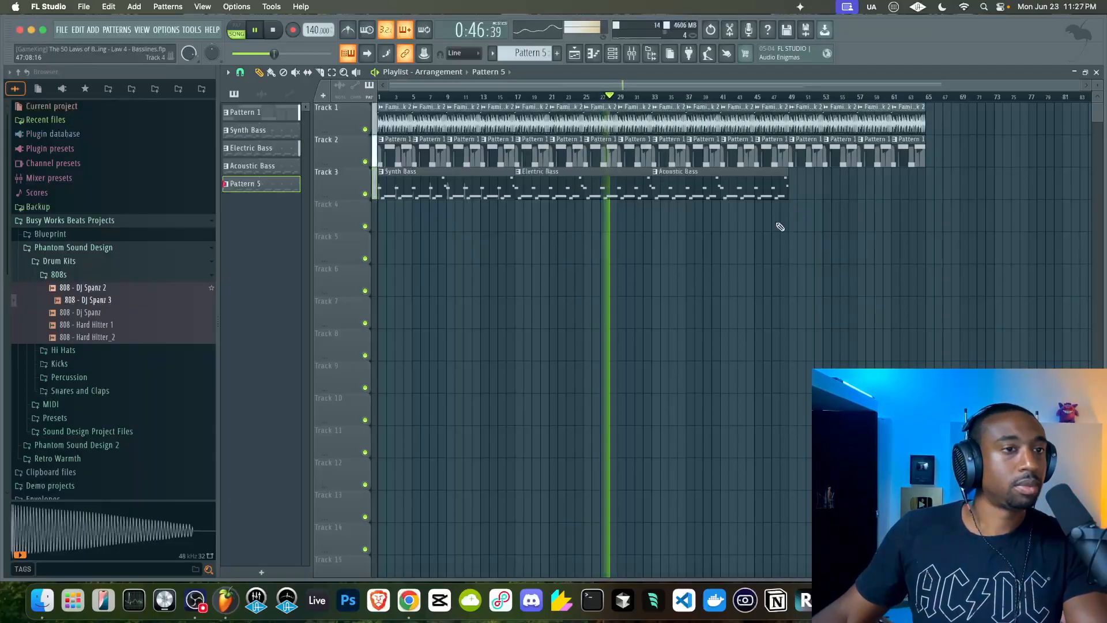
- Check the 808 notes in Pattern 5 and place its clip on Track 3 at bar 49, directly after the Acoustic Bass clip
double_click(693, 185)
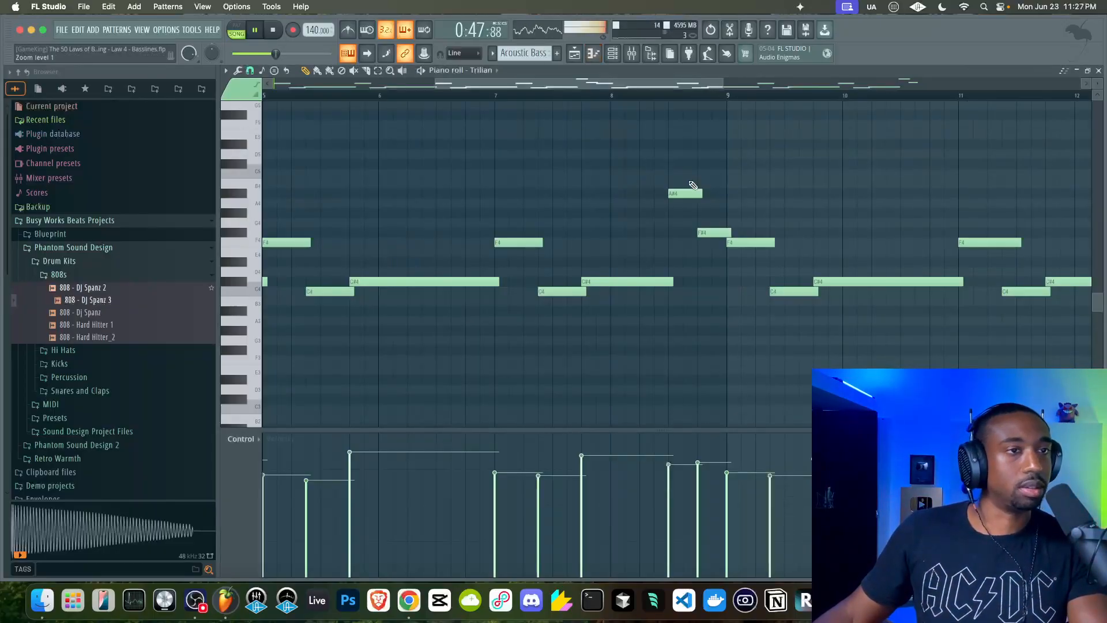
left_click(619, 56)
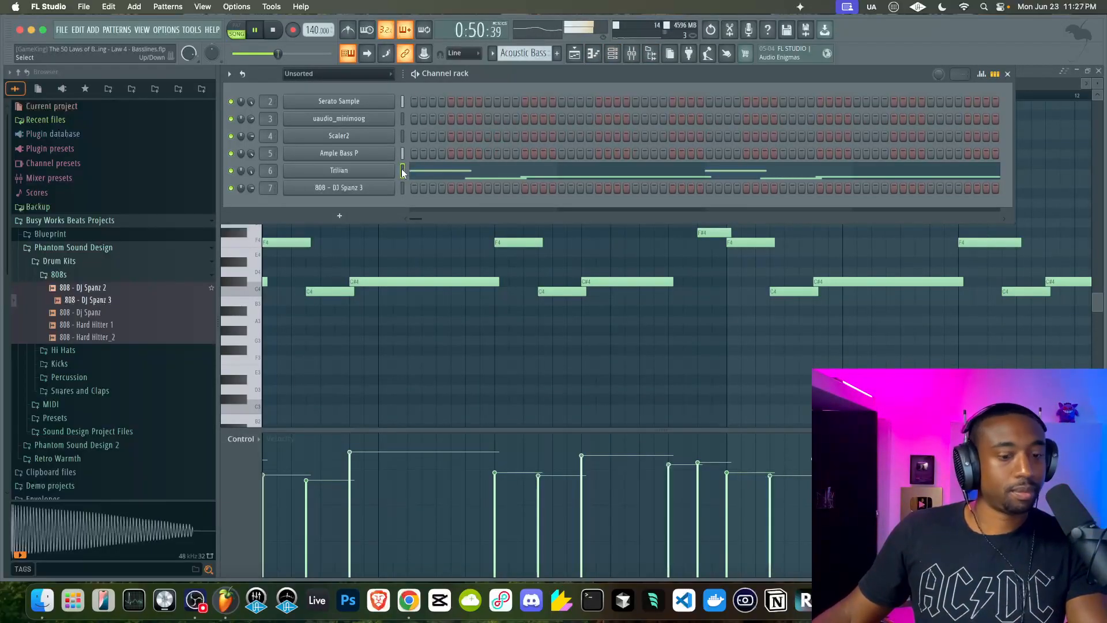
scroll(531, 53, "down", 1)
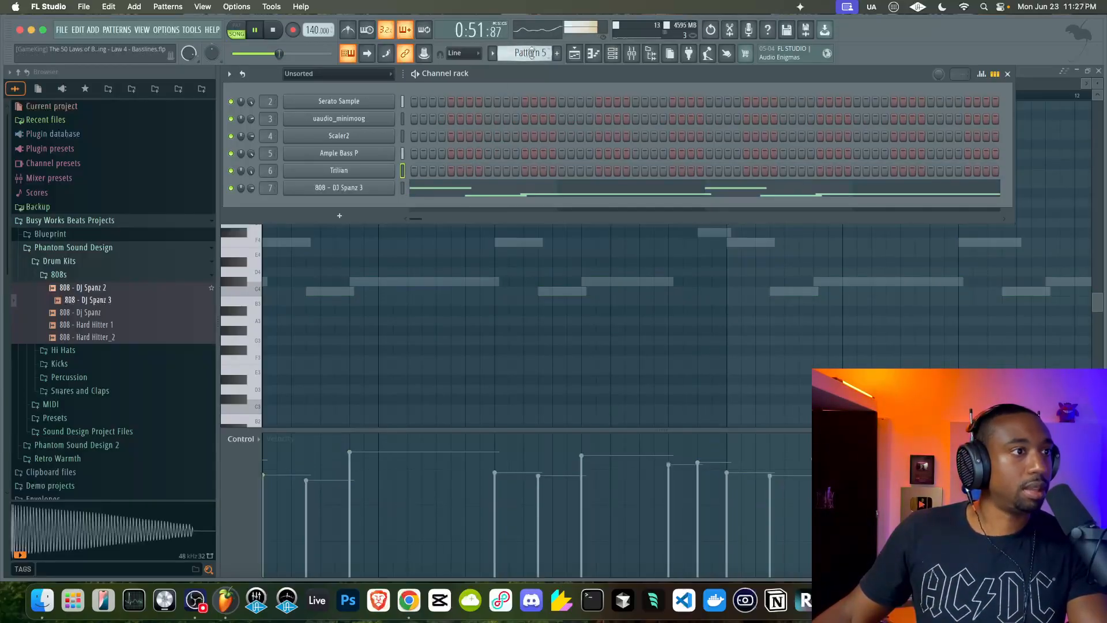
left_click(480, 189)
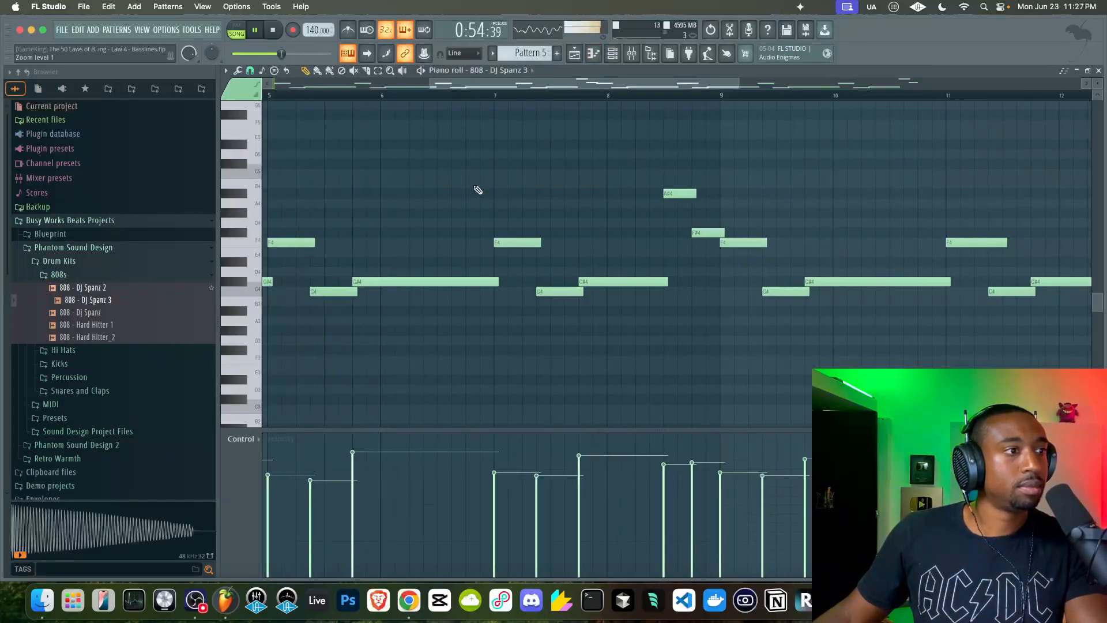
left_click(574, 53)
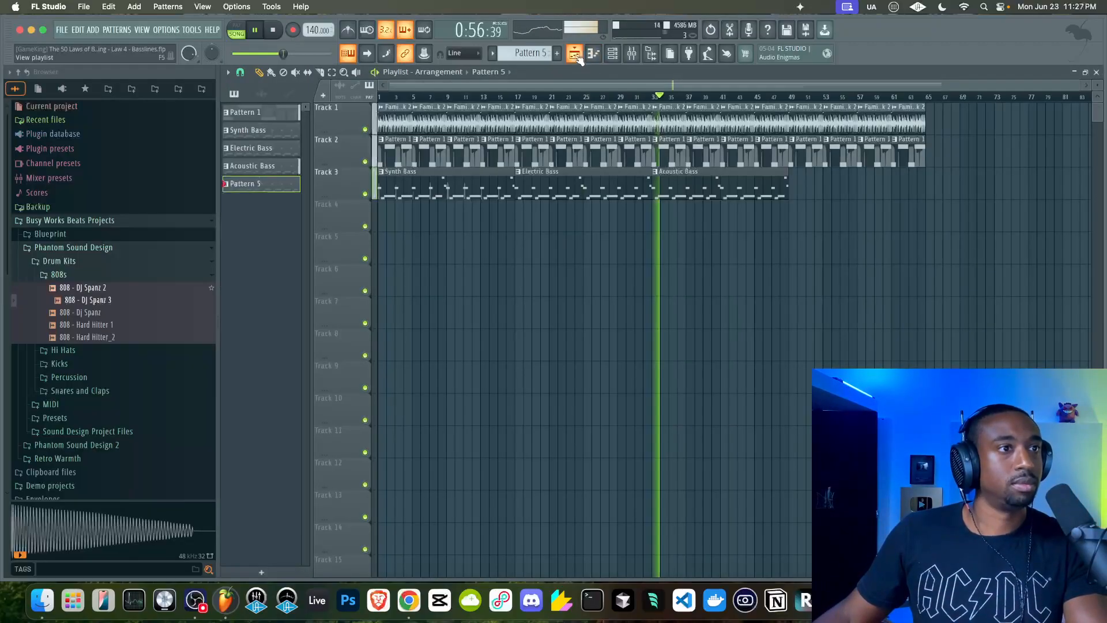
left_click_drag(810, 216, 793, 175)
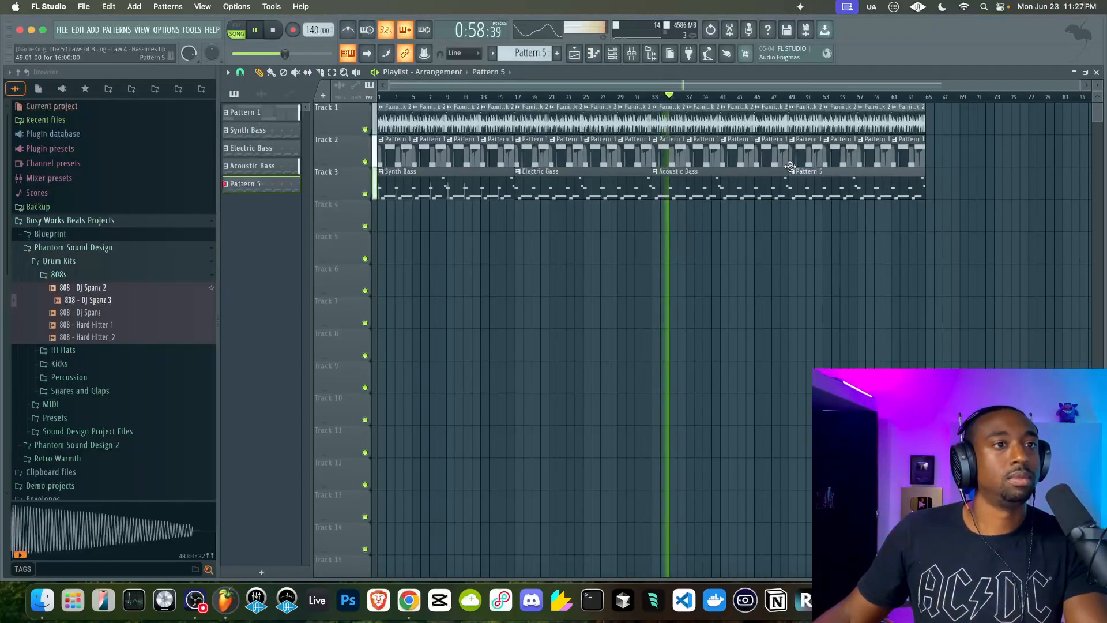
- Inspect the channel settings of Trilian and 808 - DJ Spanz 3
left_click(618, 54)
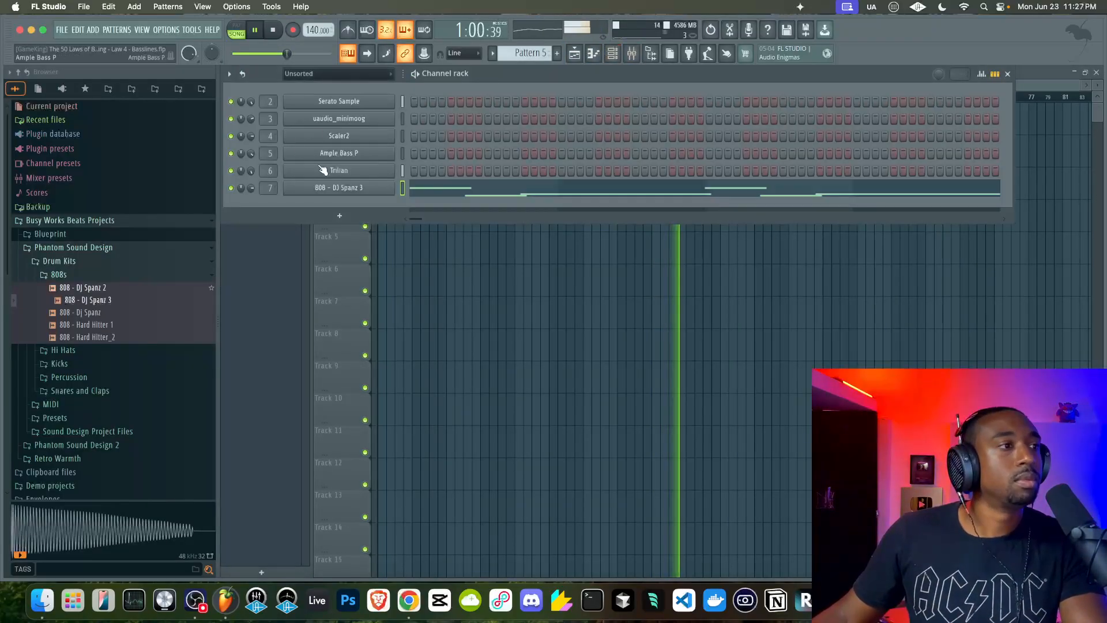
left_click(339, 170)
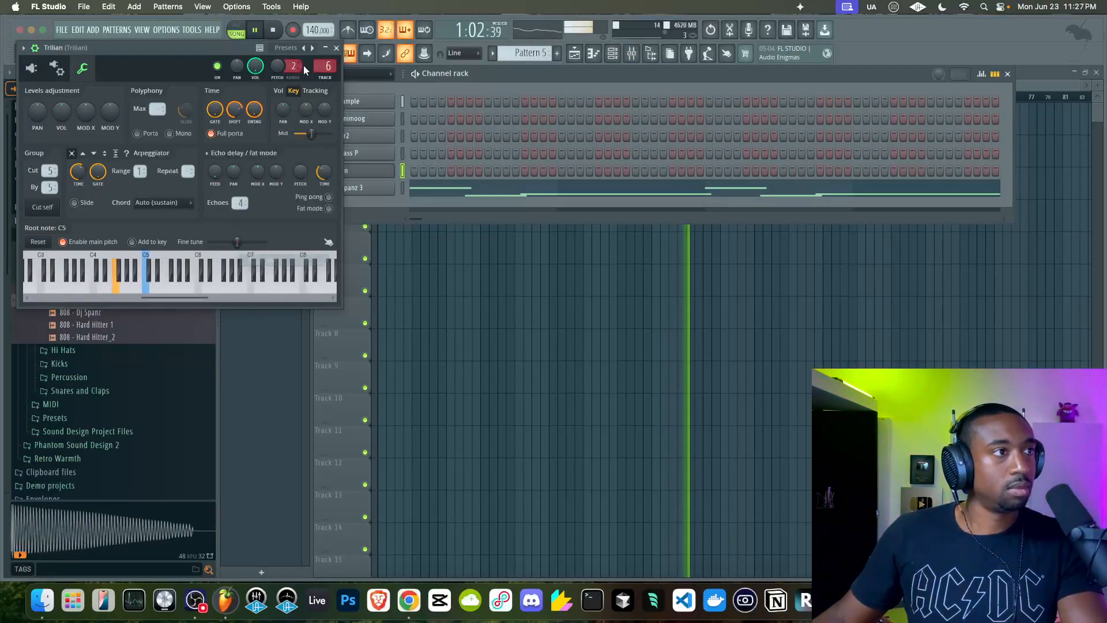
left_click(336, 48)
key("F4")
key("KP_Subtract")
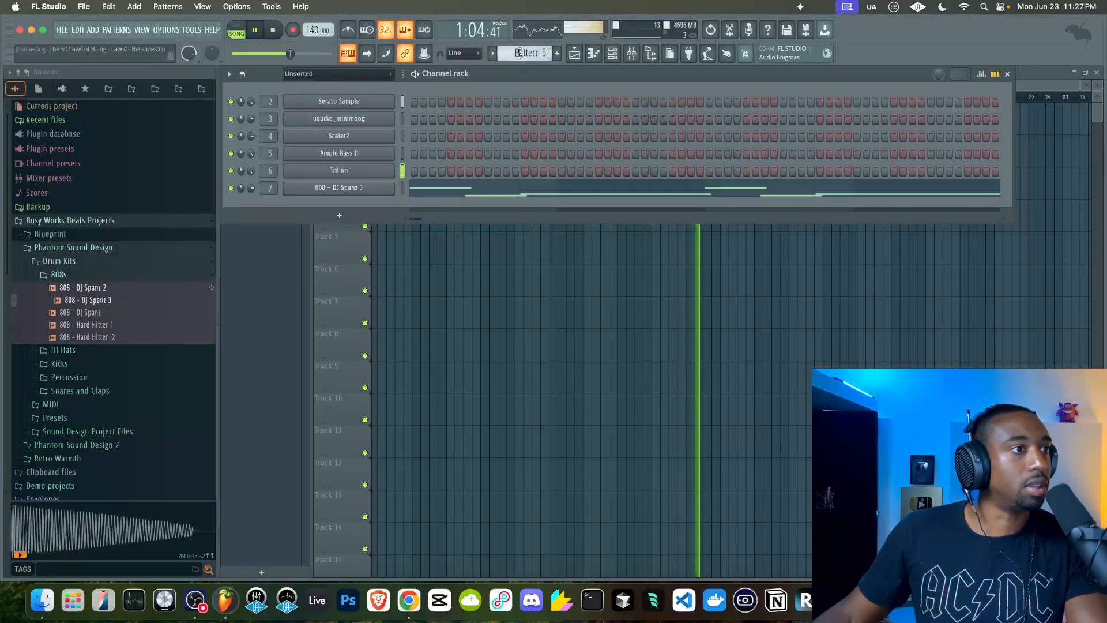
left_click(339, 187)
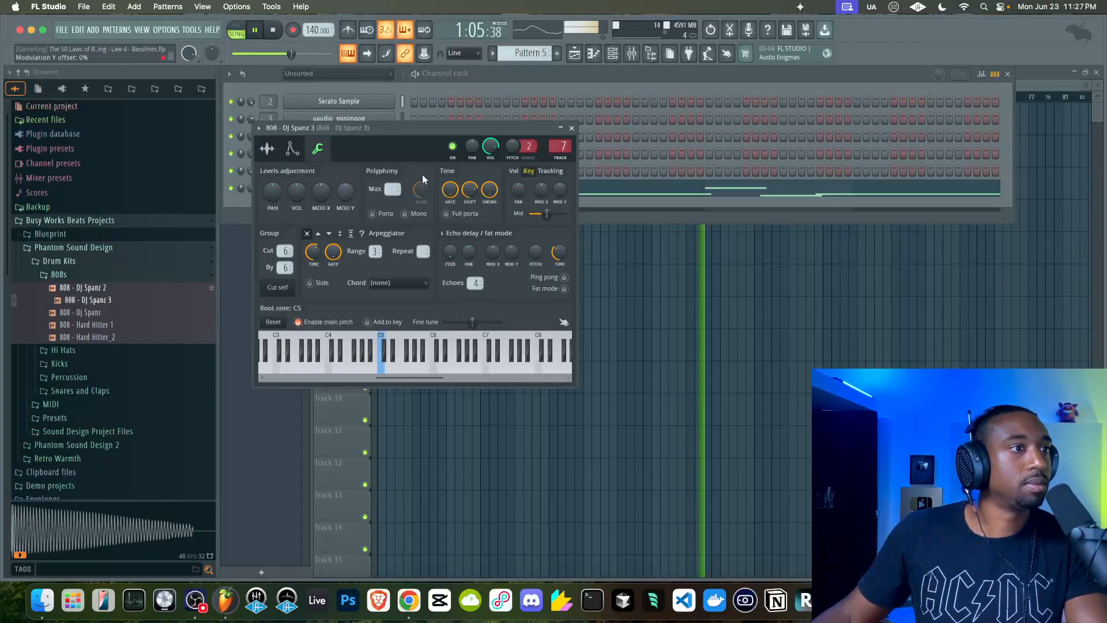
left_click(571, 127)
key("F6")
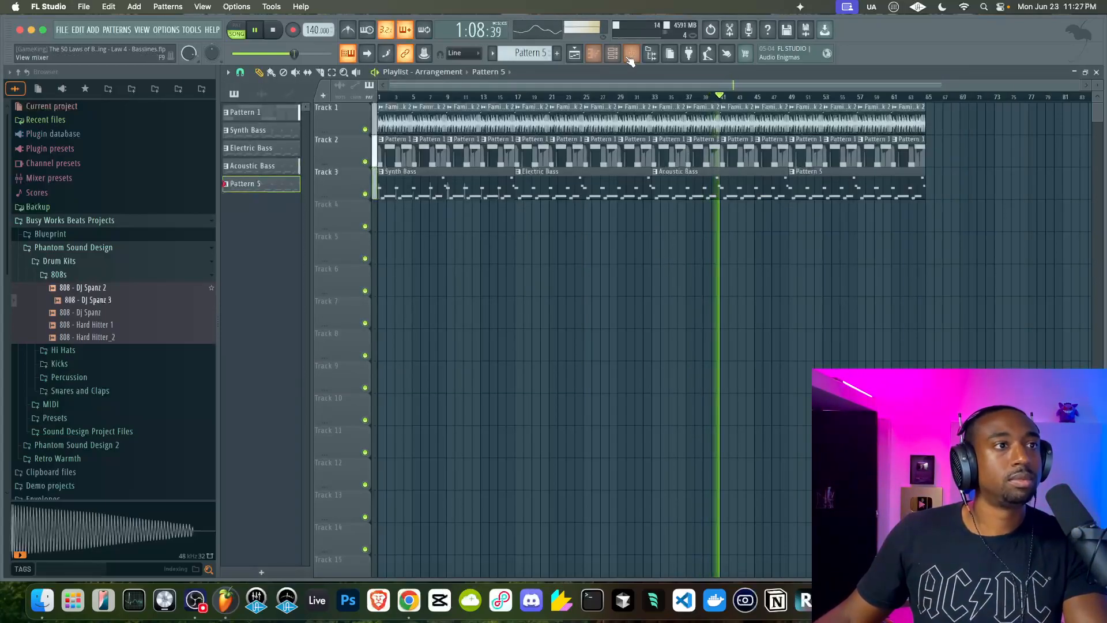
- Play the song from bar 49, where the Pattern 5 clip begins
scroll(622, 141, "down", 2)
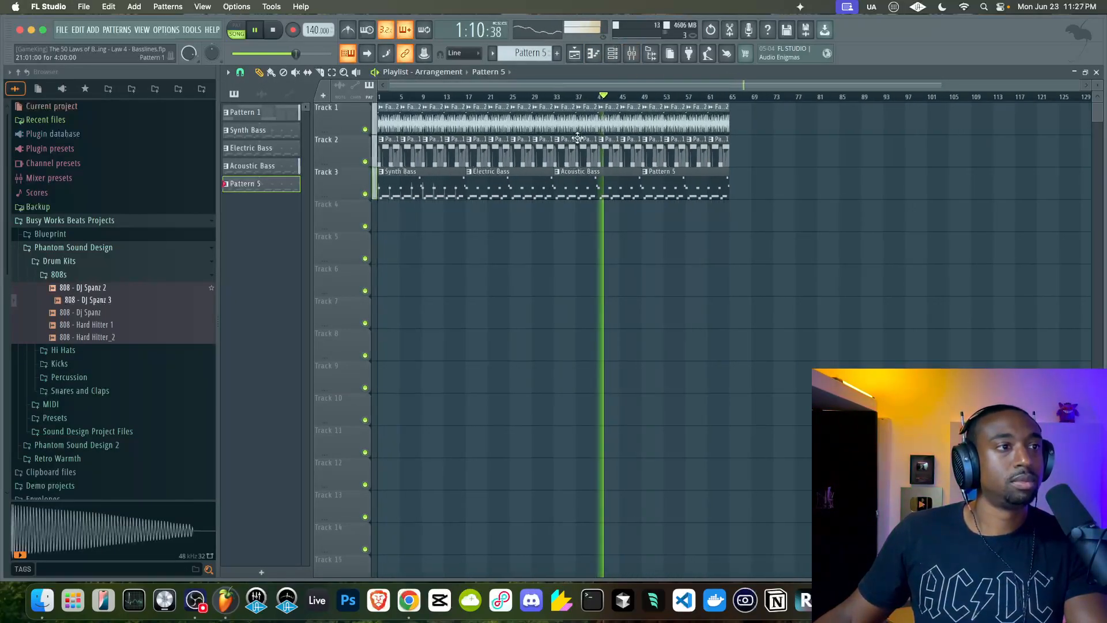
key("space")
scroll(632, 131, "up", 1)
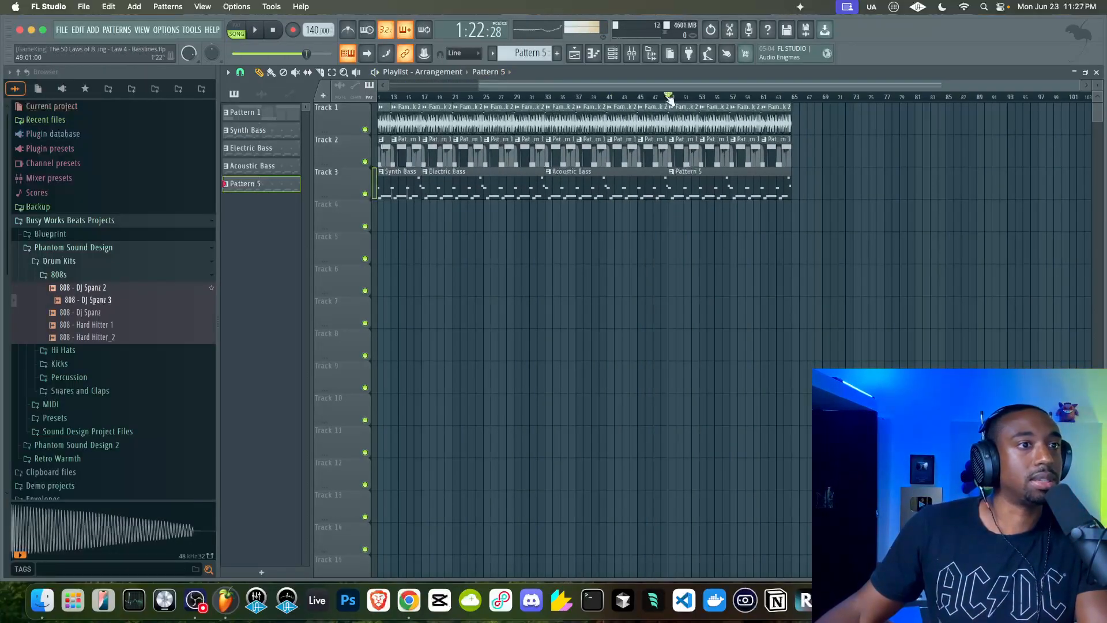
key("space")
- Transpose all the 808 - DJ Spanz 3 notes in Pattern 5 up one octave
key("F7")
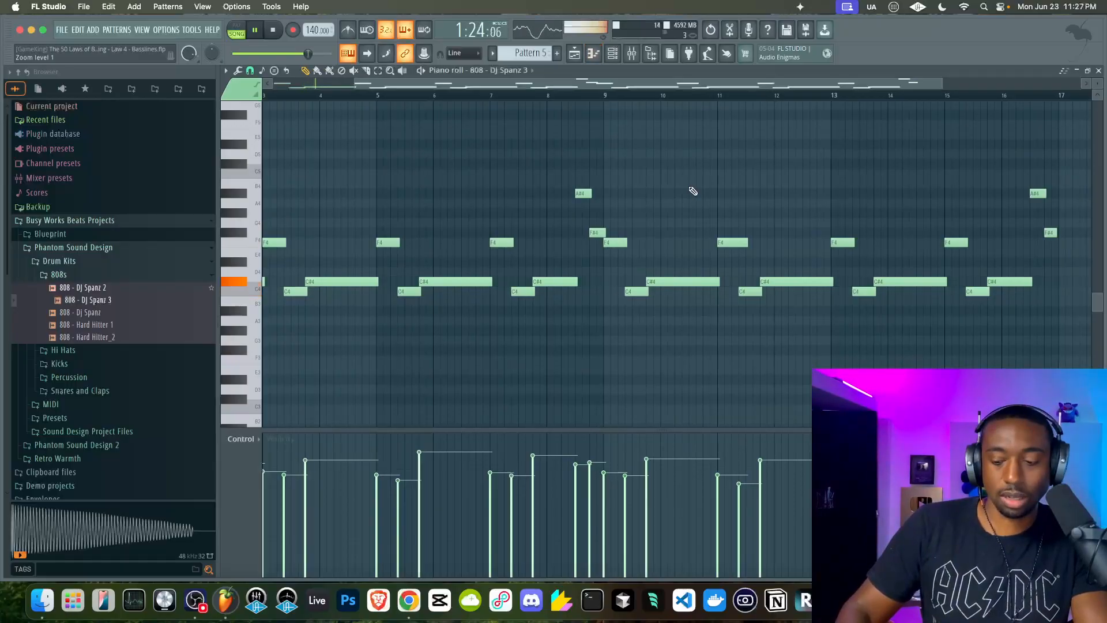
key("ctrl+Up")
scroll(693, 191, "up", 1)
left_click(648, 53)
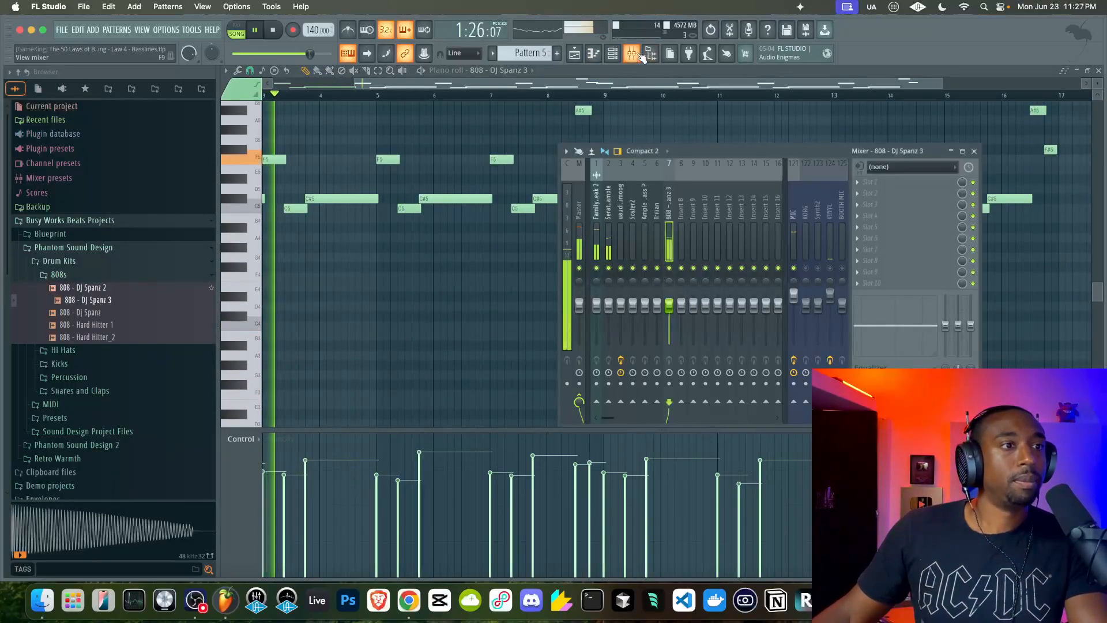
key("F9")
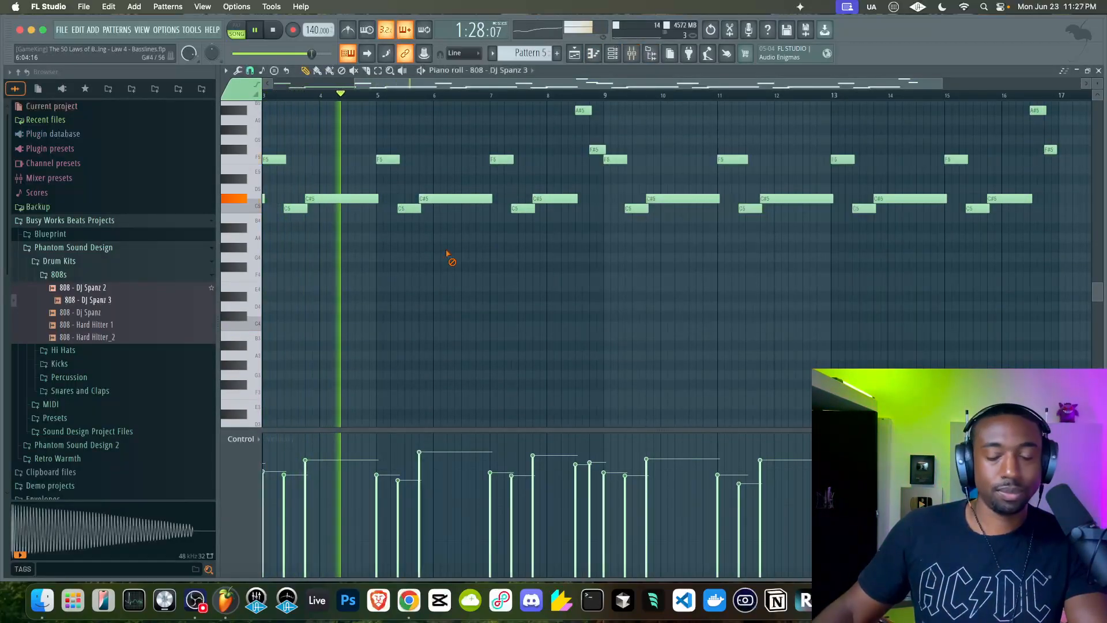
- Try the 808 - DJ Spanz 3 notes another octave higher and bring them back down one octave
left_click(614, 55)
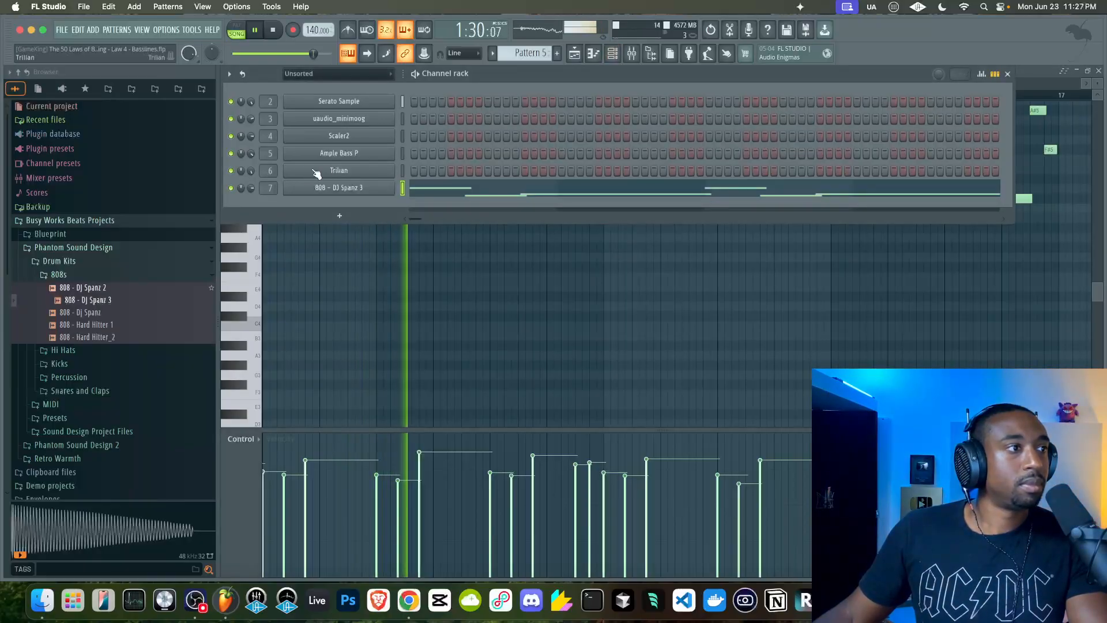
left_click(339, 187)
key("F7")
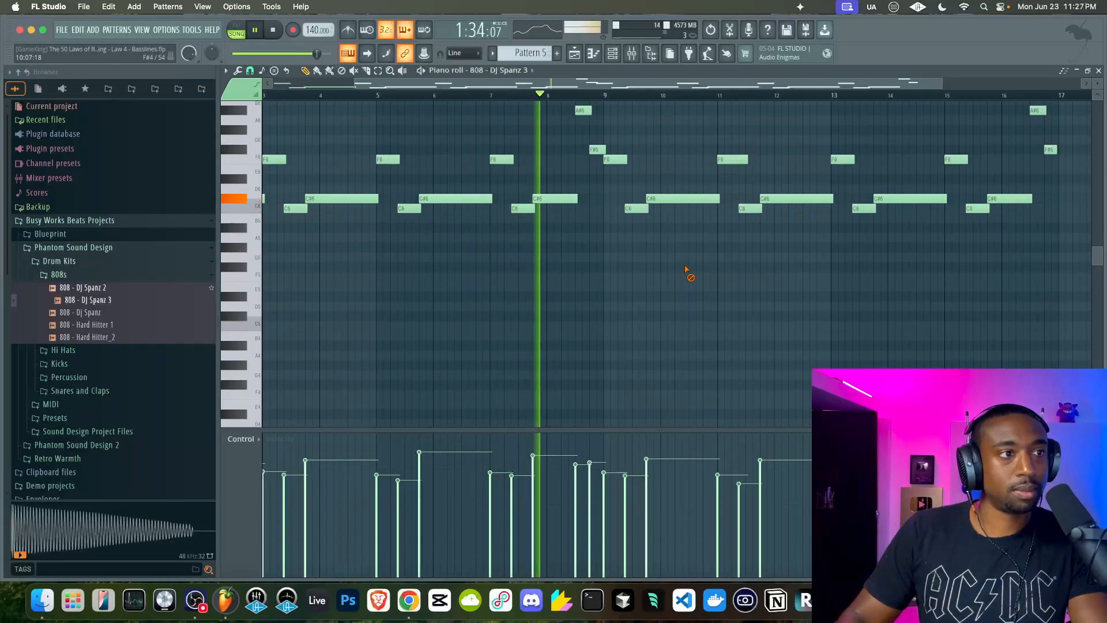
key("ctrl+Down")
key("F9")
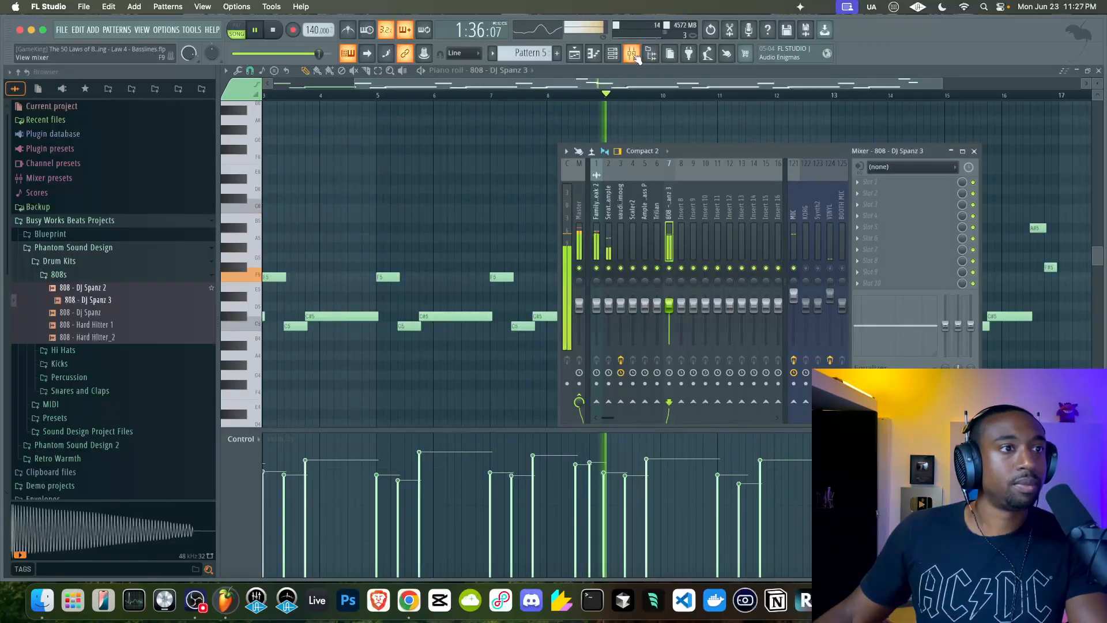
- Play the arrangement from the beginning in the playlist and hide the browser
key("space")
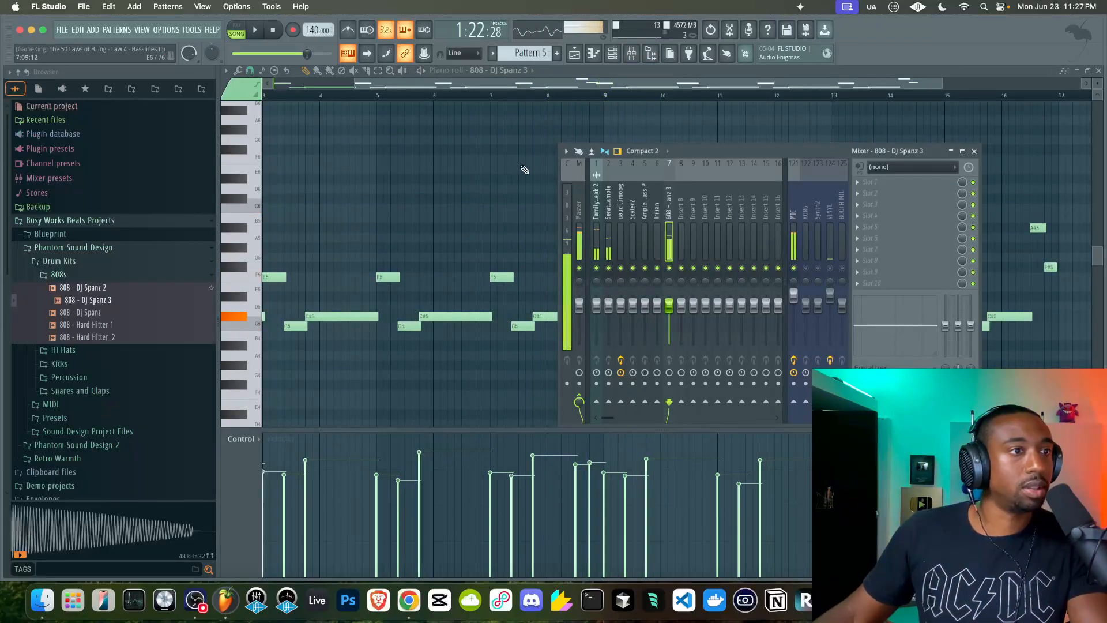
key("F9")
key("space")
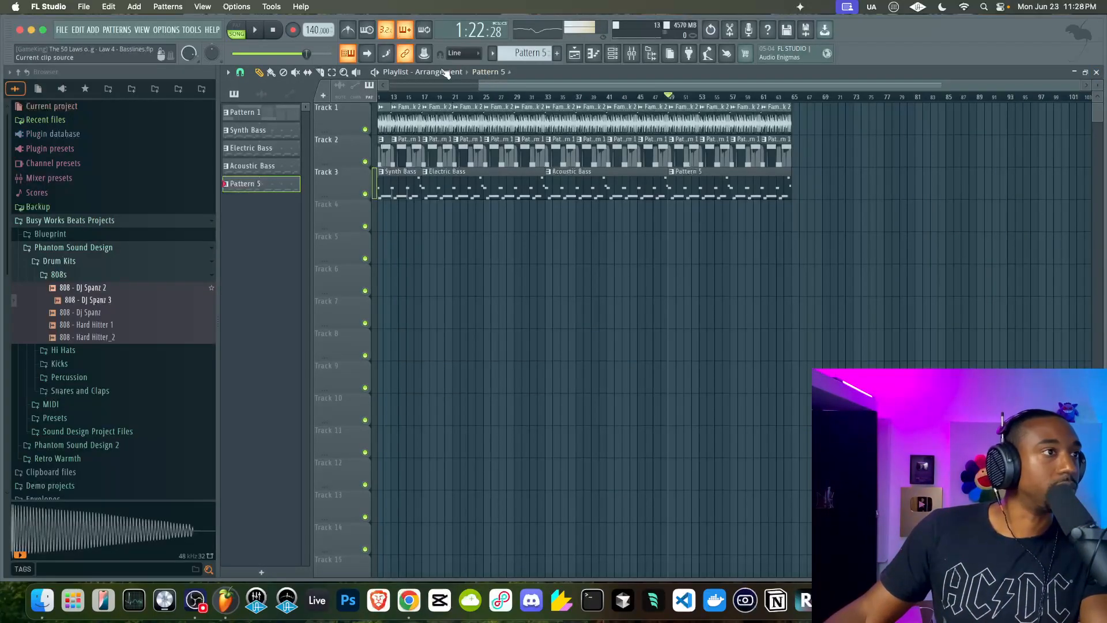
key("space")
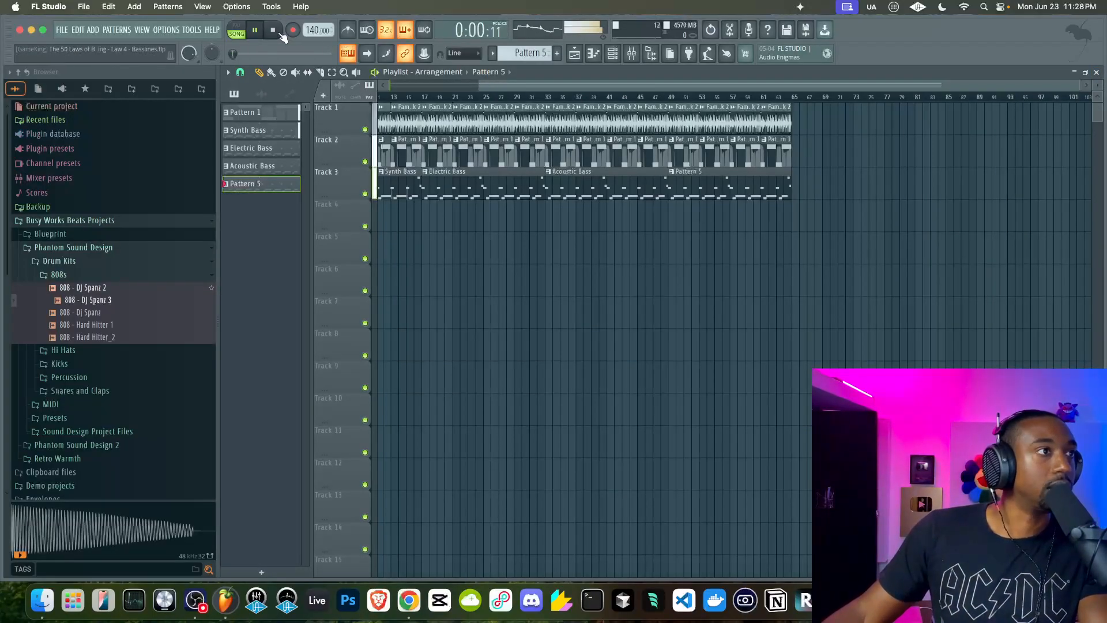
left_click(635, 56)
key("F9")
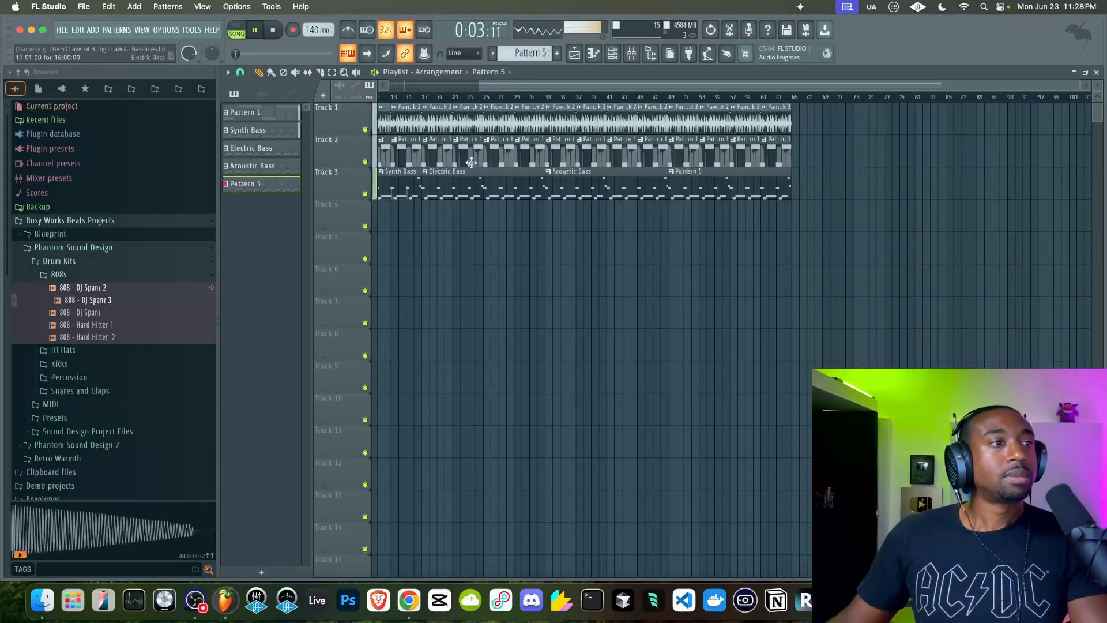
key("alt+F8")
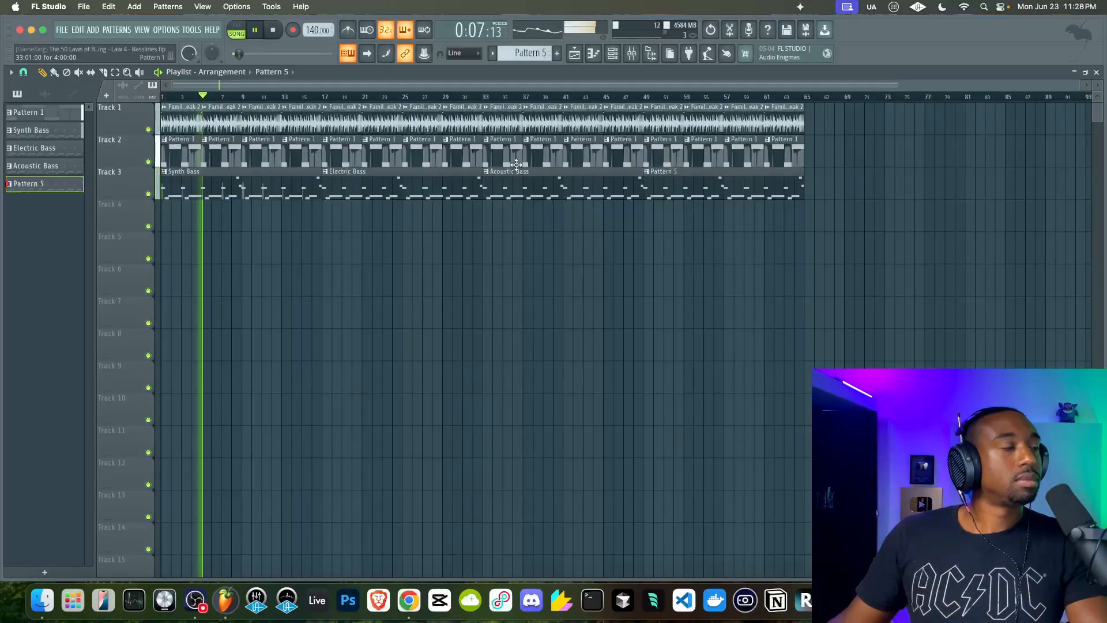
- Review the uaudio_minimoog instrument and the uaudio_studio_d_chorus effect on its mixer track during playback
key("F6")
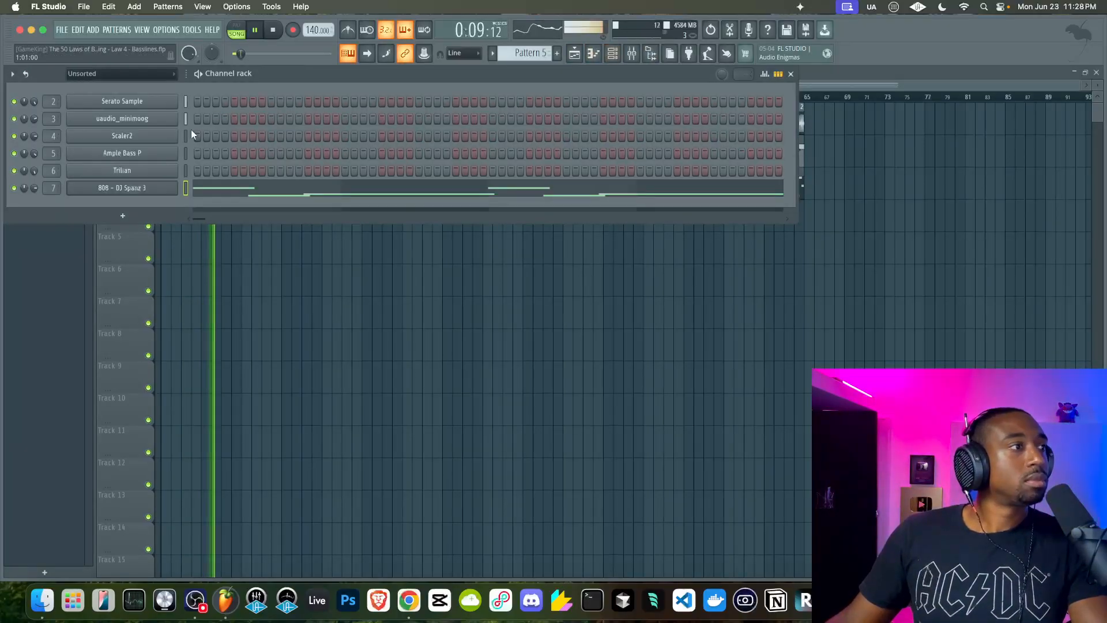
left_click(164, 118)
left_click(130, 145)
left_click(104, 145)
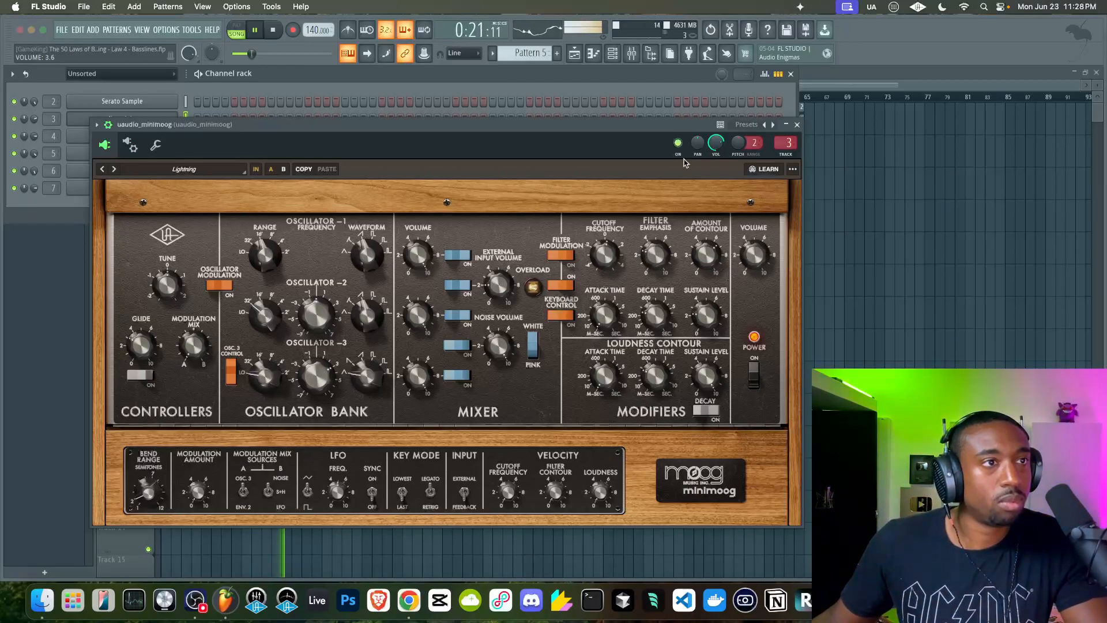
left_click(632, 54)
left_click(797, 125)
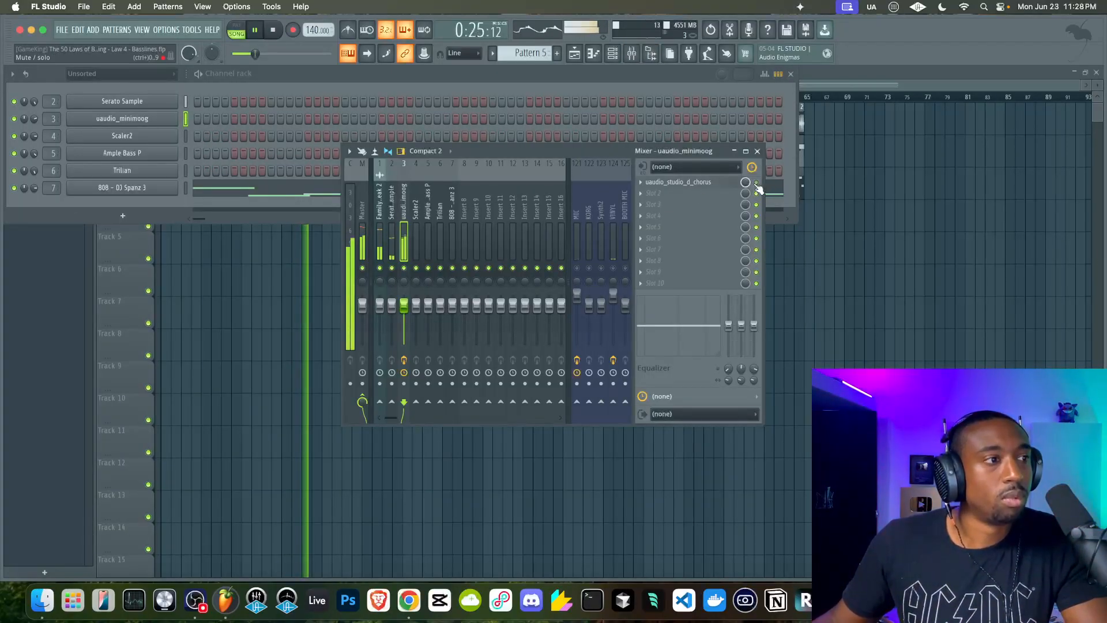
left_click(730, 182)
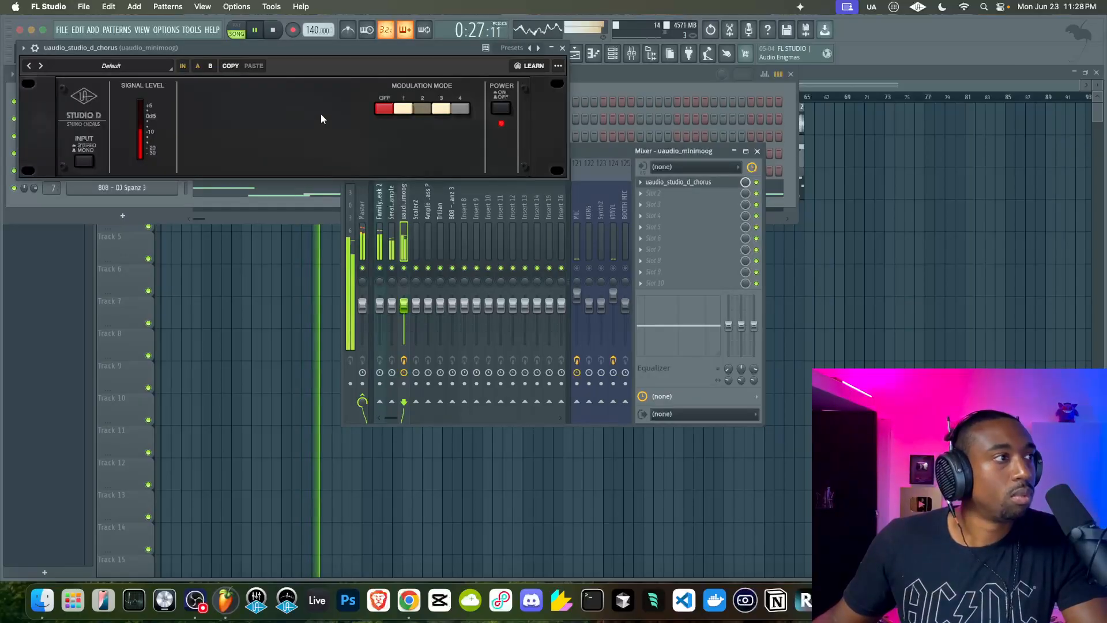
left_click(563, 47)
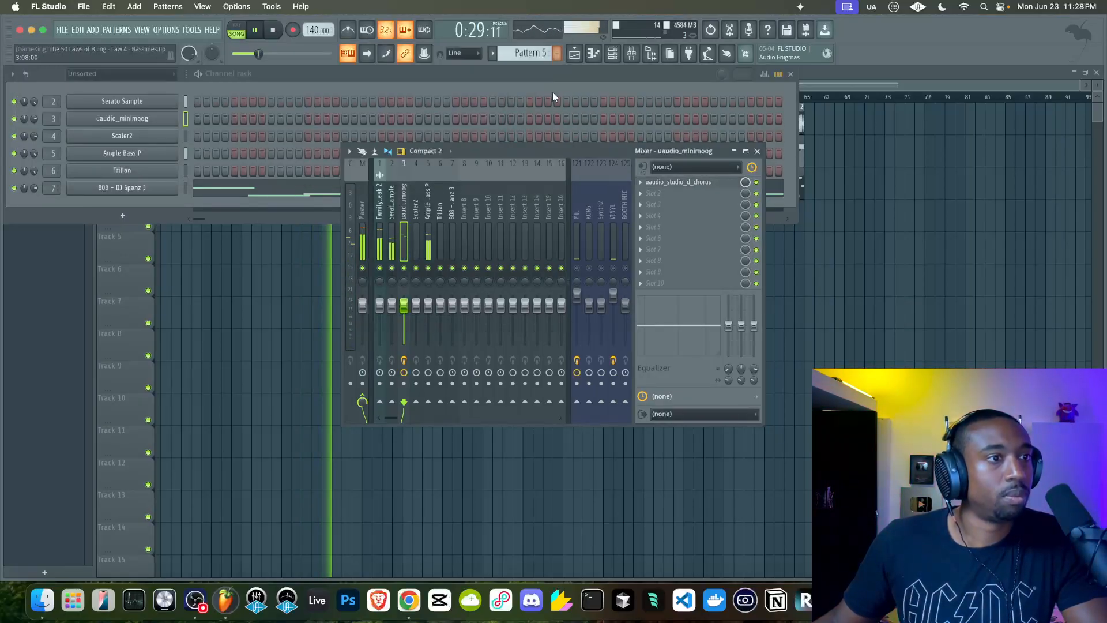
key("F5")
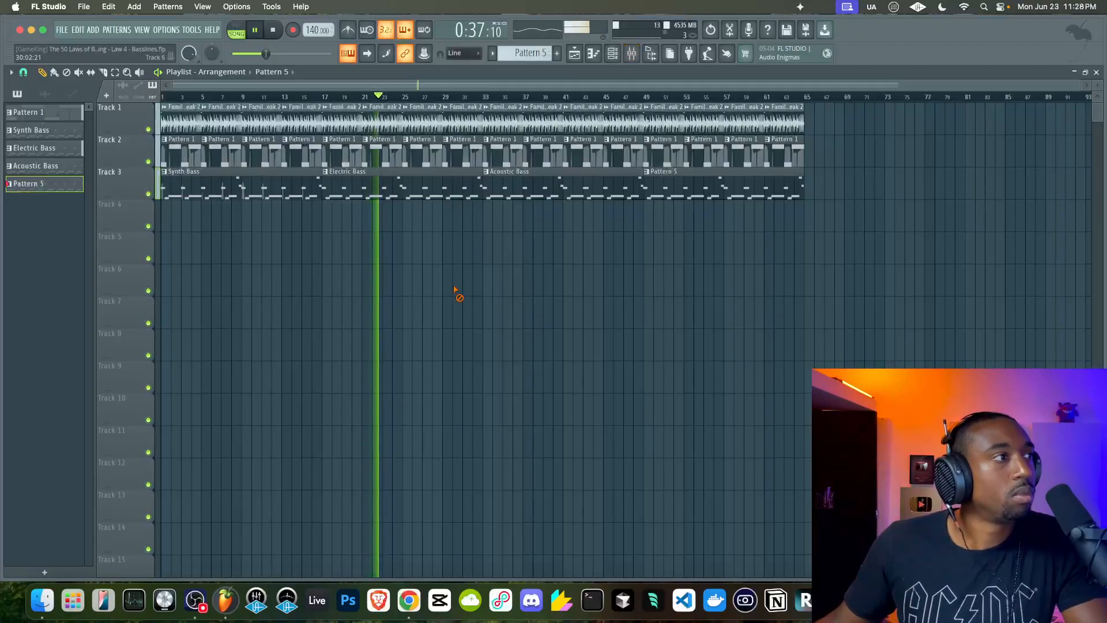
- Check the Family Break 2 track in the mixer during playback
left_click(638, 56)
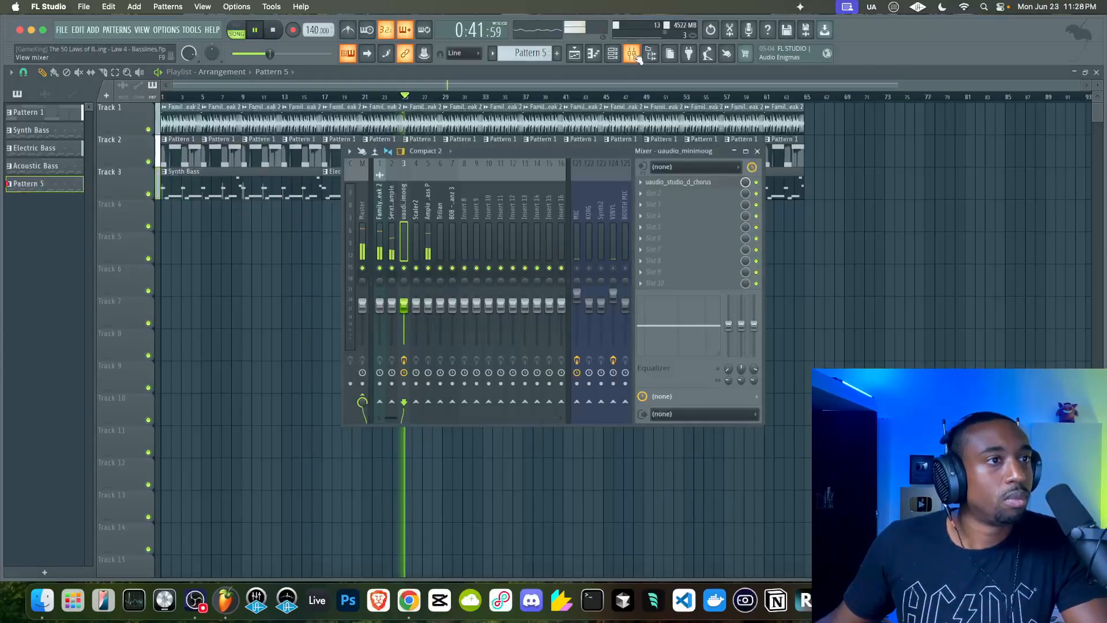
left_click(379, 230)
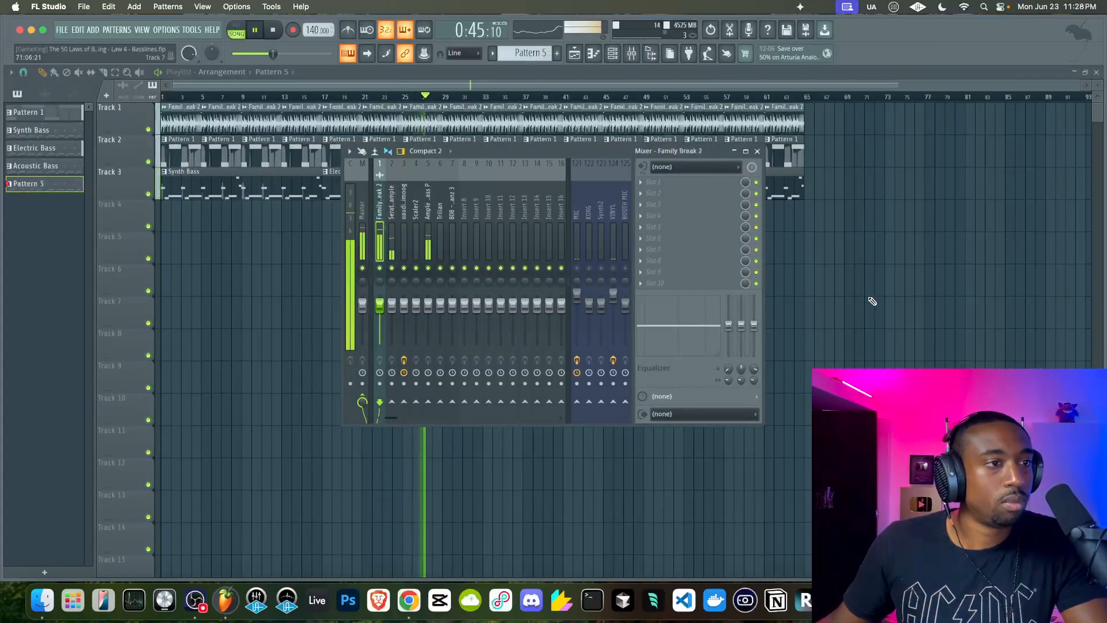
key("F9")
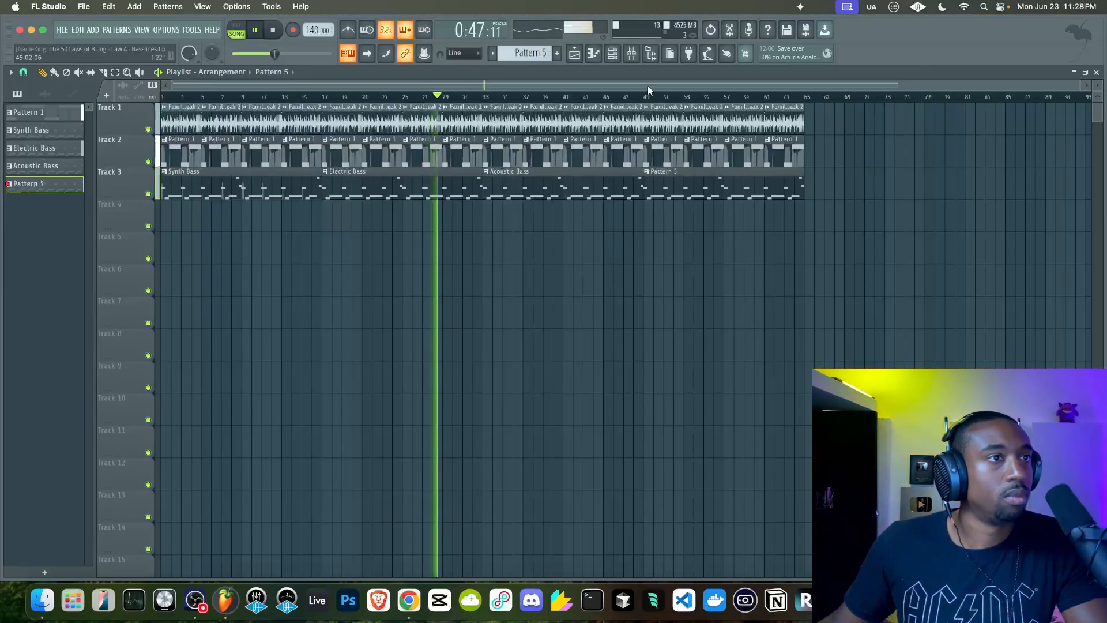
- Review the Ample Bass P instrument and its amp page, and return to the playlist
left_click(613, 53)
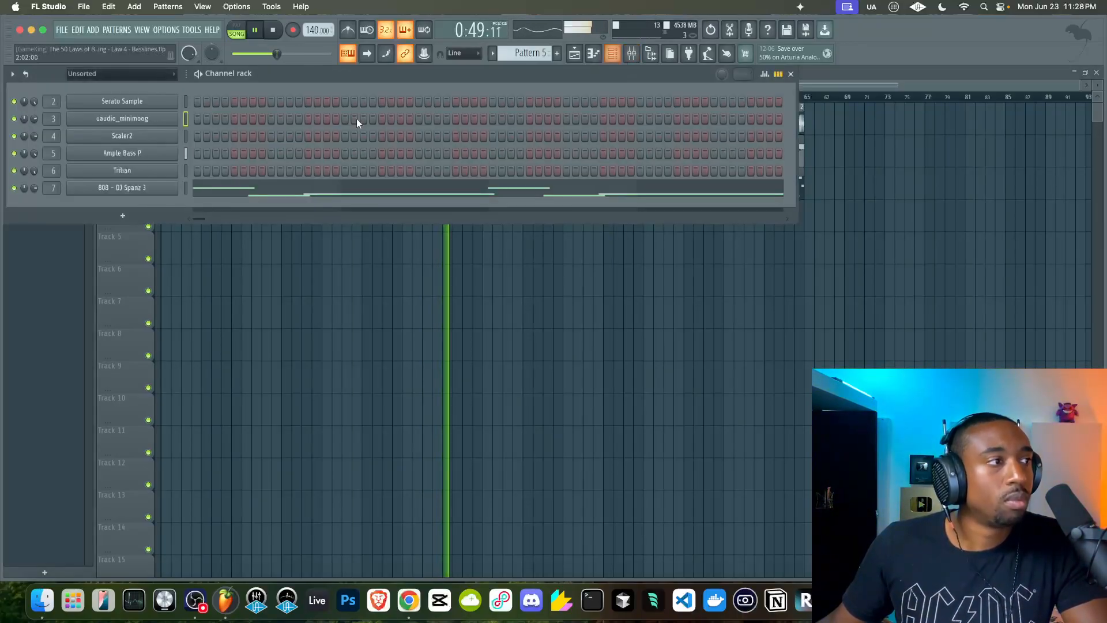
left_click(161, 153)
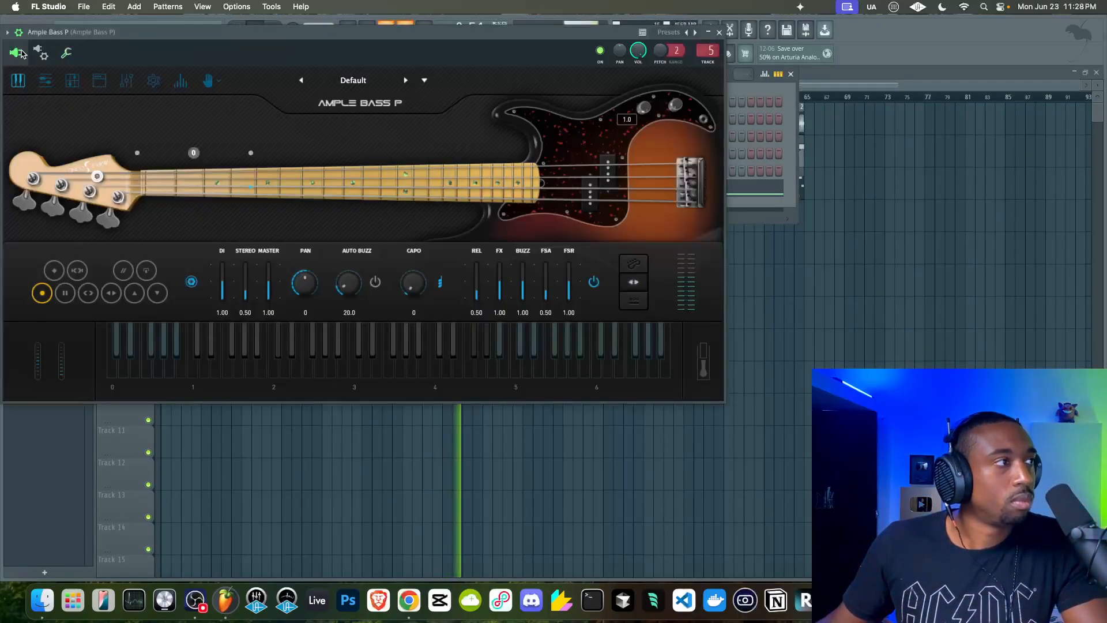
left_click(101, 81)
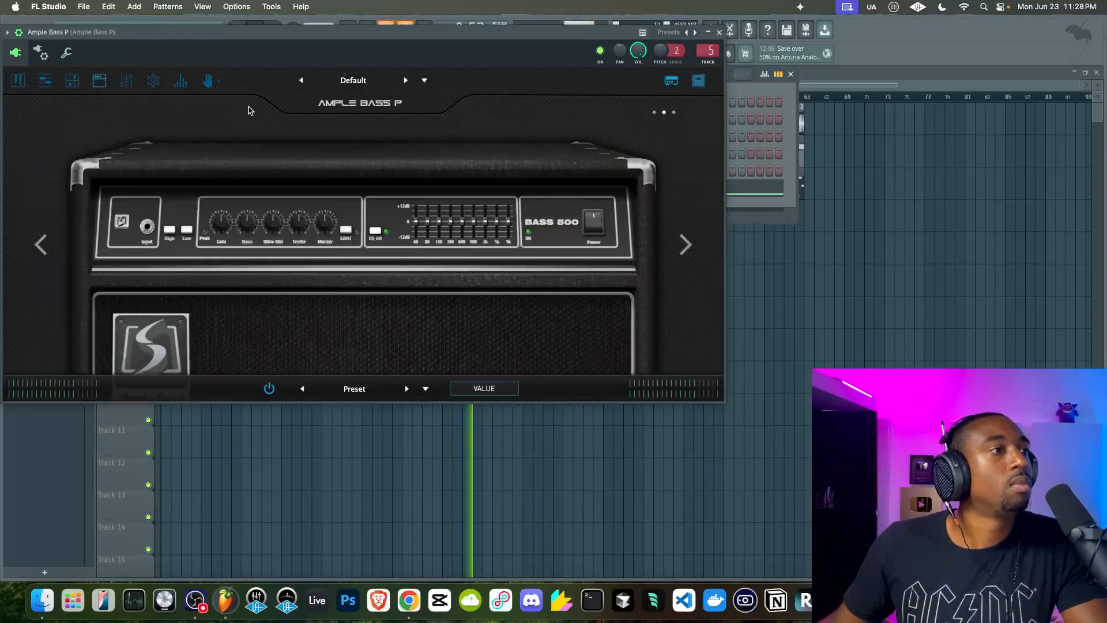
left_click(719, 32)
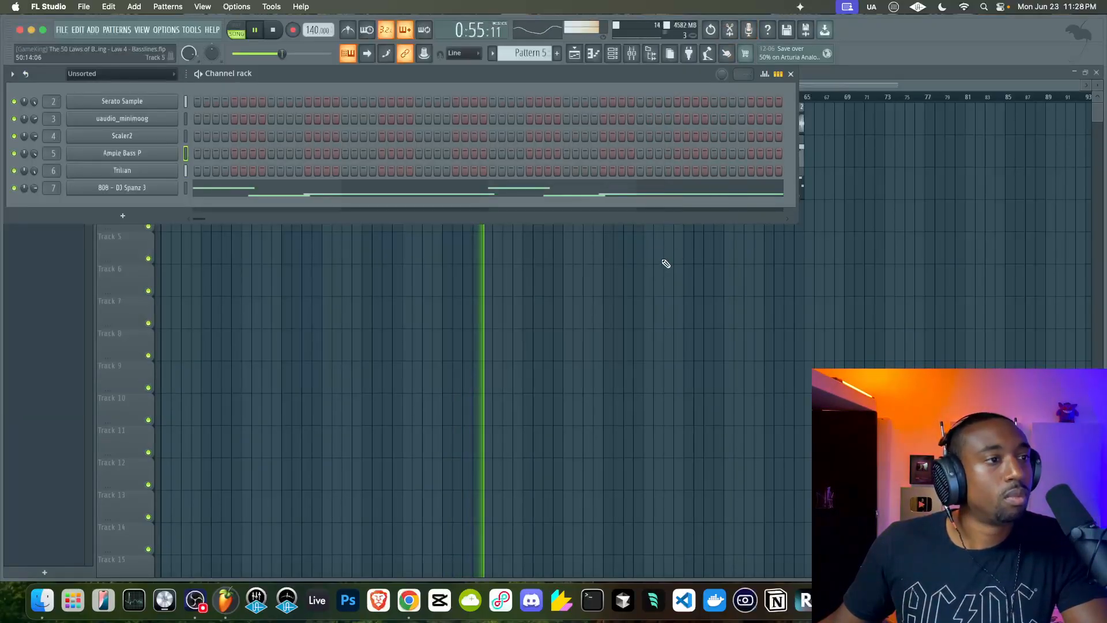
key("F6")
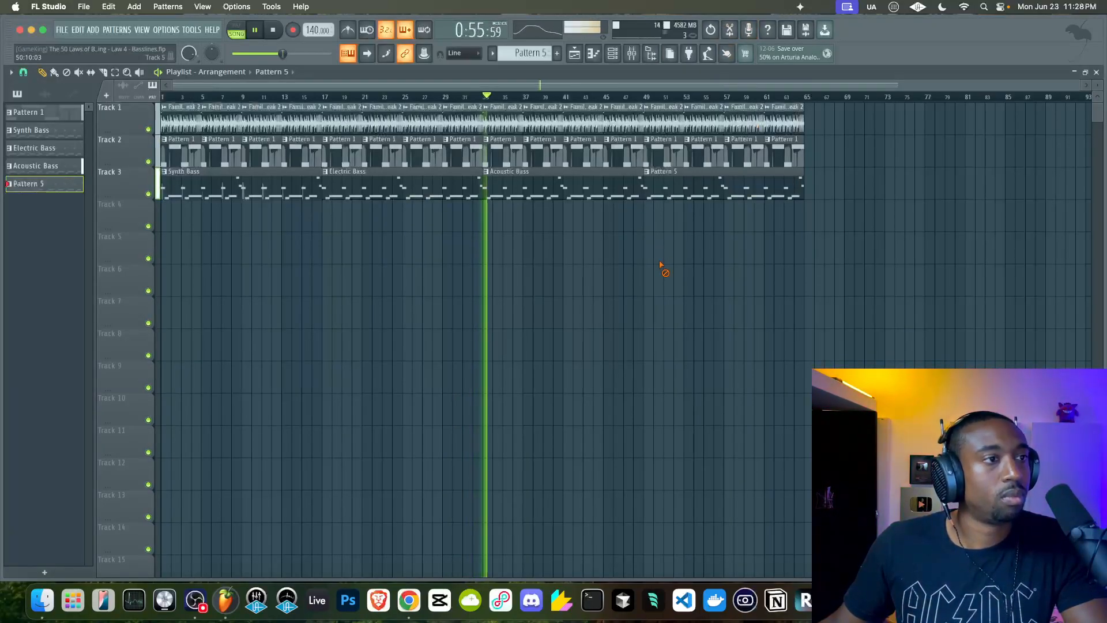
left_click(633, 54)
key("F9")
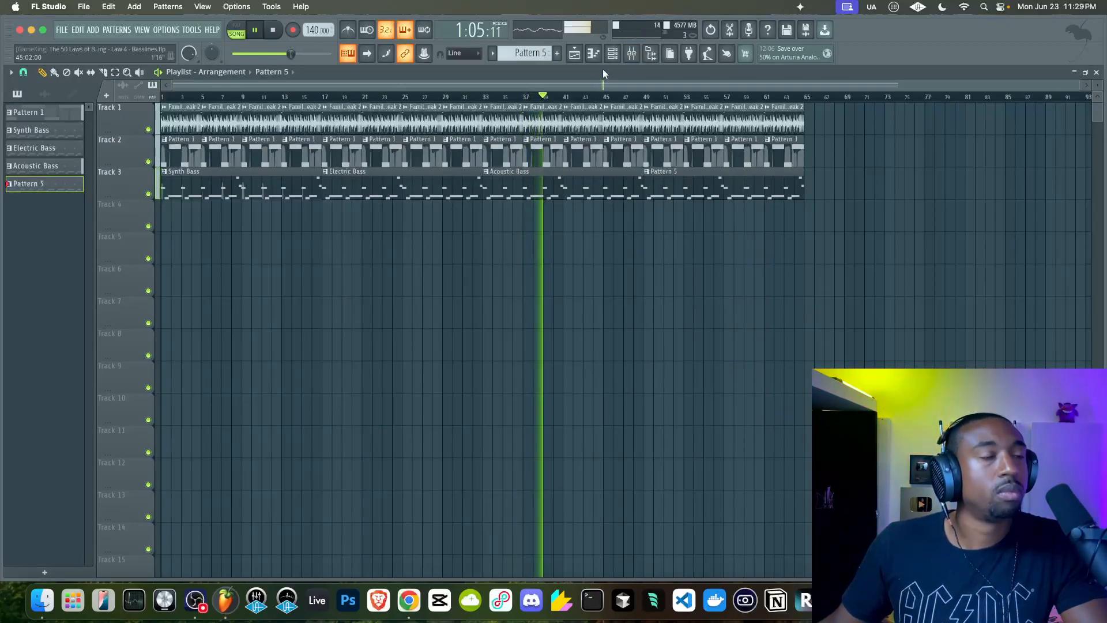
- Review the Trilian instrument's miscellaneous settings during playback and return to the playlist
key("F6")
left_click(100, 176)
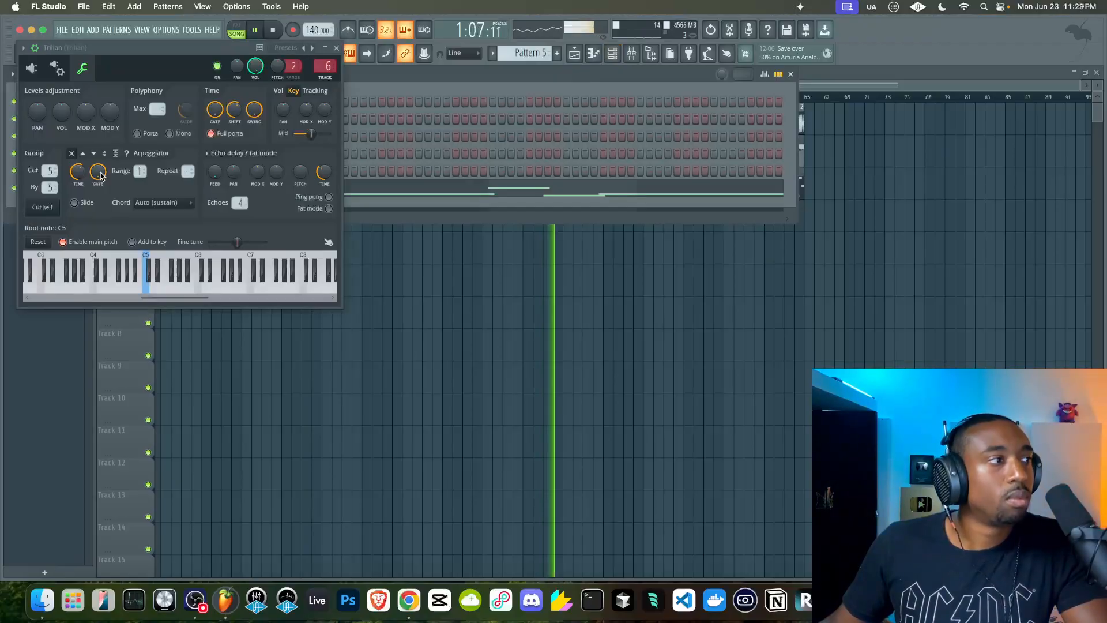
right_click(237, 111)
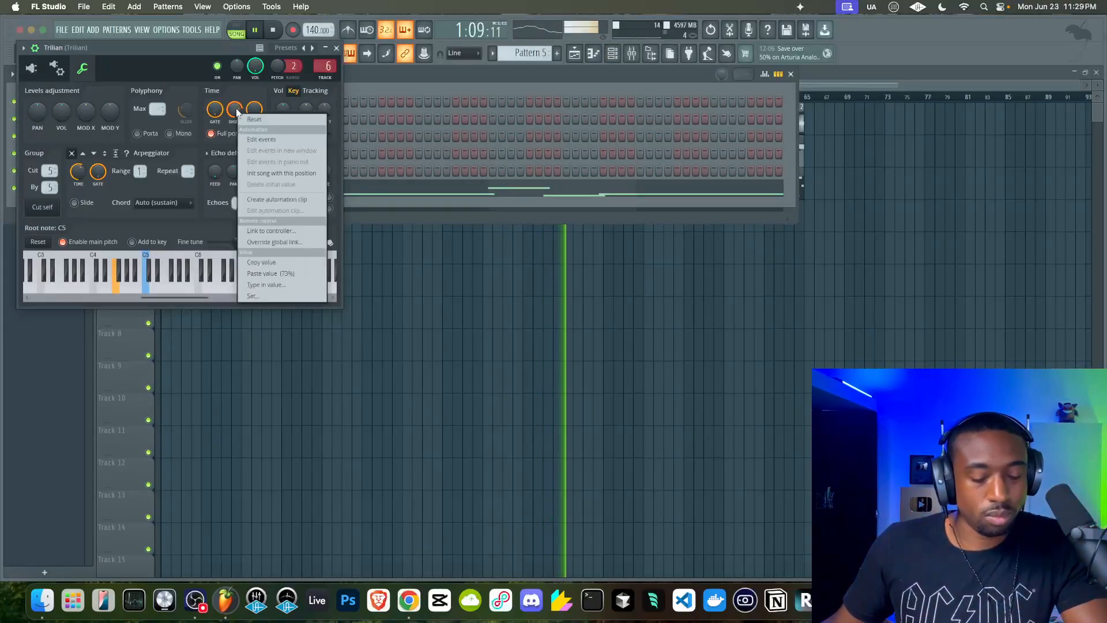
key("Escape")
left_click(337, 48)
key("F6")
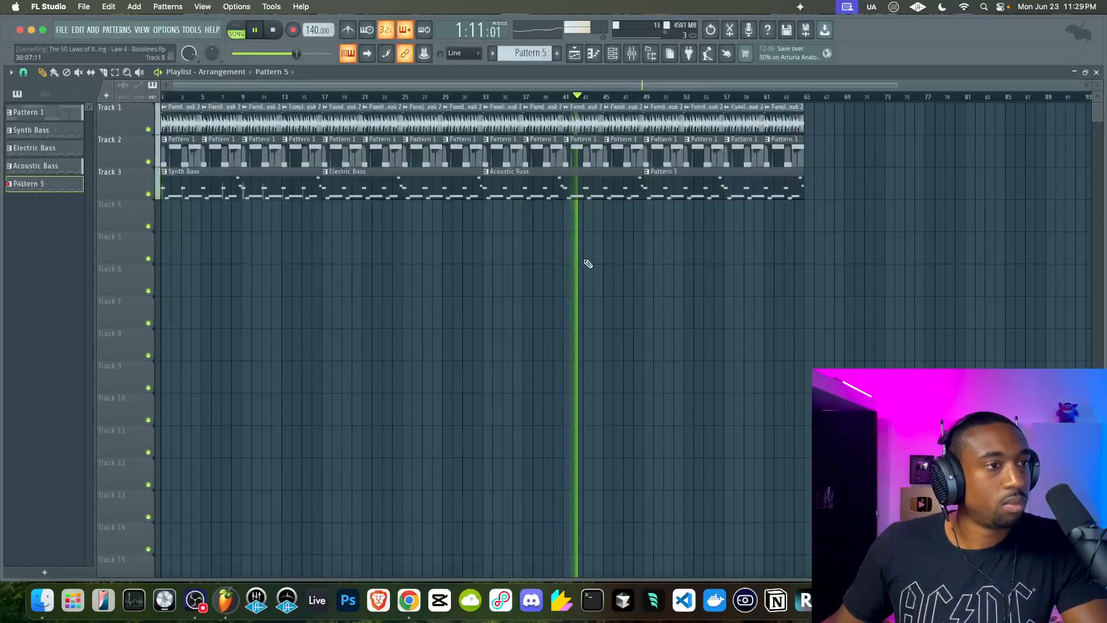
- Transpose the 808 - DJ Spanz 3 notes in Pattern 5 up one octave in the piano roll
key("F7")
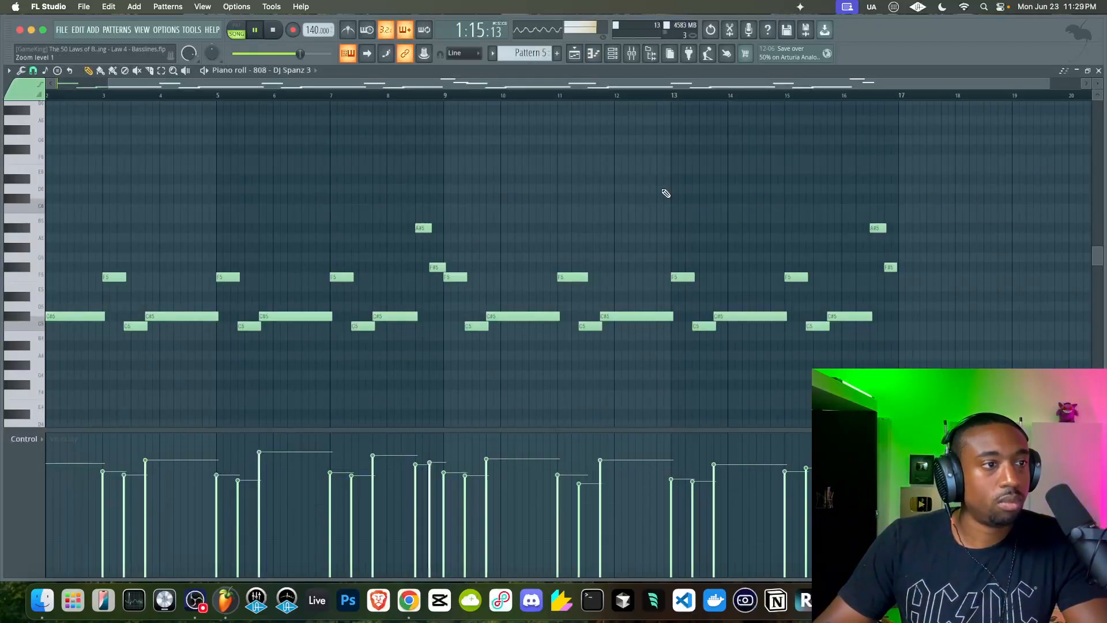
key("ctrl+Up")
scroll(583, 247, "down", 2, "ctrl")
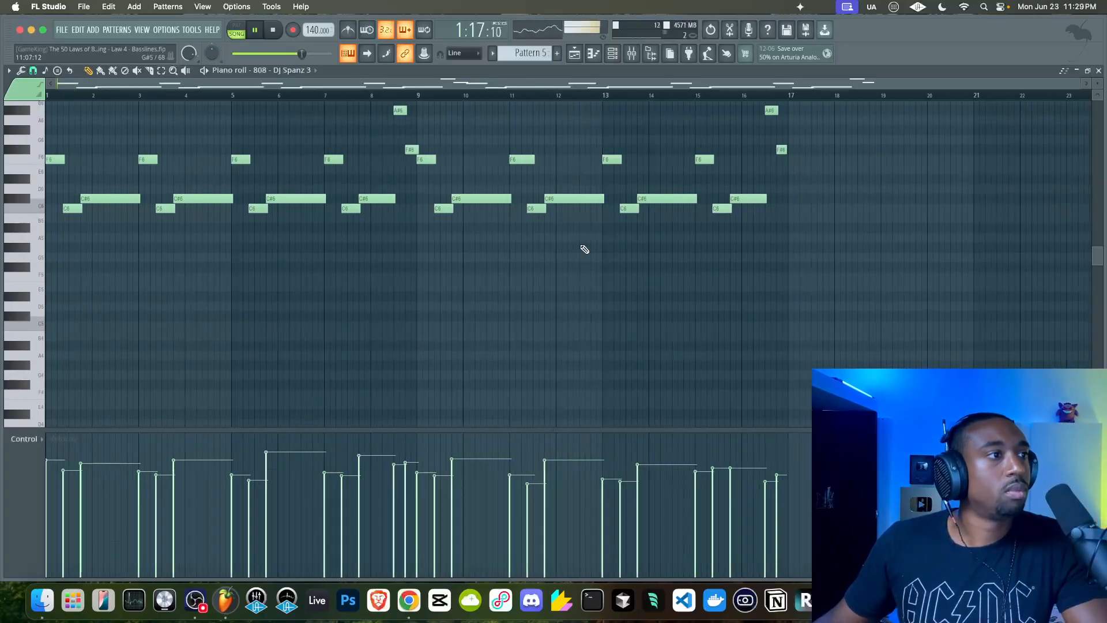
scroll(583, 248, "up", 6)
scroll(602, 181, "down", 2)
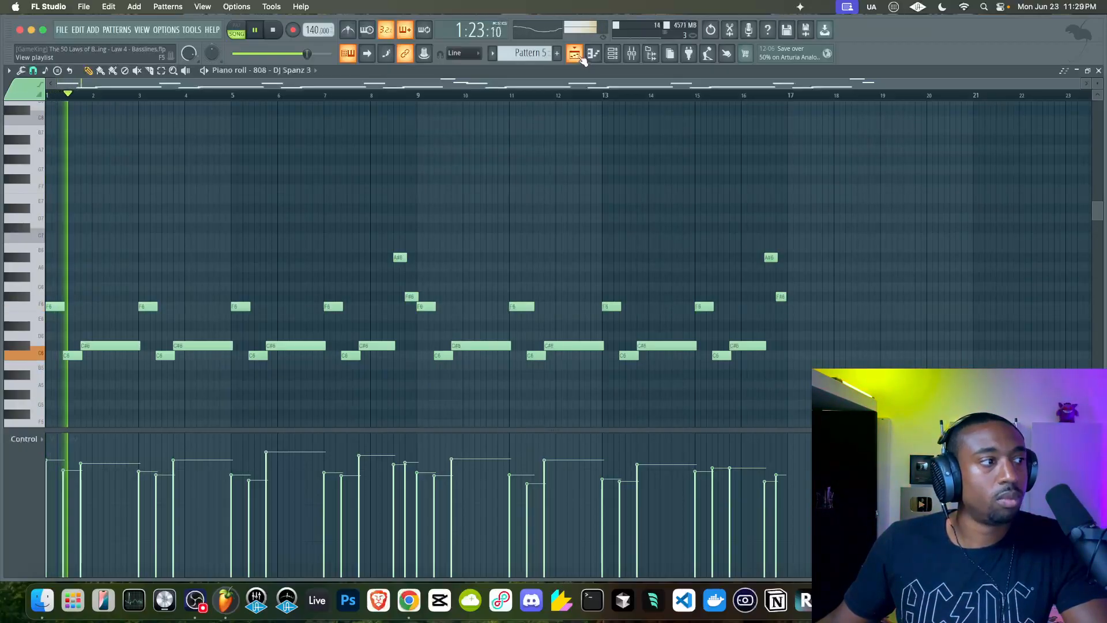
- Review the 808 - DJ Spanz 3 channel's settings and its mixer track during playback
left_click(631, 57)
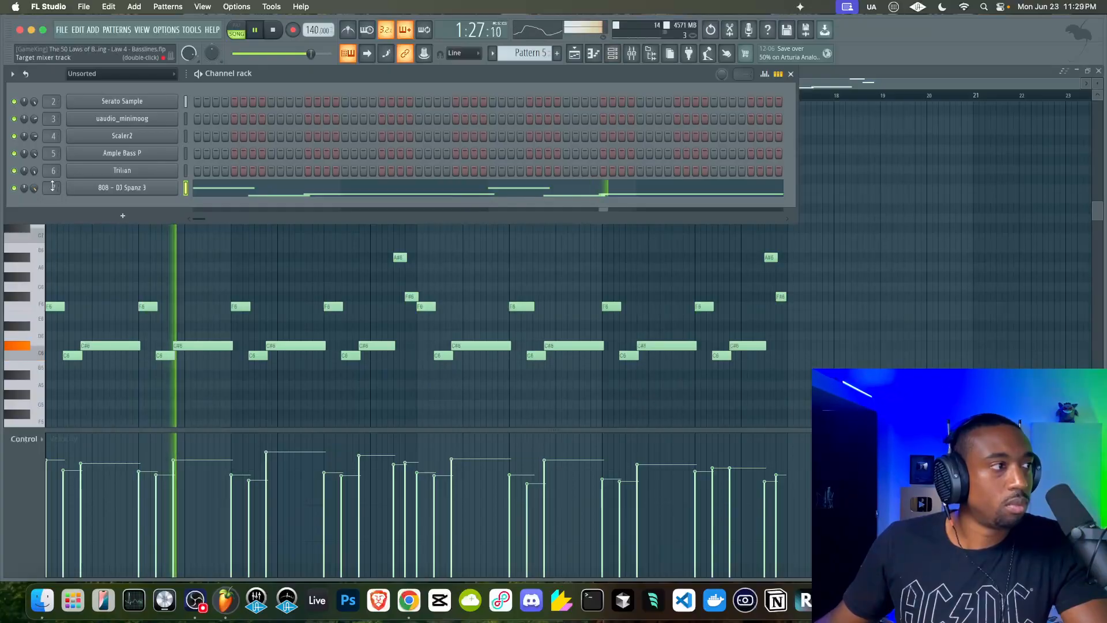
left_click(81, 189)
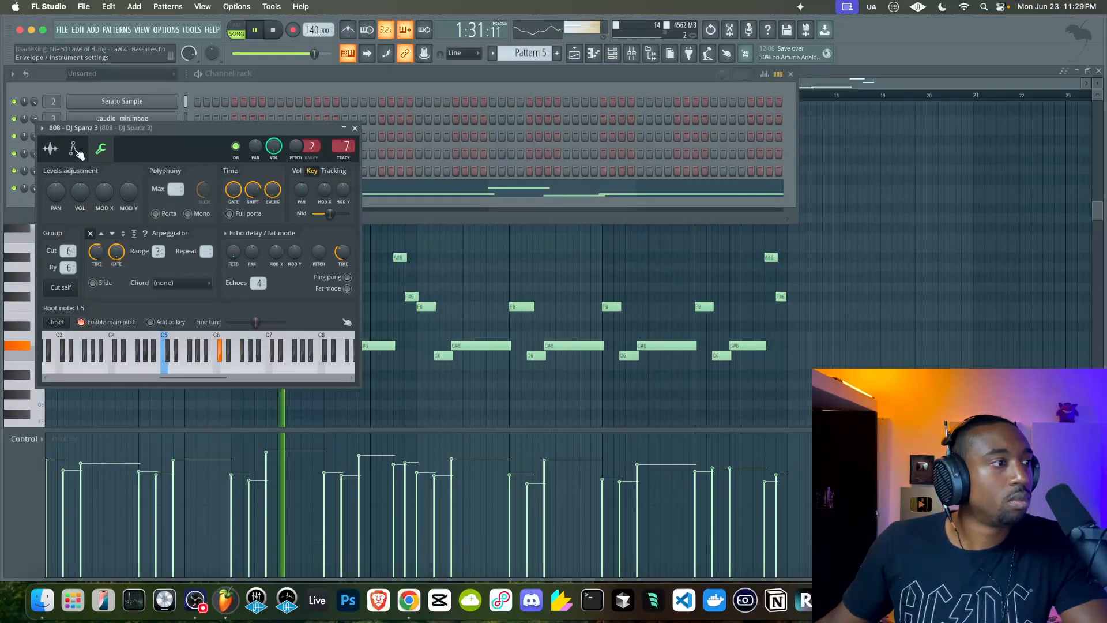
left_click(355, 128)
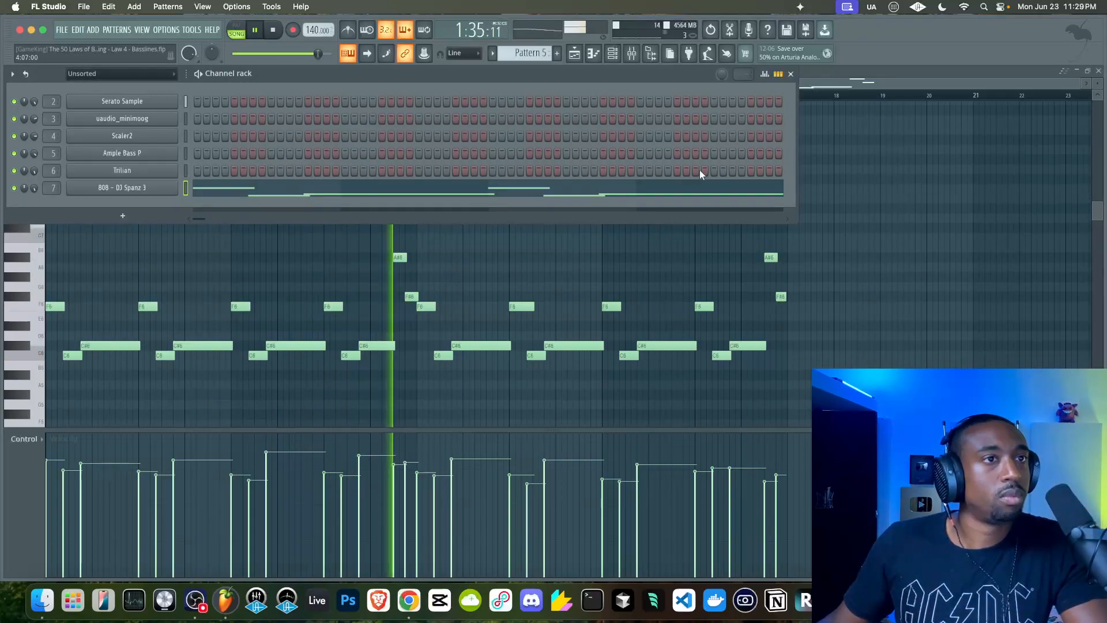
left_click(630, 54)
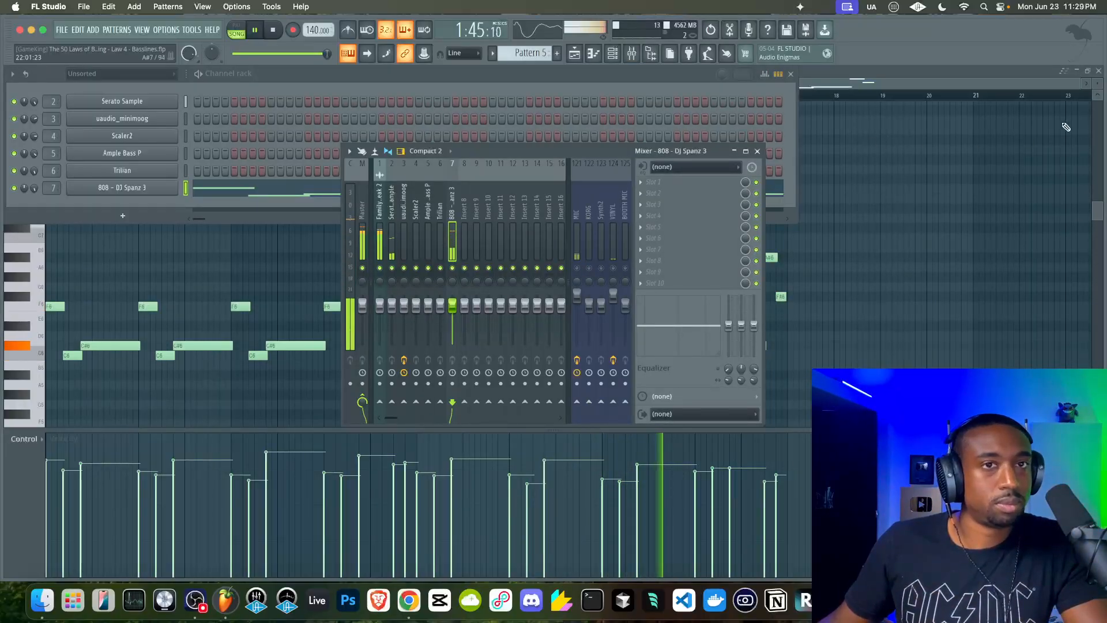
- Return to the playlist and stop the song playback
key("F5")
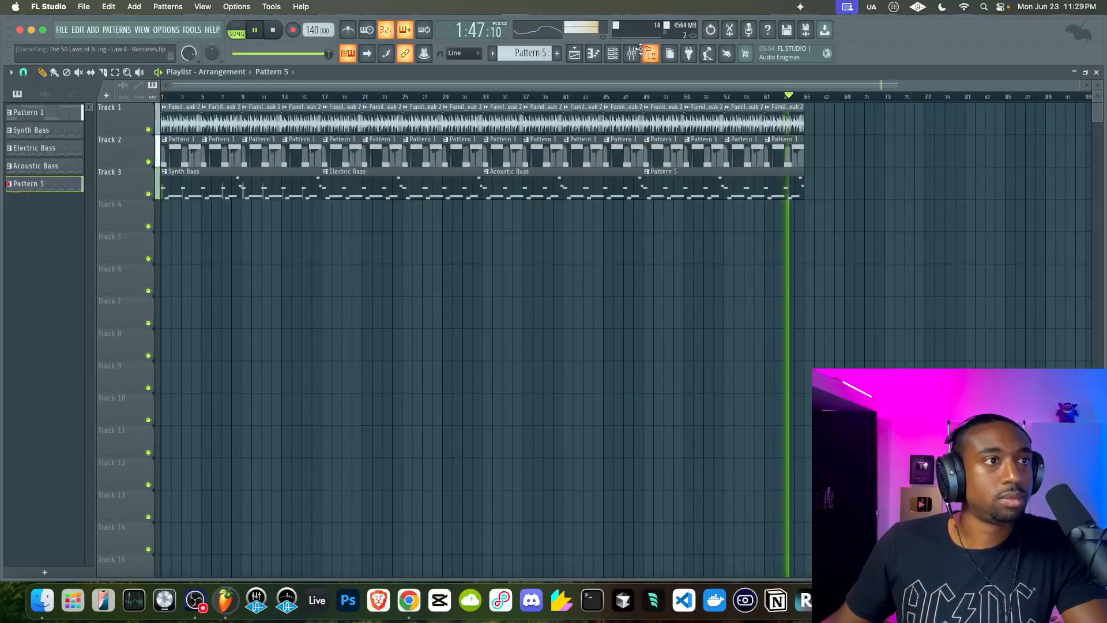
key("F9")
key("space")
key("F9")
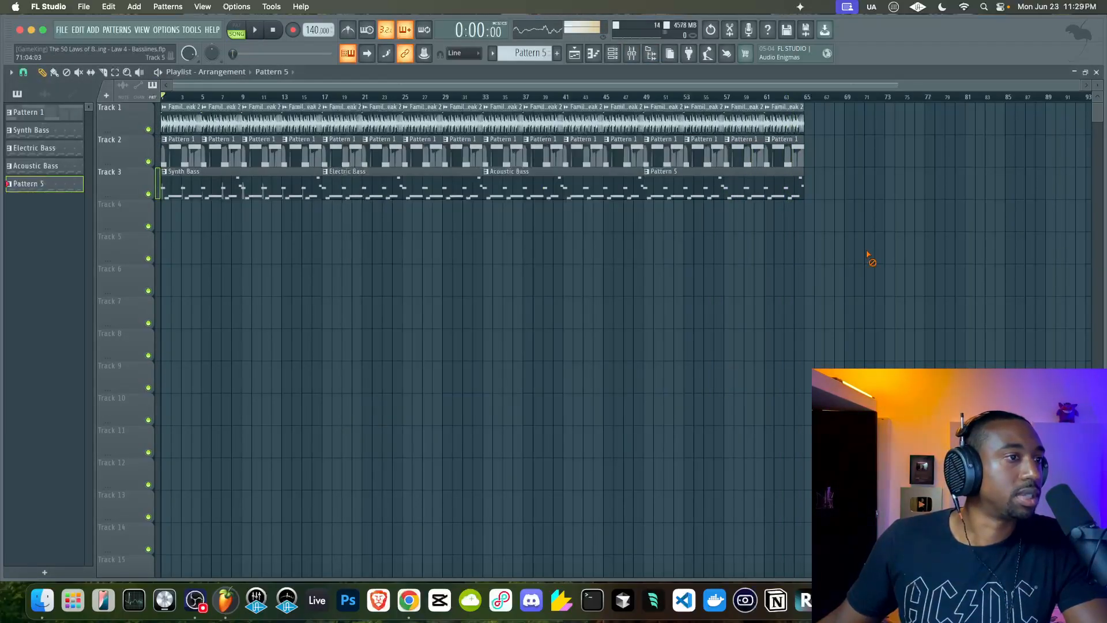
- Save the project, clearing the bass clip selection on Track 3
left_click(758, 181)
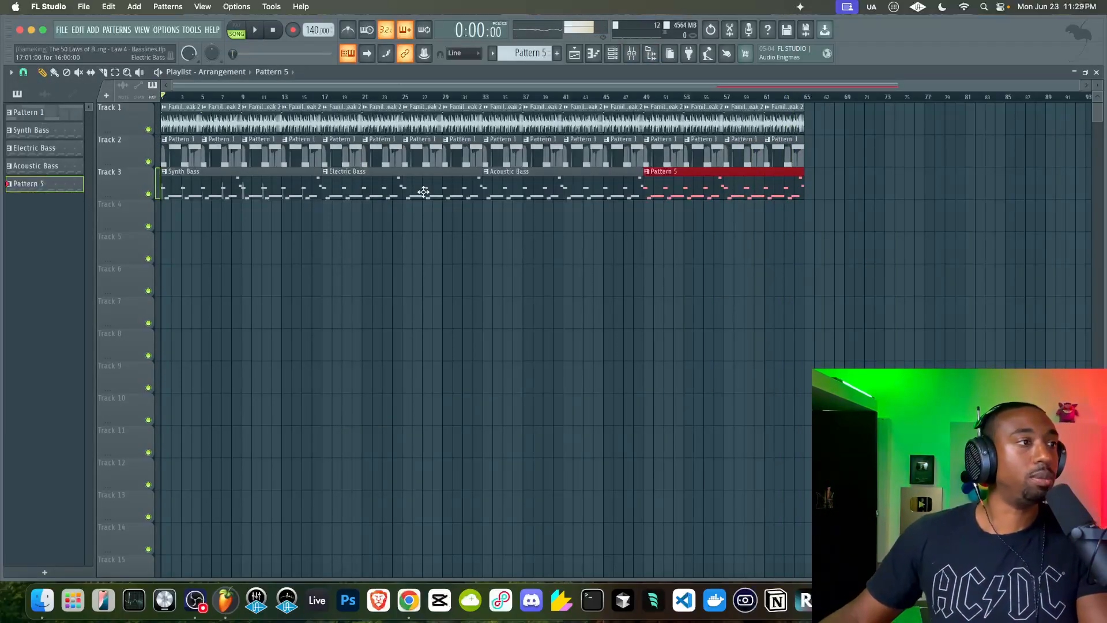
left_click(239, 185)
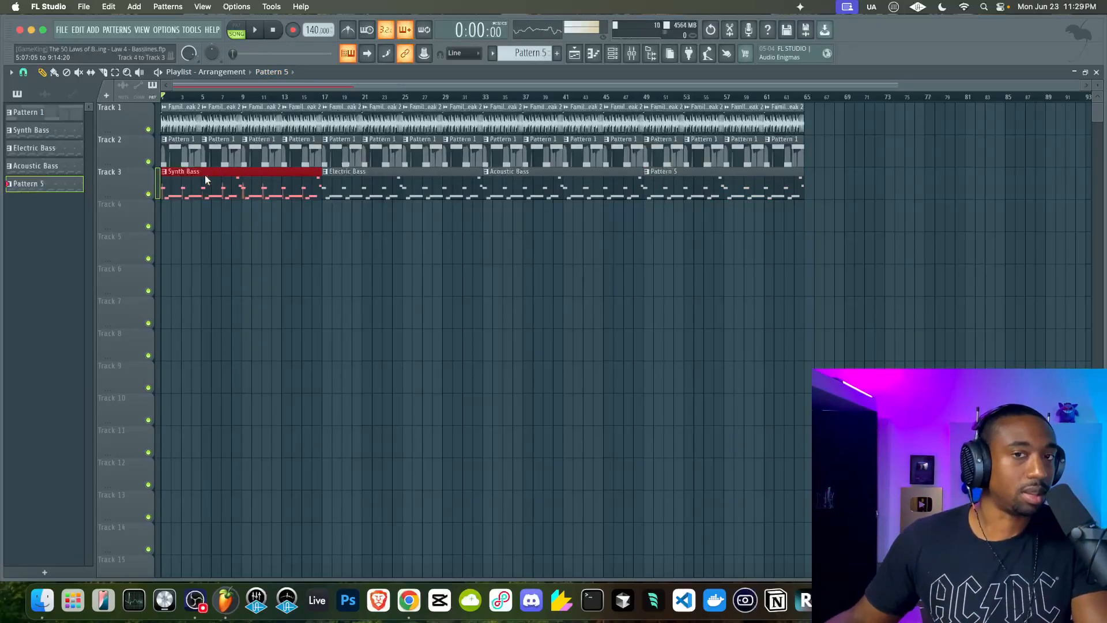
key("super+s")
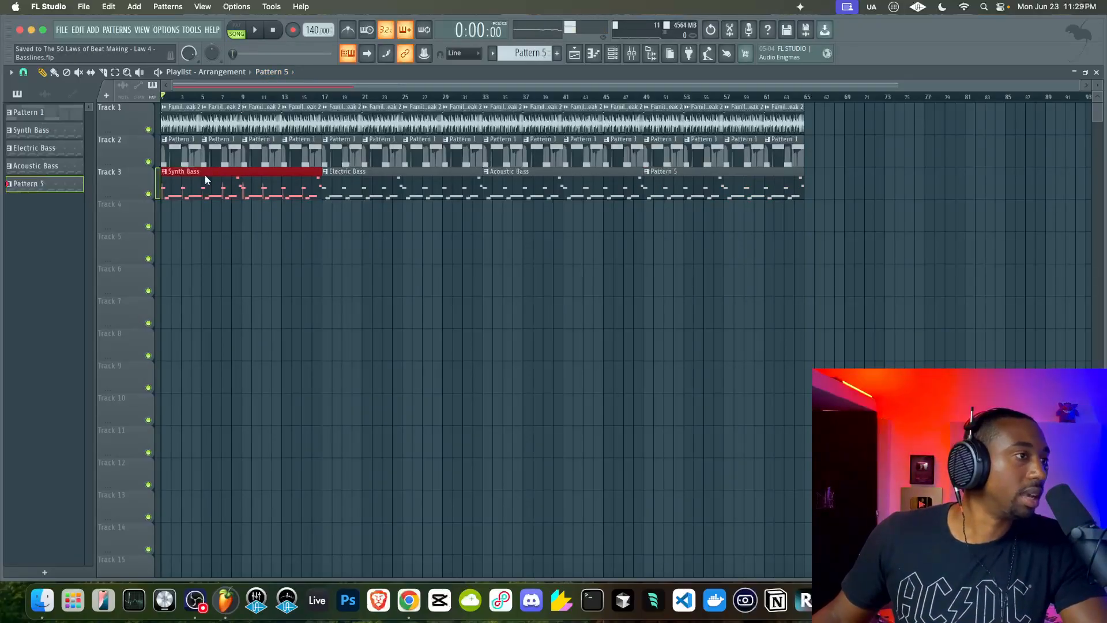
key("super+d")
- Mark the Acoustic Bass section from bar 33 to 49 for a brief playback, and clear the time selection
left_click_drag(486, 98, 643, 98)
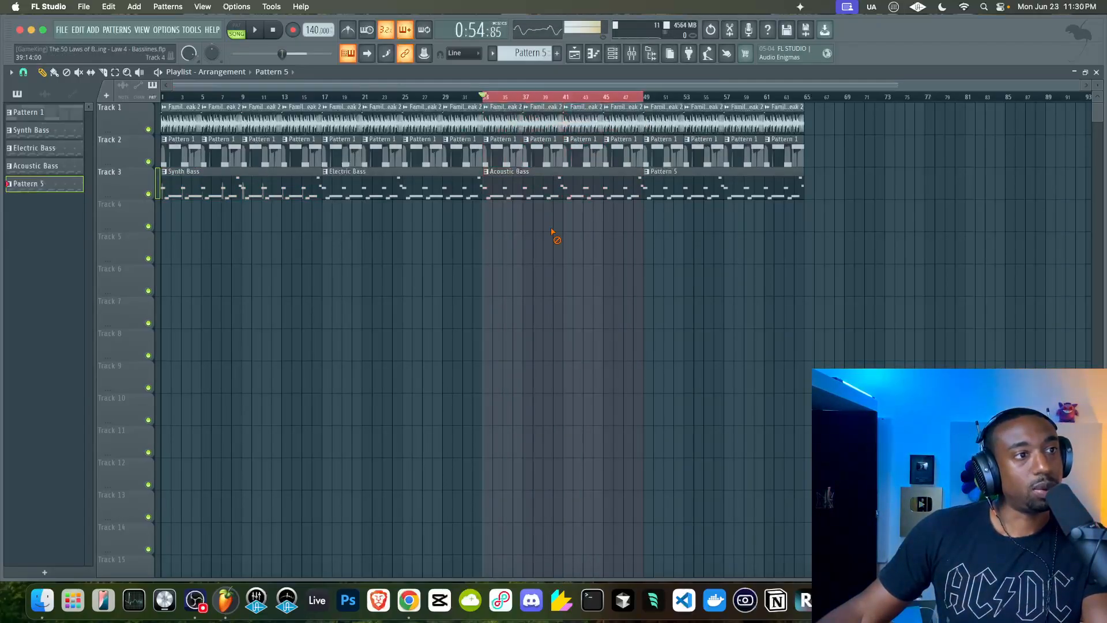
key("space")
key("space")
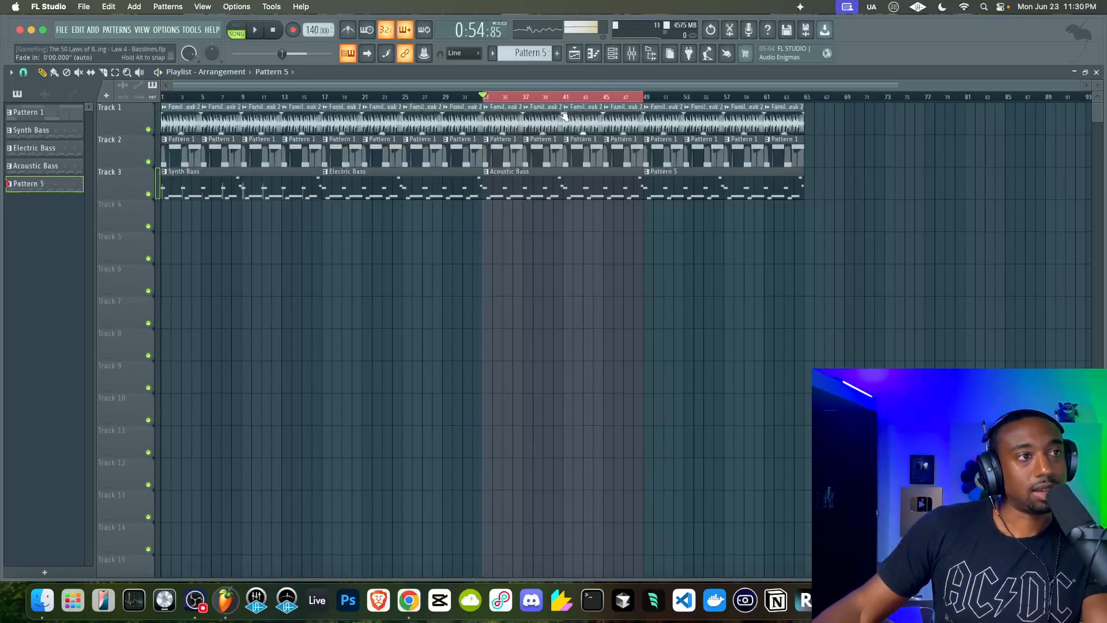
left_click(531, 99)
left_click(273, 31)
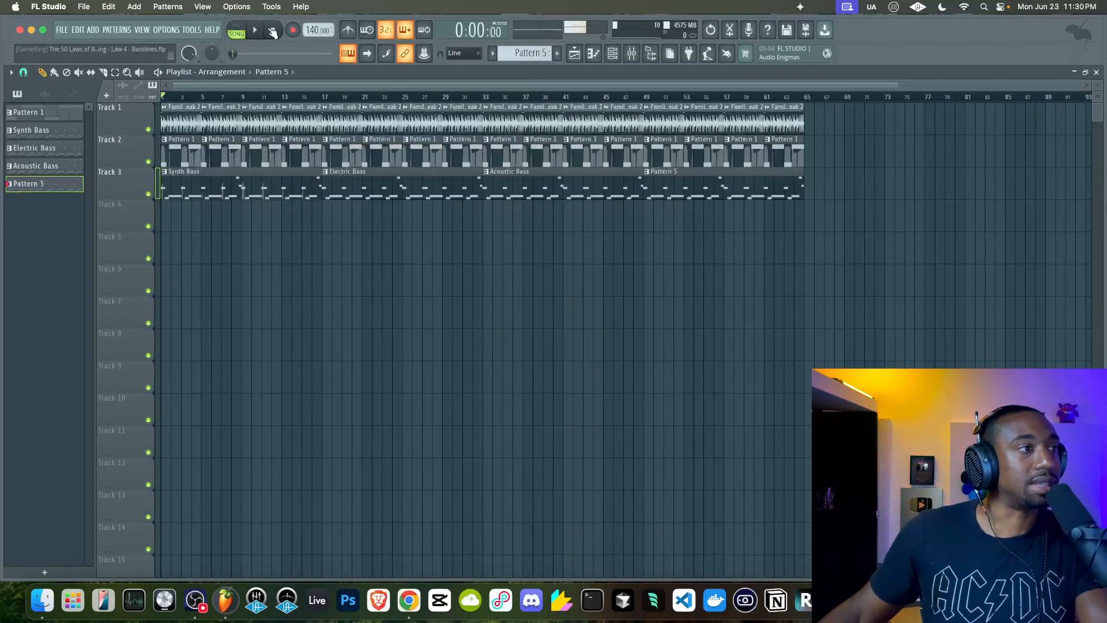
- Switch to a new empty Pattern 6 and mute all four bass clips on Track 3
left_click(623, 54)
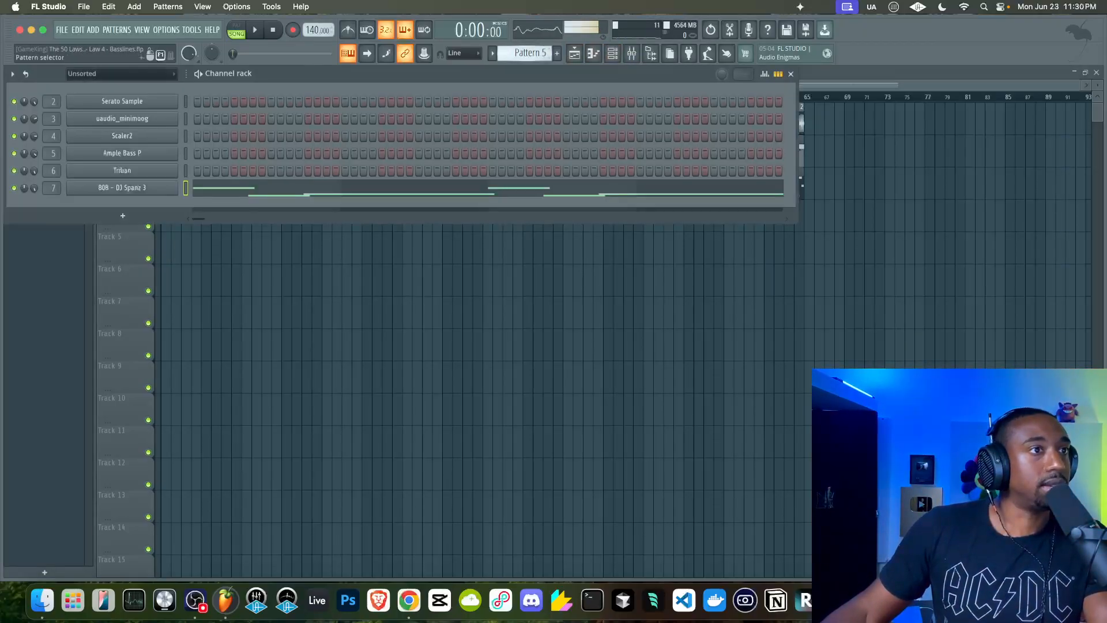
scroll(528, 49, "down", 1)
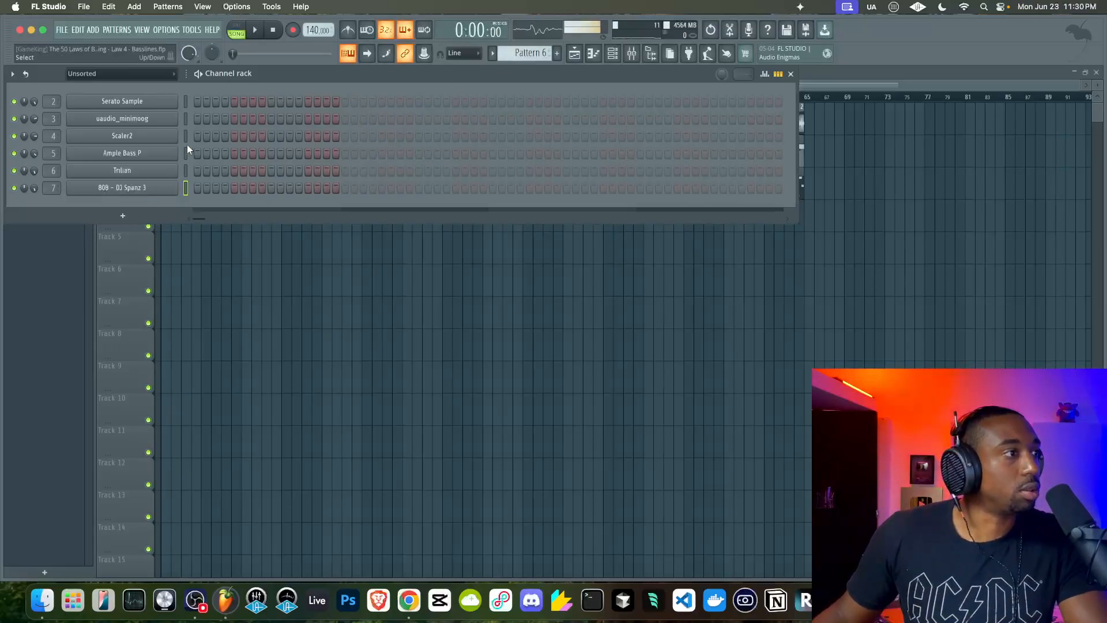
key("F6")
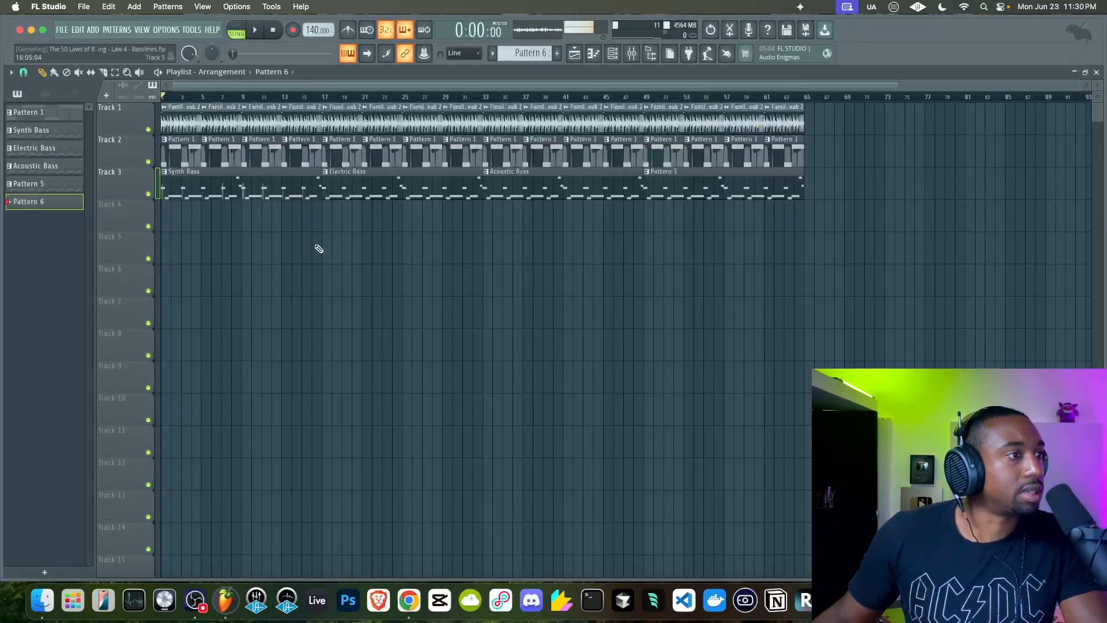
left_click_drag(209, 182, 711, 192)
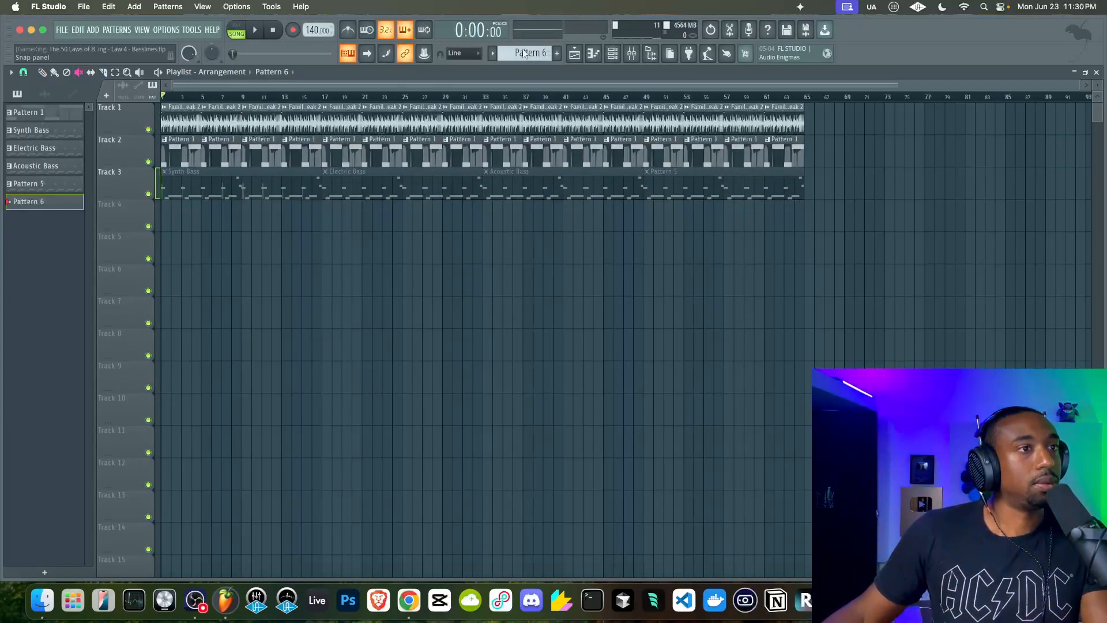
- Stack example notes F6, A#6 and C7 at bar 1 in the uaudio_minimoog piano roll of Pattern 6
left_click(612, 53)
right_click(185, 116)
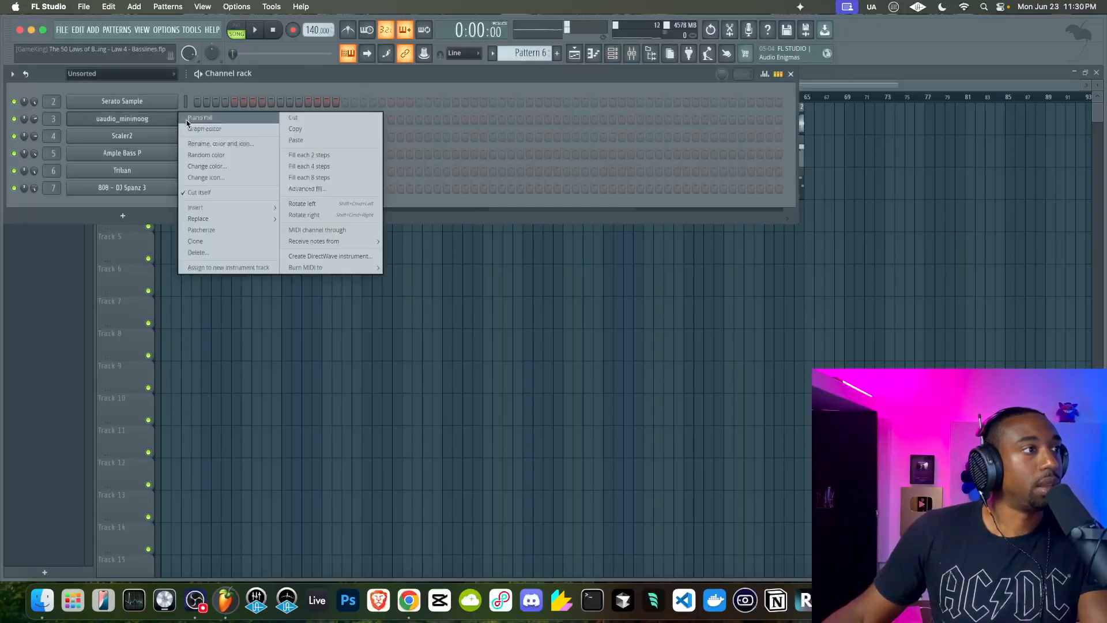
left_click(186, 119)
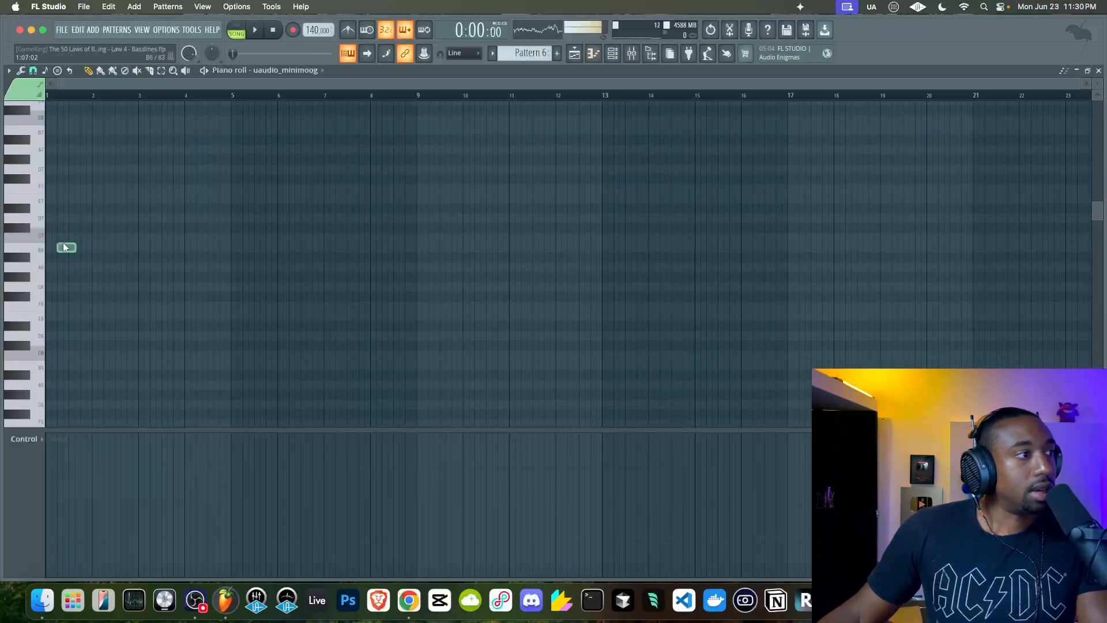
scroll(62, 245, "down", 2)
left_click(55, 277)
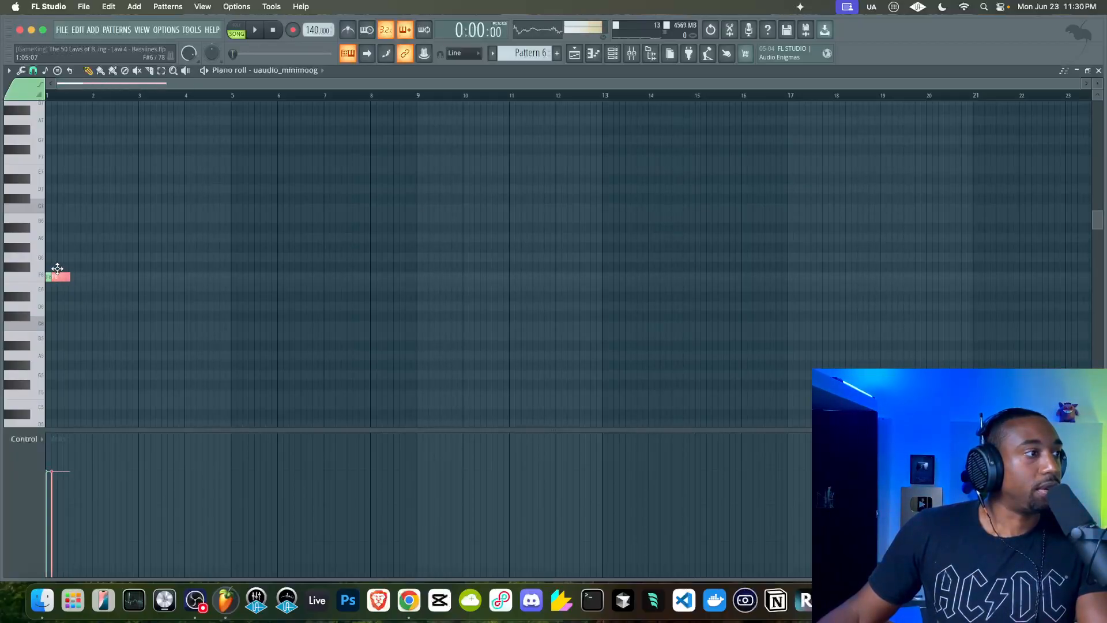
left_click_drag(58, 268, 50, 264)
key("shift+Up")
key("shift+Up")
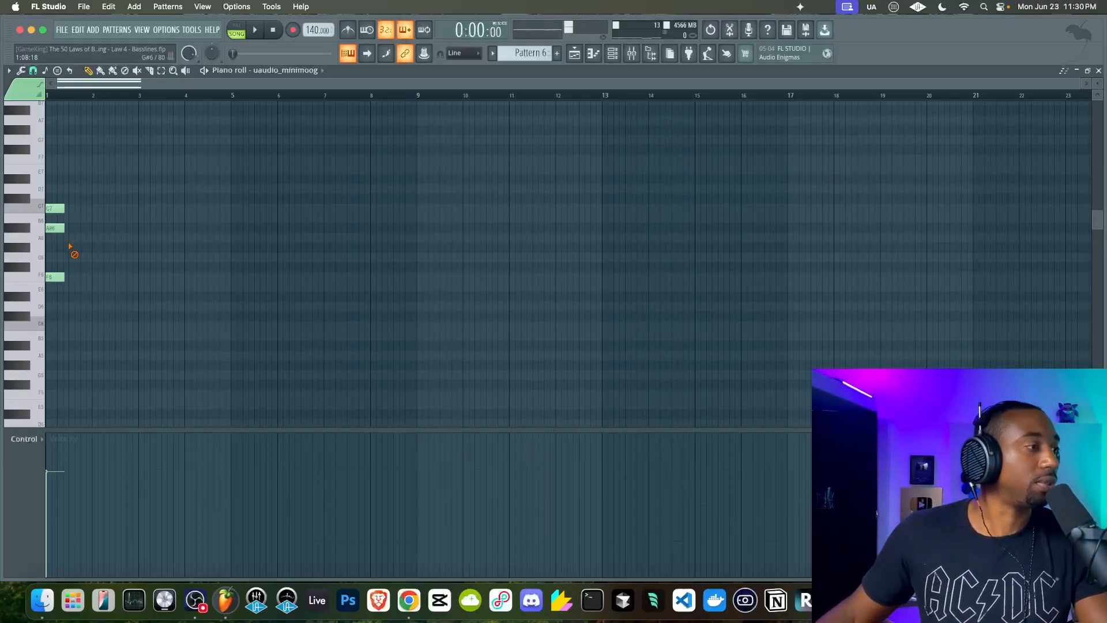
- Add example notes F#6 and C#7 after the first stack and copy the F6 note one octave up
left_click_drag(67, 206, 70, 194)
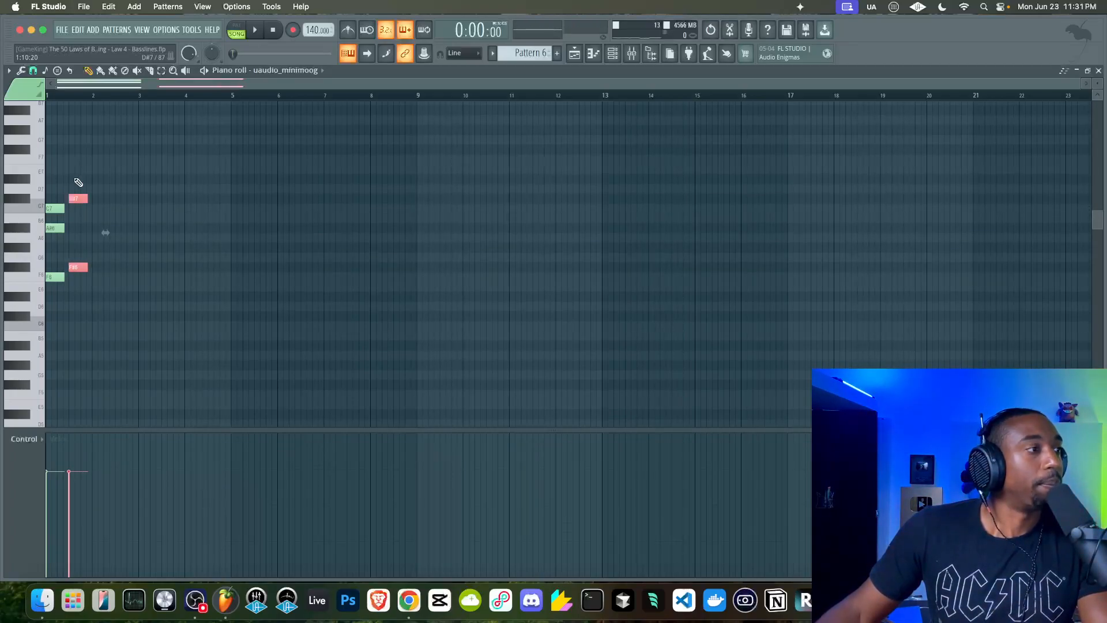
scroll(79, 182, "up", 2)
scroll(106, 183, "up", 1)
left_click(110, 214)
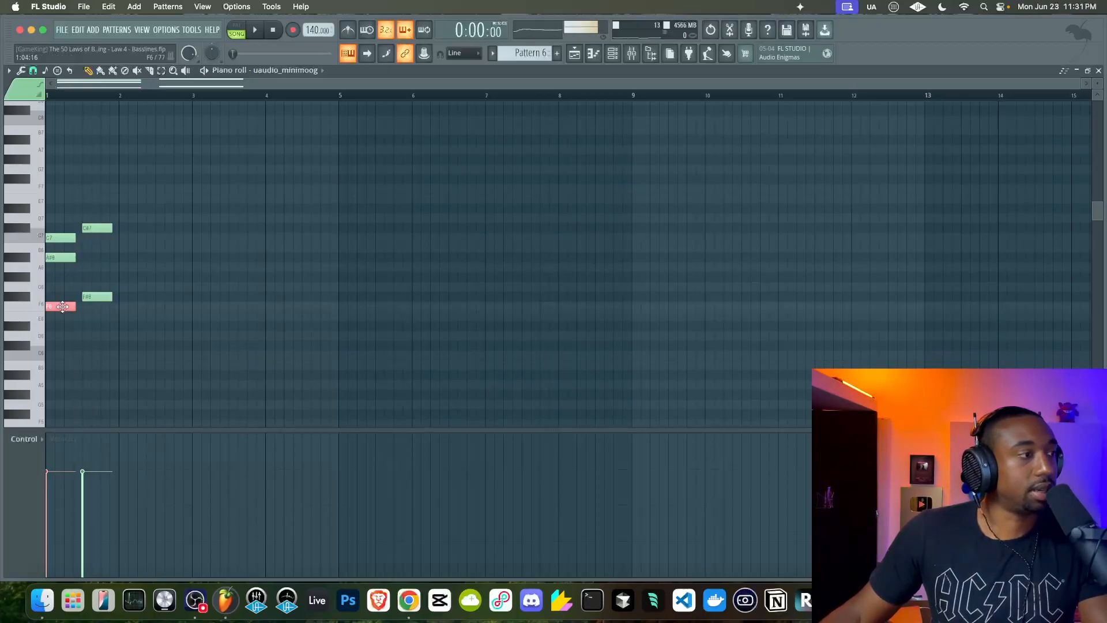
key("ctrl+shift+Up")
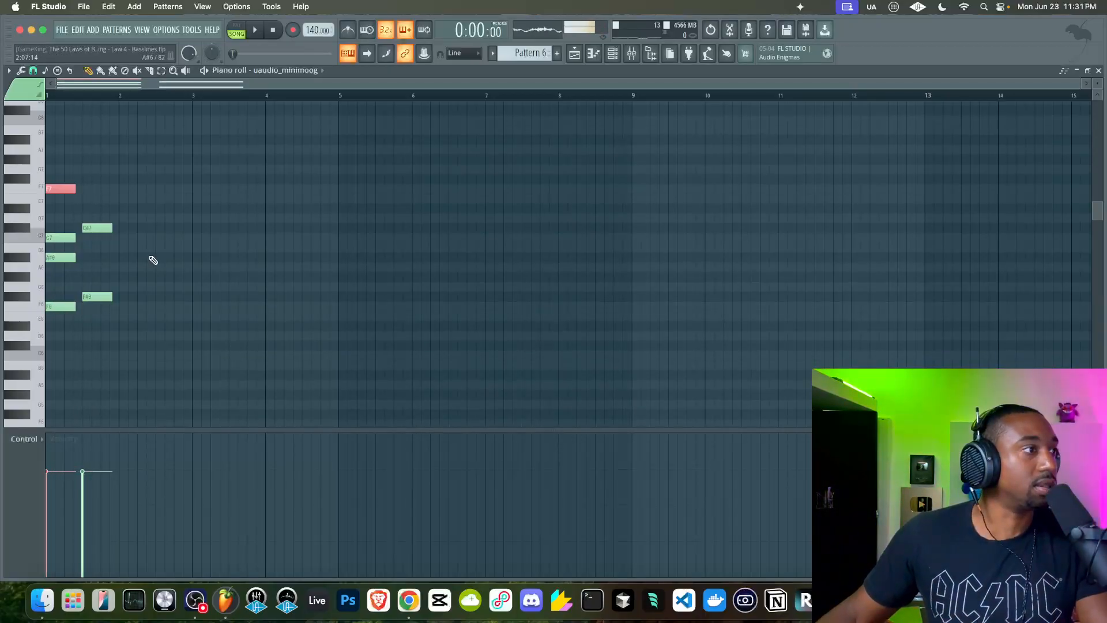
- Delete all the example notes from the piano roll and return to the playlist
left_click_drag(60, 148, 209, 322)
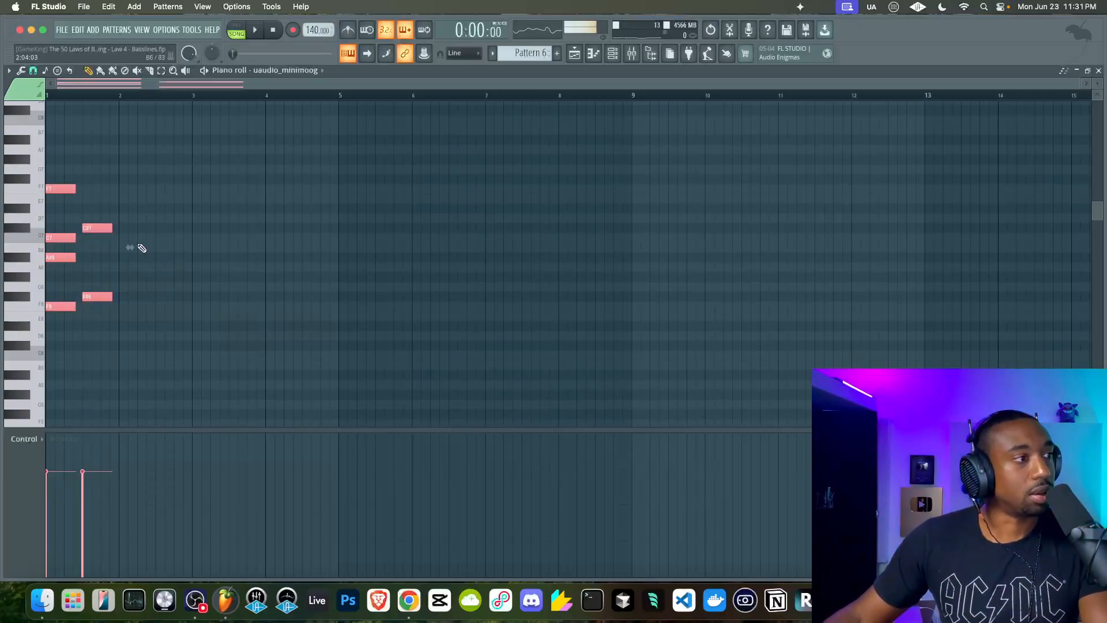
key("Delete")
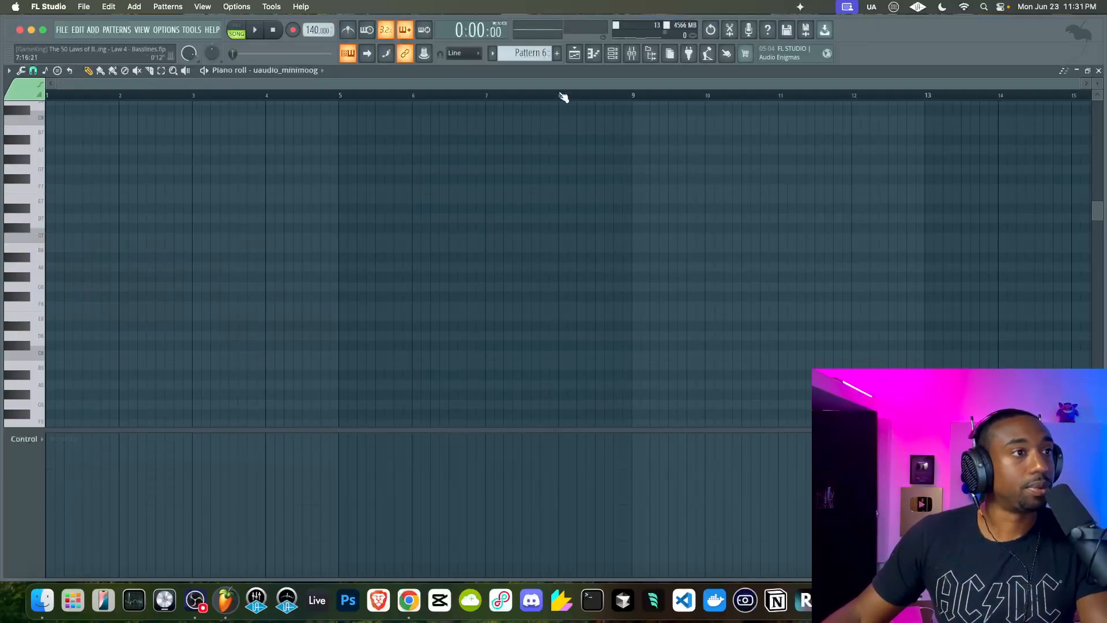
left_click(574, 53)
left_click(632, 53)
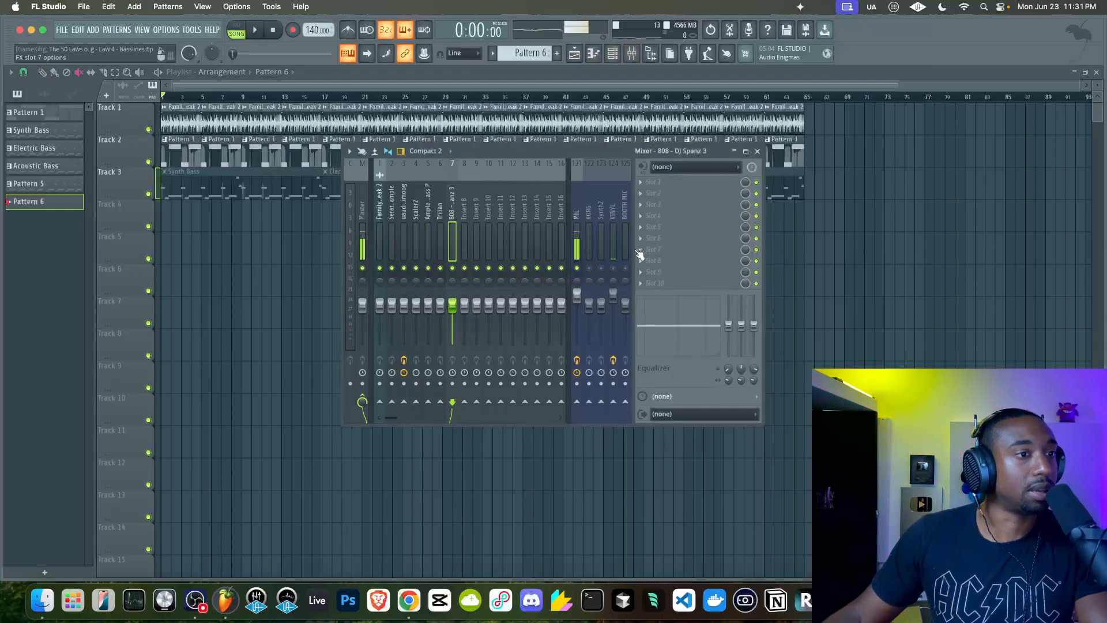
key("F9")
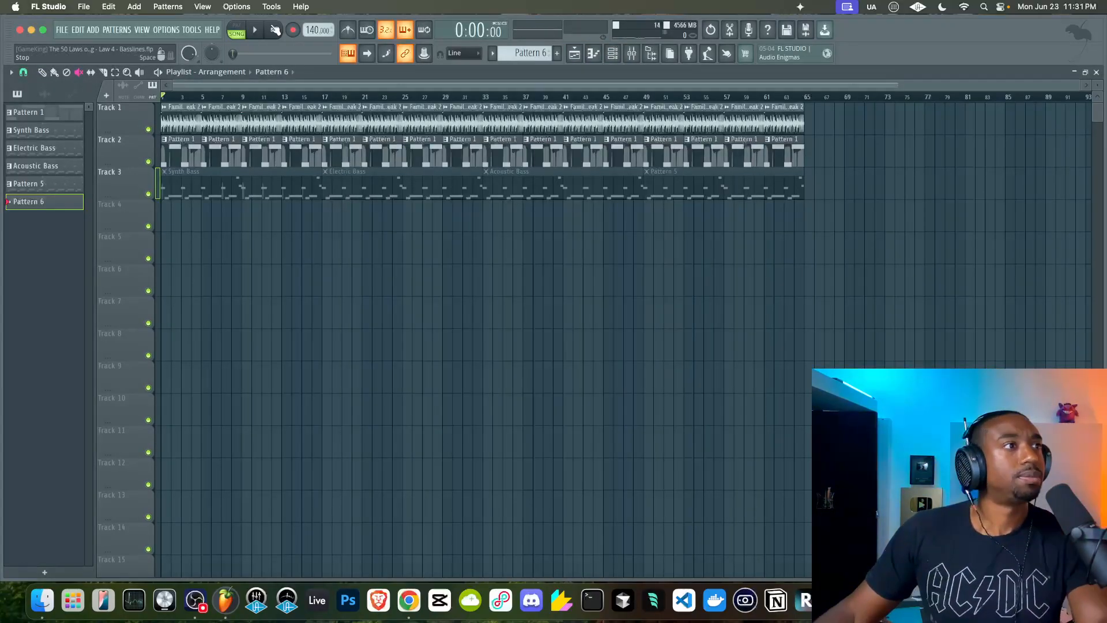
- Record a minimoog bassline take into Pattern 6 over the drum break and sample from bar 1 through about bar 32
left_click(612, 58)
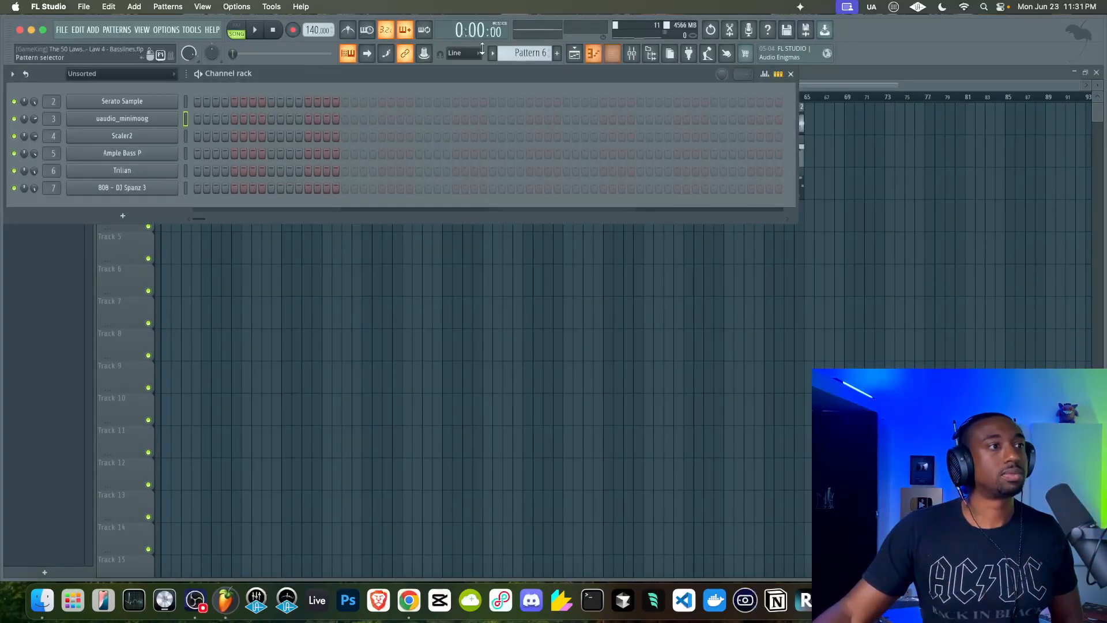
left_click(255, 30)
left_click(333, 305)
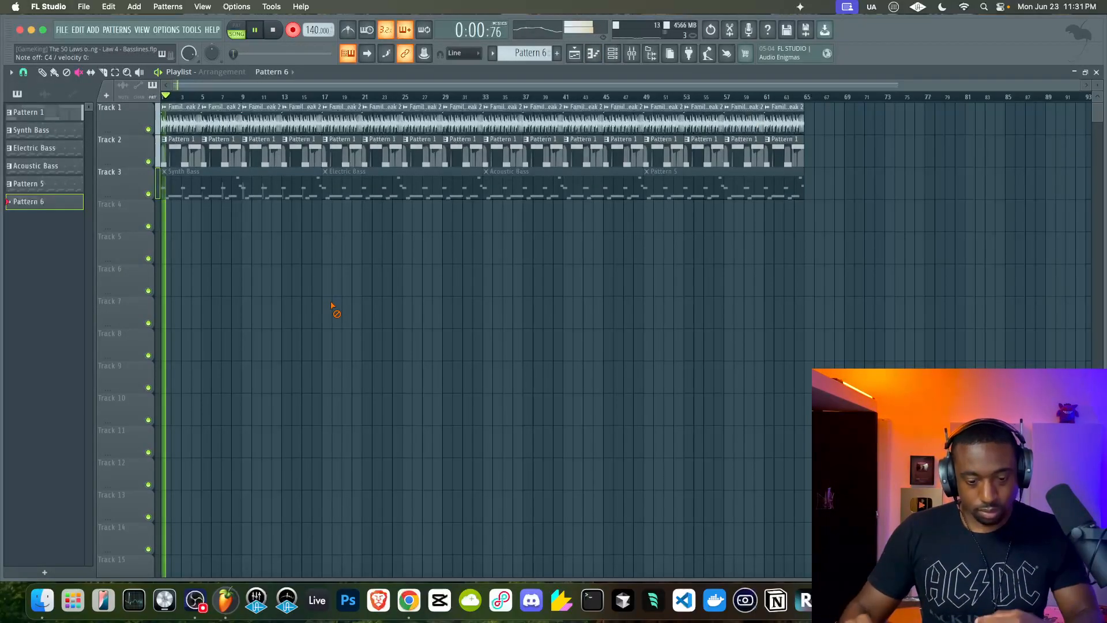
key("space")
right_click(170, 226)
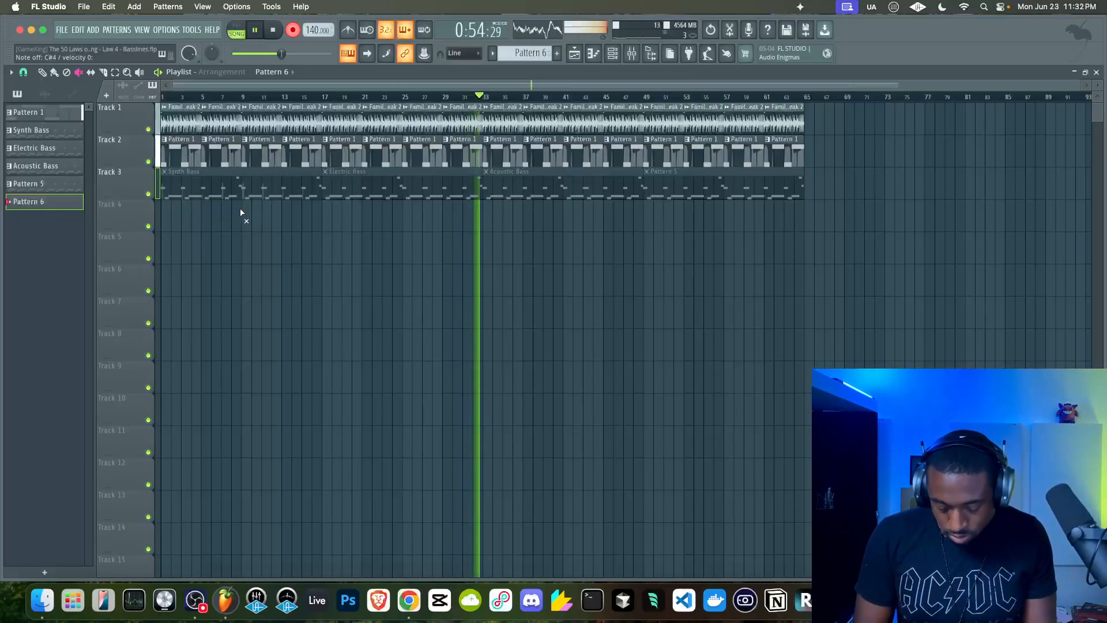
key("space")
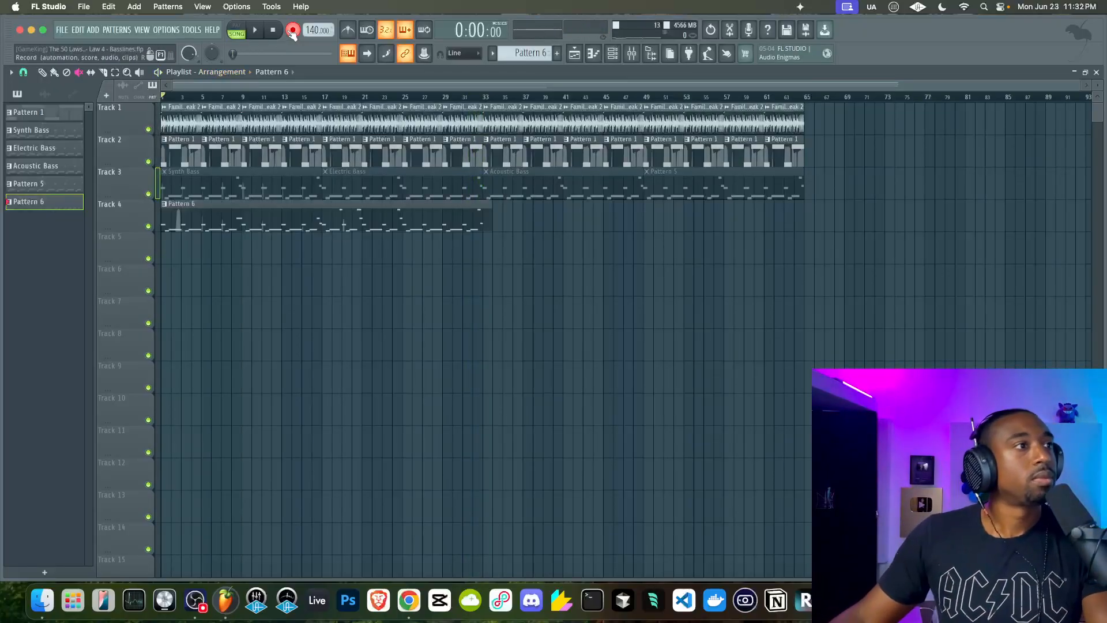
- Play the song from the start, view Pattern 6's recorded uaudio_minimoog notes in the piano roll and select all F4 notes
key("space")
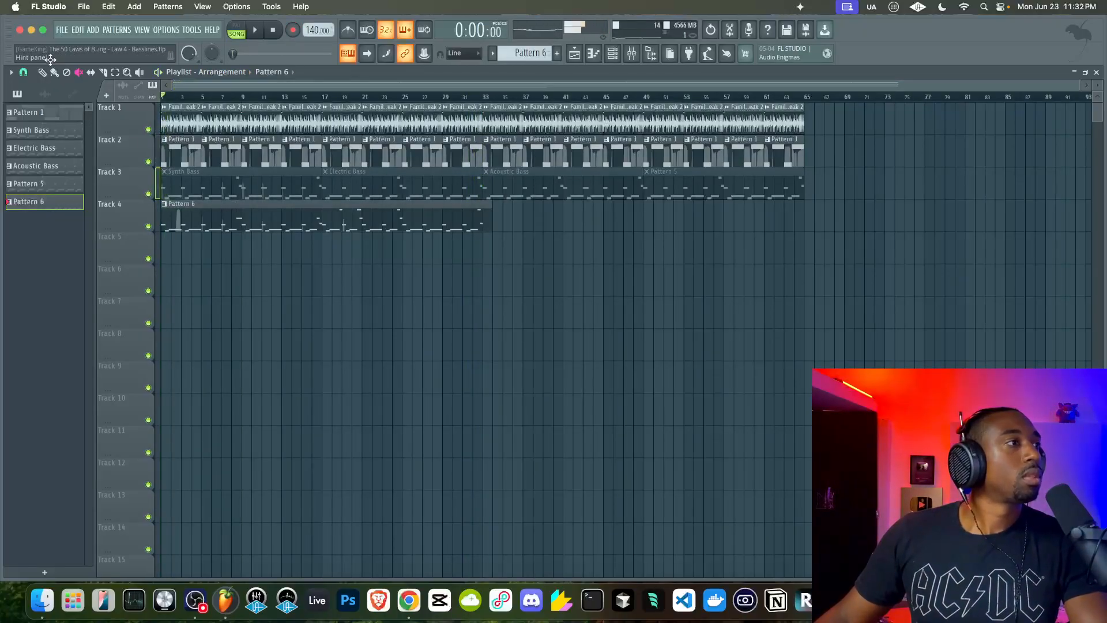
double_click(222, 218)
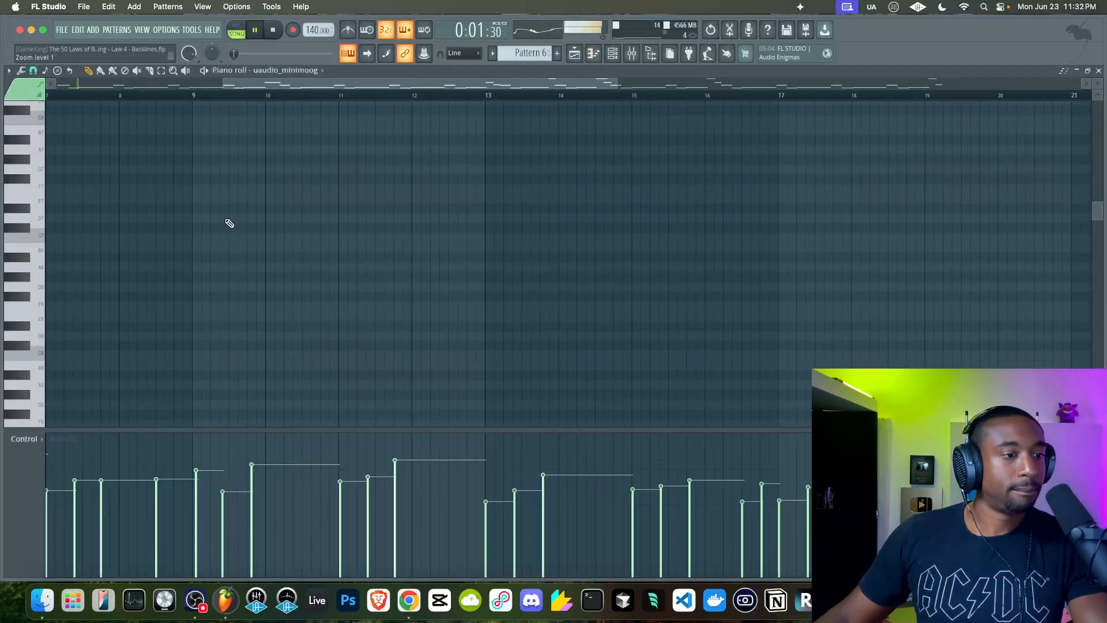
scroll(229, 223, "down", 3)
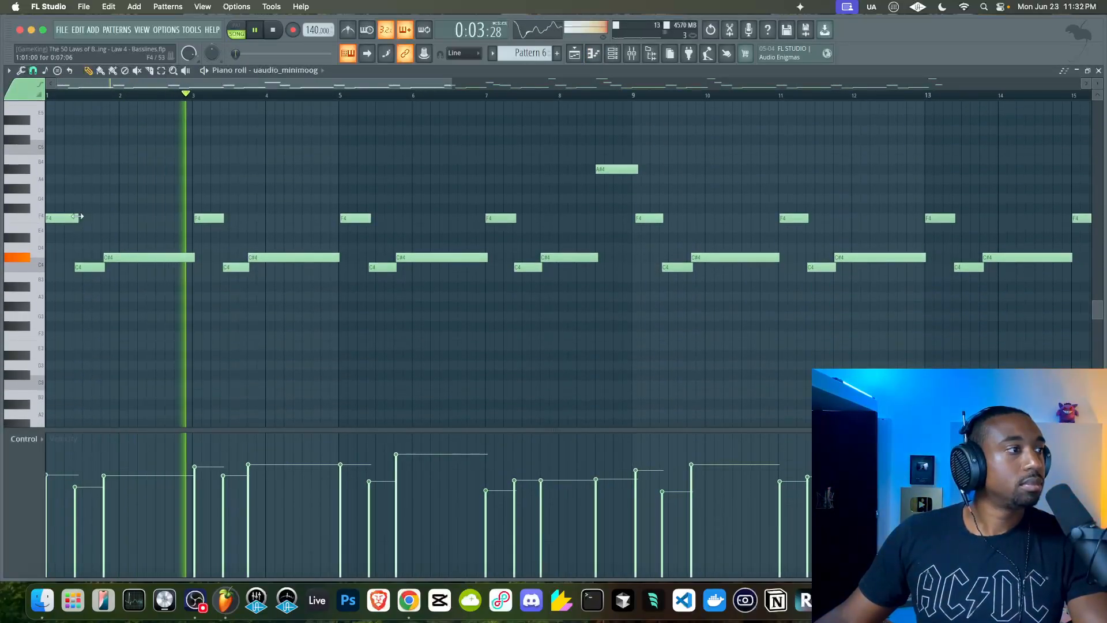
left_click(52, 217)
double_click(26, 217)
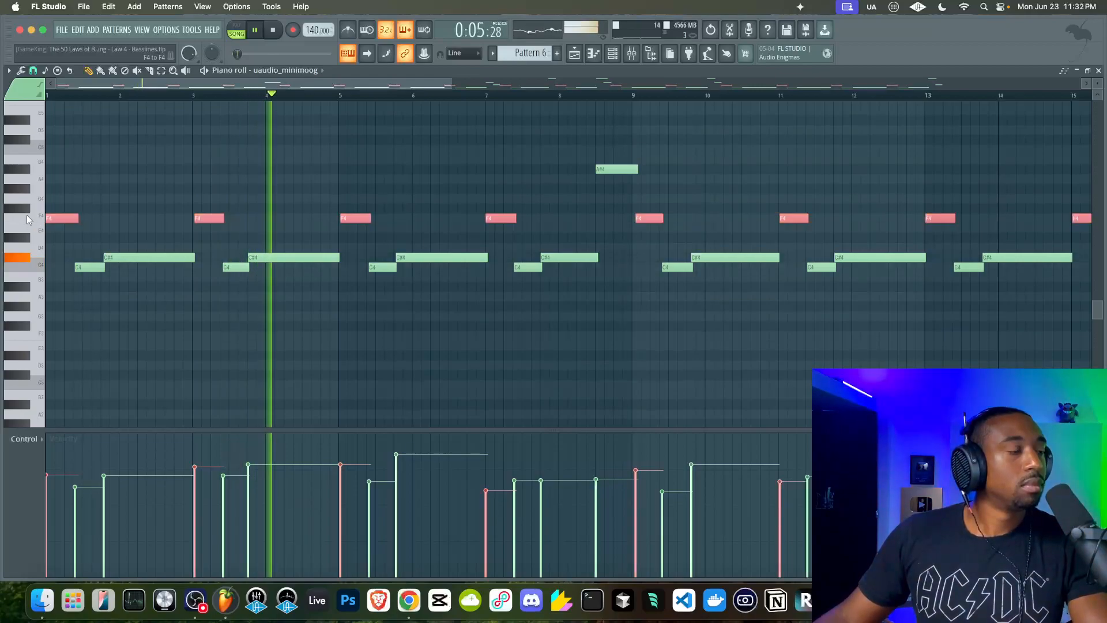
- Quantize all the recorded notes of Pattern 6 with the Default quantizer template, including their end times
left_click(109, 215)
key("alt+r")
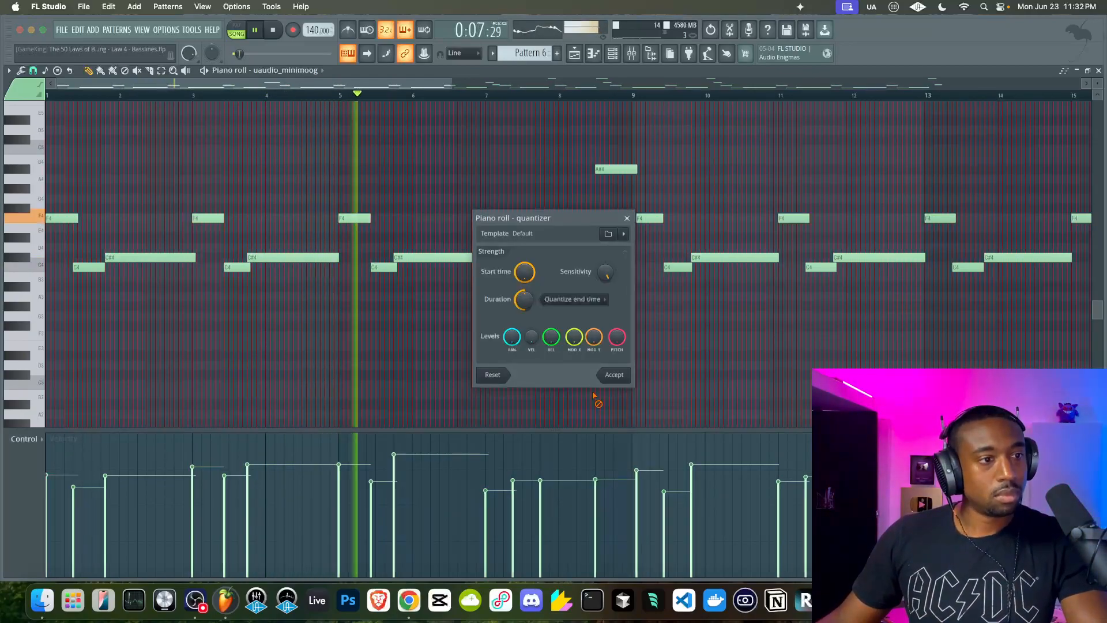
left_click(611, 373)
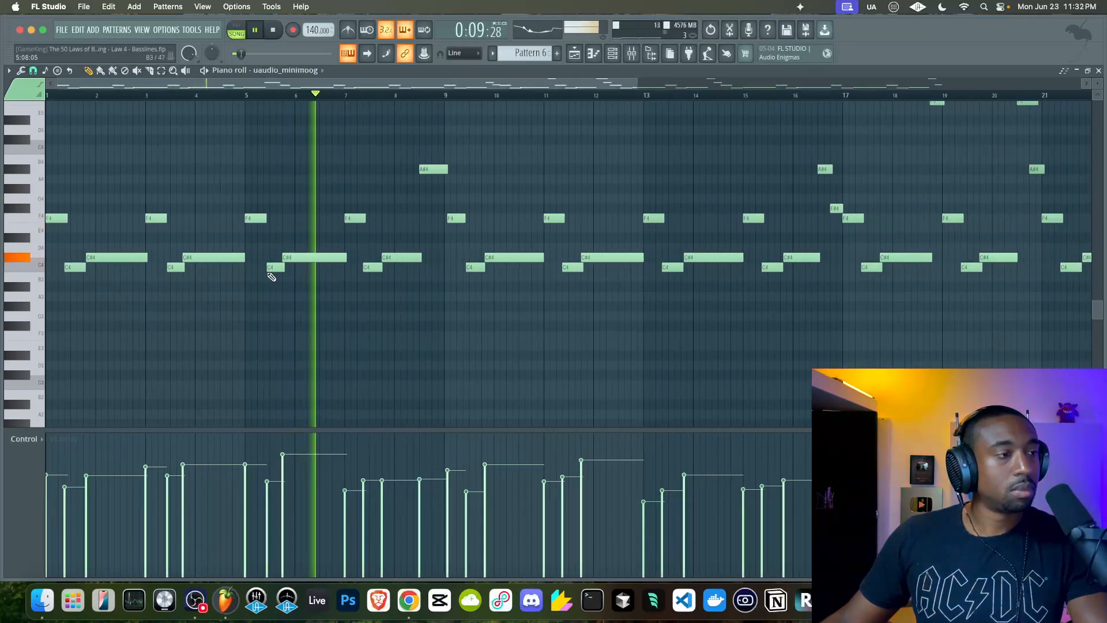
- Try to quick-quantize the C4 note in bar 5, and undo the quantization of the recorded notes
scroll(303, 269, "up", 3)
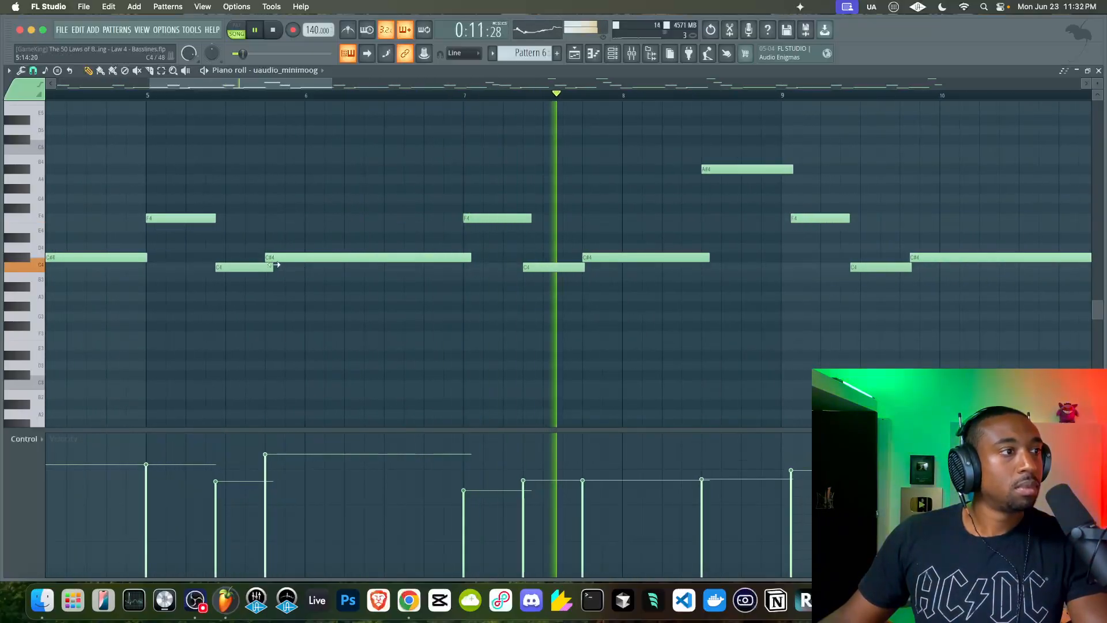
left_click(223, 265)
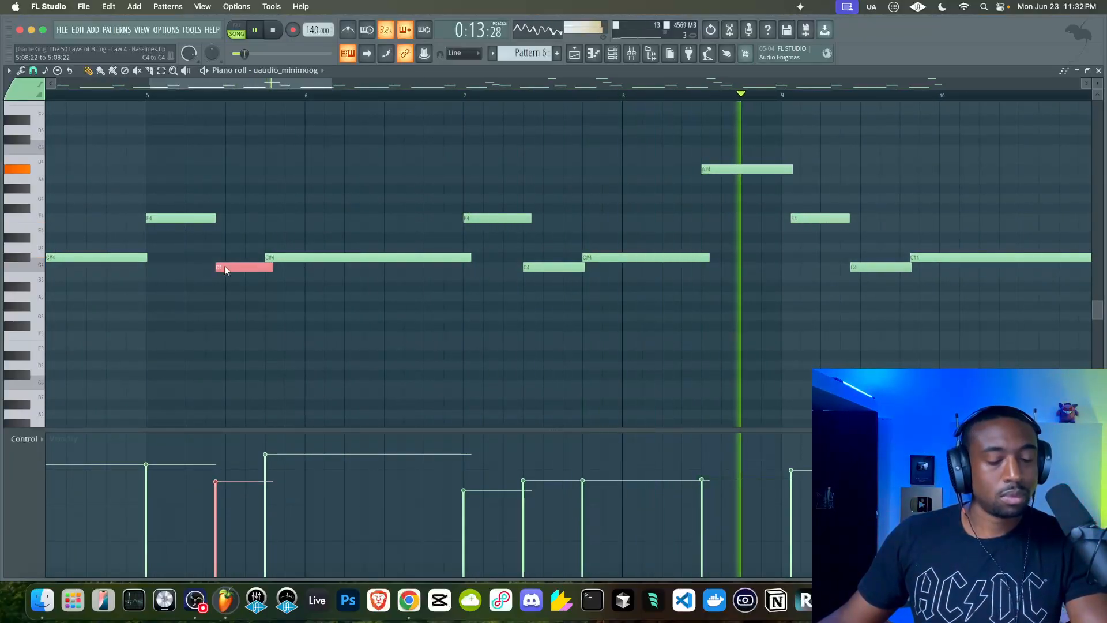
key("ctrl+q")
key("ctrl+z")
scroll(309, 292, "down", 4)
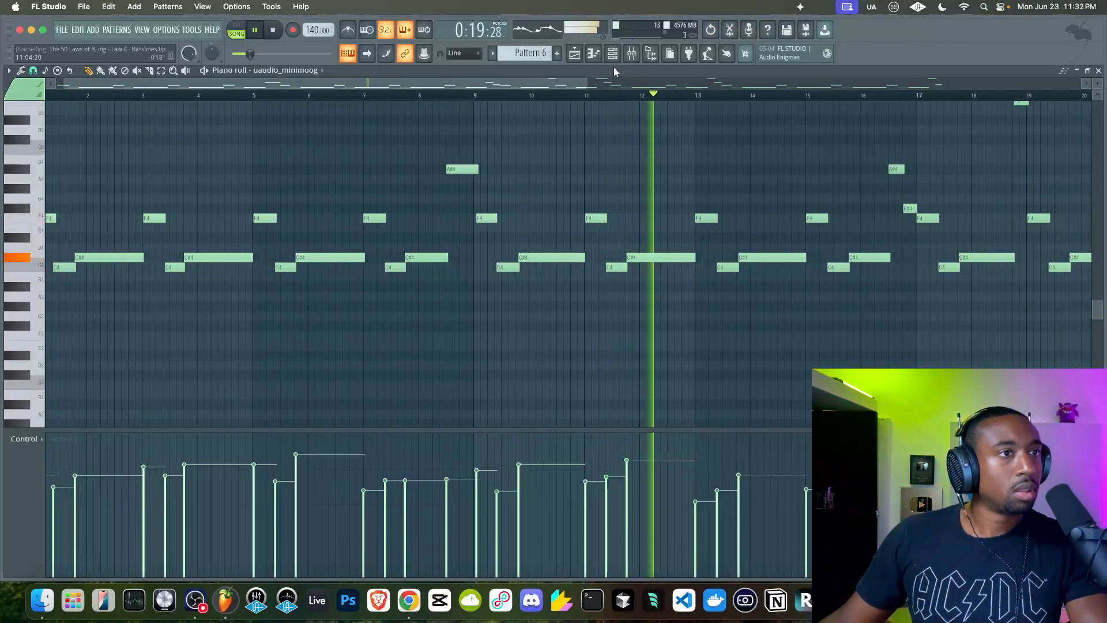
left_click(632, 53)
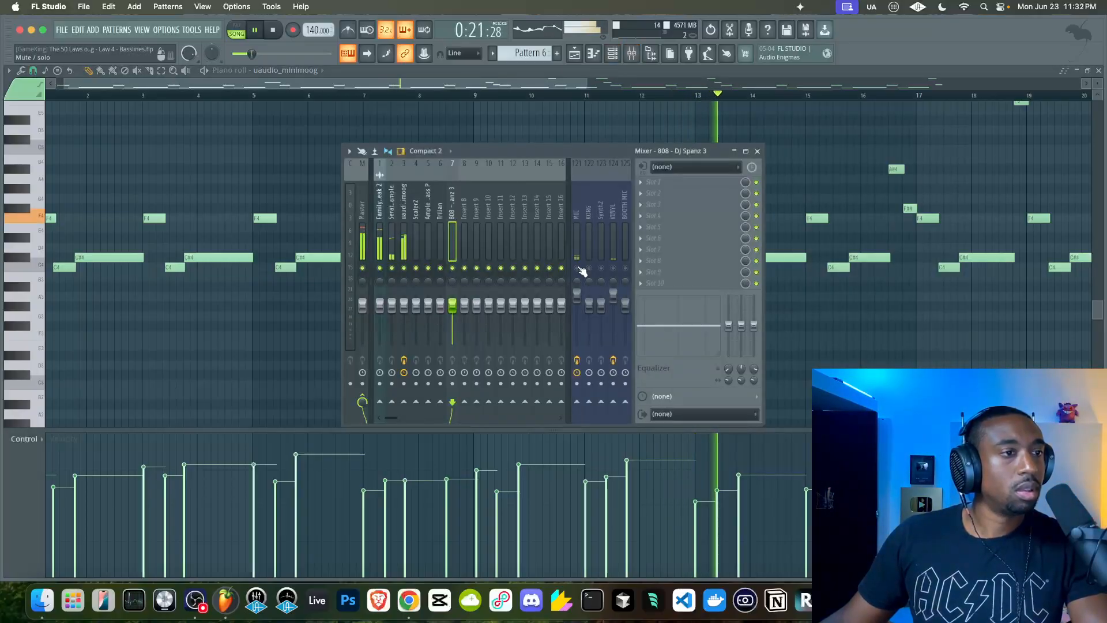
key("F9")
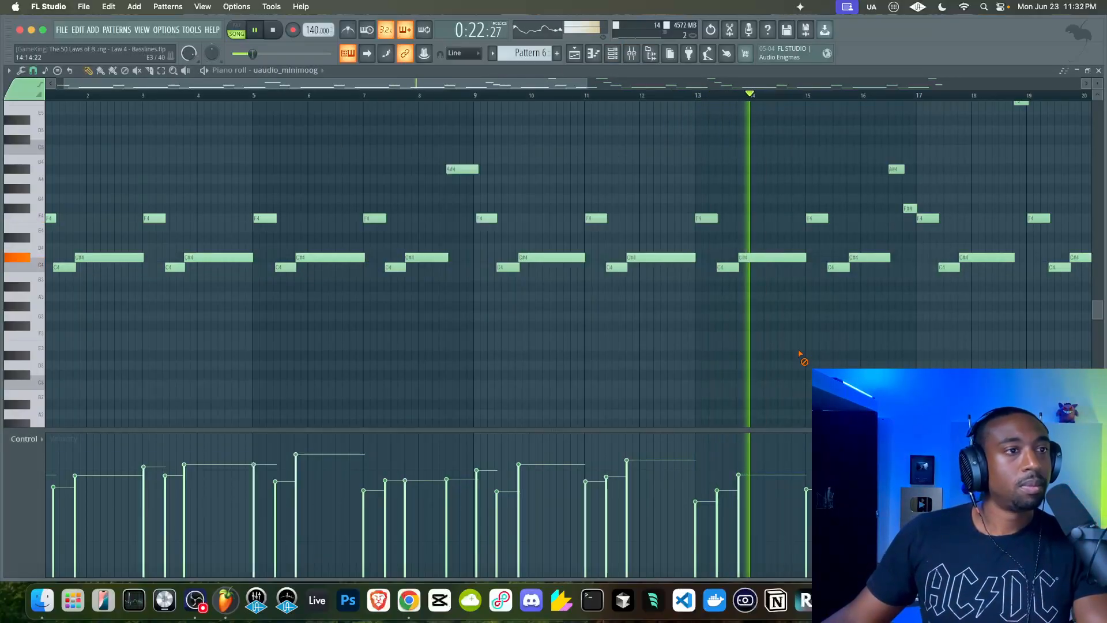
left_click(478, 54)
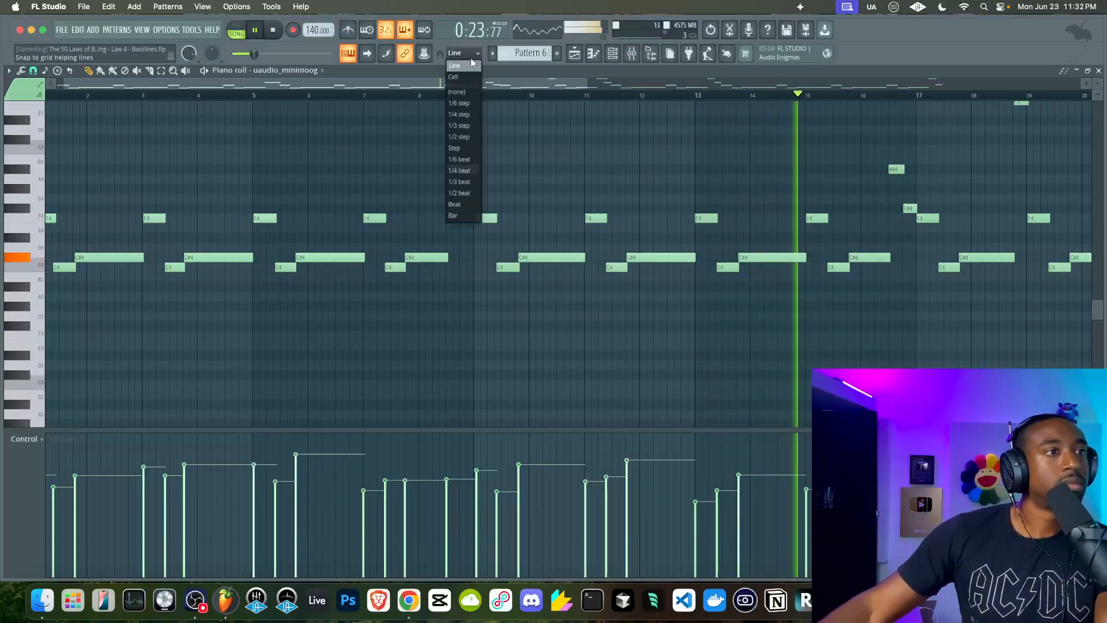
left_click(531, 107)
left_click(45, 71)
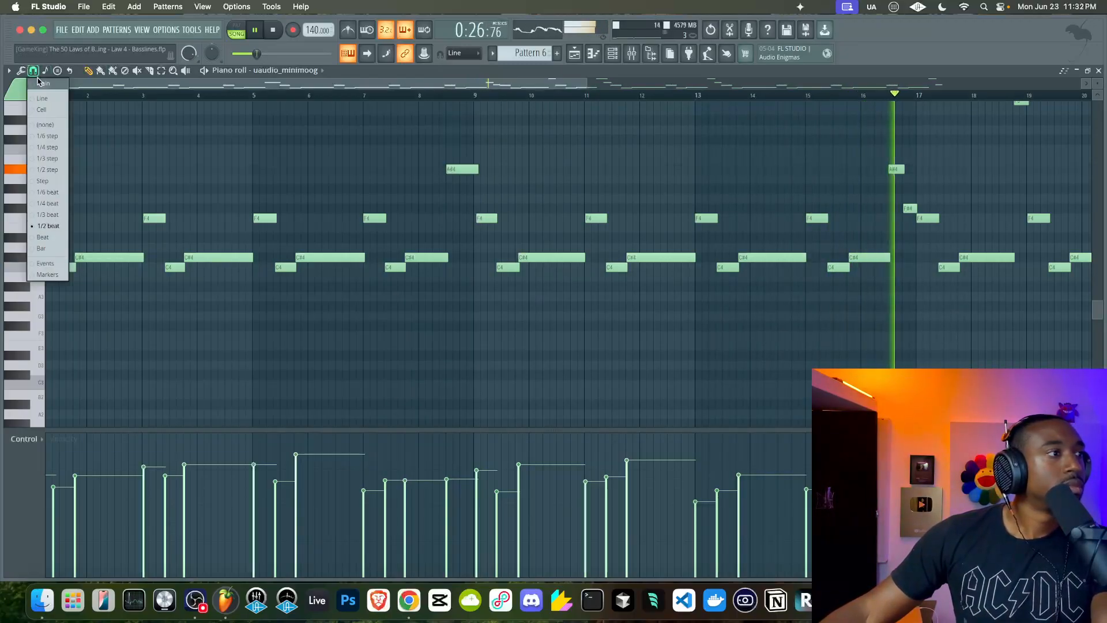
left_click(202, 149)
scroll(207, 149, "down", 3)
scroll(208, 148, "down", 2)
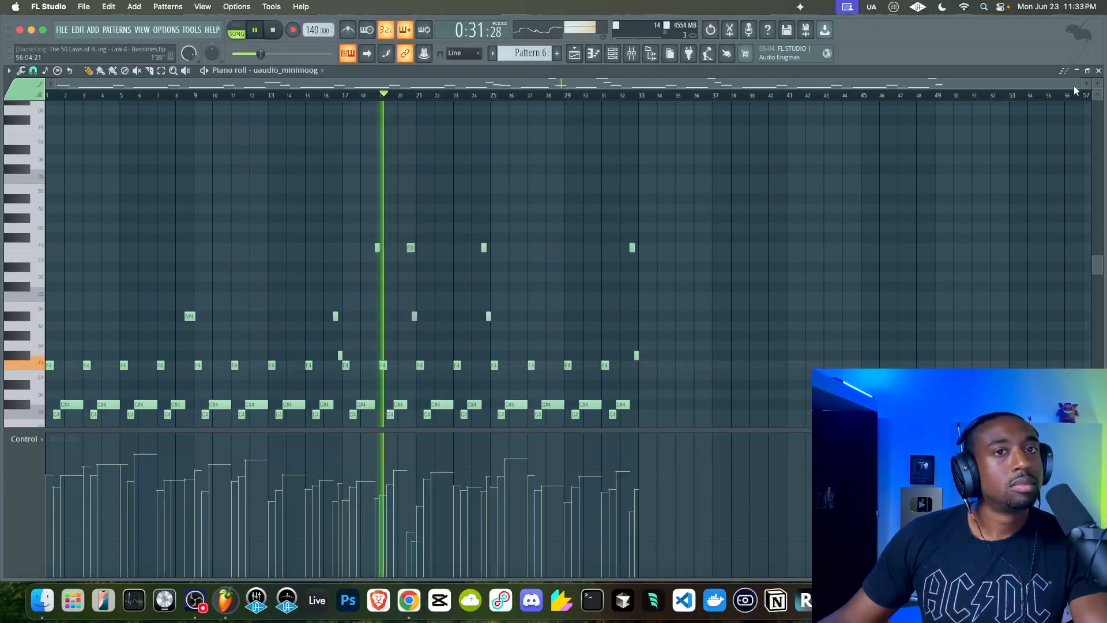
- Open the uaudio_minimoog instrument to check its Lightning preset settings, and return to the Pattern 6 piano roll
key("F7")
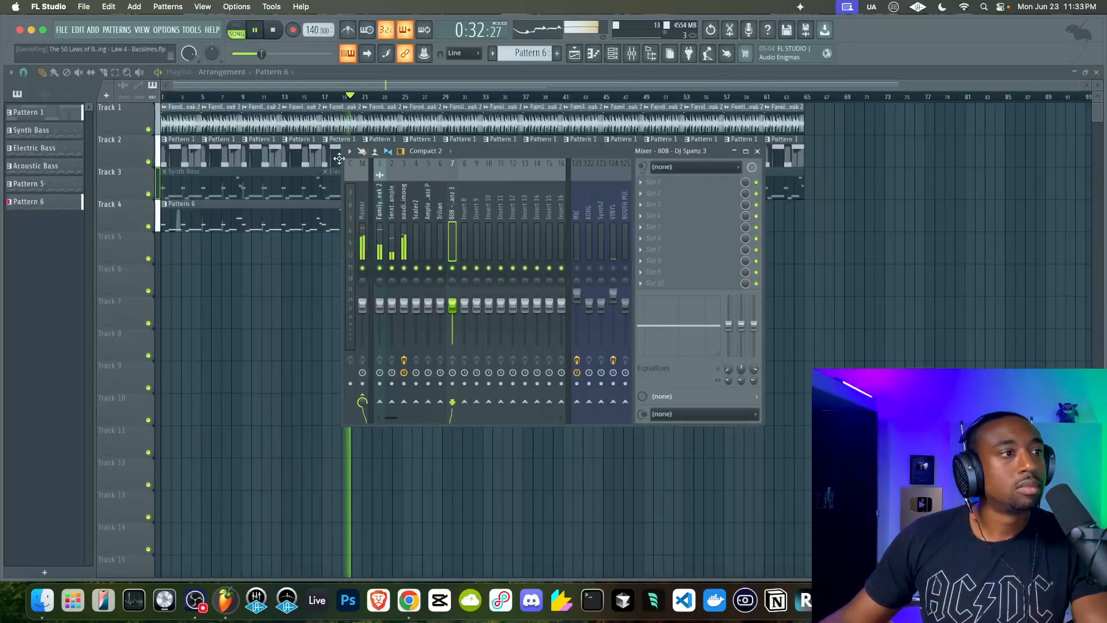
left_click(612, 55)
left_click(152, 120)
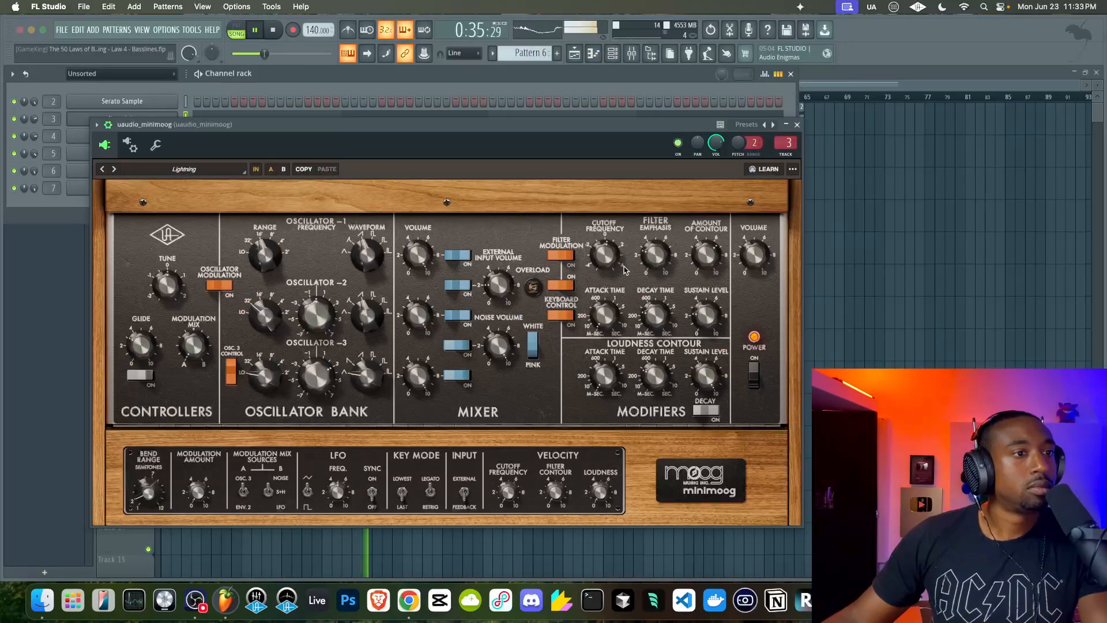
left_click(798, 125)
key("F7")
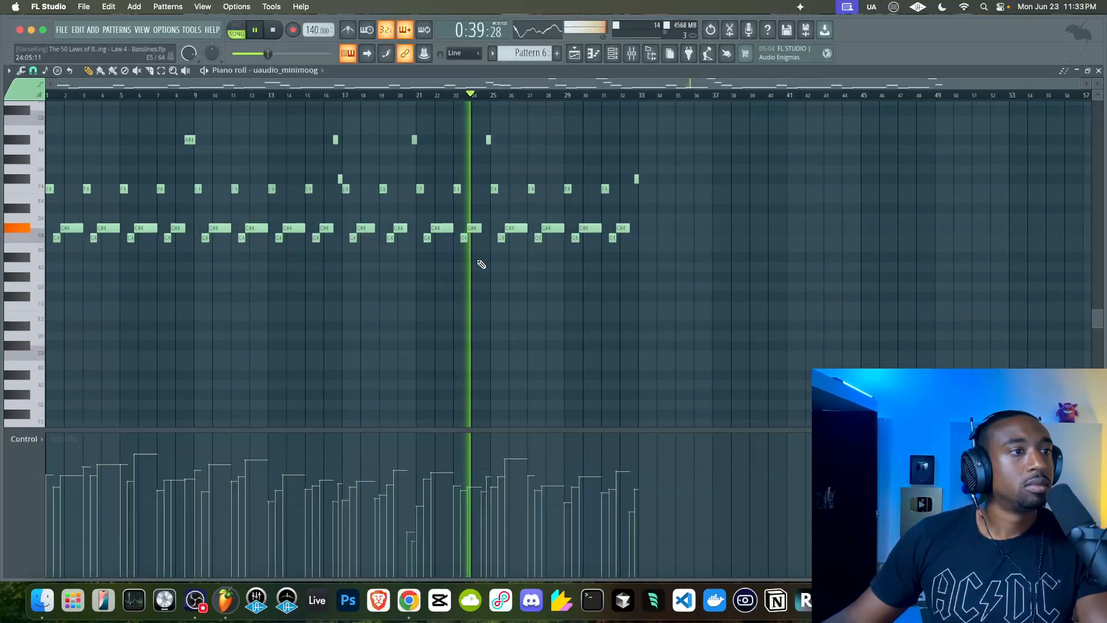
- Examine the recorded minimoog notes between bars 17 and 33 in the piano roll during playback
scroll(481, 264, "up", 4)
scroll(482, 277, "up", 3, "ctrl")
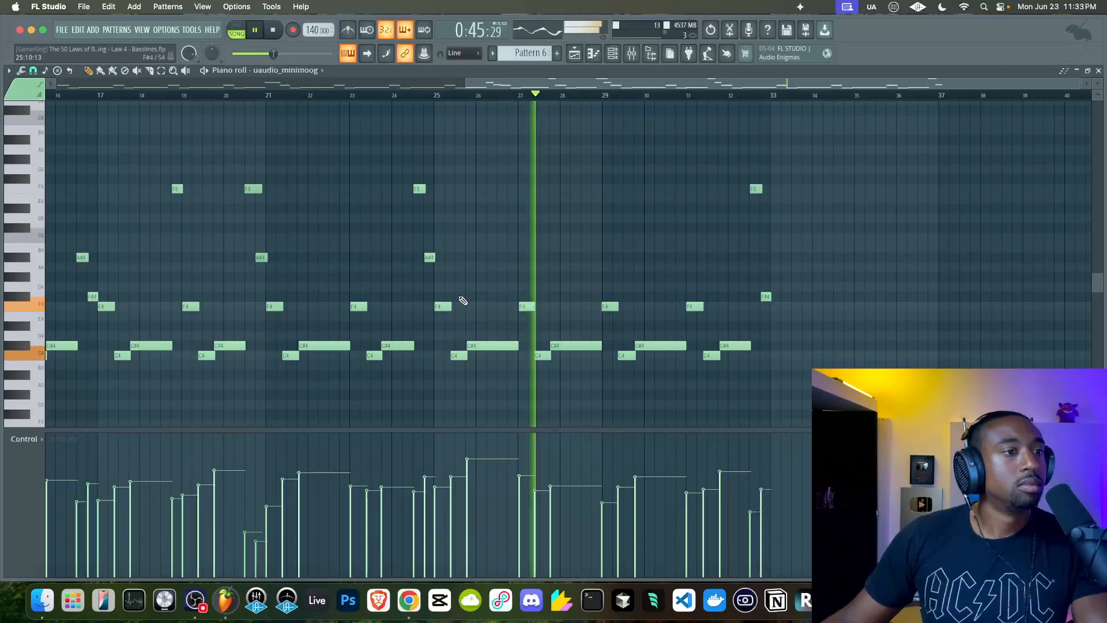
scroll(519, 346, "up", 3, "ctrl")
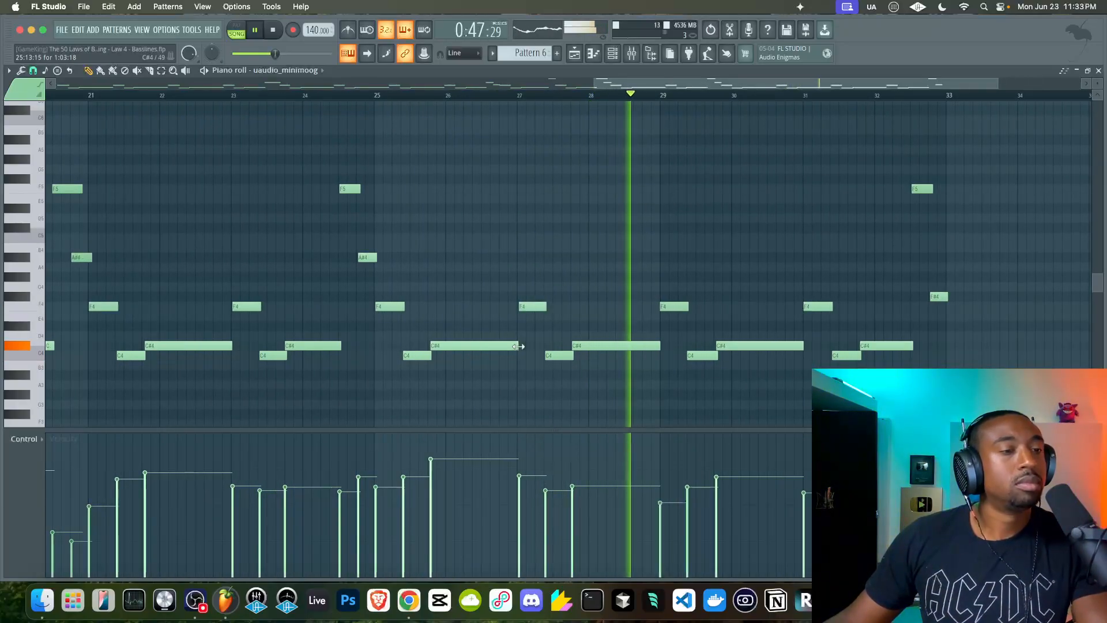
scroll(519, 347, "down", 1, "ctrl")
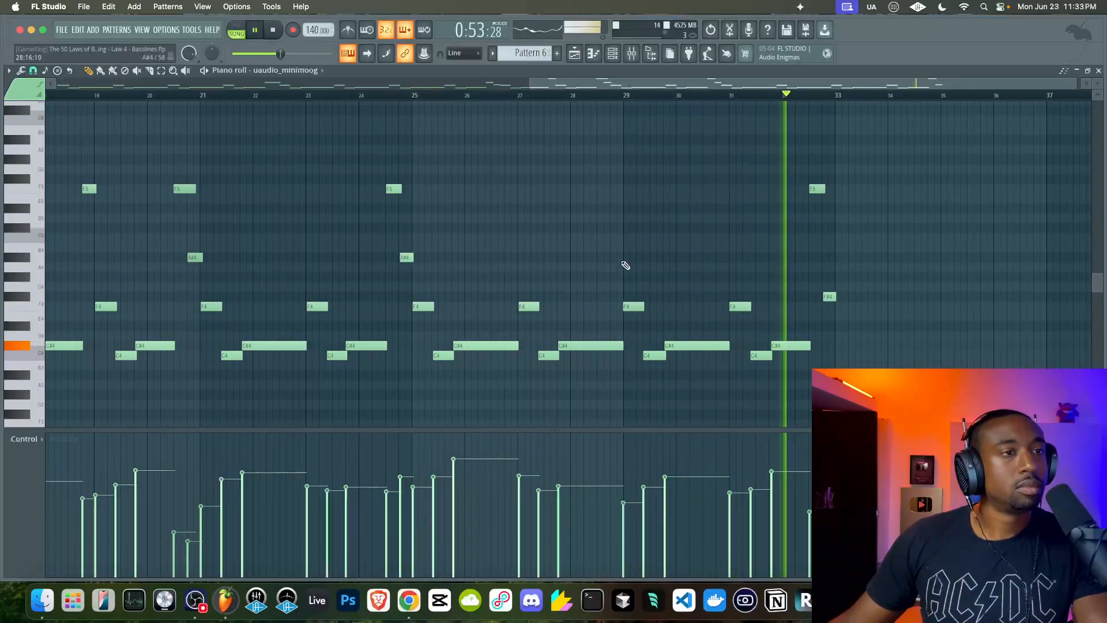
- Stop playback and close the mixer and the piano roll to return to the playlist
left_click(632, 53)
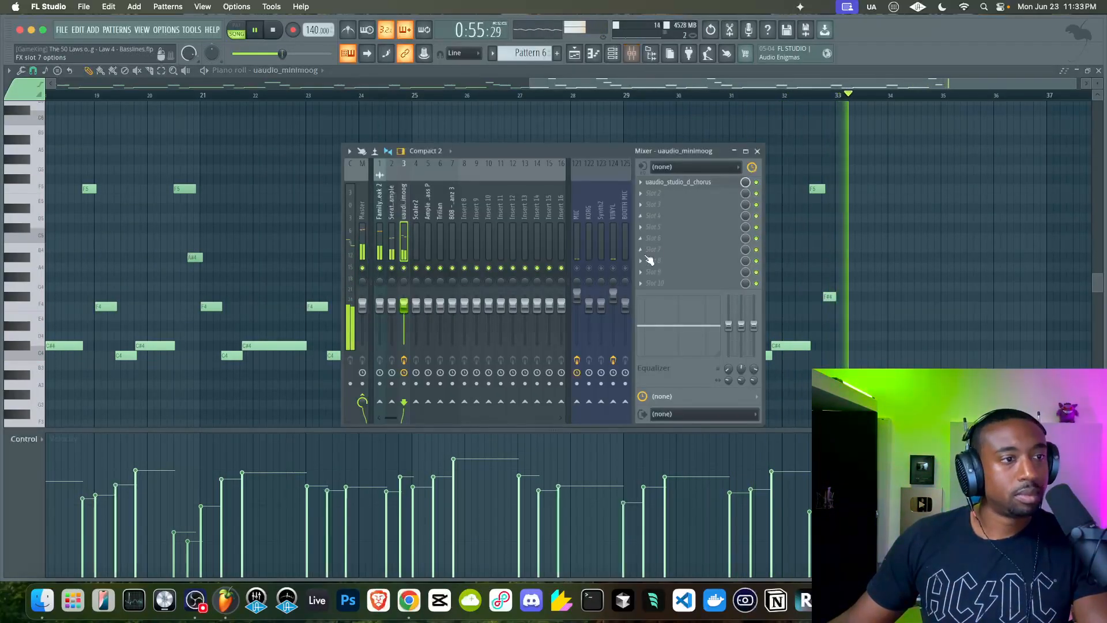
key("space")
key("F9")
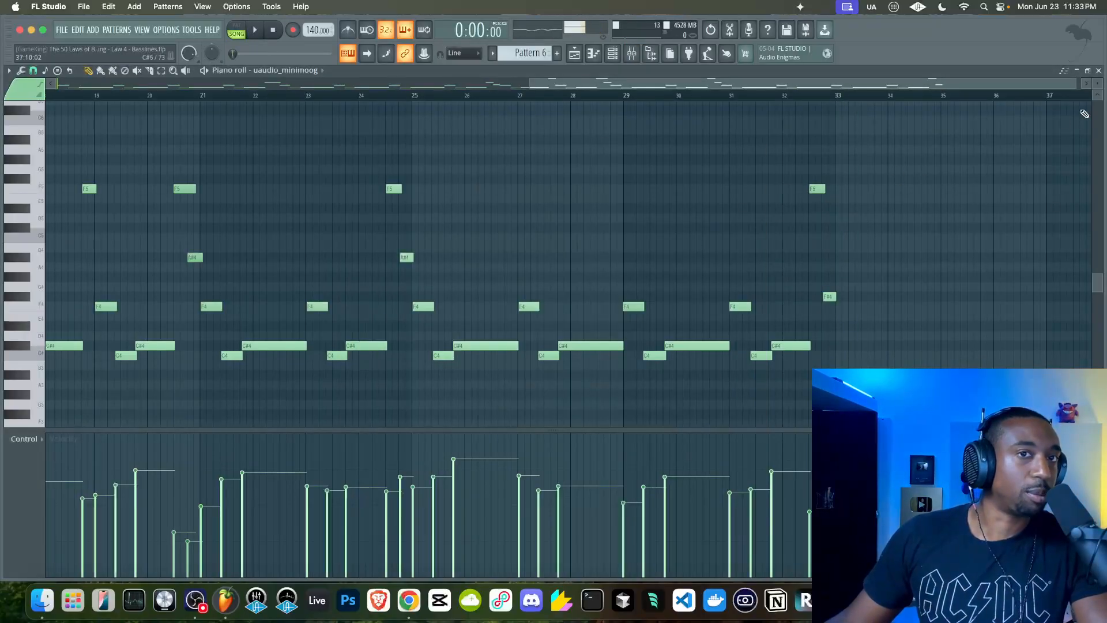
left_click(1099, 70)
left_click(860, 205)
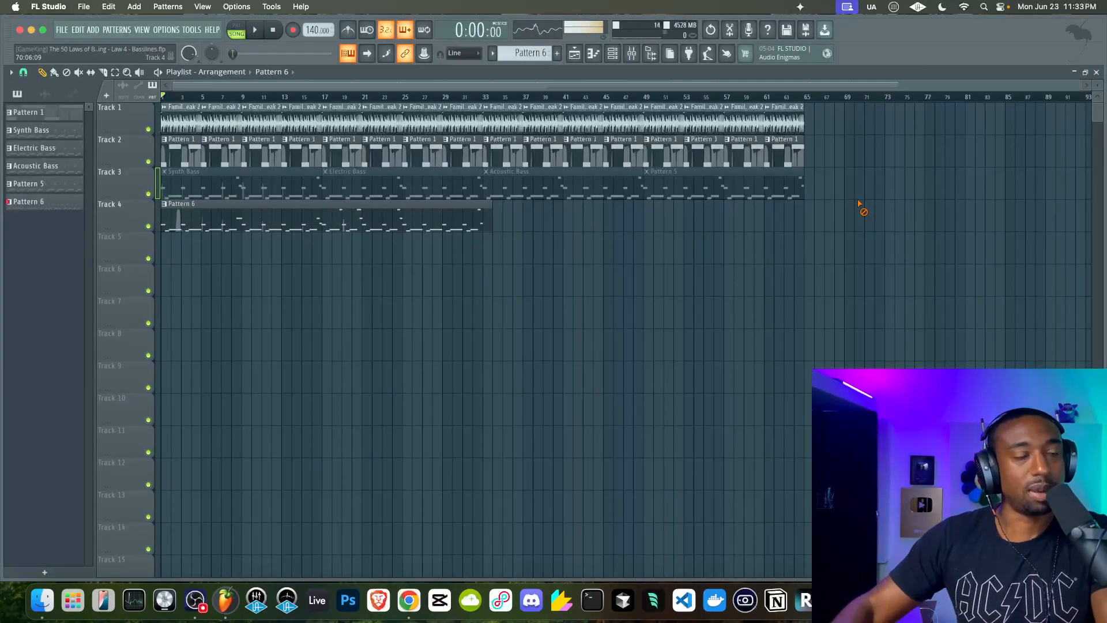